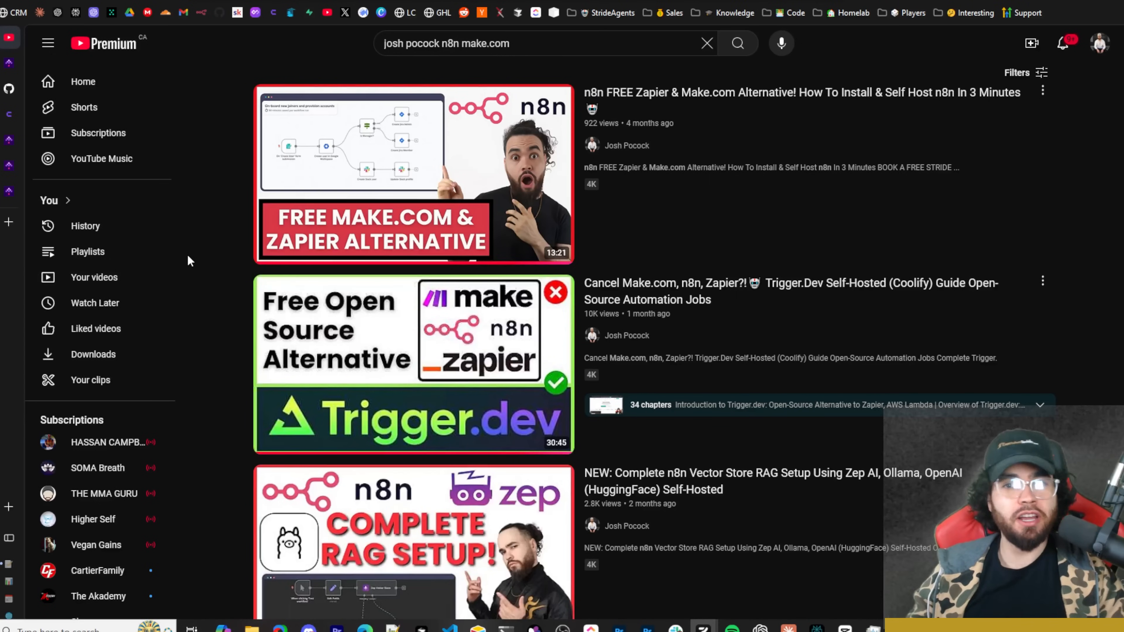
Open the Kestra homepage and look over the forked kestra repository on GitHub
left_click(11, 65)
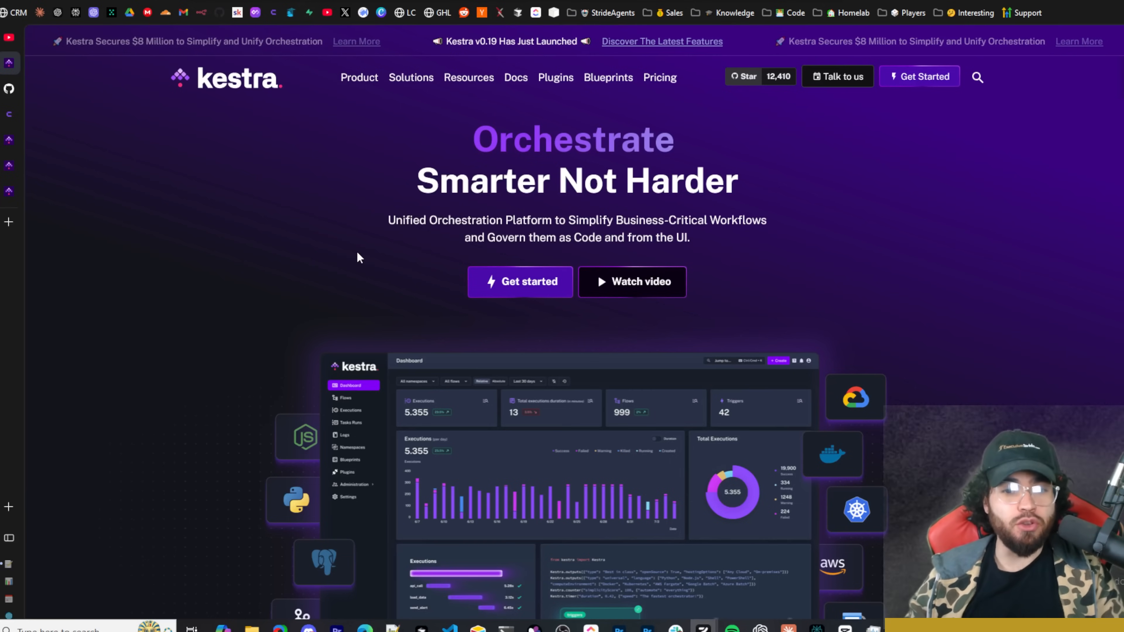
key("ctrl+Tab")
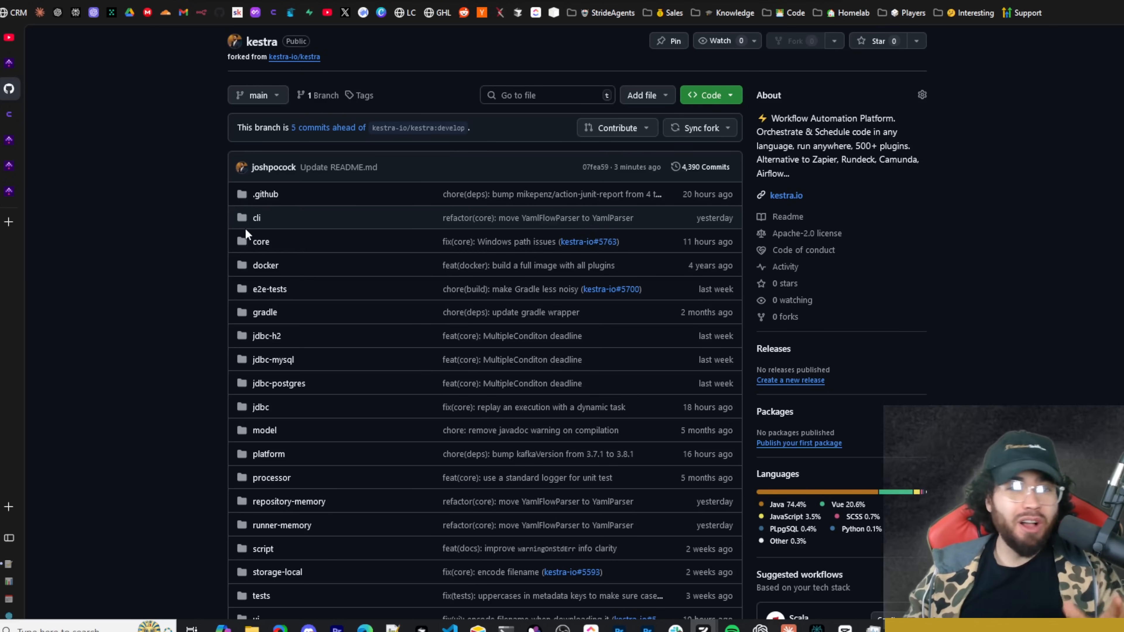
scroll(478, 235, "down", 4)
scroll(575, 237, "up", 3)
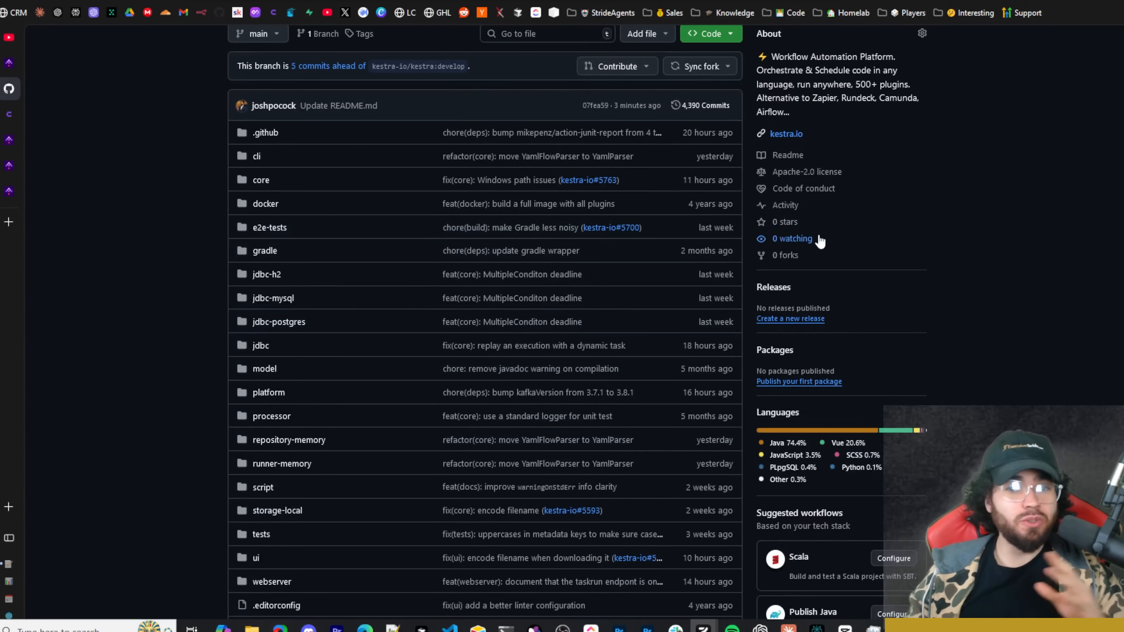
scroll(1027, 254, "down", 20)
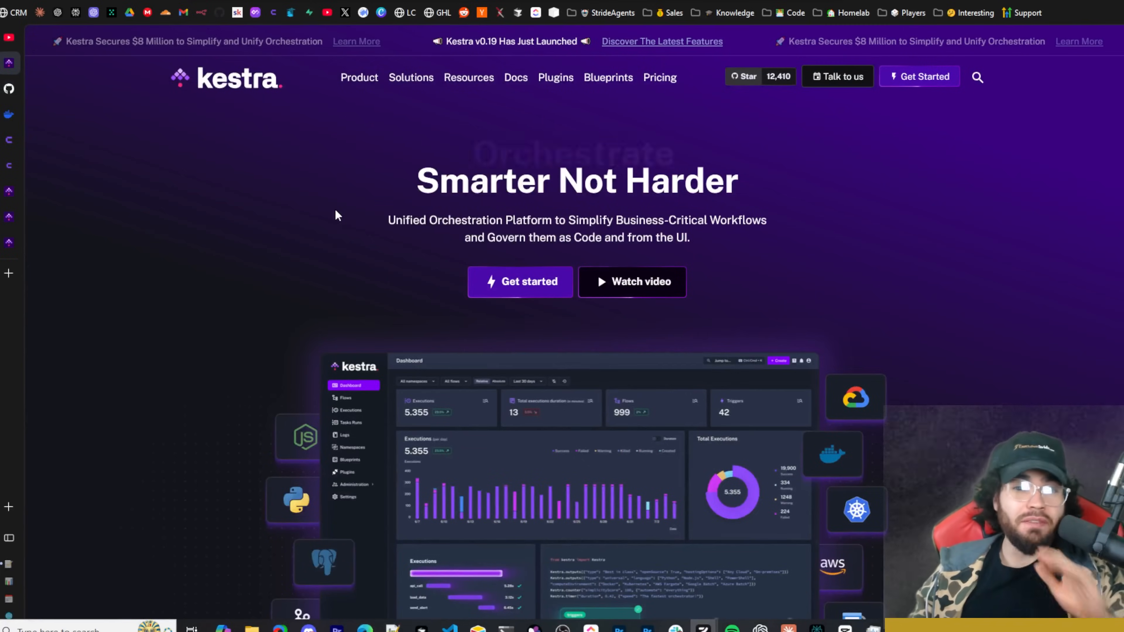
Review the Kestra homepage's product preview, customer logos, feature cards and All-Inclusive Dashboard section
scroll(336, 215, "down", 8)
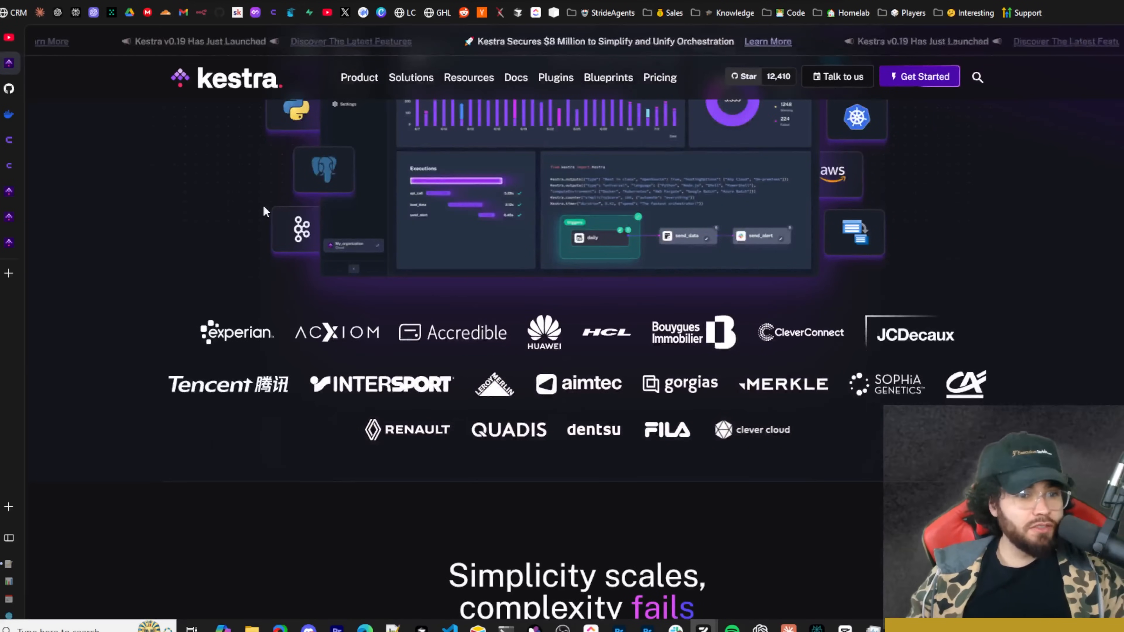
scroll(262, 195, "up", 4)
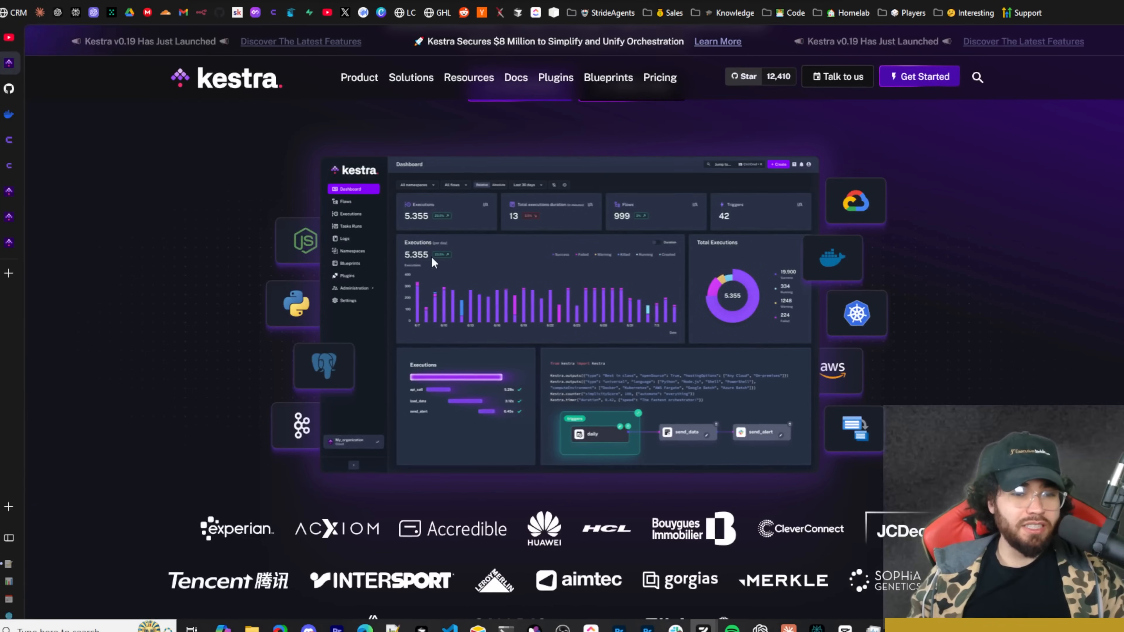
scroll(432, 263, "down", 7)
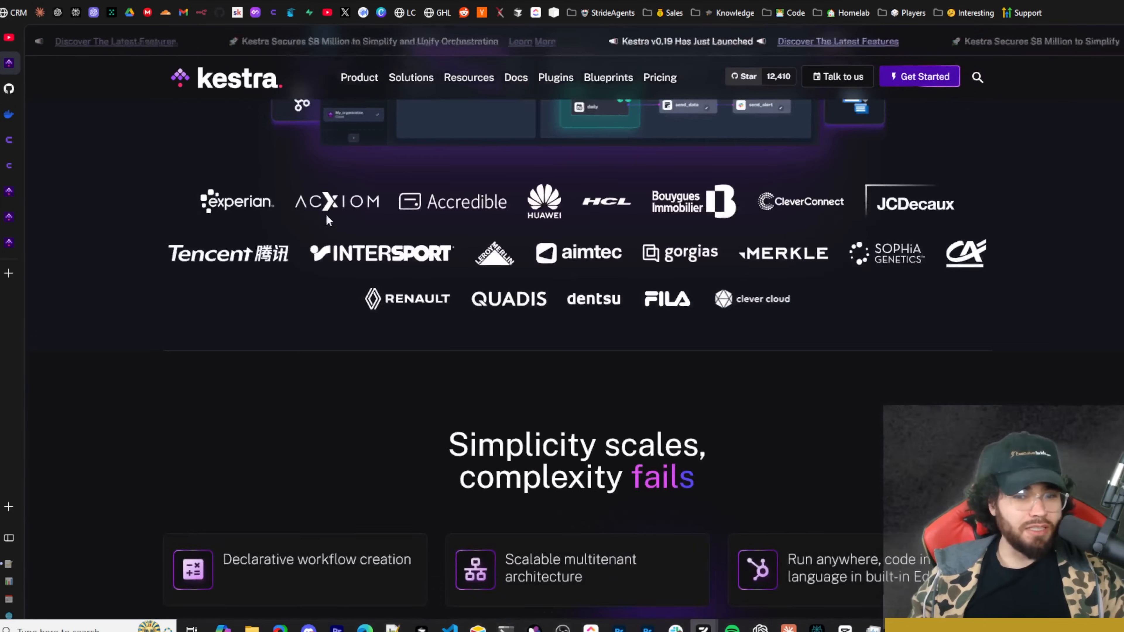
scroll(328, 220, "down", 4)
scroll(299, 327, "down", 3)
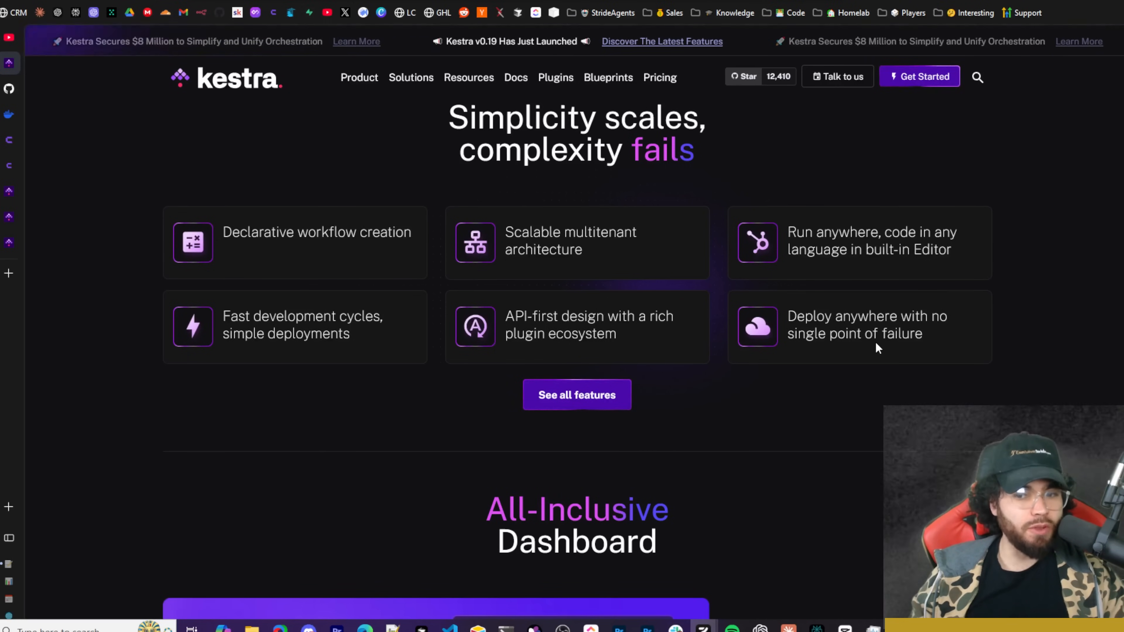
scroll(841, 337, "down", 5)
scroll(799, 347, "down", 2)
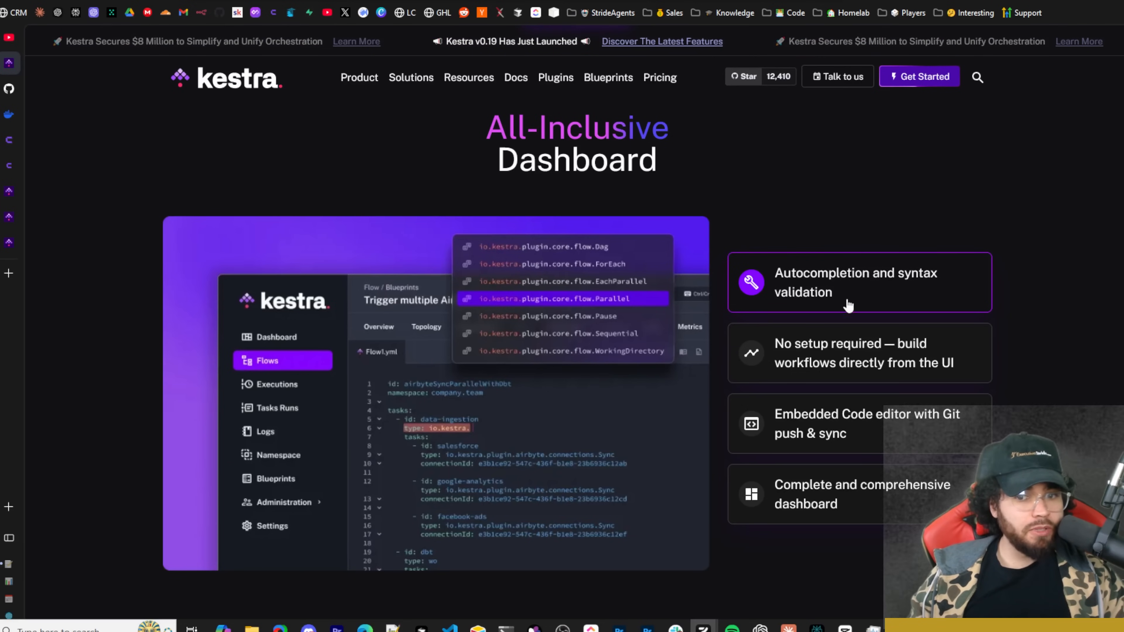
scroll(896, 345, "down", 1)
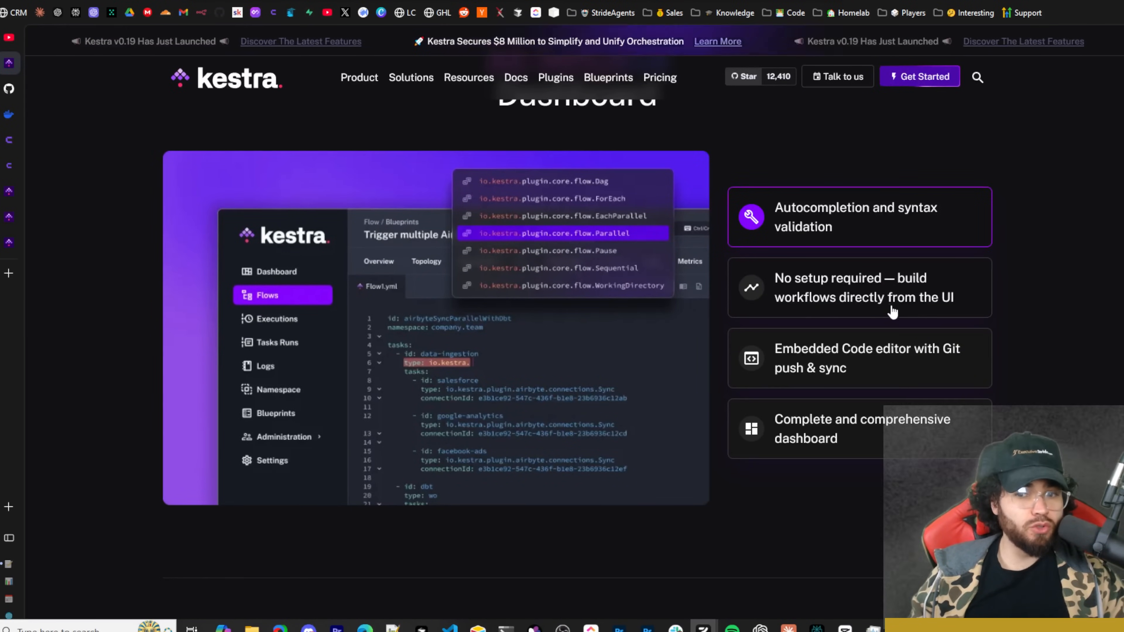
scroll(900, 338, "down", 1)
scroll(899, 333, "down", 1)
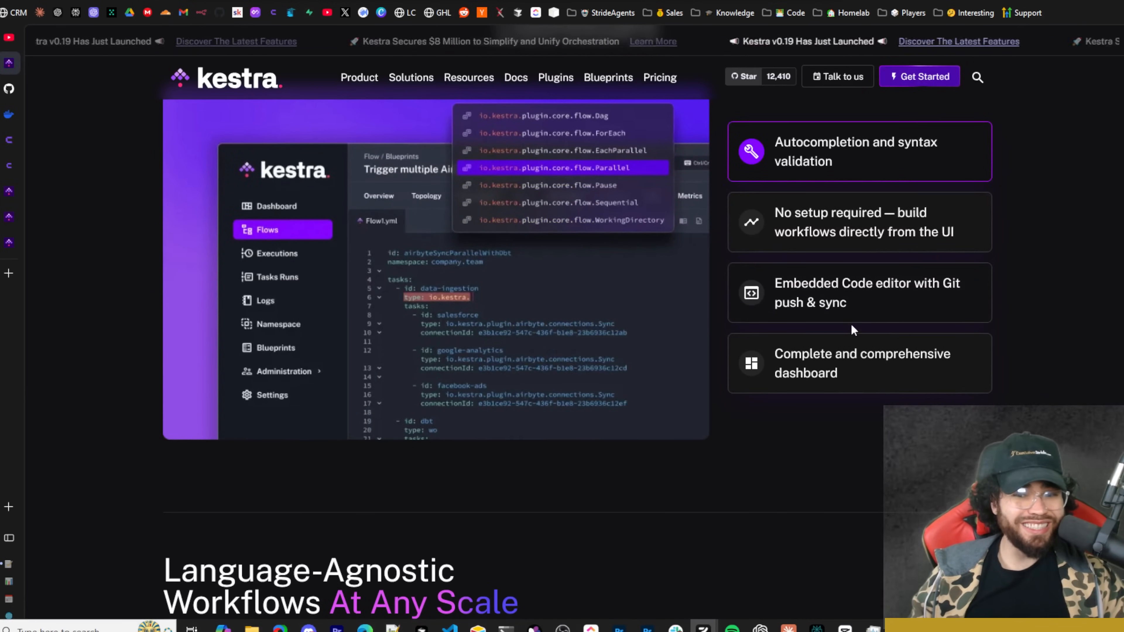
Examine the homepage's Language-Agnostic Workflows section, from defining workflows and the sample YAML to stack integration and monitoring
scroll(851, 327, "down", 6)
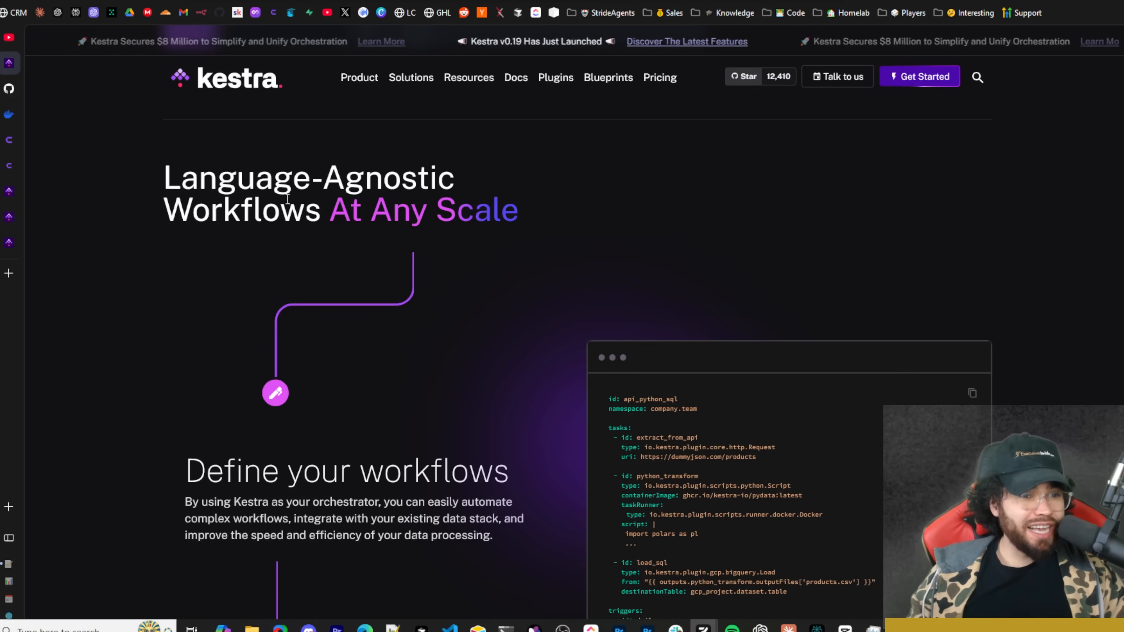
scroll(364, 218, "down", 3)
scroll(392, 215, "down", 3)
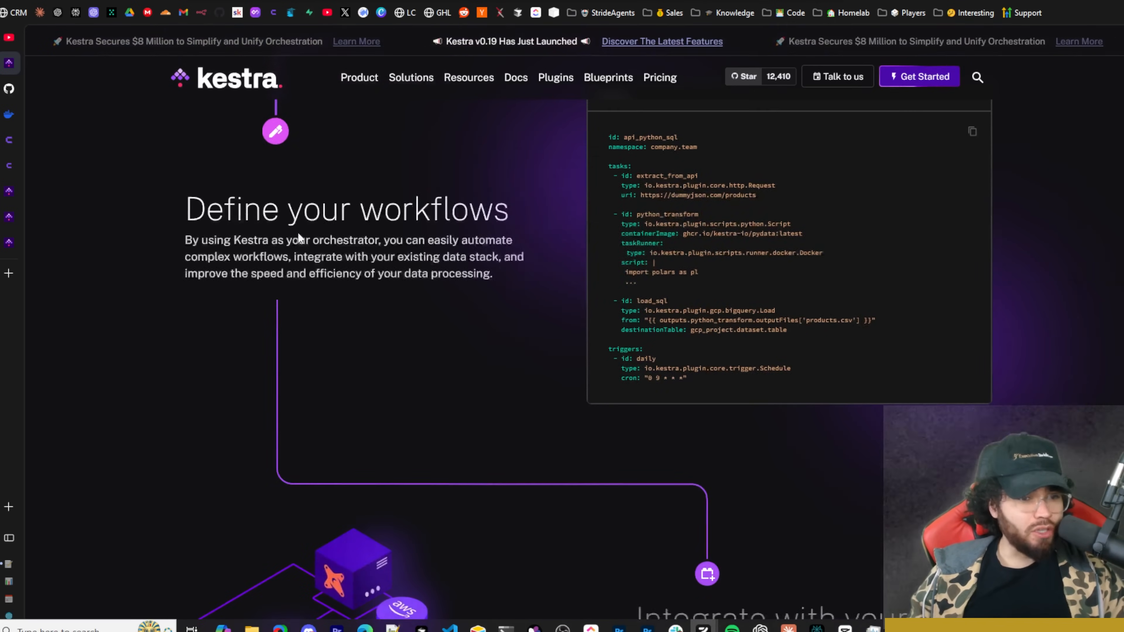
left_click_drag(609, 138, 684, 361)
scroll(671, 314, "down", 7)
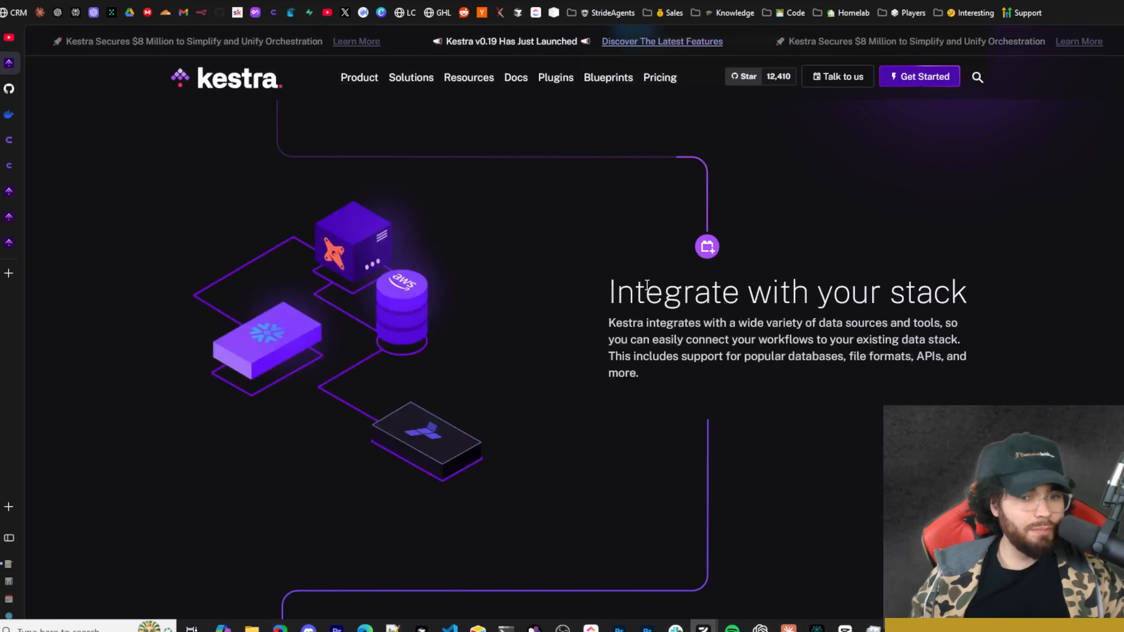
scroll(653, 275, "down", 2)
scroll(782, 237, "down", 20)
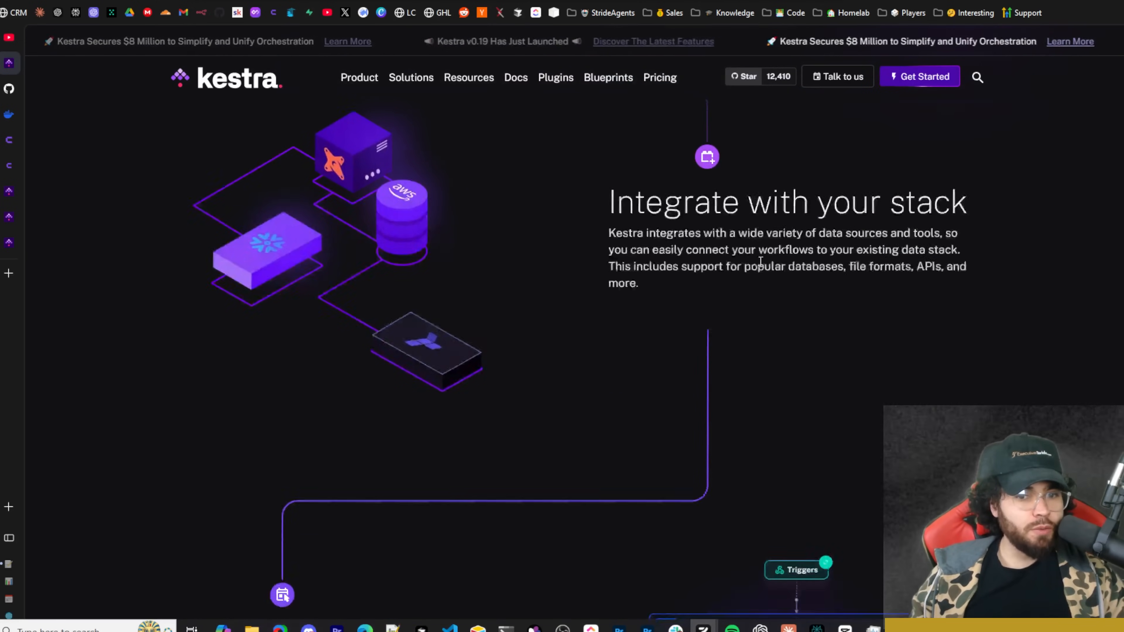
scroll(662, 254, "down", 12)
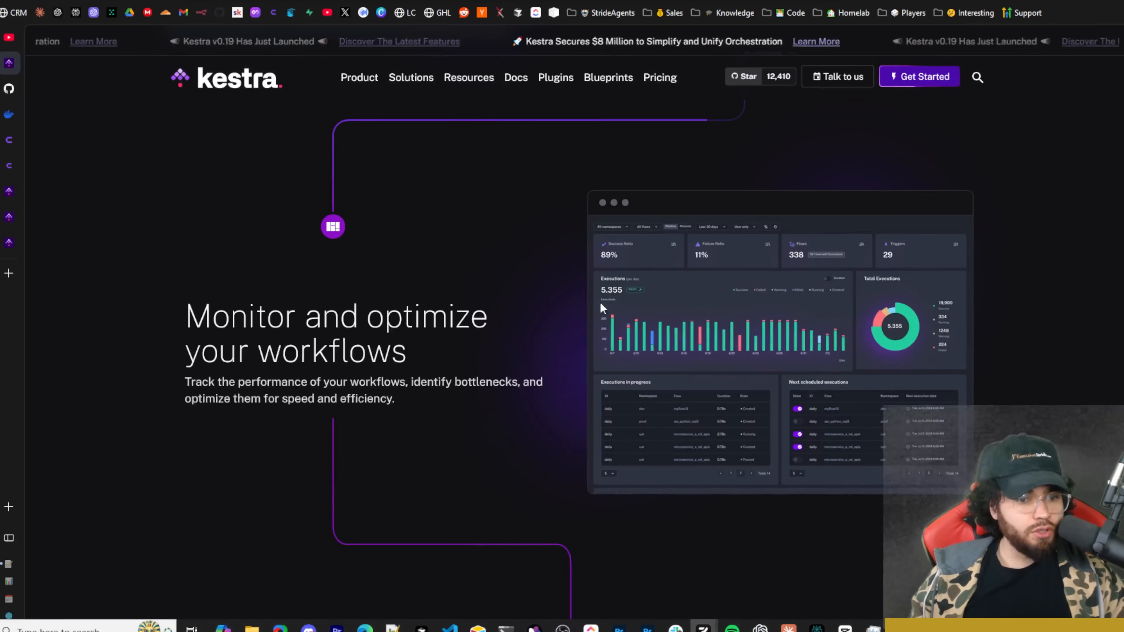
Check the homepage's community figures, blog and footer, and close the Kestra homepage
scroll(315, 330, "down", 15)
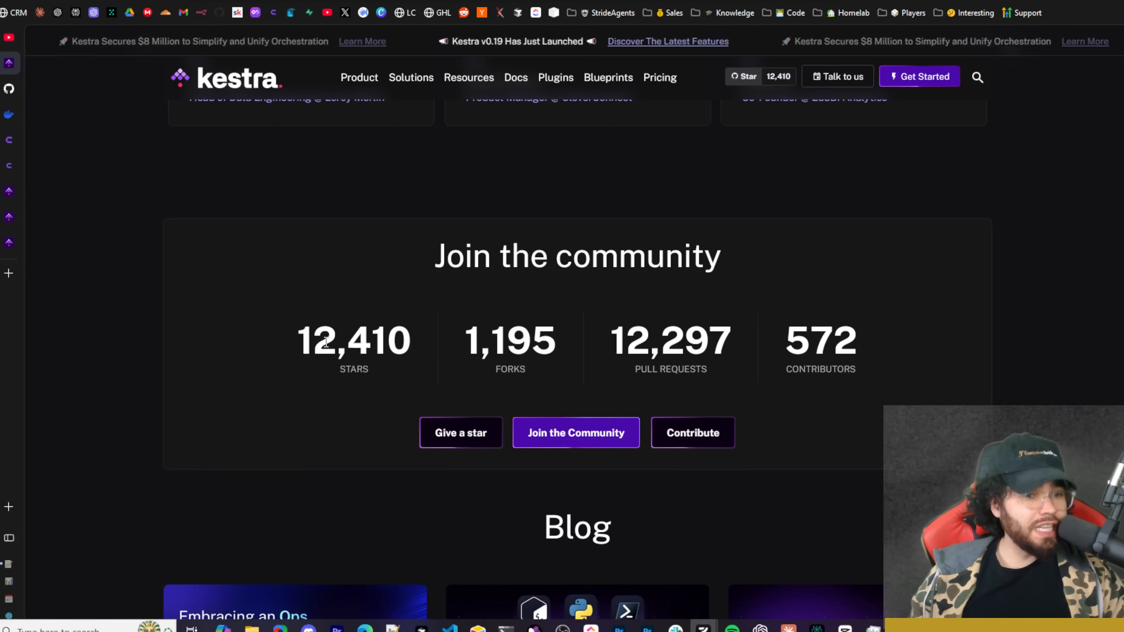
scroll(402, 346, "down", 2)
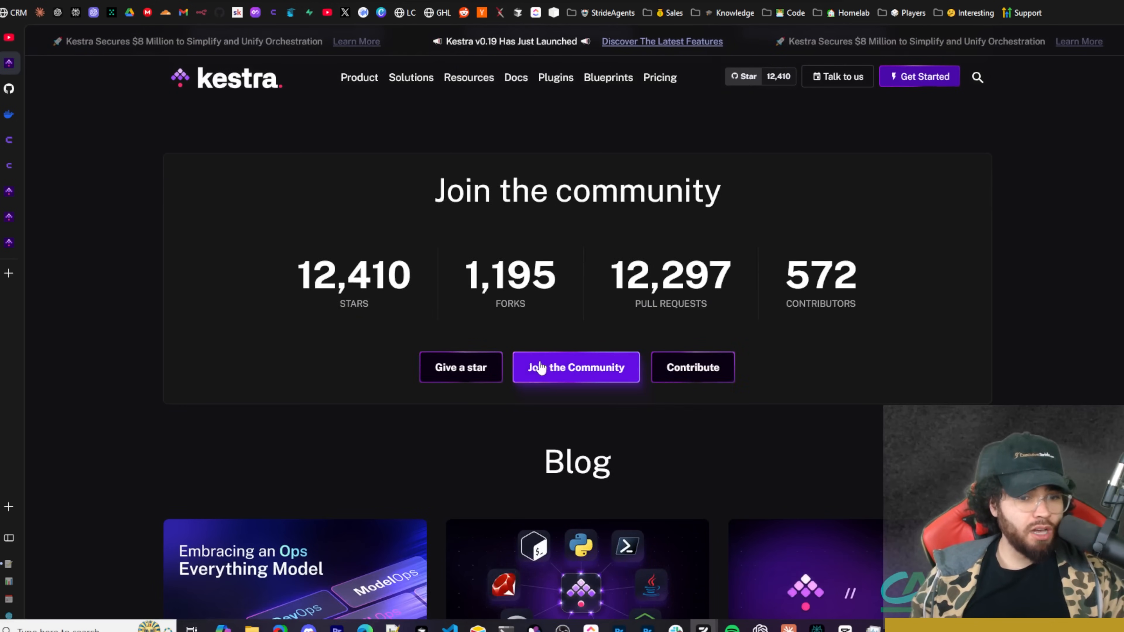
scroll(554, 342, "down", 2)
scroll(633, 332, "down", 1)
scroll(620, 346, "down", 12)
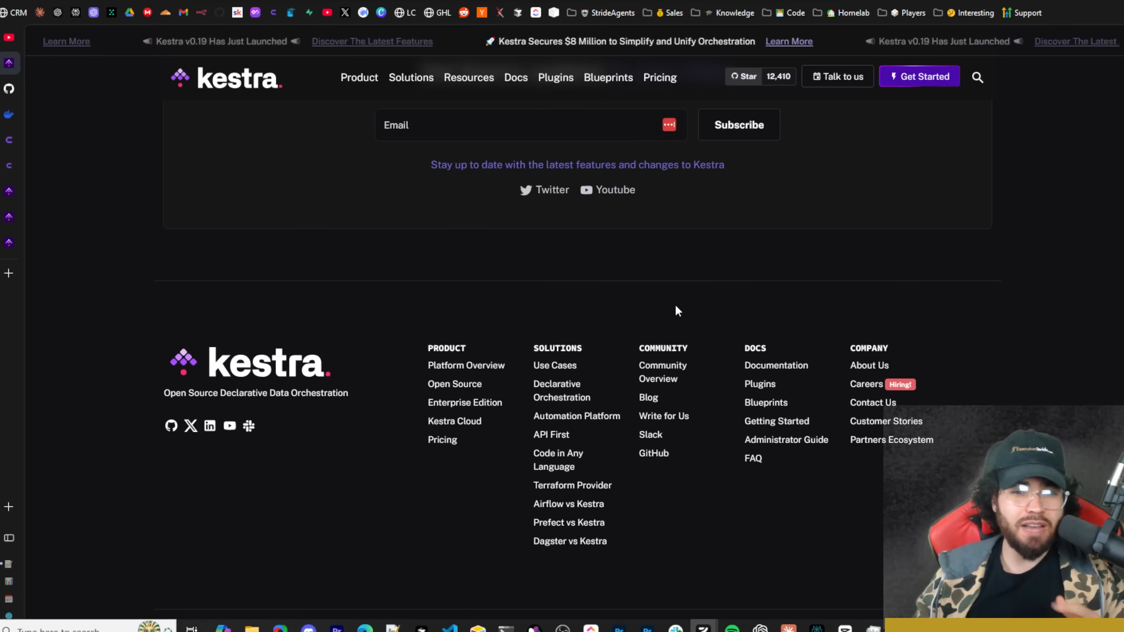
key("ctrl+w")
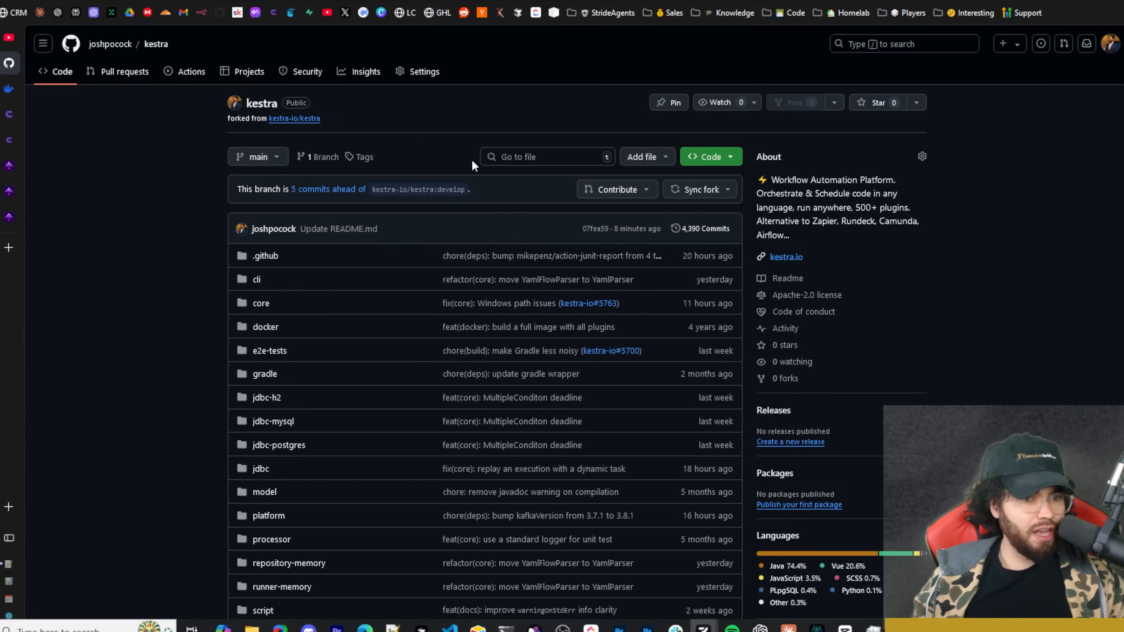
Find the Quick Start instructions for launching Kestra in Docker in the forked repository's README
scroll(487, 172, "down", 10)
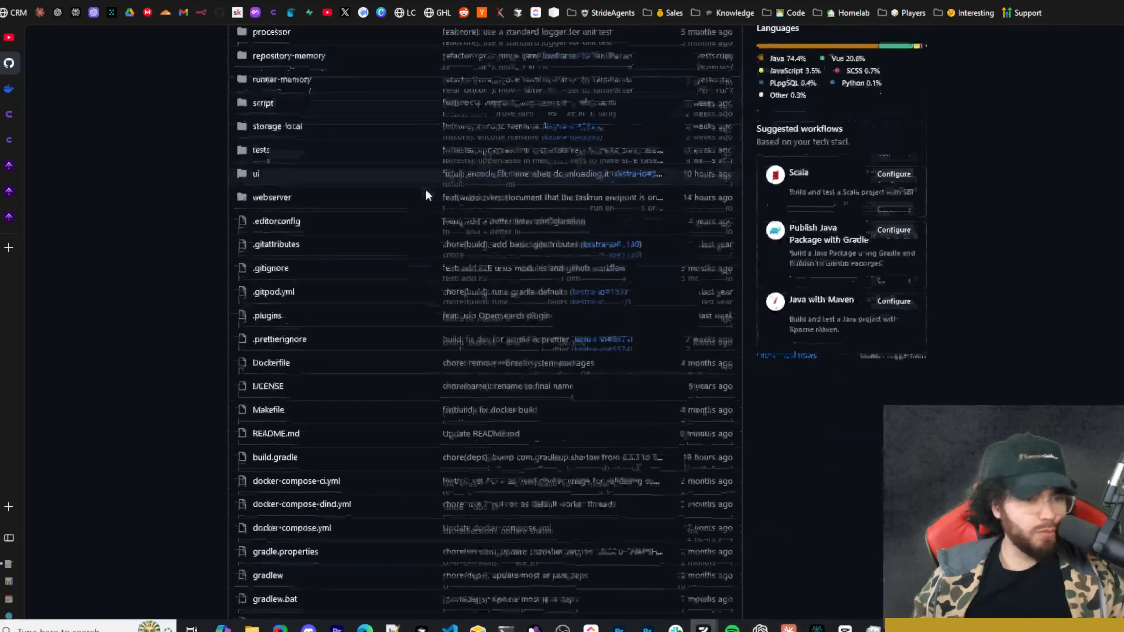
scroll(426, 195, "down", 12)
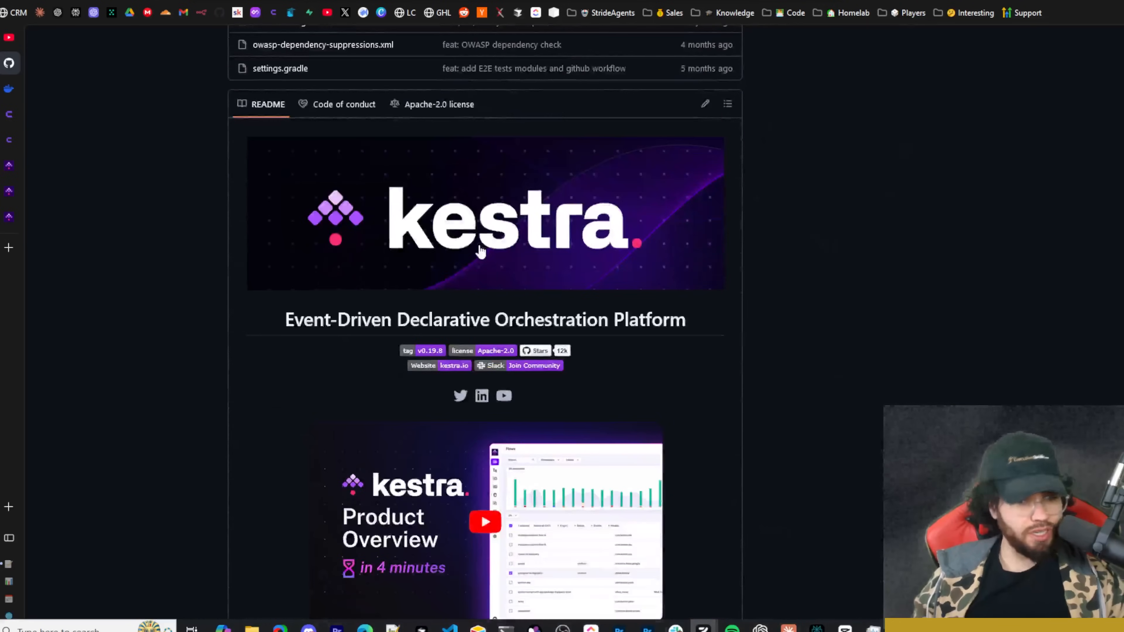
scroll(481, 252, "down", 15)
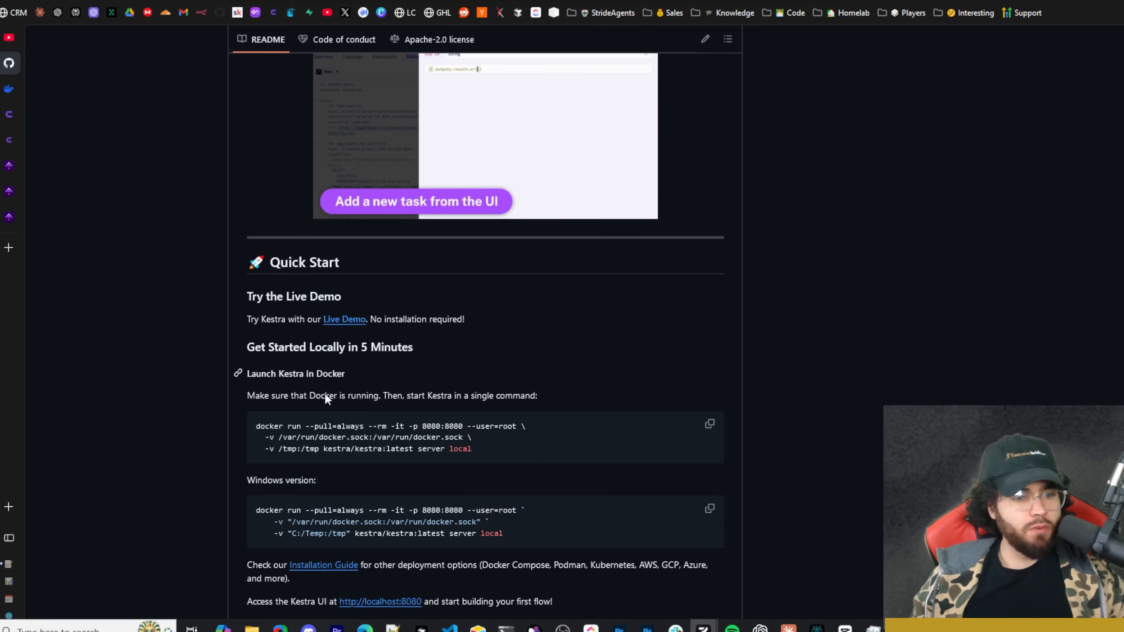
scroll(259, 462, "down", 1)
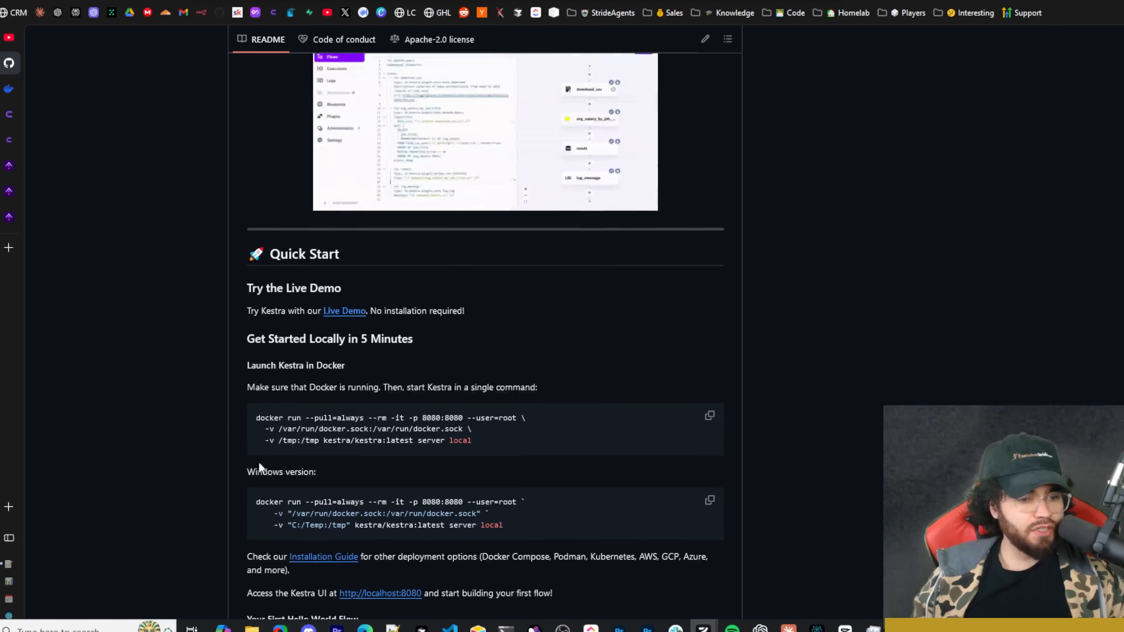
Highlight the standard and Windows docker run commands in the README's Launch Kestra in Docker section
left_click_drag(250, 427, 317, 432)
left_click_drag(395, 454, 247, 434)
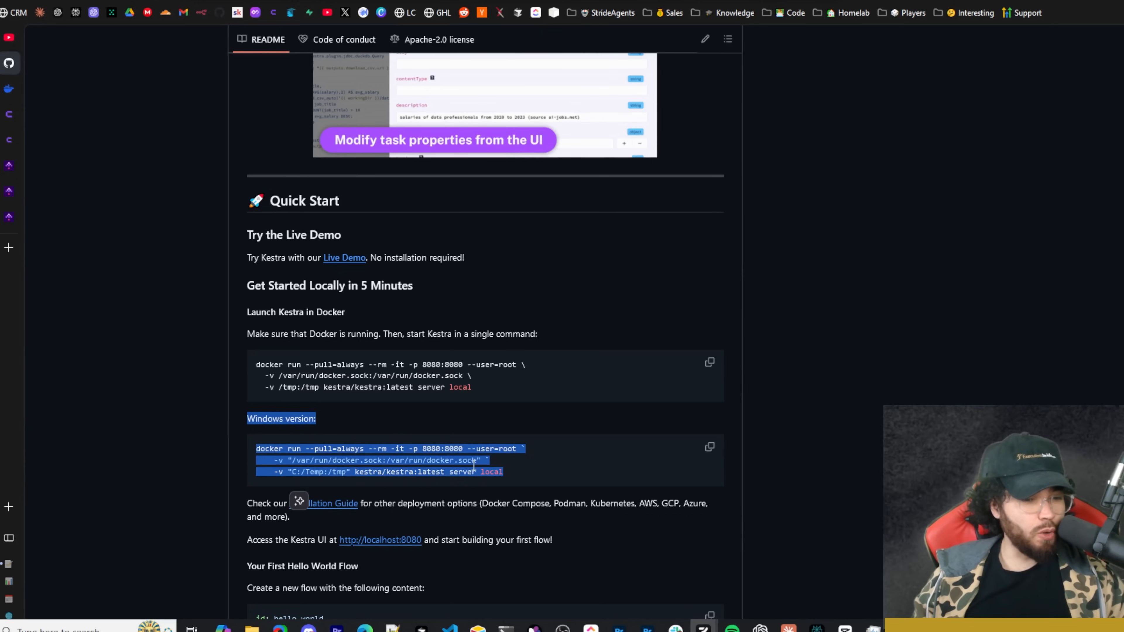
left_click(515, 470)
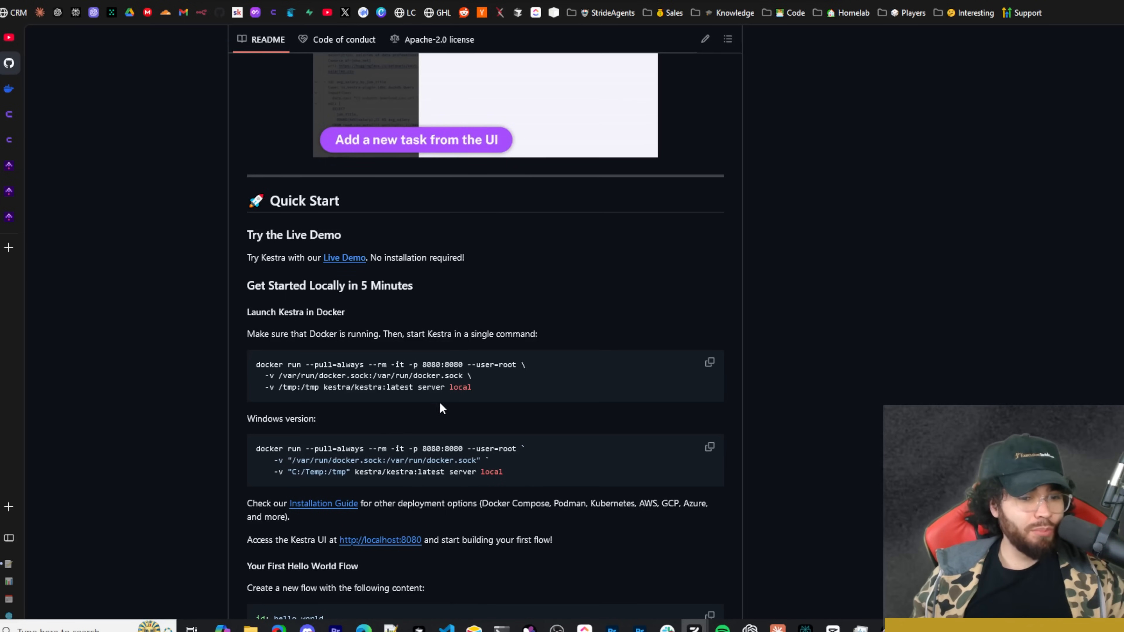
left_click_drag(488, 391, 259, 367)
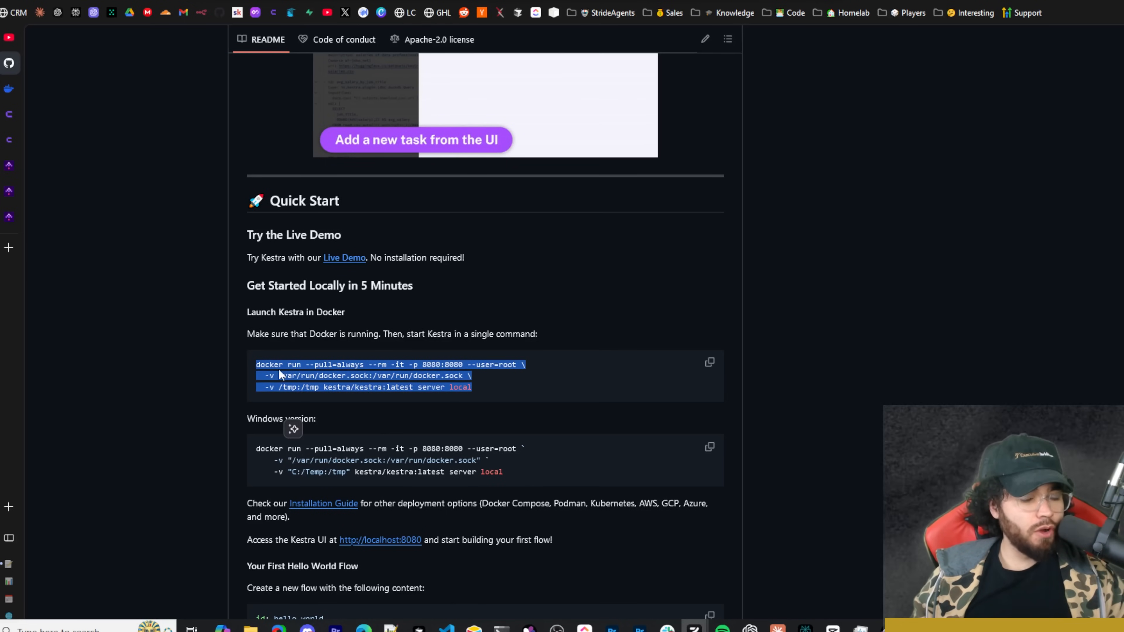
left_click_drag(503, 472, 245, 449)
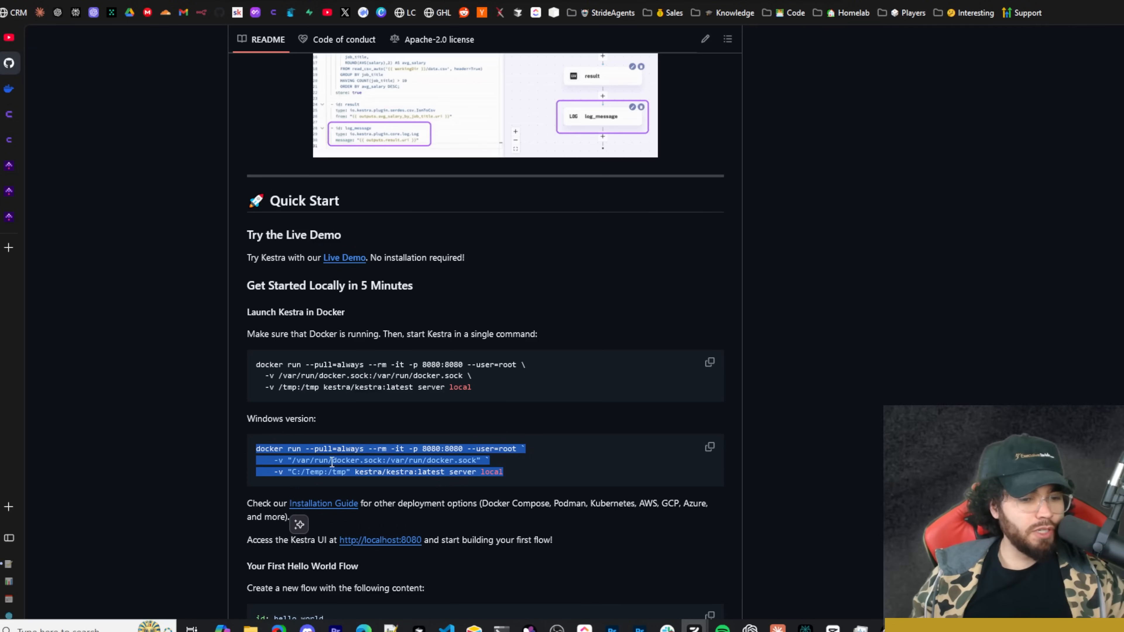
scroll(339, 465, "down", 1)
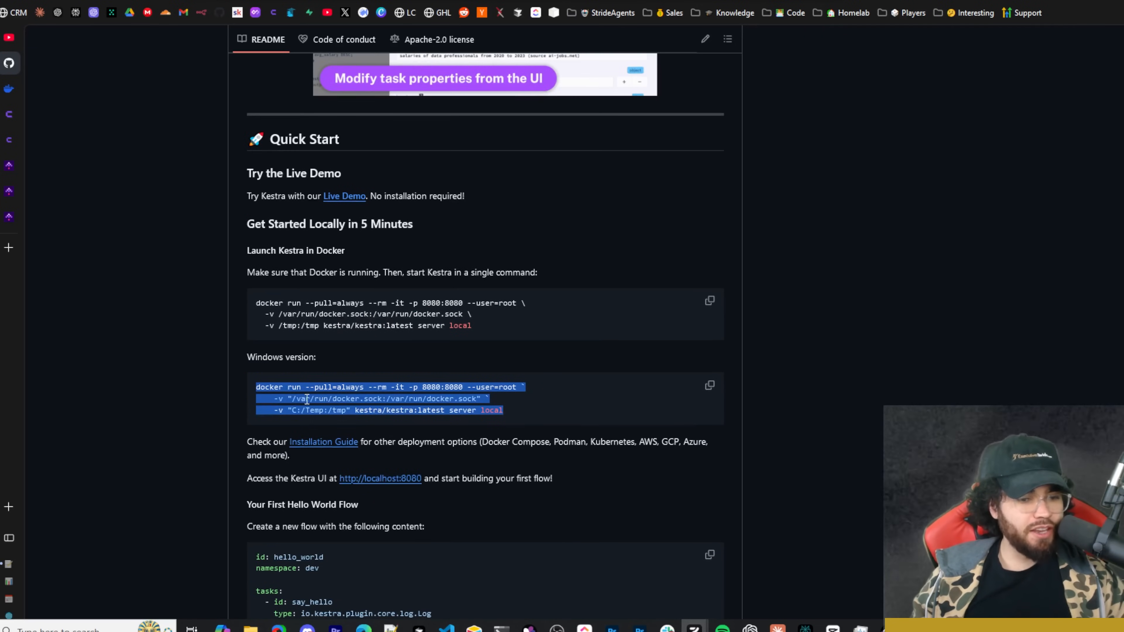
Locate docker-compose.yml in the repository's file list and return to the README's local Docker launch commands
scroll(412, 412, "up", 5)
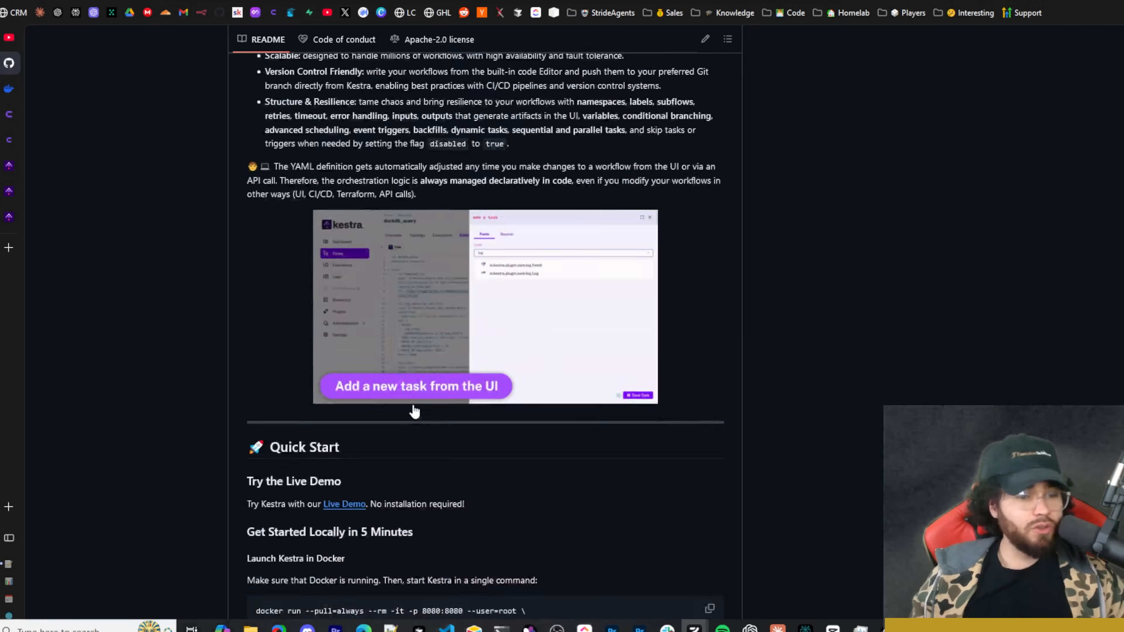
scroll(414, 407, "down", 2)
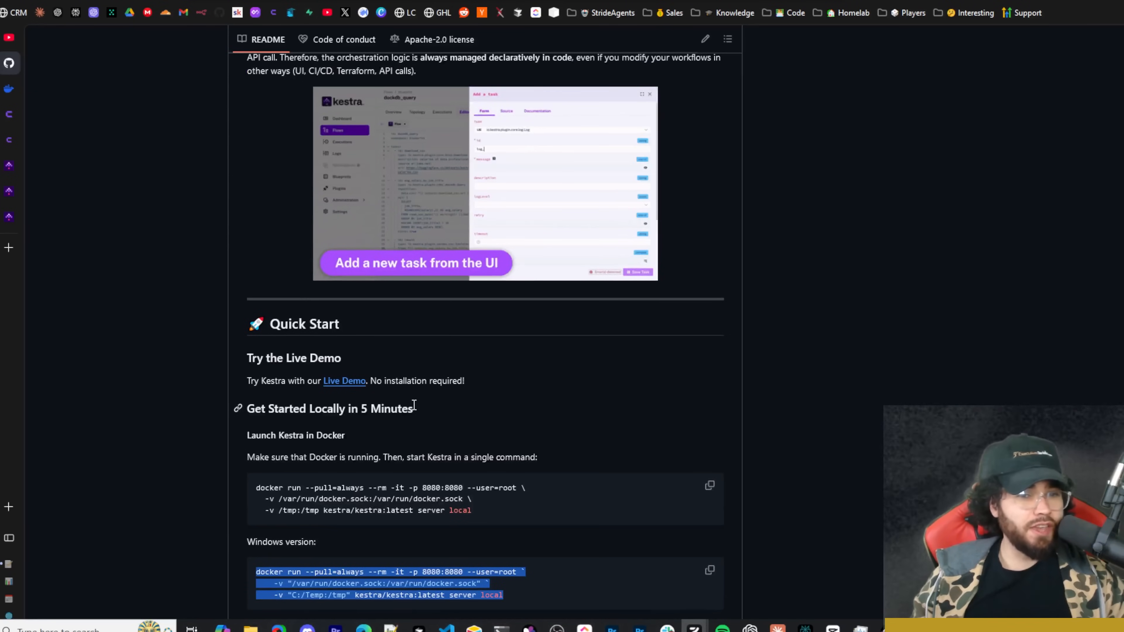
scroll(414, 406, "down", 1)
scroll(500, 394, "up", 20)
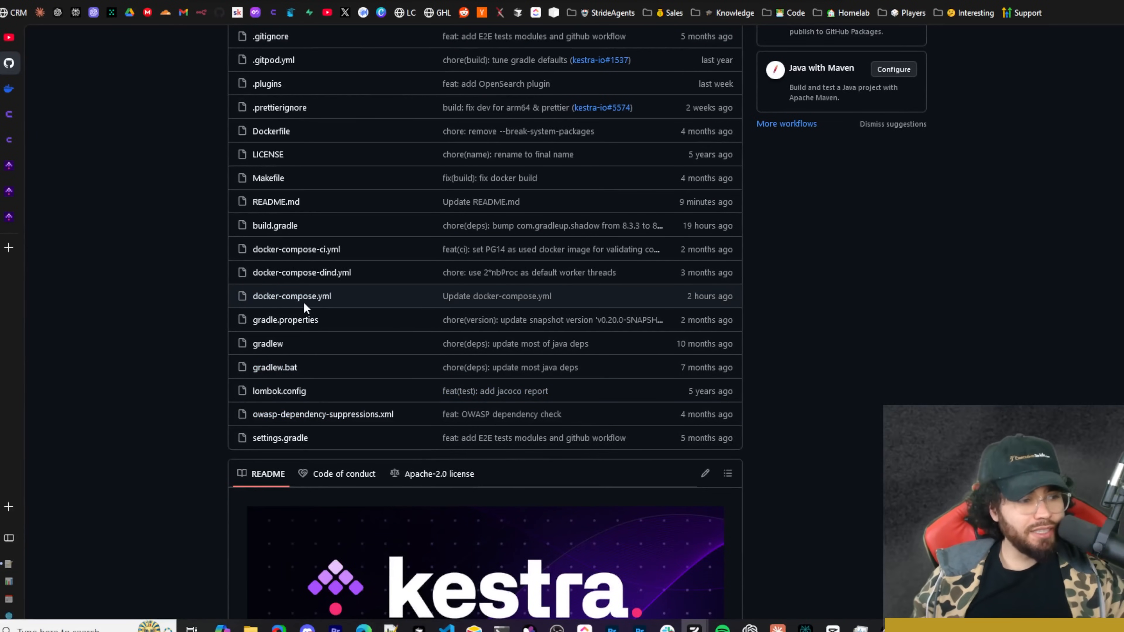
scroll(344, 416, "down", 13)
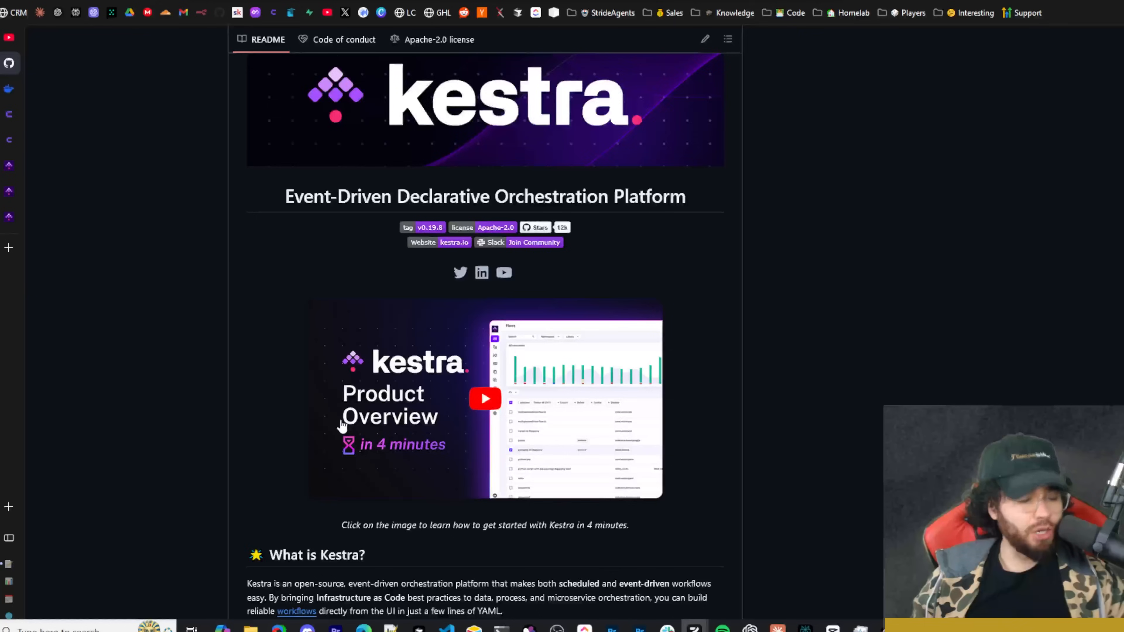
scroll(389, 420, "down", 14)
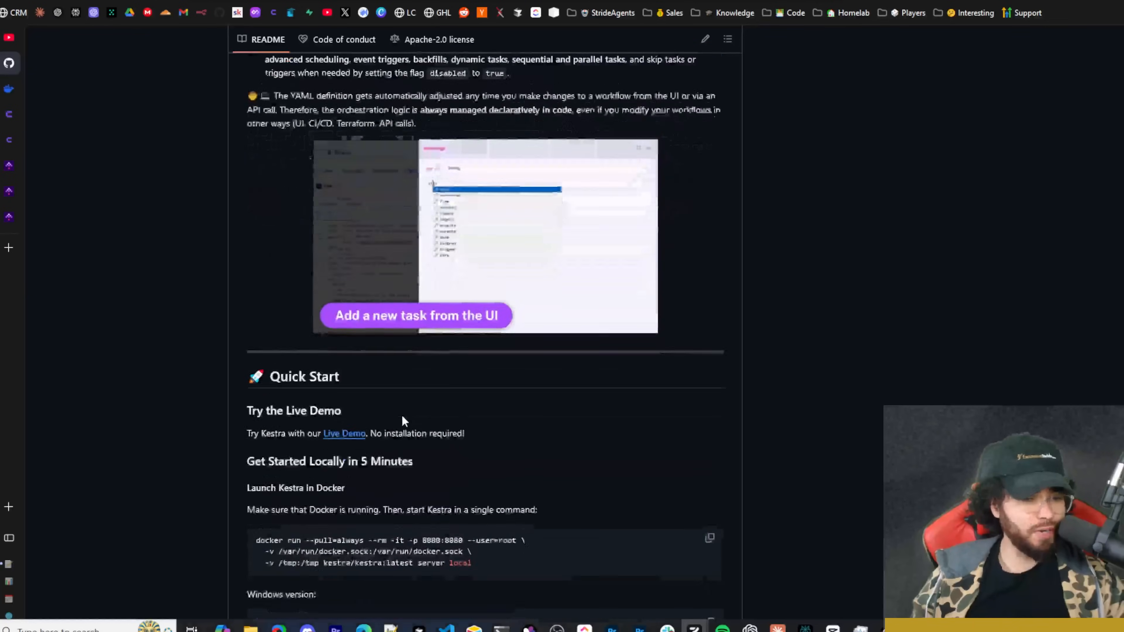
scroll(531, 414, "down", 4)
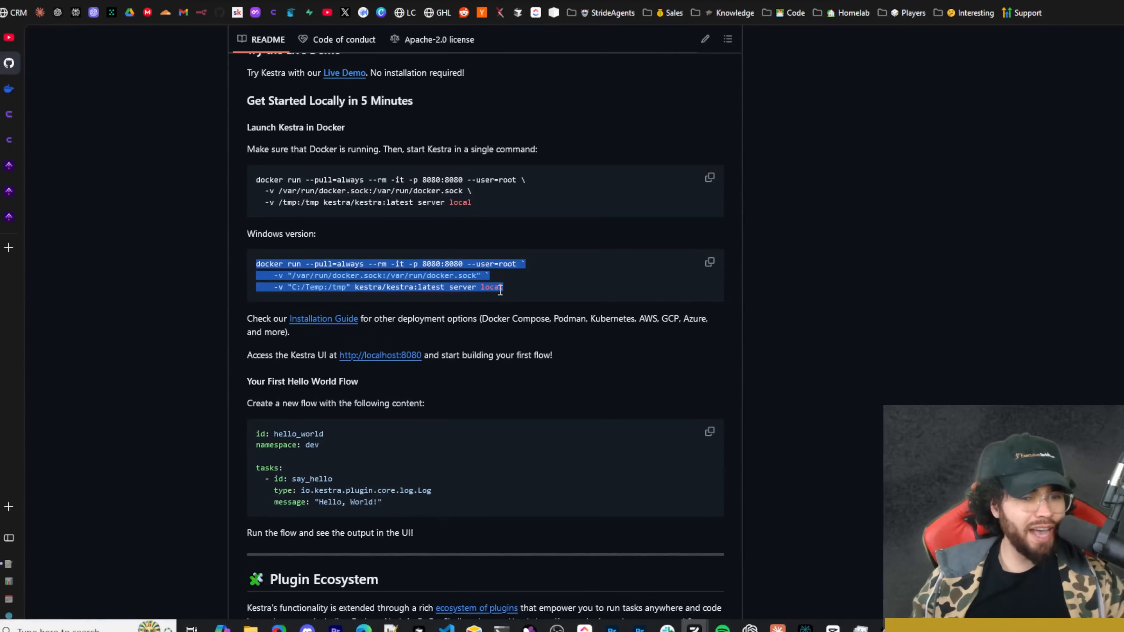
Highlight the README's Windows docker run command and the matching command in the PowerShell terminal's history
left_click(234, 269)
left_click_drag(256, 264, 505, 286)
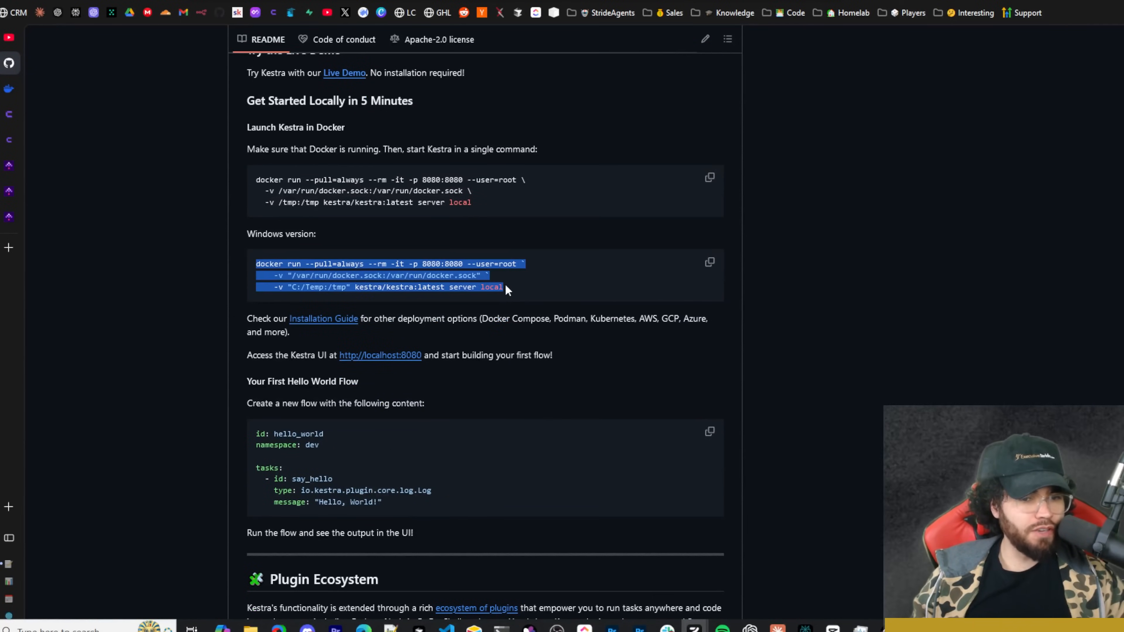
key("alt+Tab")
scroll(325, 377, "up", 20)
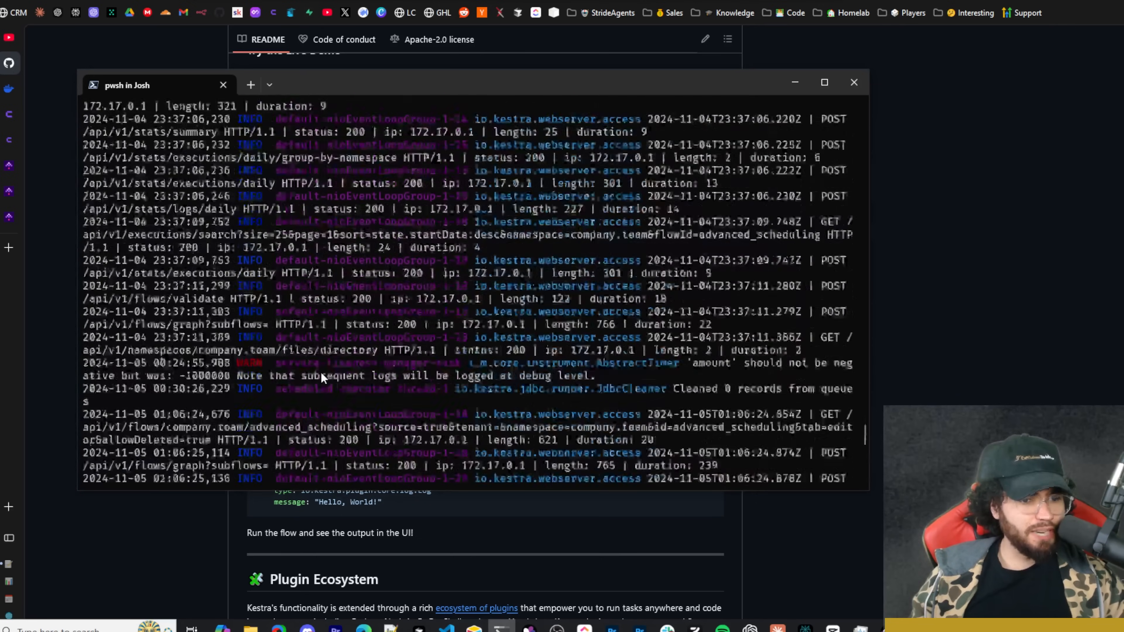
scroll(319, 374, "up", 20)
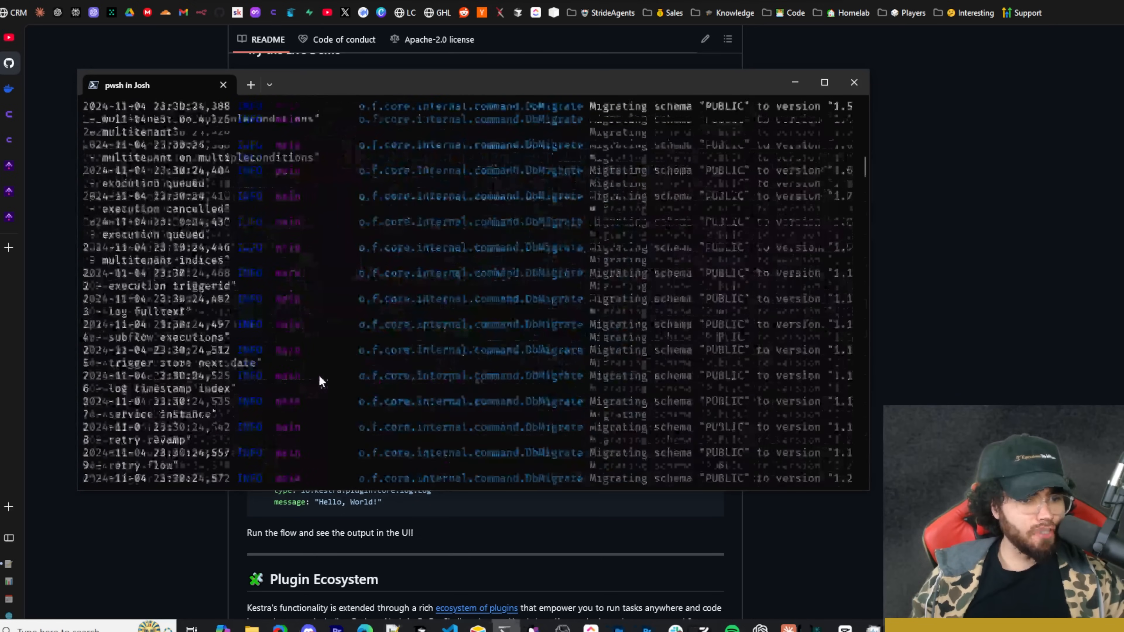
left_click_drag(135, 350, 450, 381)
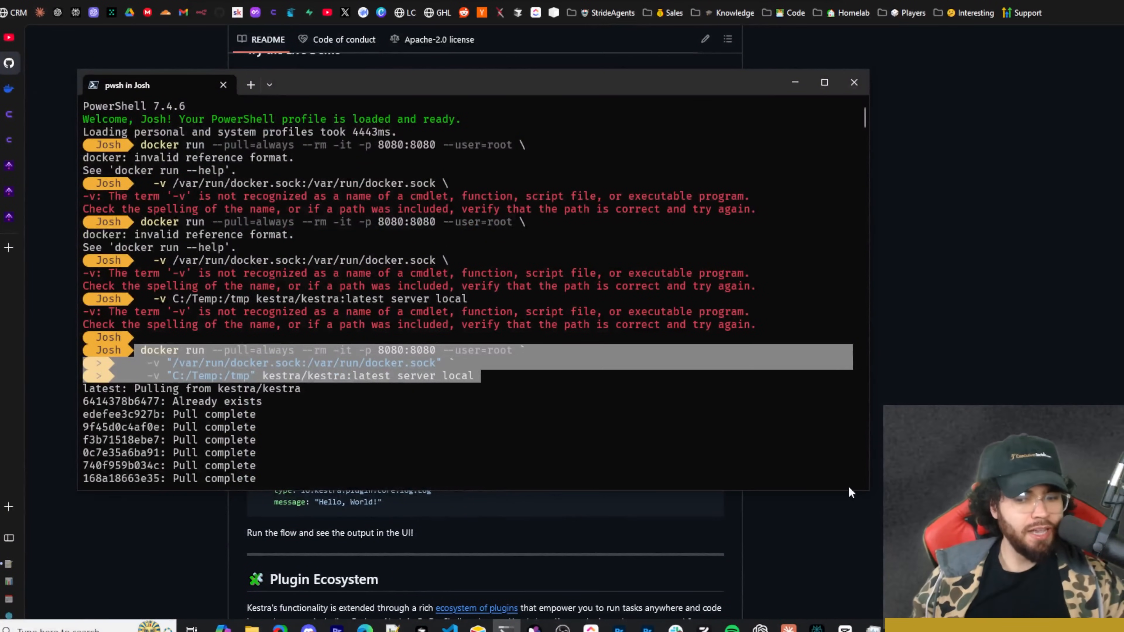
Review the terminal's image pull and Kestra startup output below the highlighted docker run command
scroll(543, 419, "down", 9)
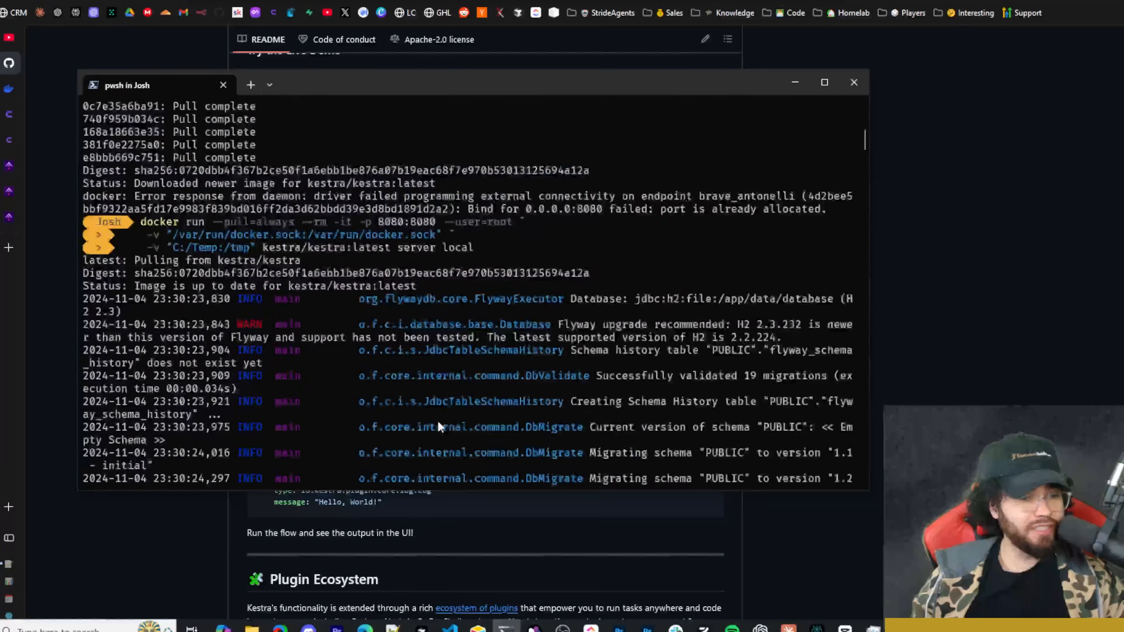
scroll(438, 420, "down", 5)
scroll(376, 406, "up", 12)
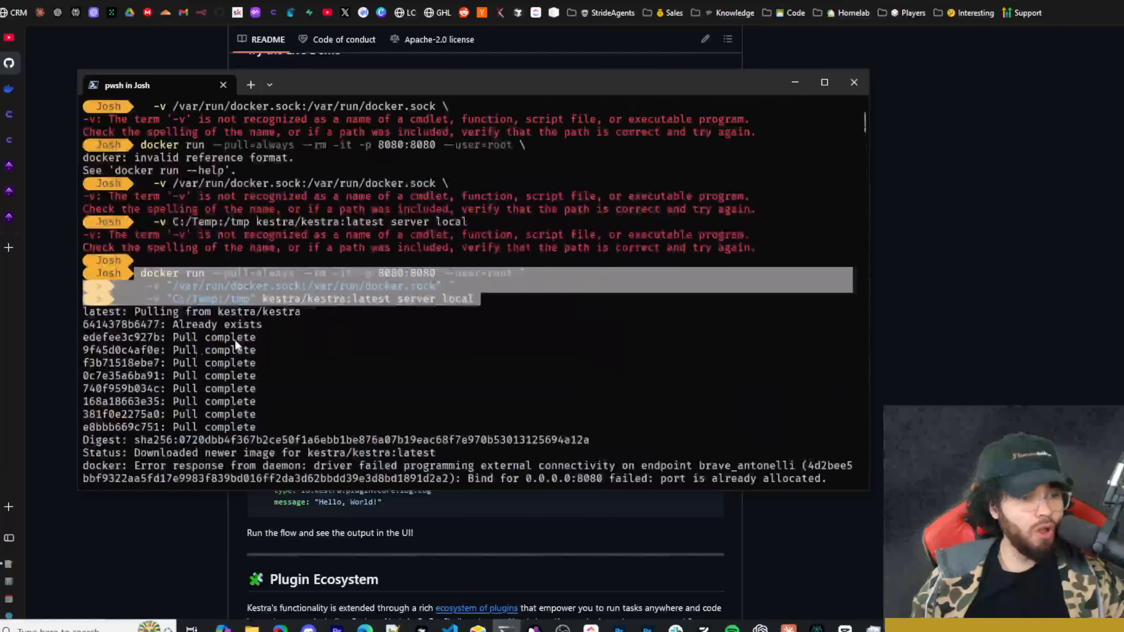
scroll(231, 419, "down", 8)
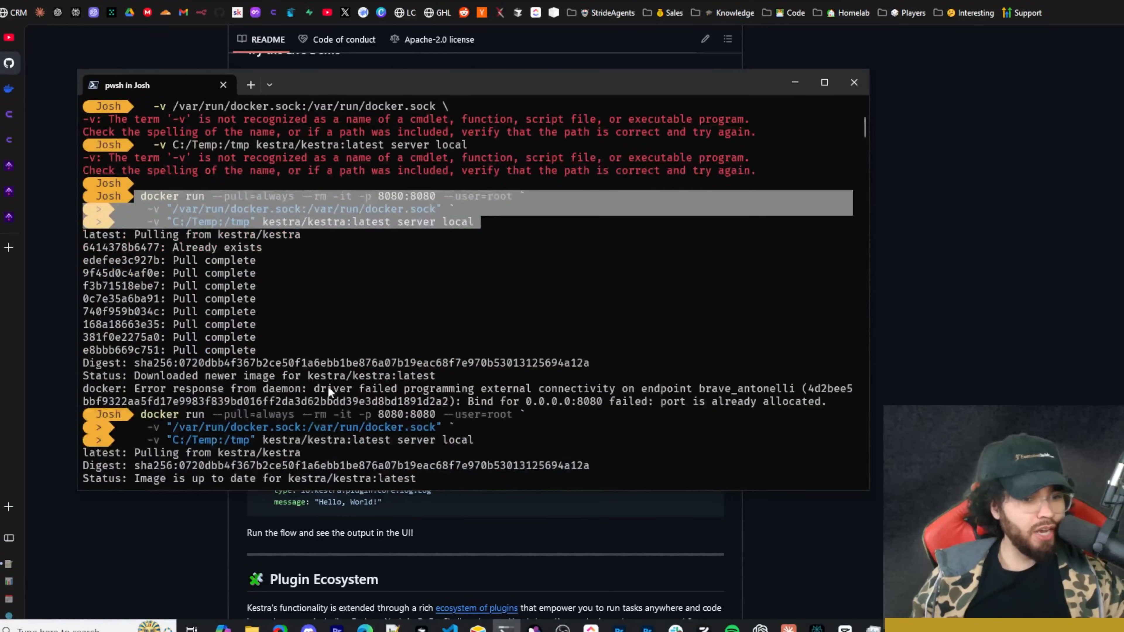
scroll(237, 363, "down", 15)
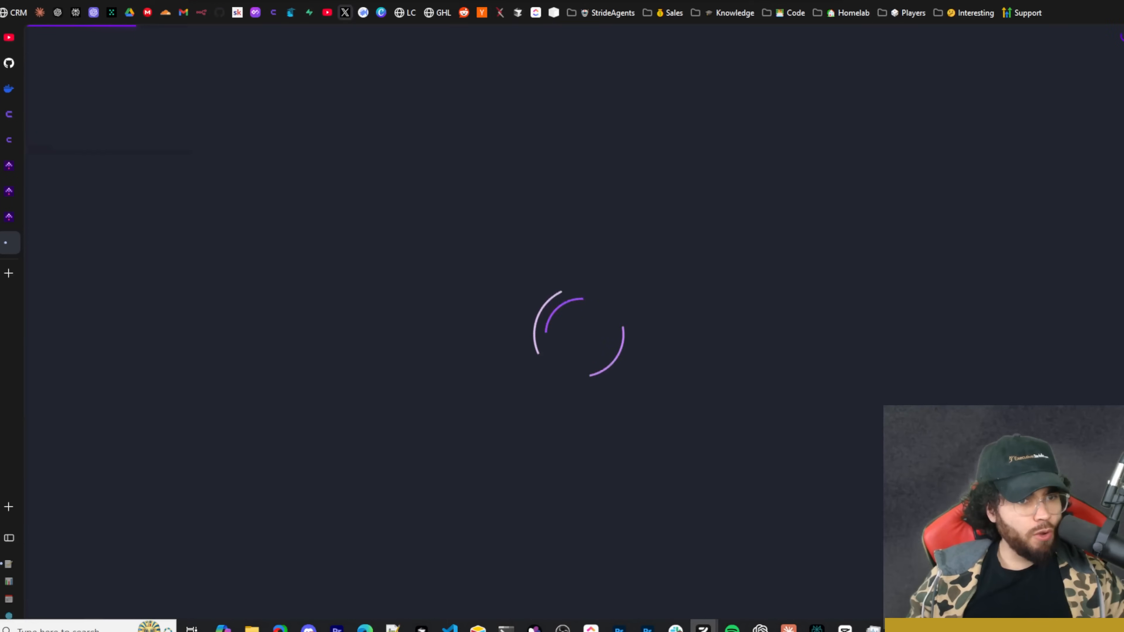
Look over the running Kestra dashboard and view its Flows and Executions pages
mouse_move(377, 13)
mouse_move(378, 14)
left_mouse_down()
mouse_move(373, 32)
mouse_move(373, 0)
left_mouse_up()
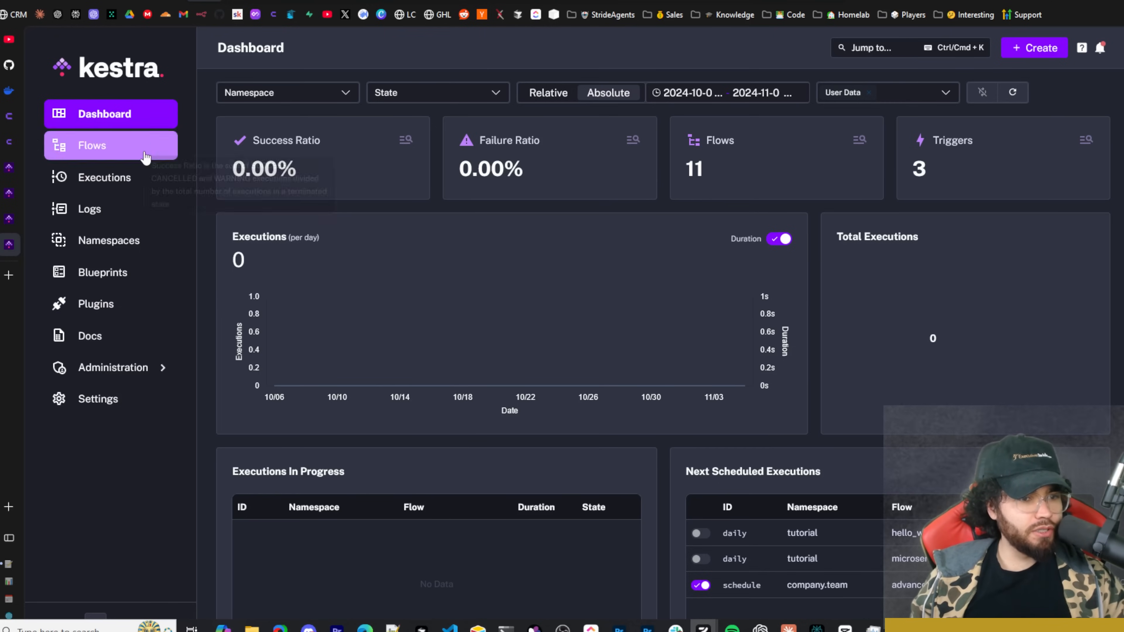
left_click(120, 176)
left_click(109, 149)
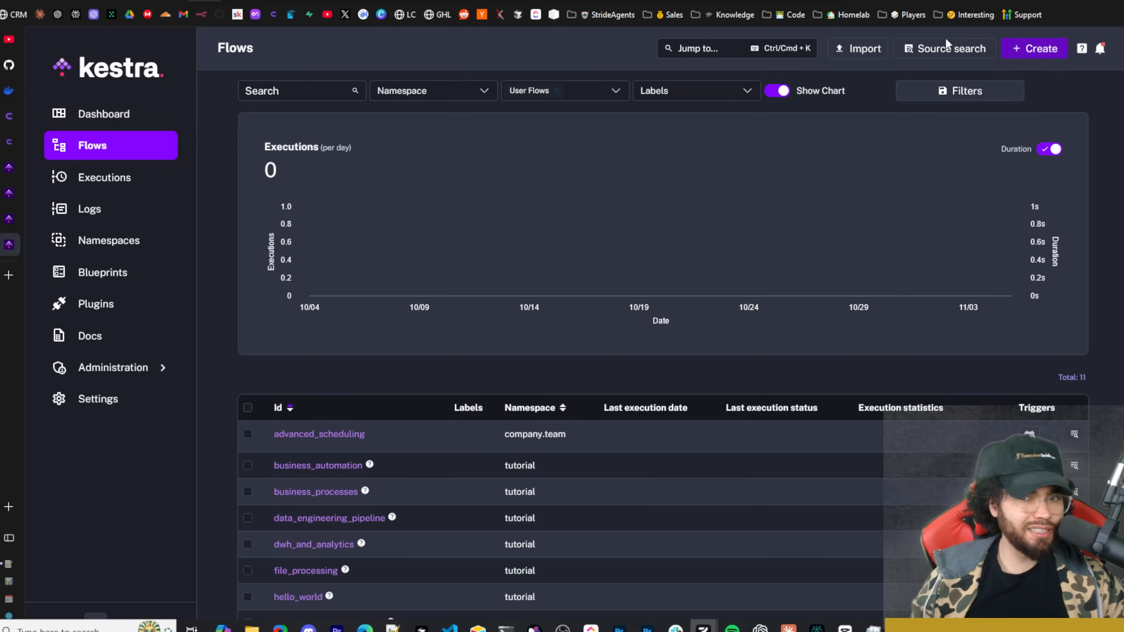
left_click(153, 178)
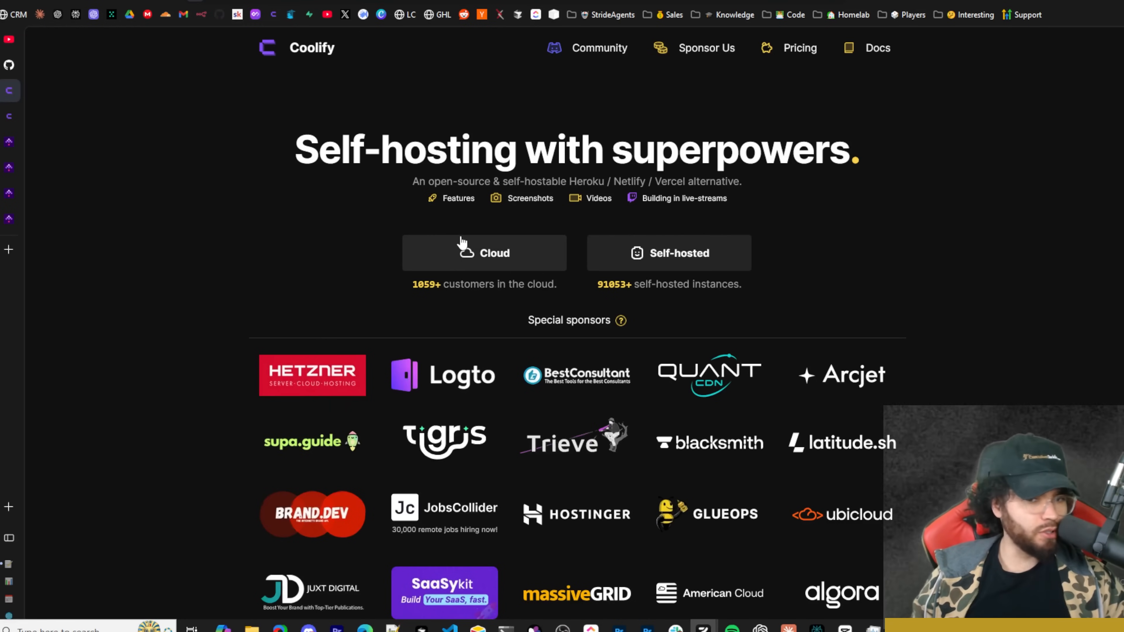
Check Coolify's Cloud and Self-hosted options and highlight the curl install command on the self-hosting page
left_click(487, 255)
key("alt+Left")
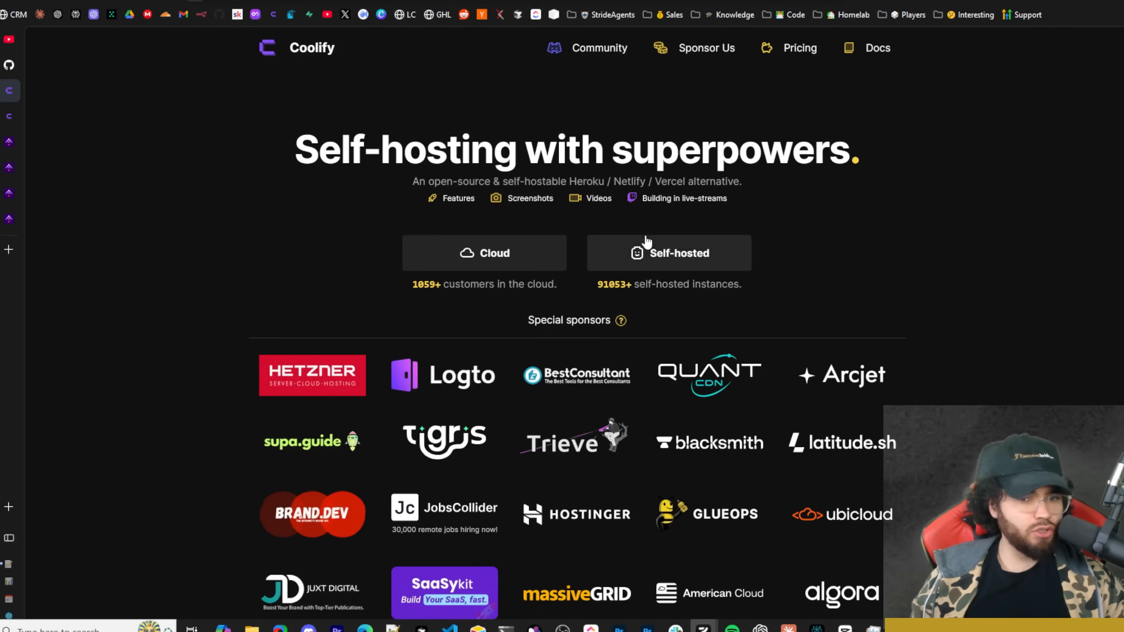
left_click(647, 251)
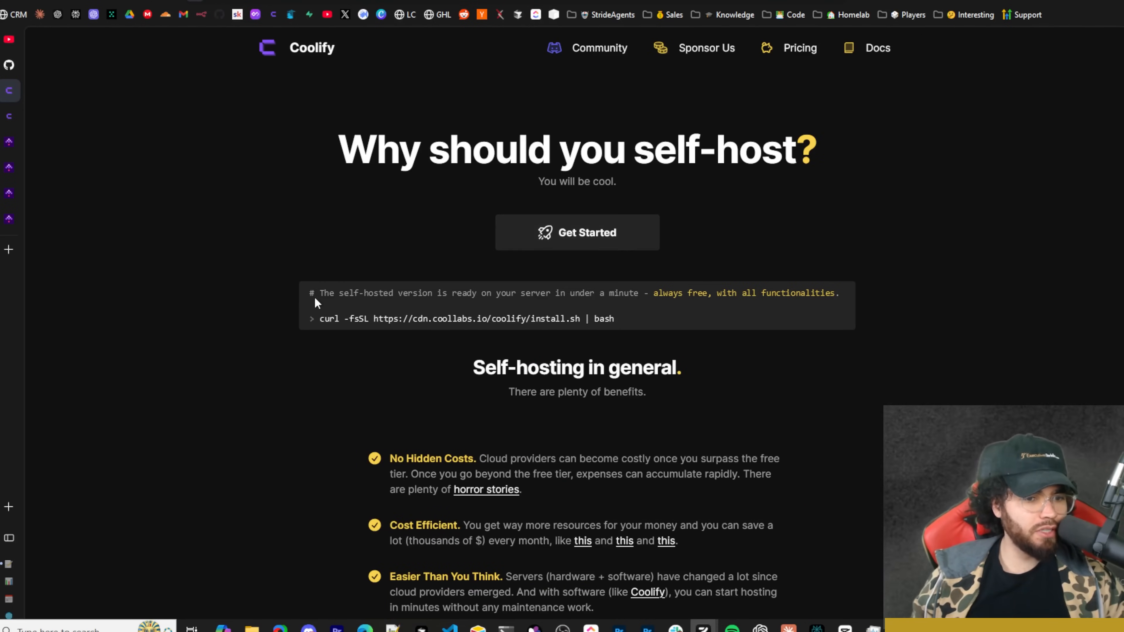
left_click_drag(323, 315, 352, 328)
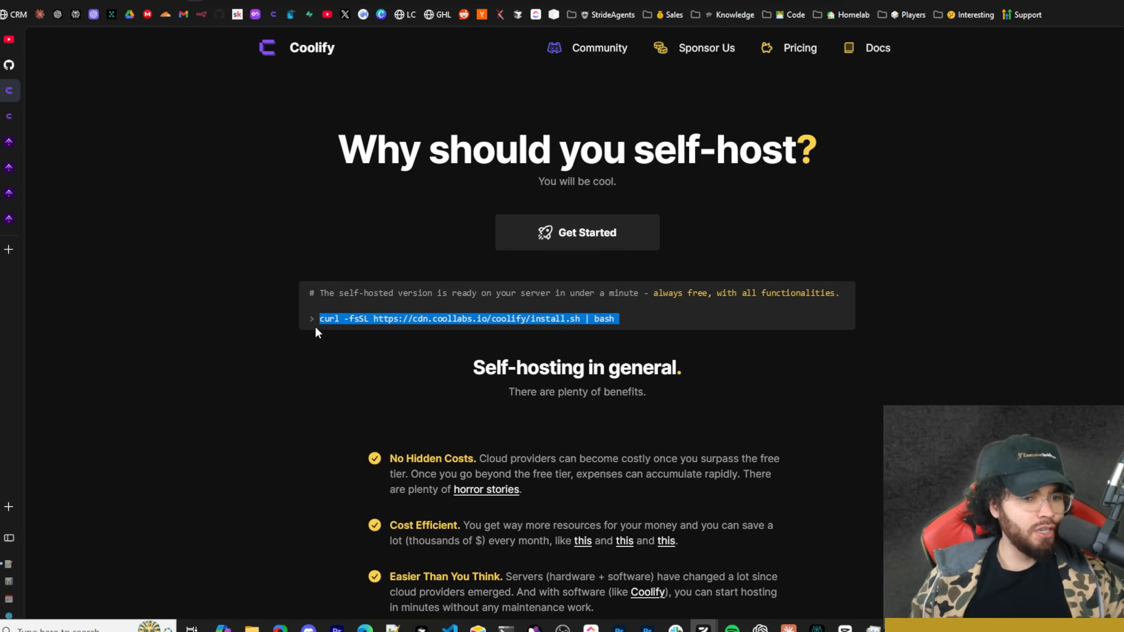
left_click(310, 259)
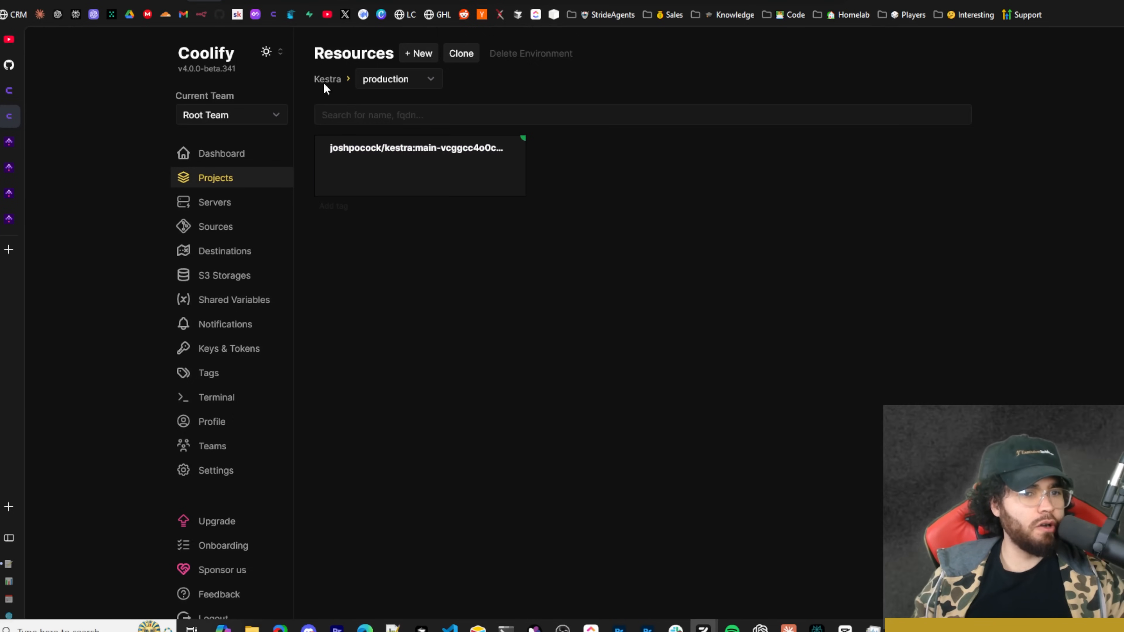
Add a Public Repository resource to the Kestra project's production environment and check the forked Kestra repository's GitHub URL
left_click(414, 58)
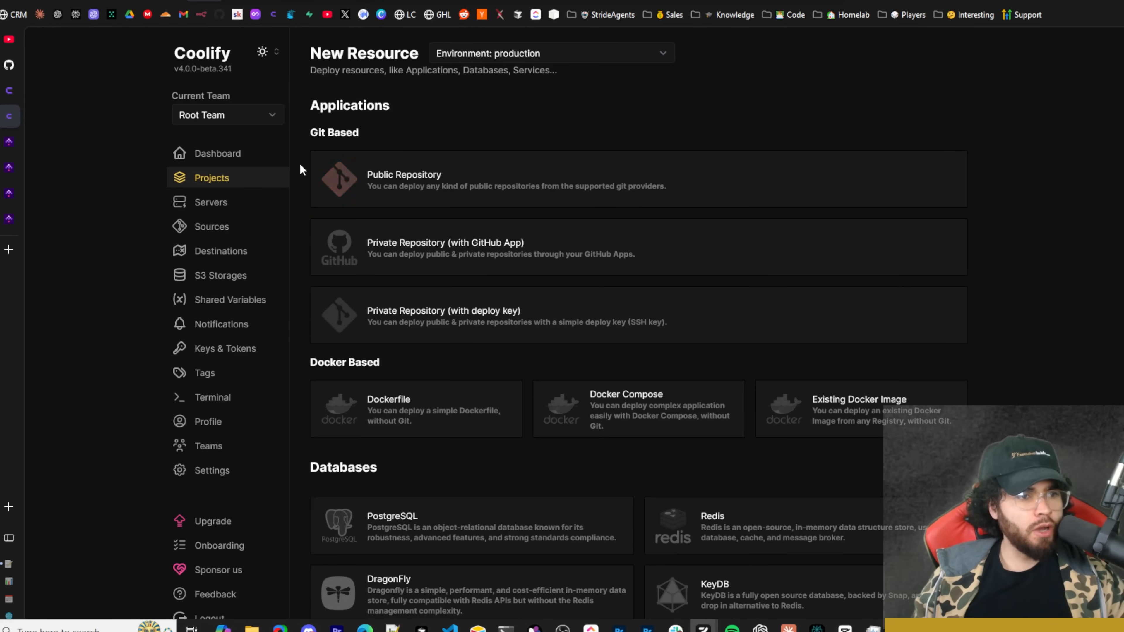
left_click(381, 186)
left_click(401, 114)
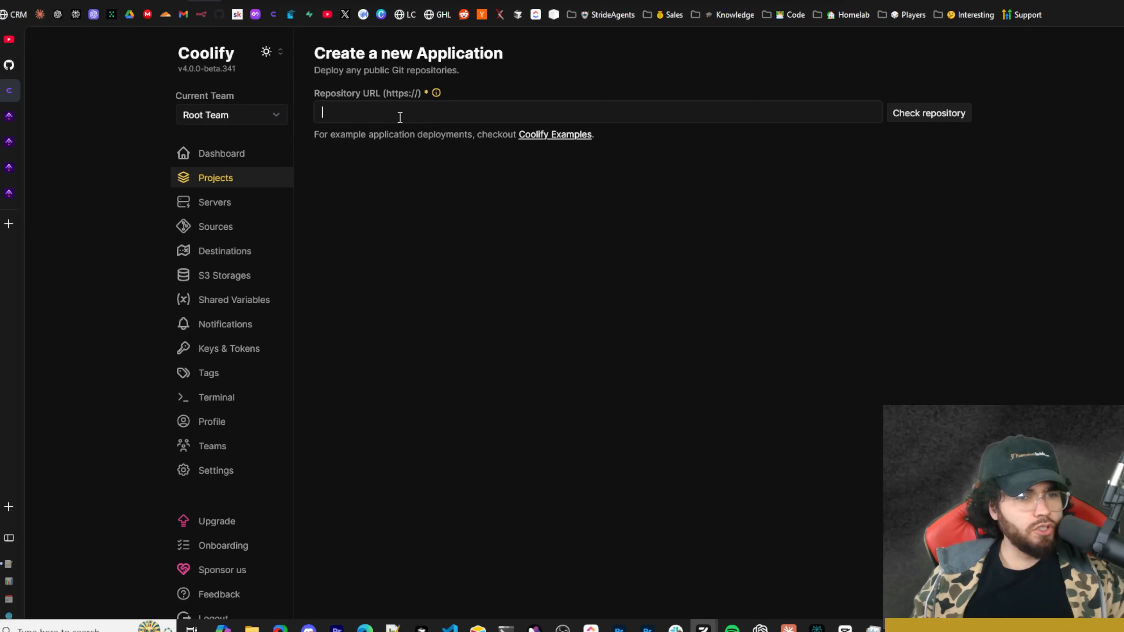
type("https://github.com/joshpocock/kestra")
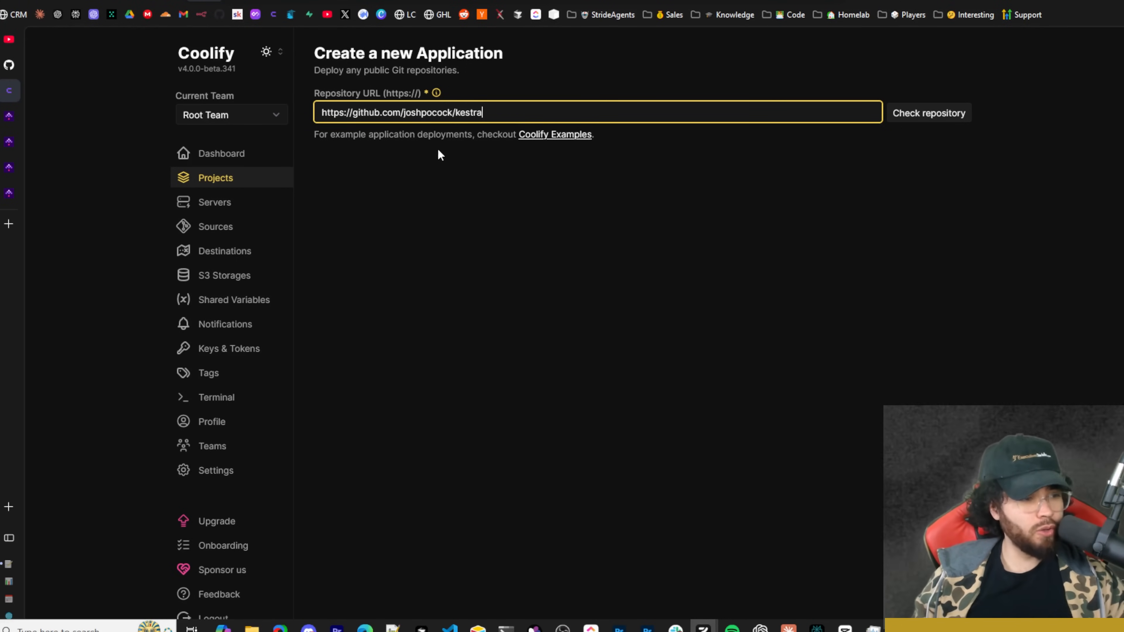
left_click(939, 116)
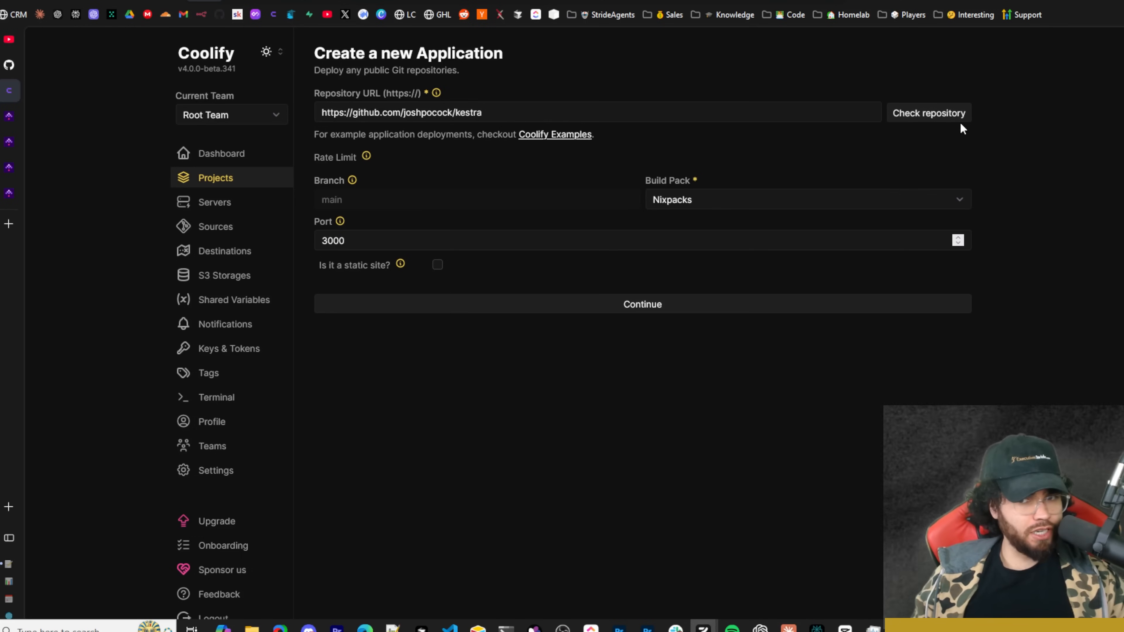
Create the application with the Docker Compose build pack and the compose location /docker-compose.yml
left_click(690, 199)
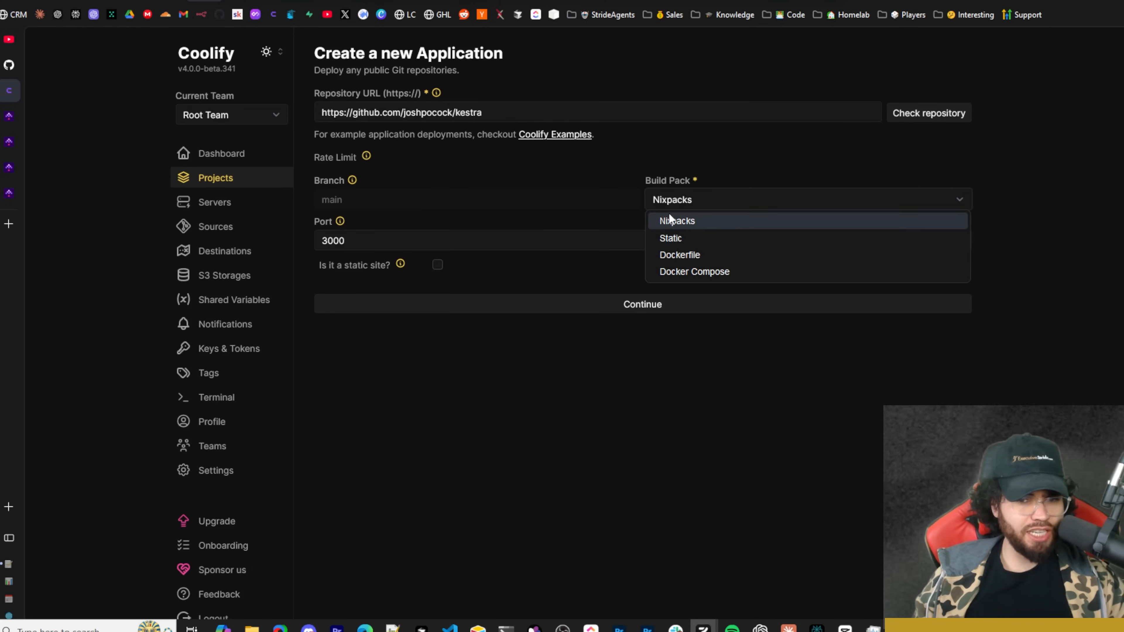
left_click(699, 271)
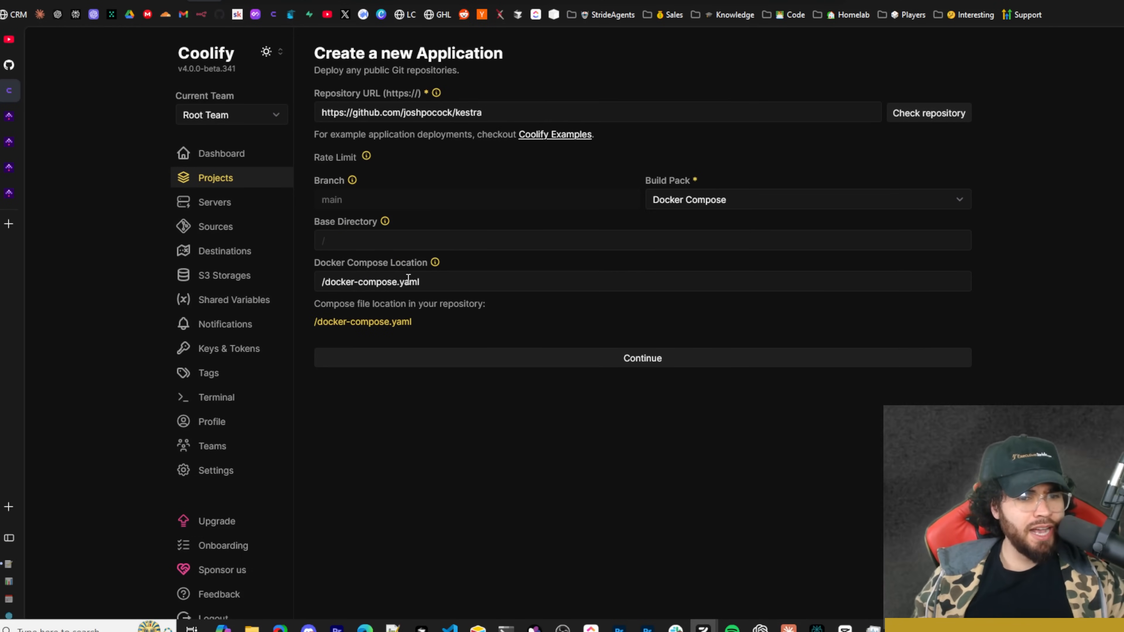
left_click(411, 282)
key("BackSpace")
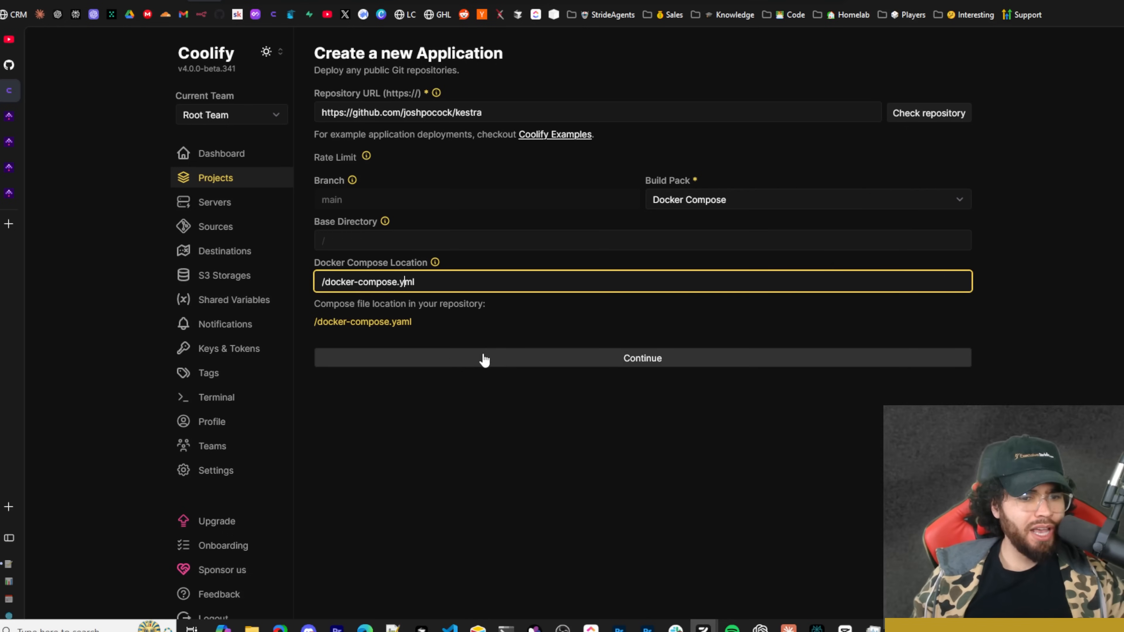
left_click(506, 364)
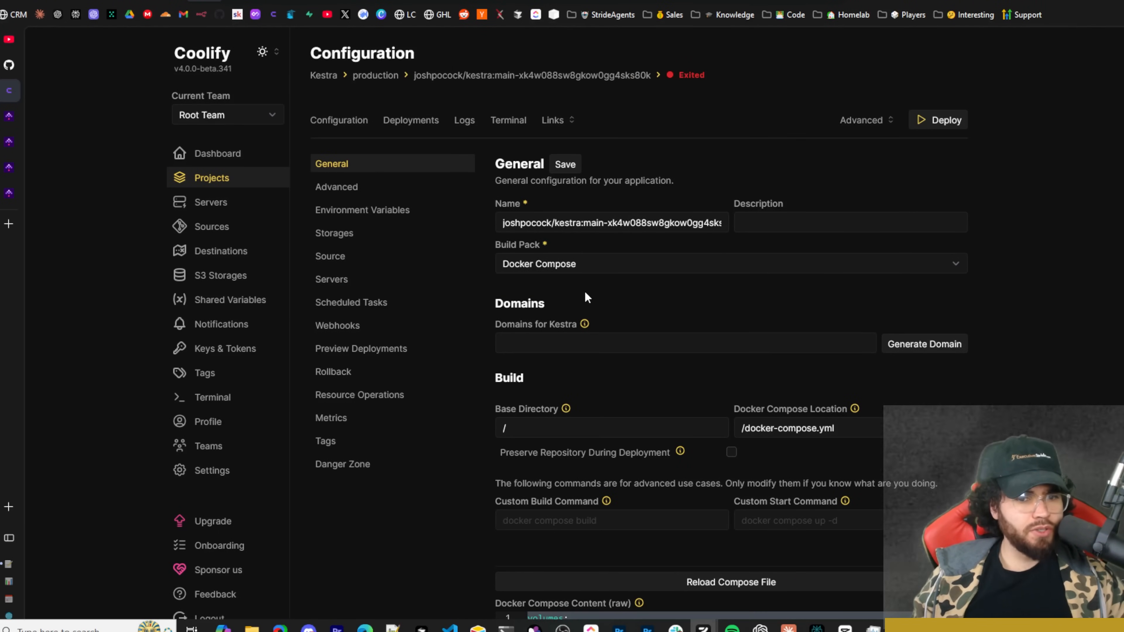
Review the application's general configuration and open its environment variables in developer view
scroll(585, 293, "down", 1)
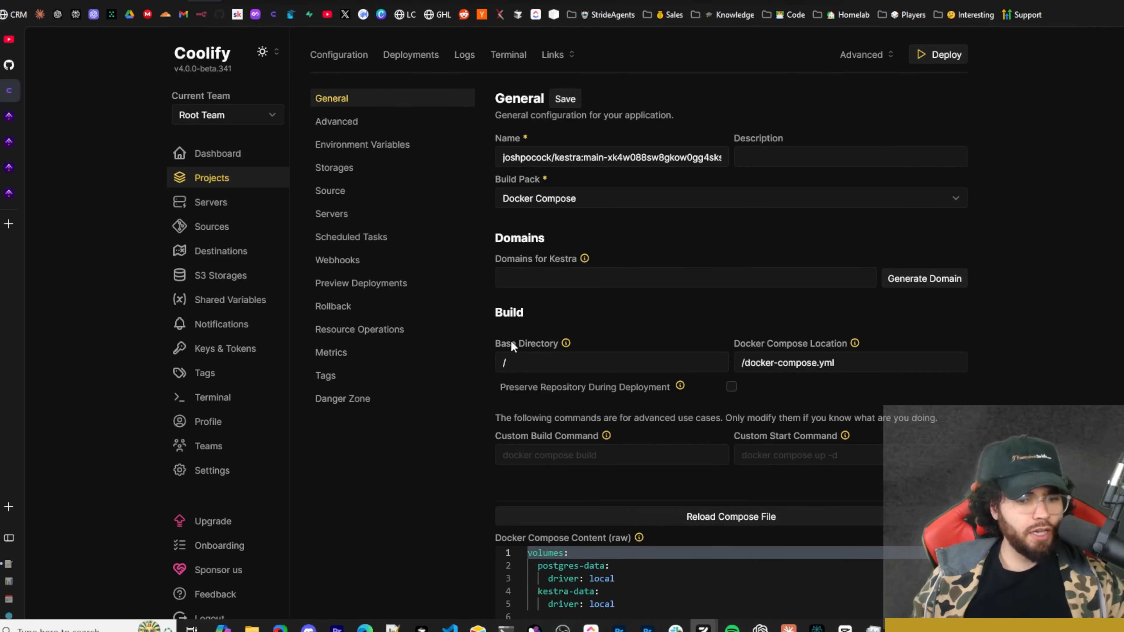
scroll(589, 487, "down", 1)
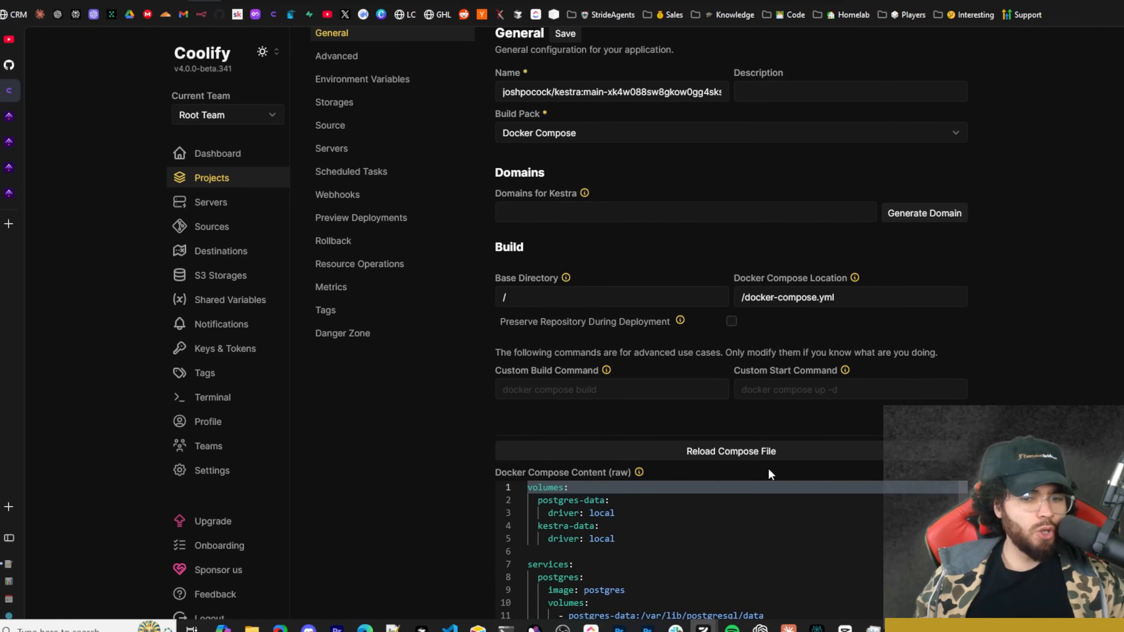
scroll(405, 222, "up", 2)
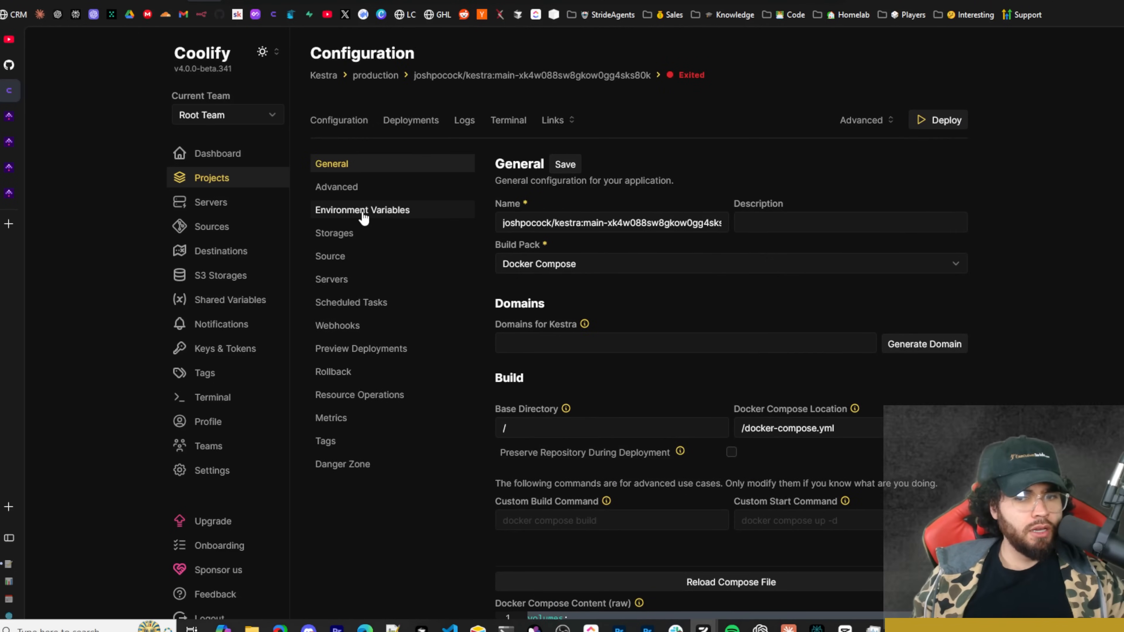
left_click(369, 214)
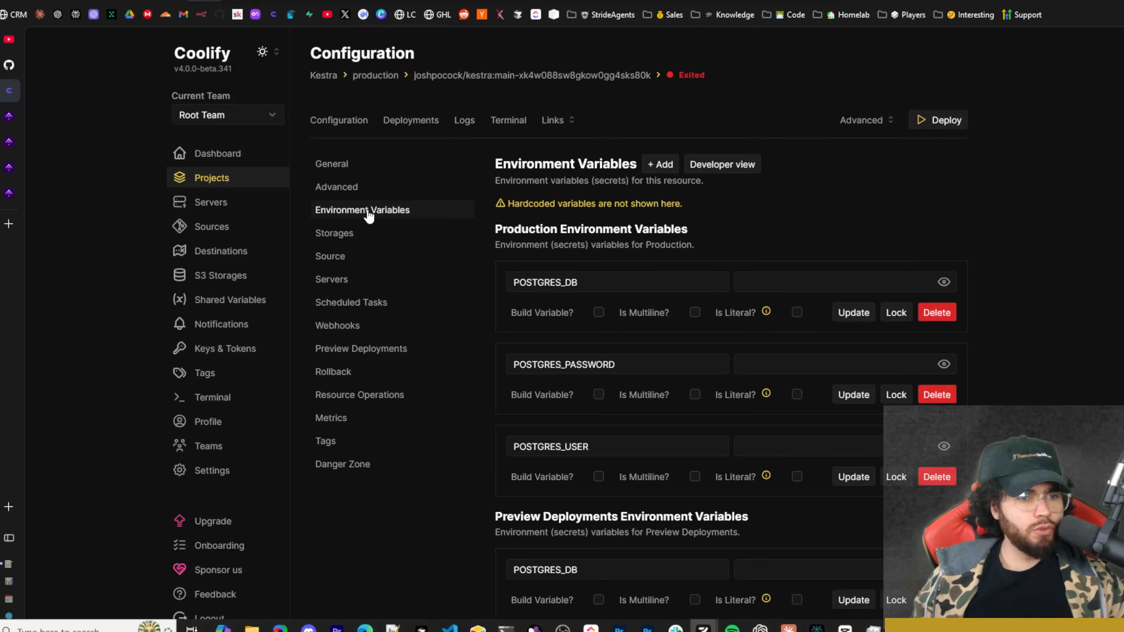
left_click(722, 165)
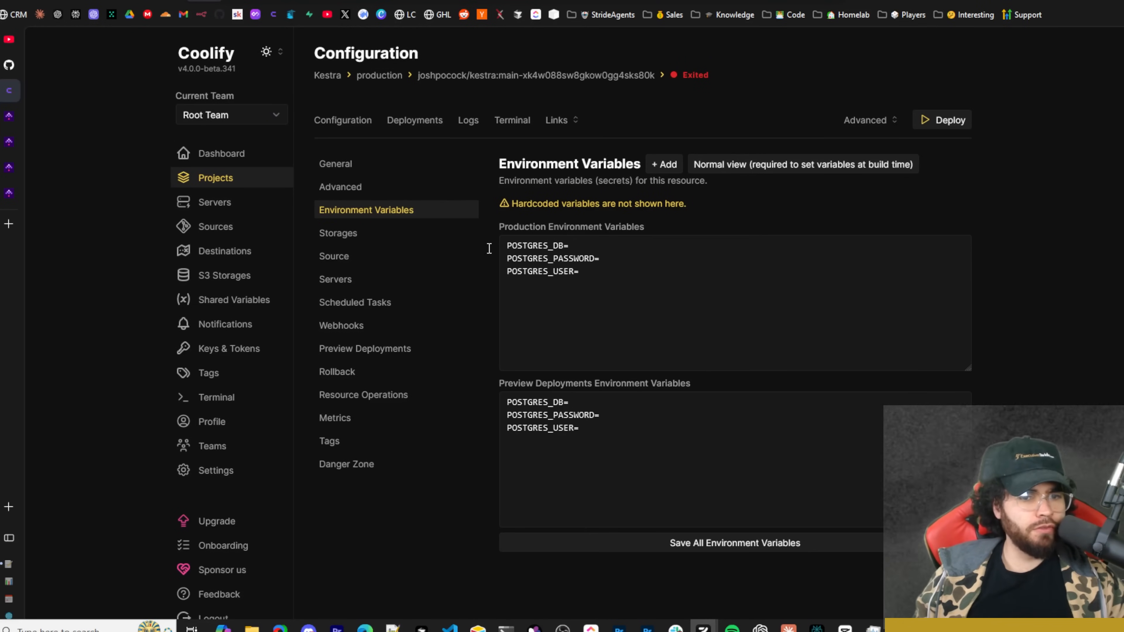
left_click_drag(512, 245, 653, 294)
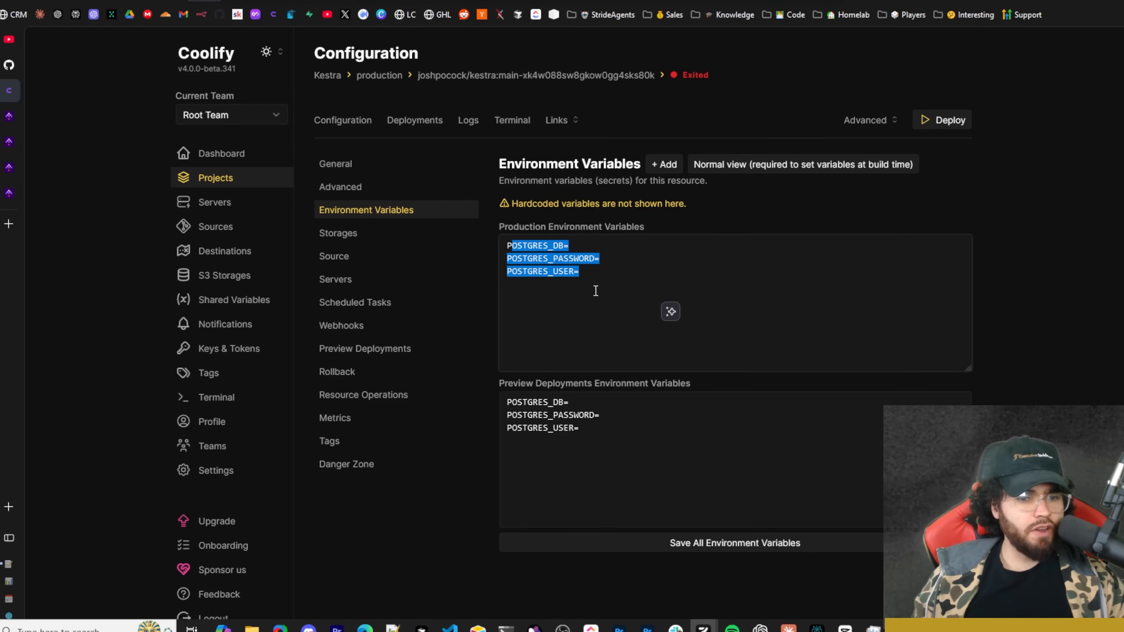
key("ctrl+v")
left_click(521, 250)
key("ctrl+a")
left_click_drag(520, 250, 605, 269)
left_click(606, 280)
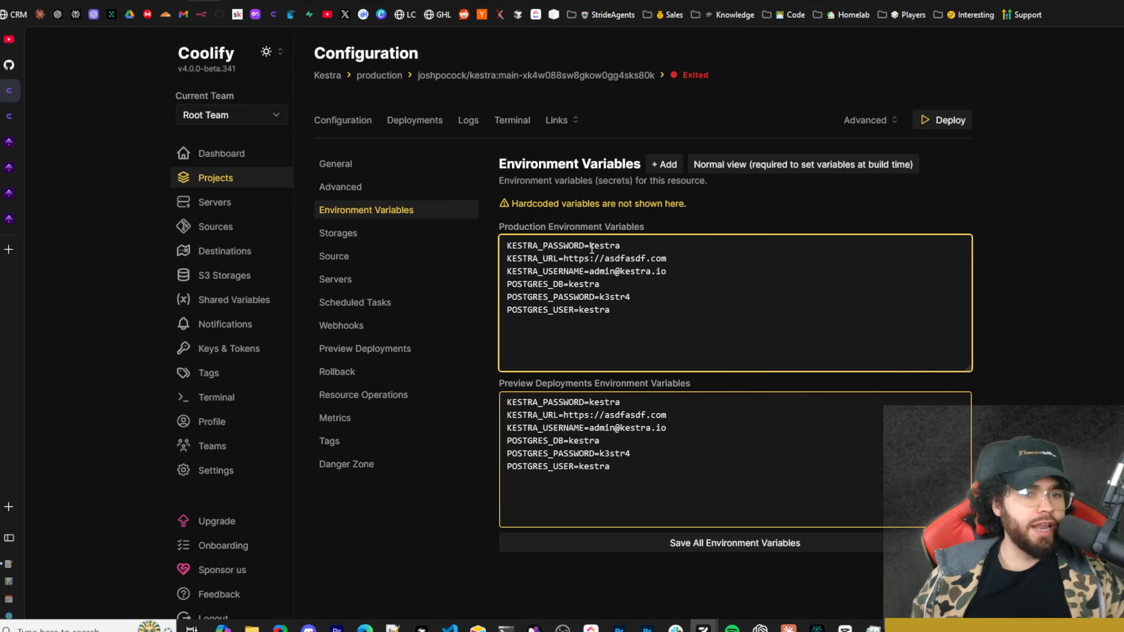
Examine the Kestra login, Postgres and KESTRA_URL entries in the production environment variables by highlighting them
left_click_drag(564, 246, 666, 272)
left_click(571, 272)
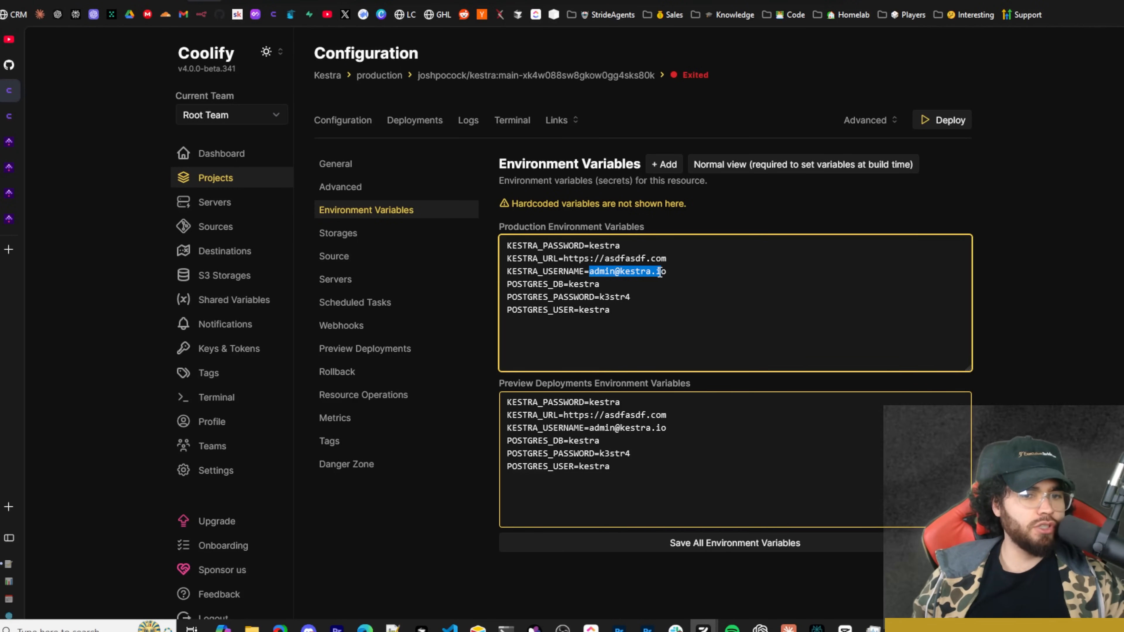
mouse_move(569, 284)
left_mouse_down()
mouse_move(599, 284)
mouse_move(589, 284)
left_mouse_up()
left_click(544, 287)
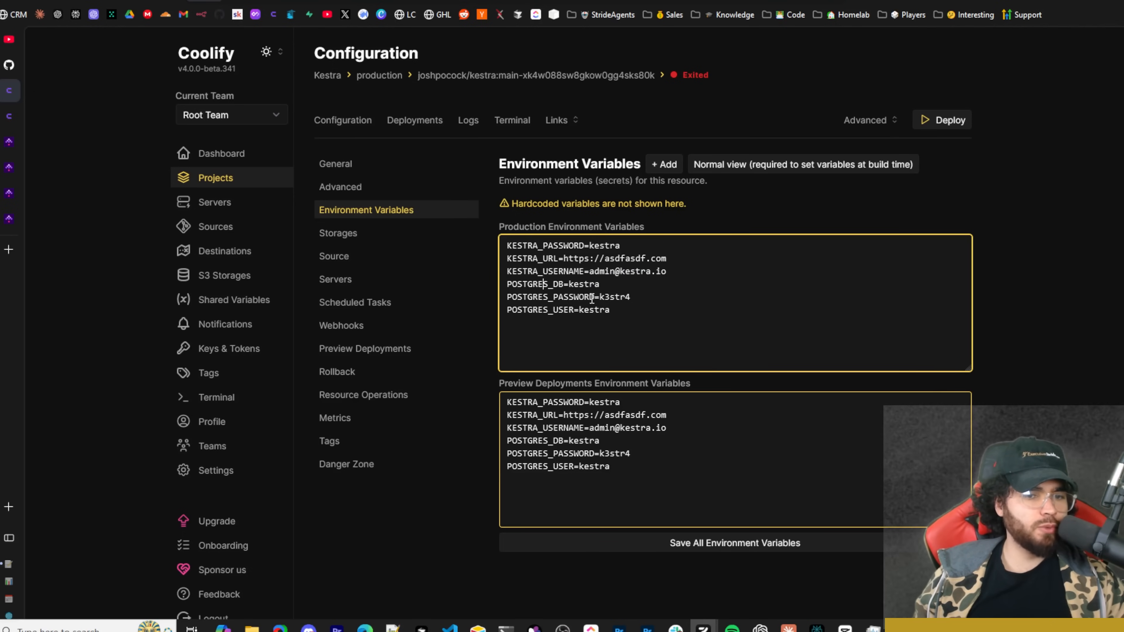
left_click_drag(617, 313, 560, 299)
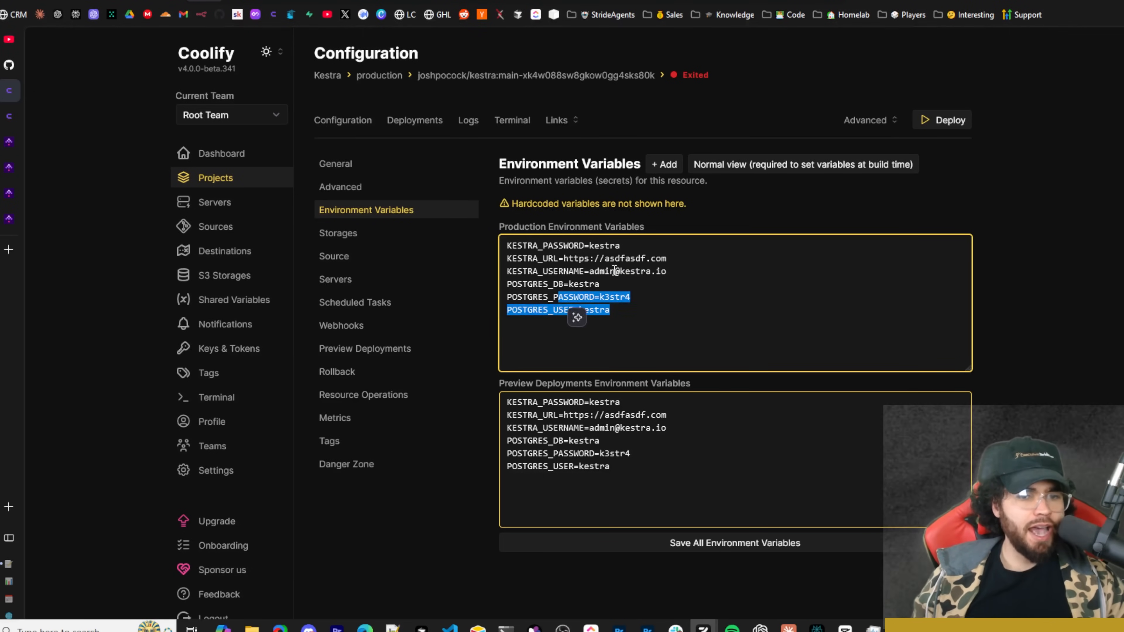
left_click(591, 271)
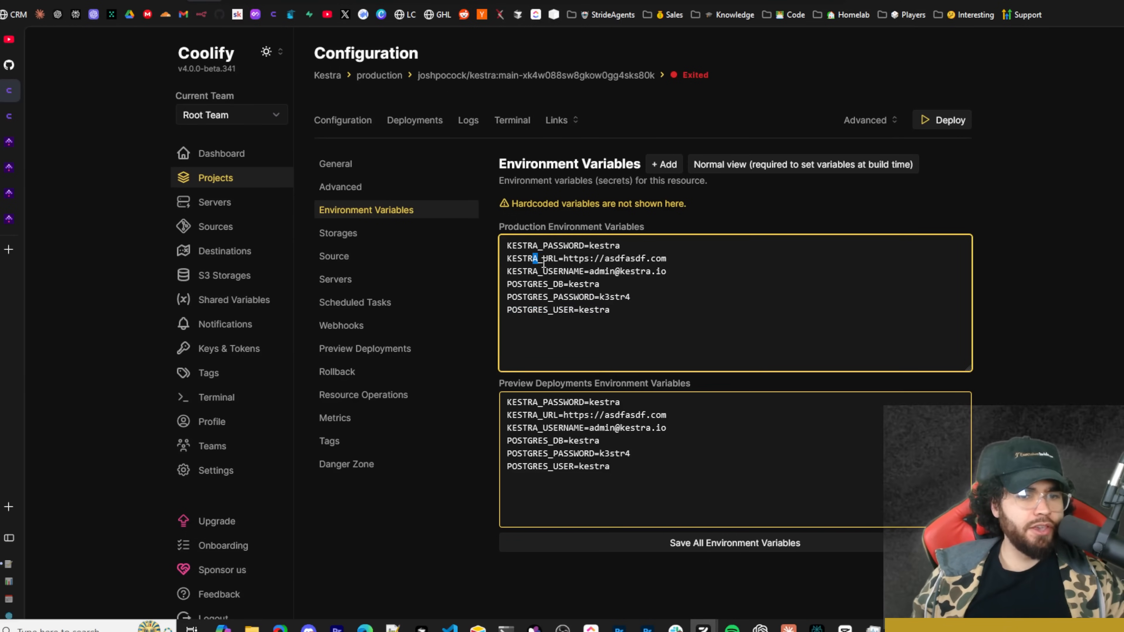
left_click_drag(544, 263, 617, 260)
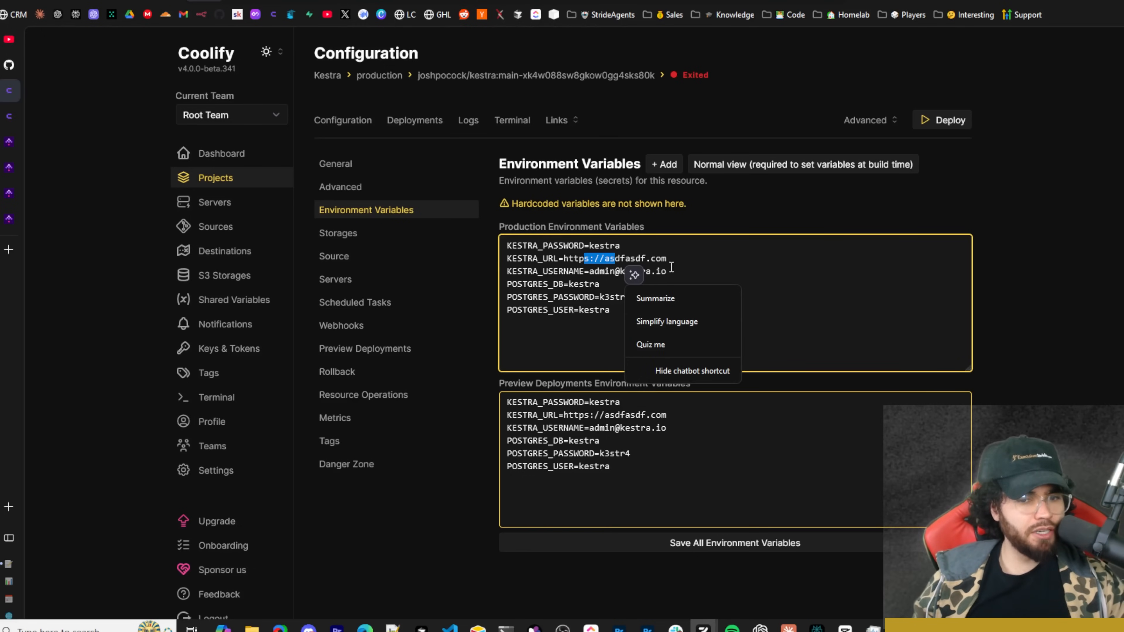
Review the KESTRA_URL value and the full set of production environment variables by highlighting them
left_click(667, 258)
left_click_drag(667, 258, 567, 251)
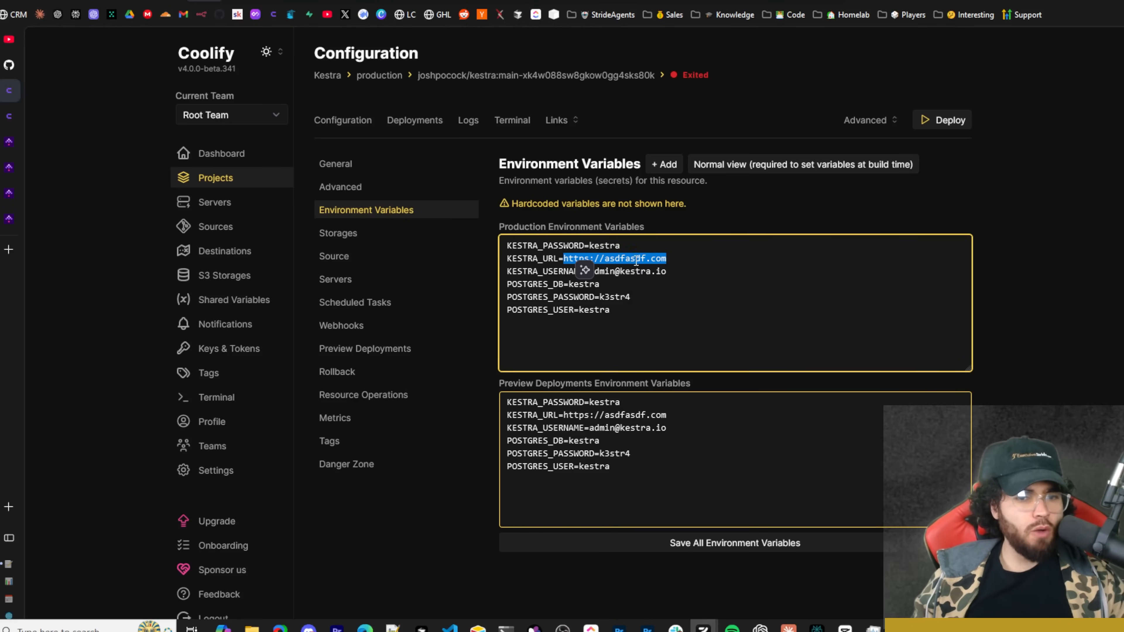
left_click(668, 262)
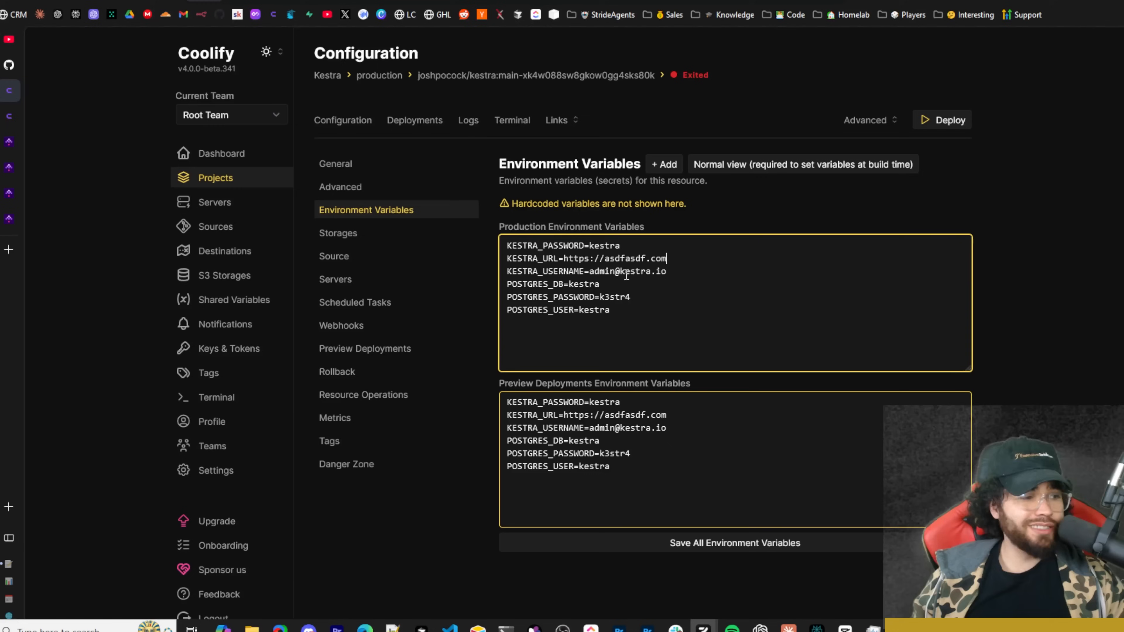
key("ctrl+a")
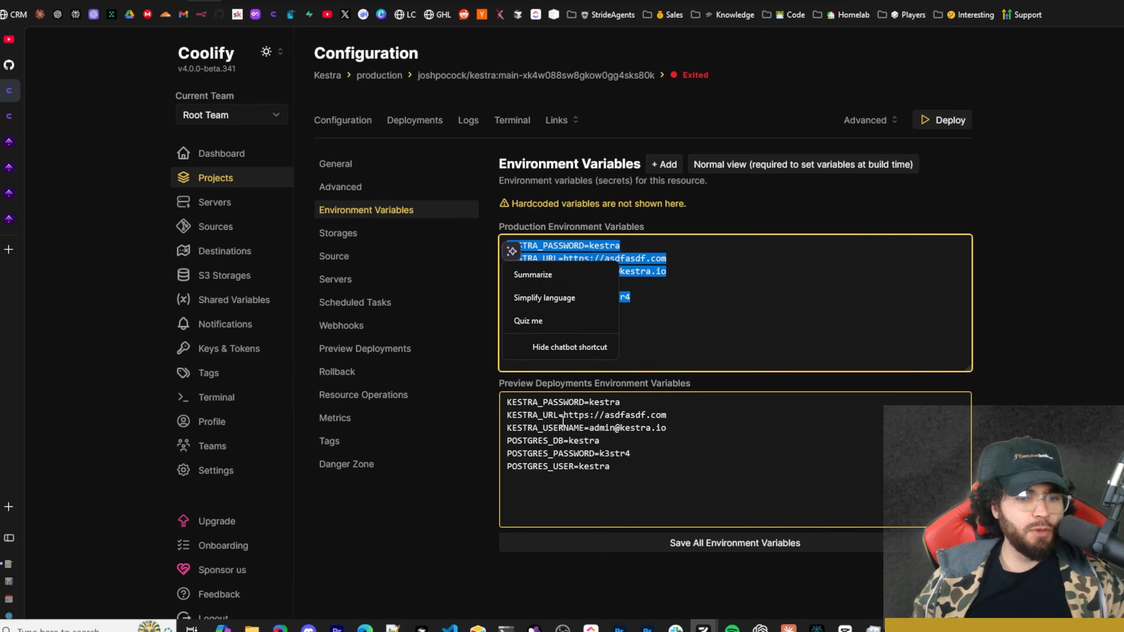
left_click(554, 384)
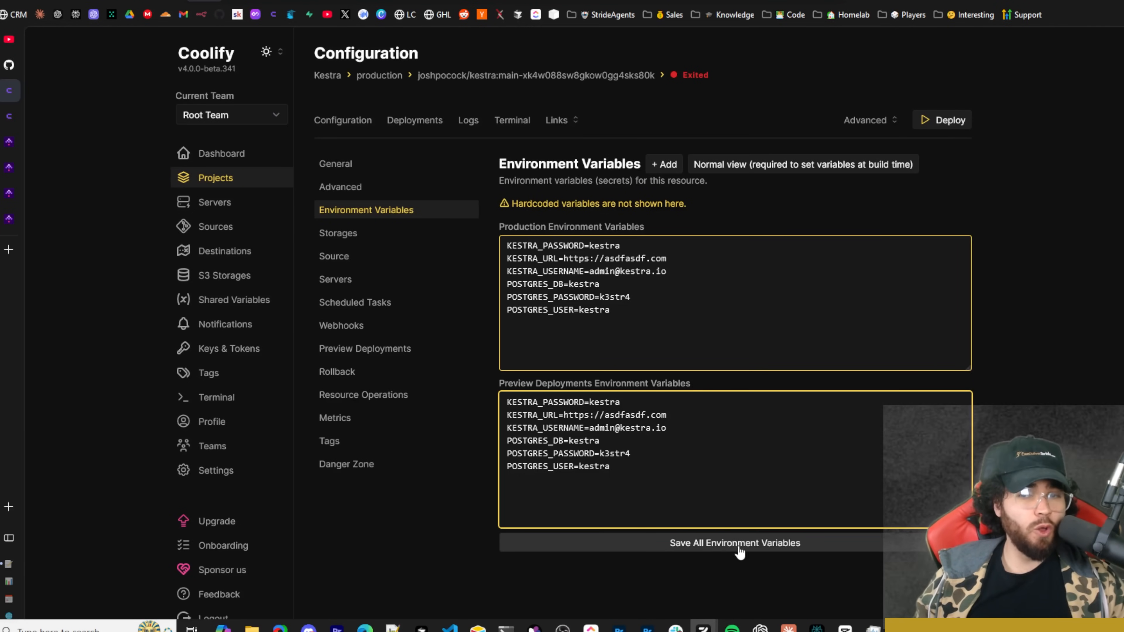
left_click(780, 559)
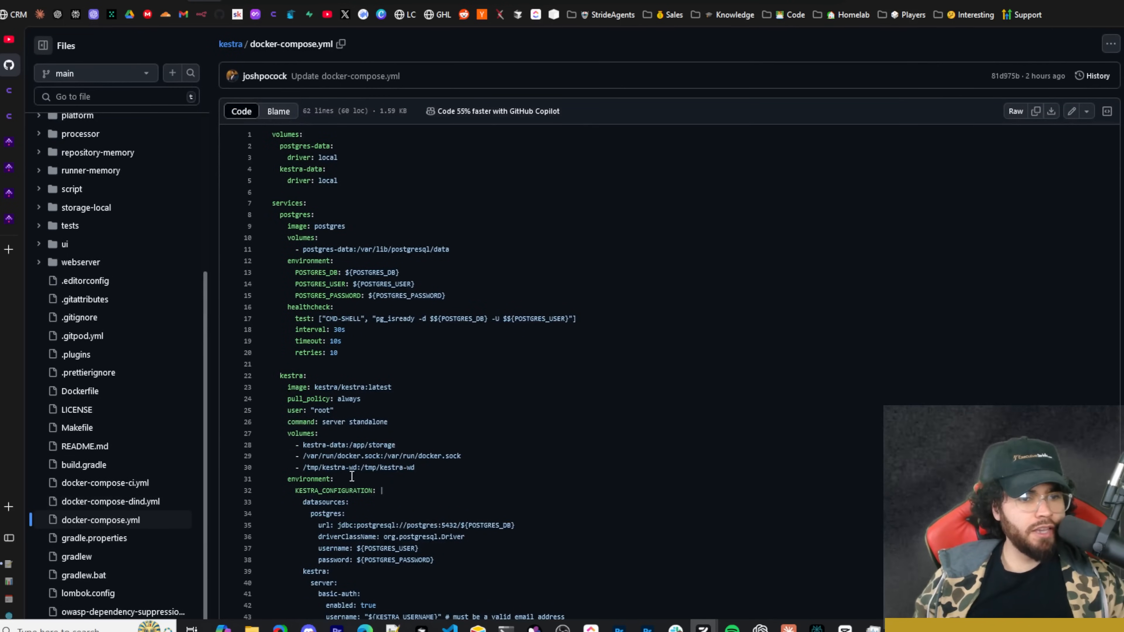
Examine the volumes and the start of the postgres service in the forked repository's docker-compose.yml on GitHub
scroll(352, 477, "up", 2)
left_click_drag(272, 196, 315, 209)
left_click(380, 218)
left_click(328, 219)
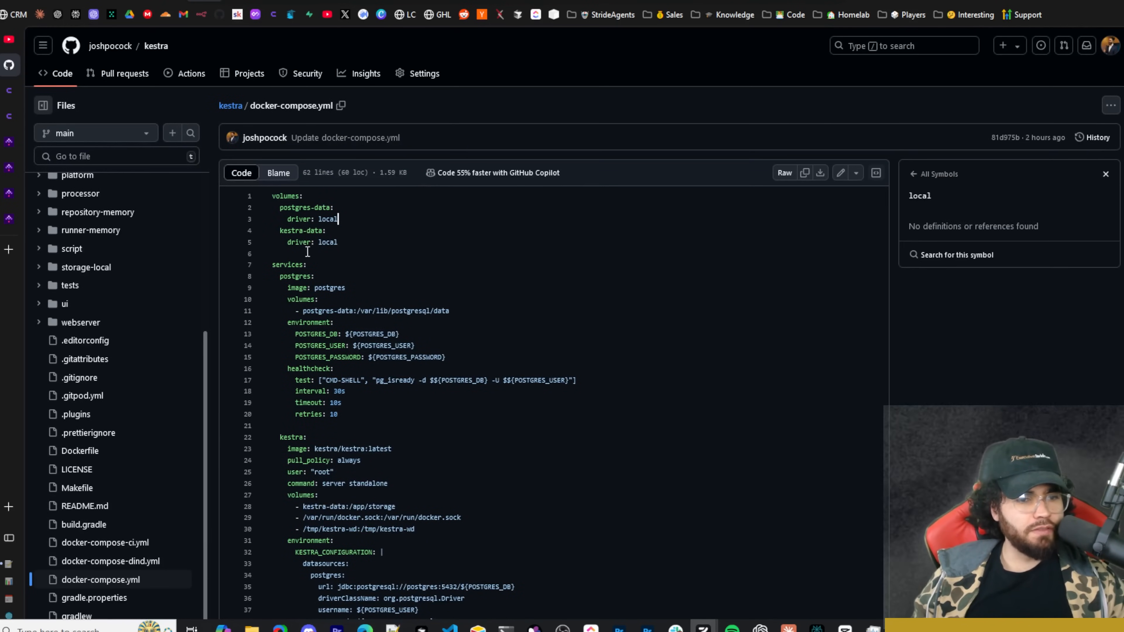
left_click_drag(285, 265, 308, 279)
left_click(315, 277)
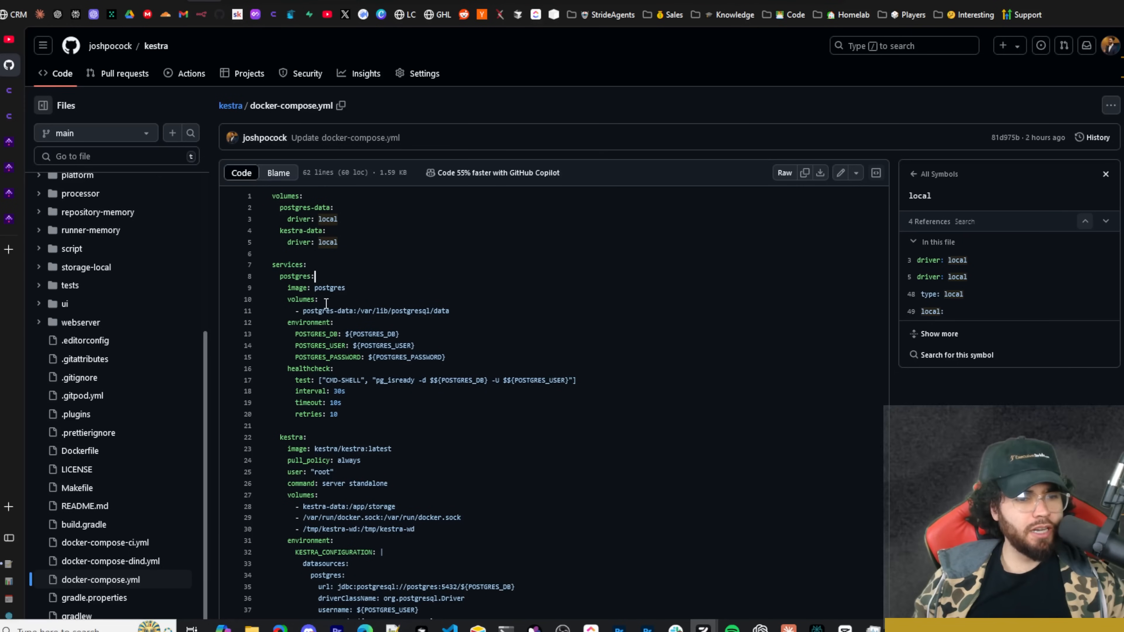
Examine the postgres healthcheck and the kestra service's image and basic-auth settings in docker-compose.yml
scroll(350, 337, "down", 2)
scroll(405, 283, "down", 3)
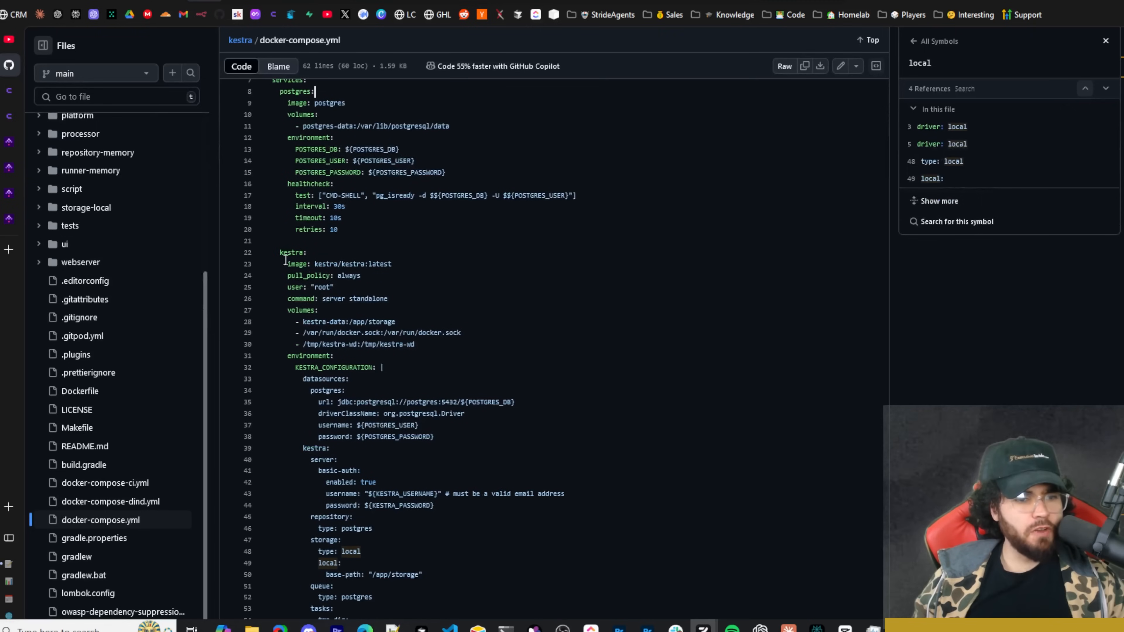
mouse_move(288, 184)
left_mouse_down()
mouse_move(341, 206)
mouse_move(334, 230)
left_mouse_up()
left_click(439, 221)
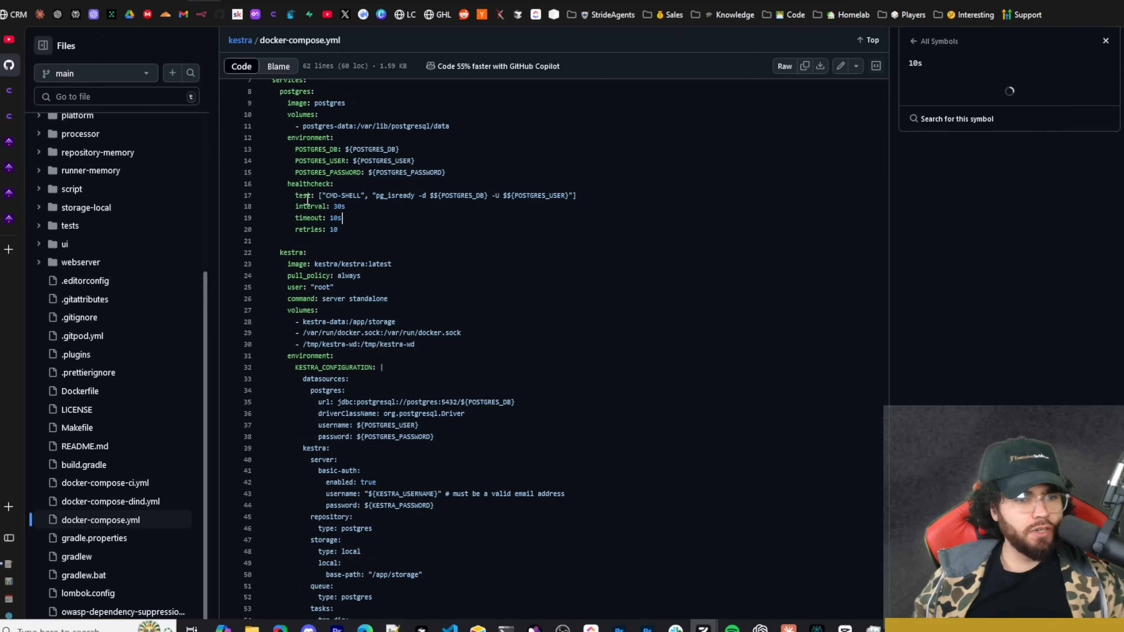
left_click_drag(288, 184, 350, 229)
left_click_drag(288, 264, 345, 274)
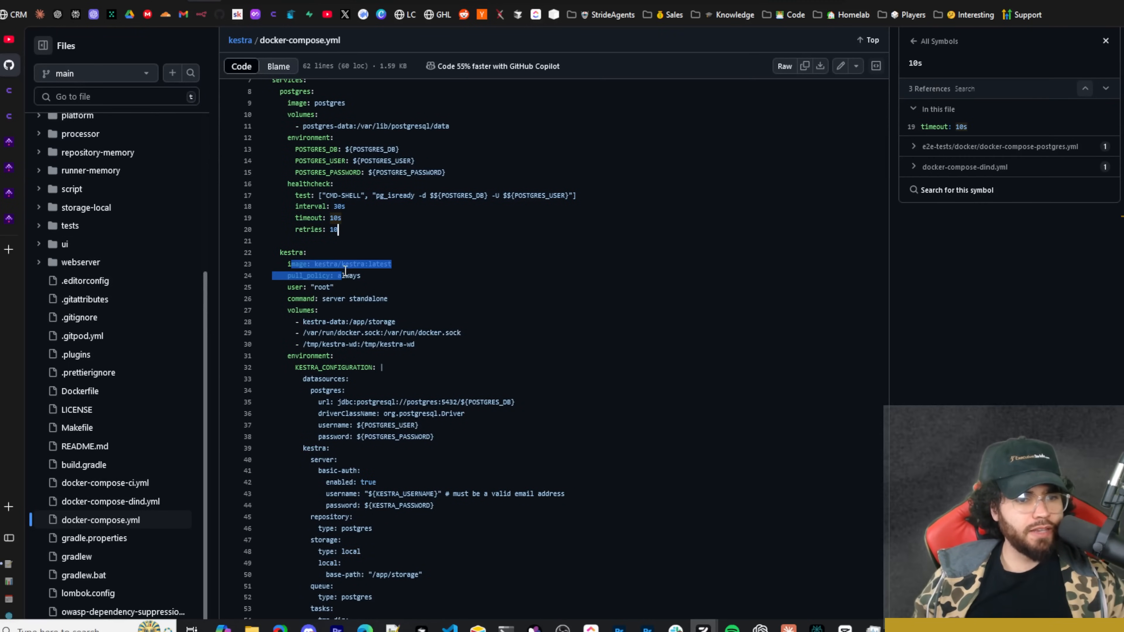
left_click(404, 265)
scroll(321, 277, "down", 3)
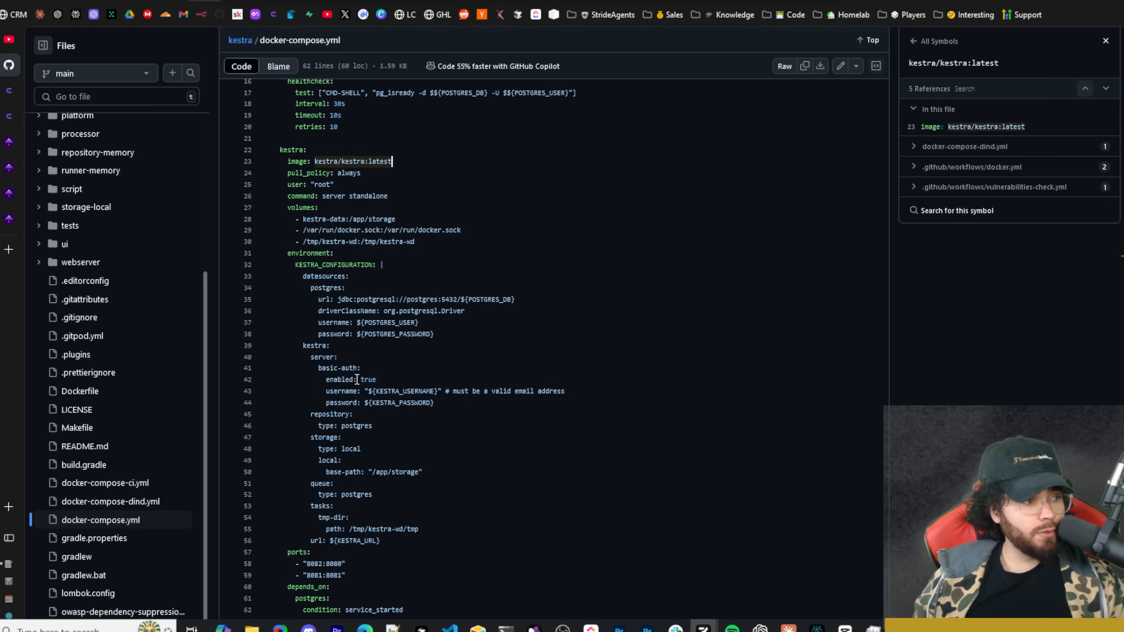
mouse_move(342, 381)
left_mouse_down()
mouse_move(375, 382)
mouse_move(362, 380)
left_mouse_up()
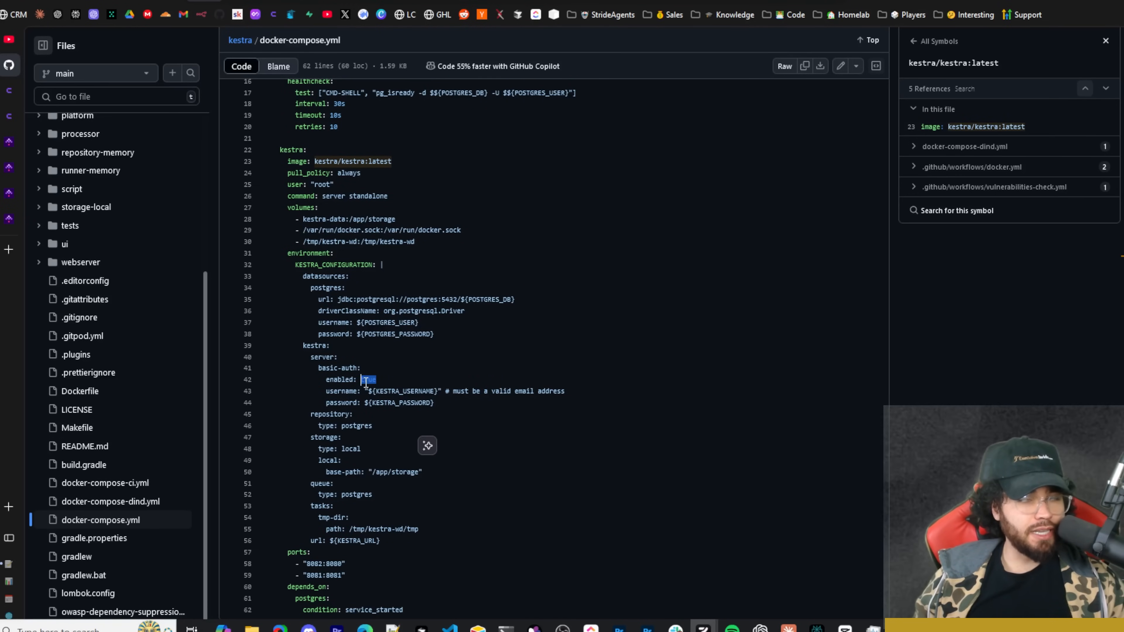
left_click(381, 391)
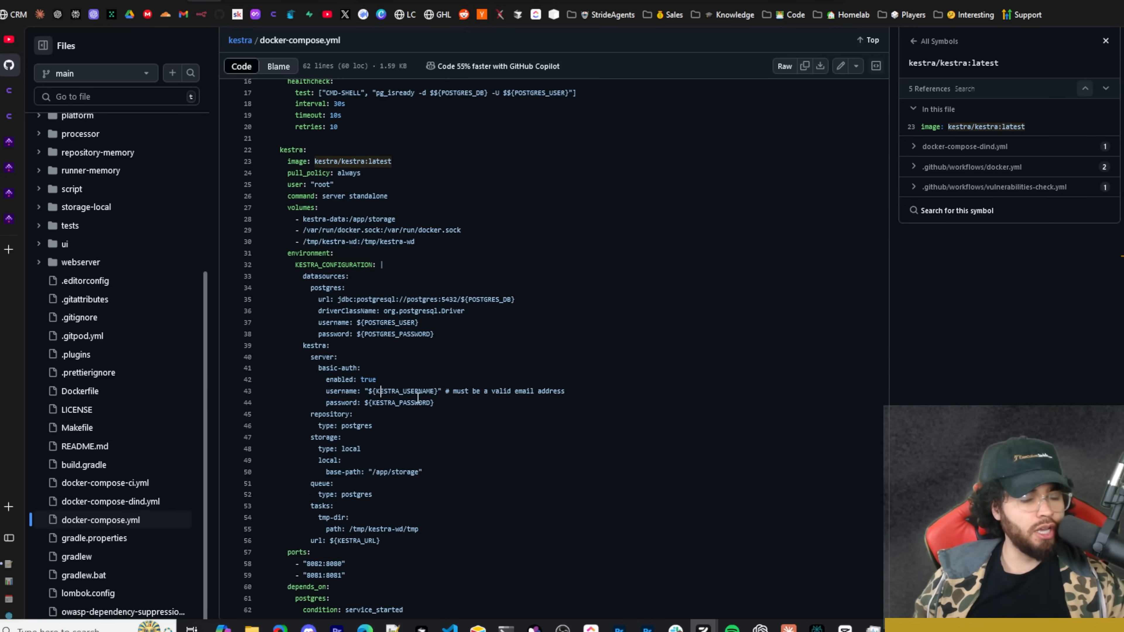
Switch to the Kestra documentation and read through the Configuration reference on setup, queue, repository and database options
left_click(9, 194)
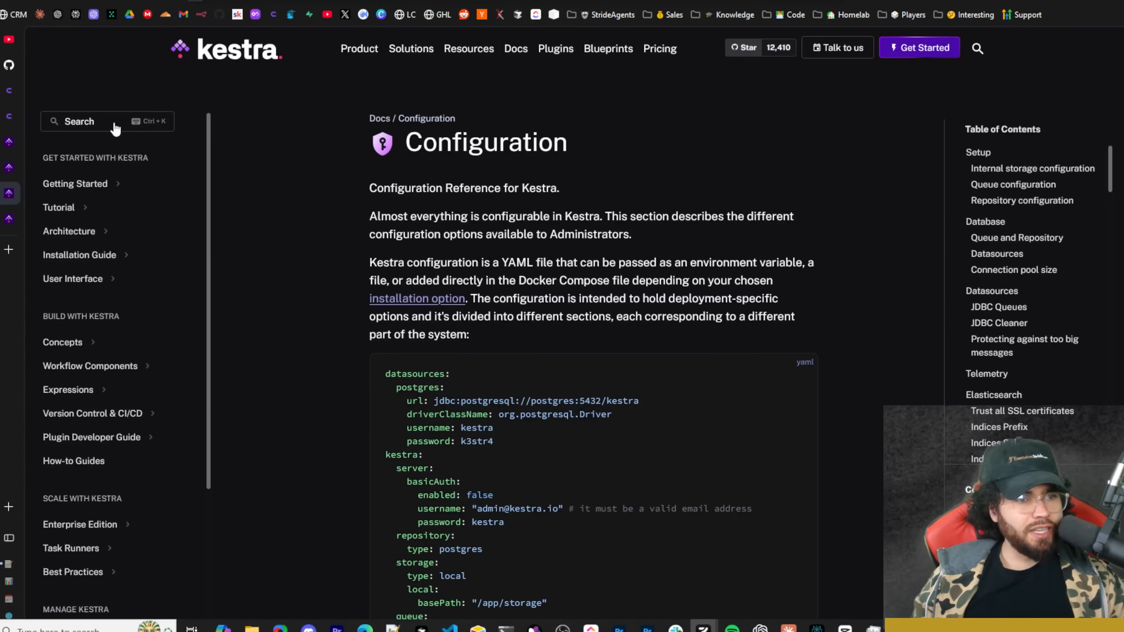
scroll(149, 169, "down", 3)
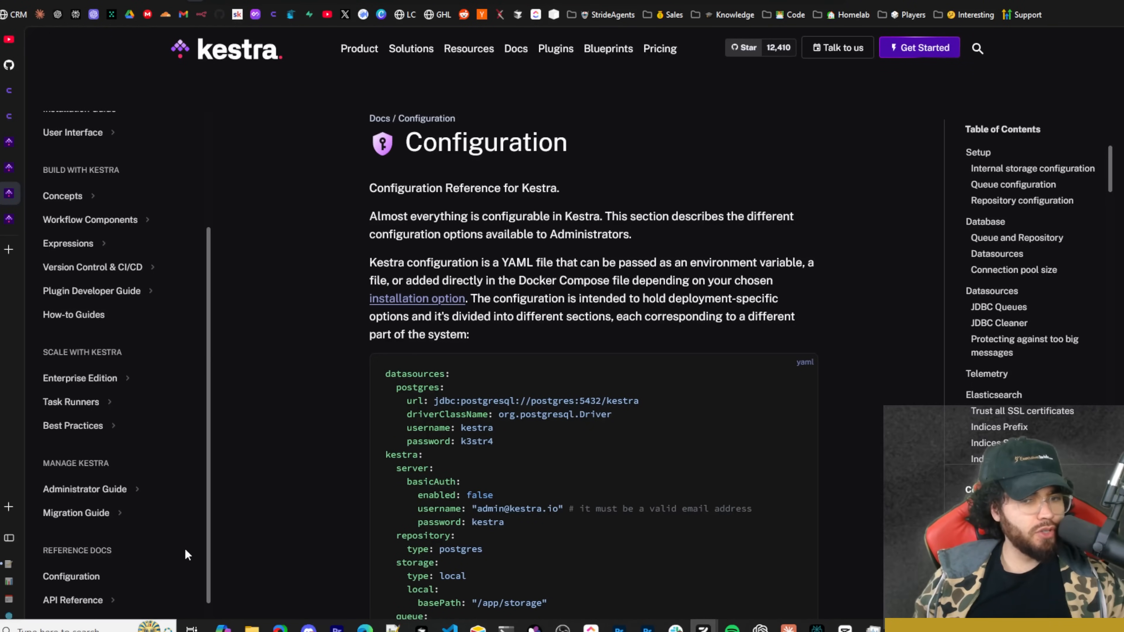
scroll(630, 270, "down", 5)
scroll(566, 282, "up", 5)
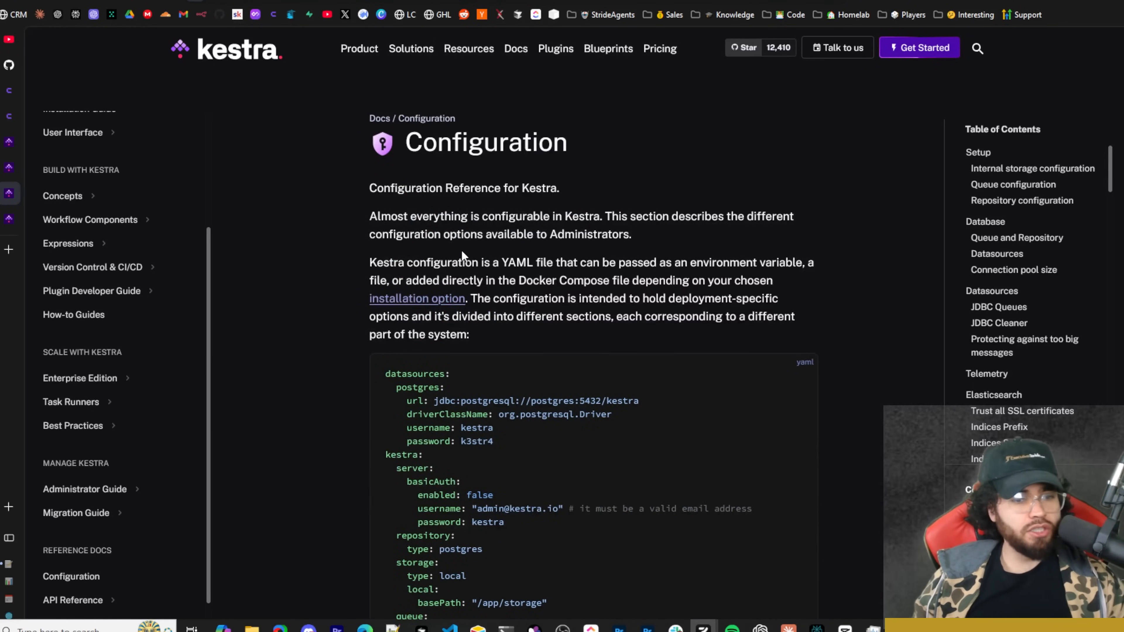
scroll(461, 250, "down", 7)
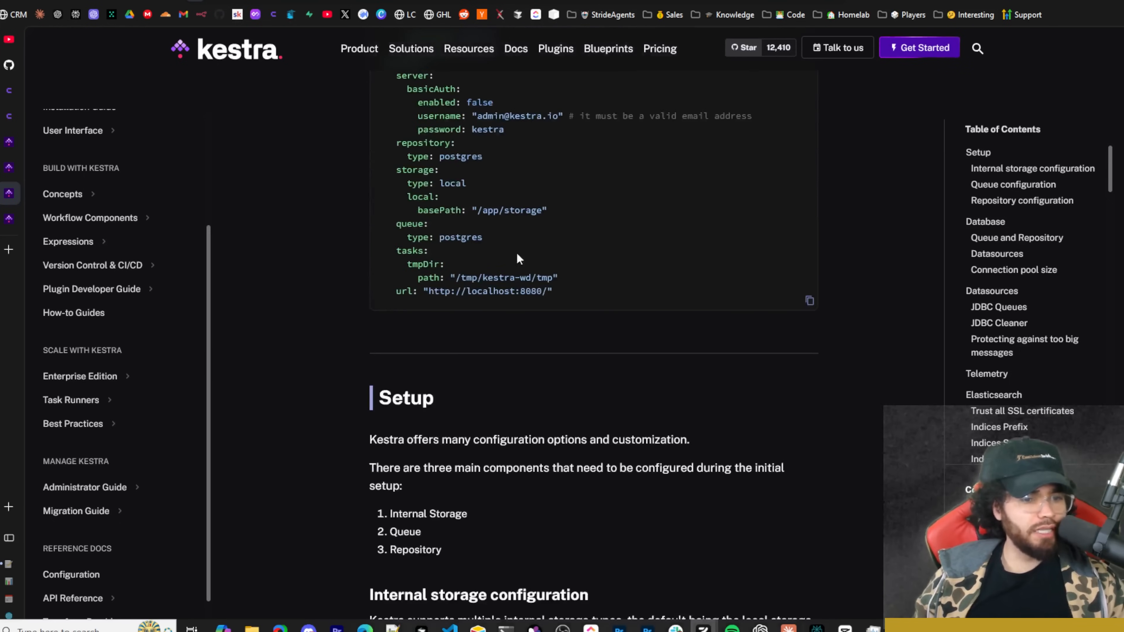
scroll(518, 255, "down", 8)
scroll(450, 269, "down", 3)
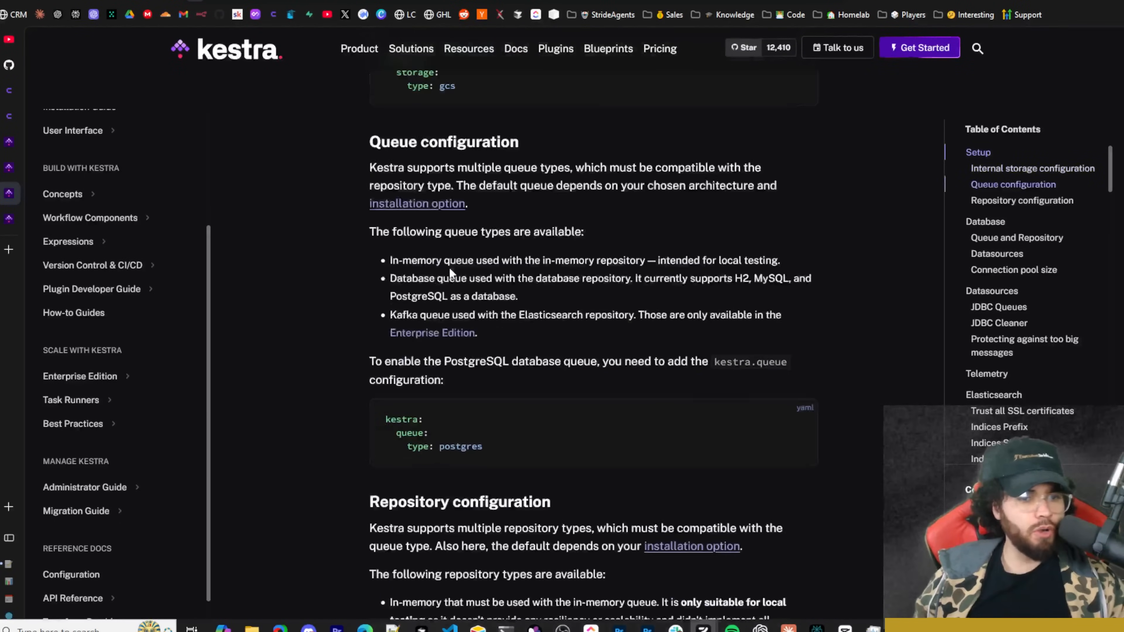
scroll(450, 268, "down", 18)
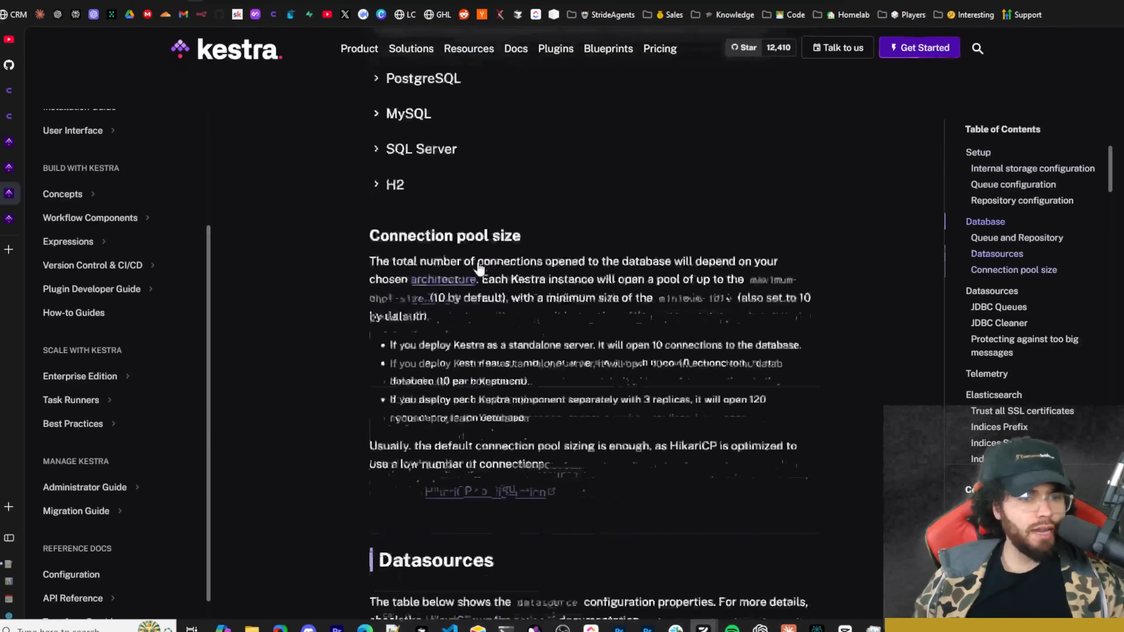
scroll(480, 268, "down", 20)
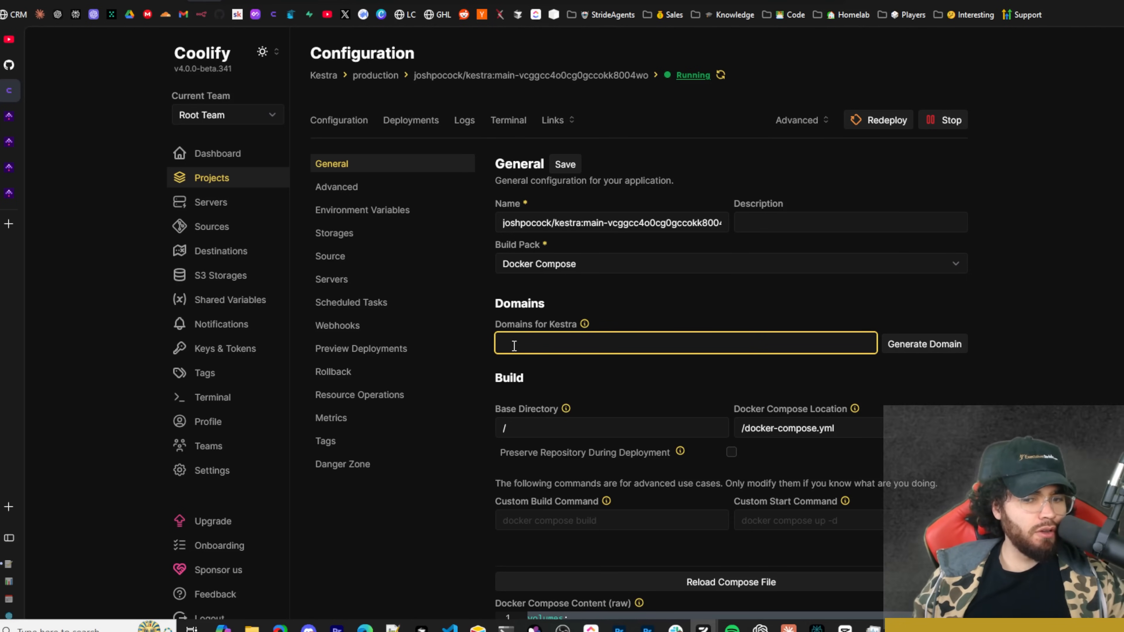
Inspect the Domains for Kestra setting of the running application in Coolify and switch to the Kestra dashboard
left_click_drag(526, 327, 564, 324)
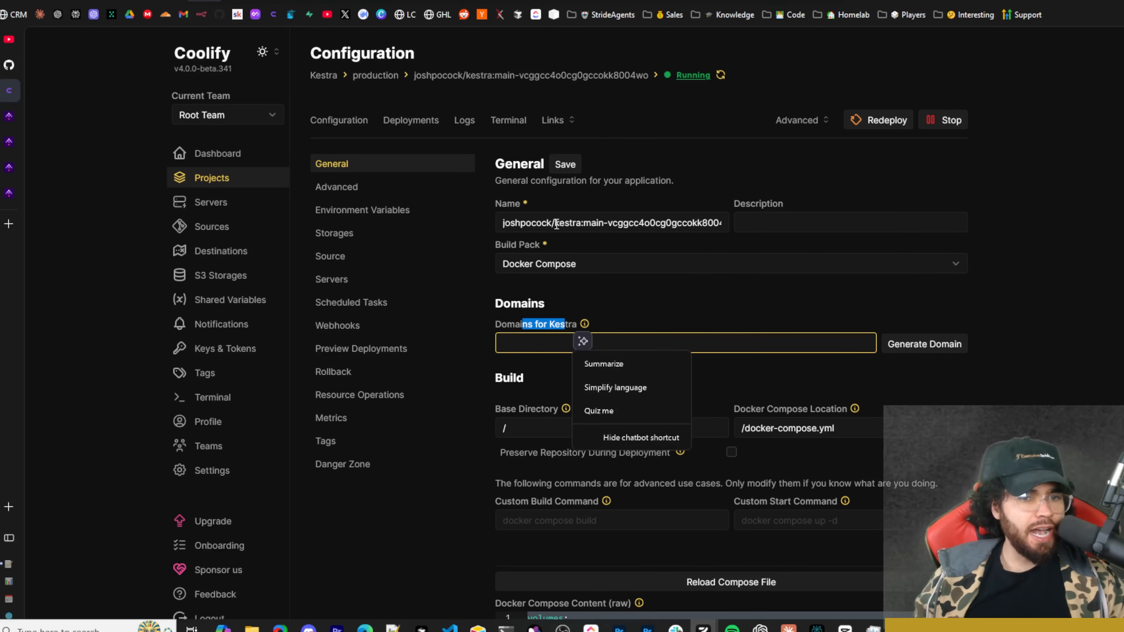
left_click(634, 308)
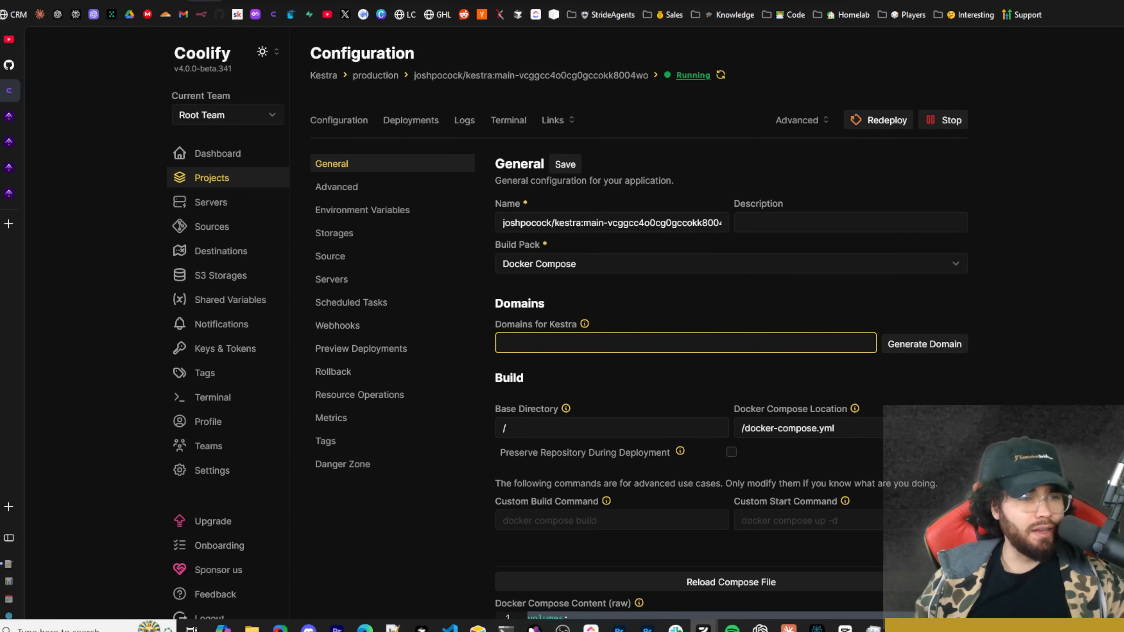
left_click(9, 116)
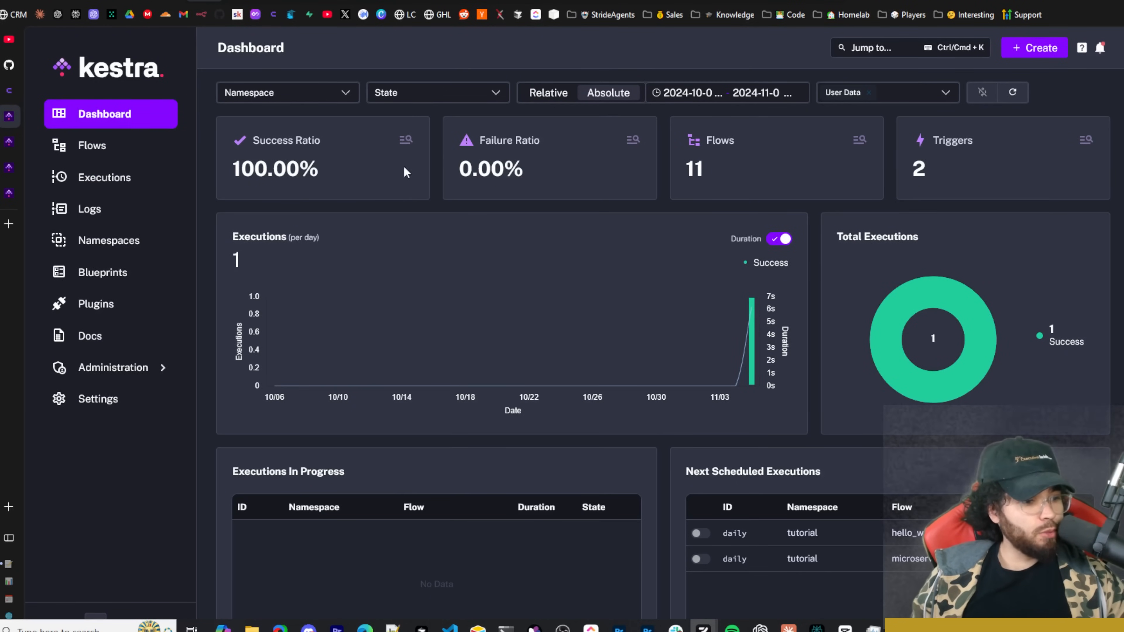
mouse_move(324, 169)
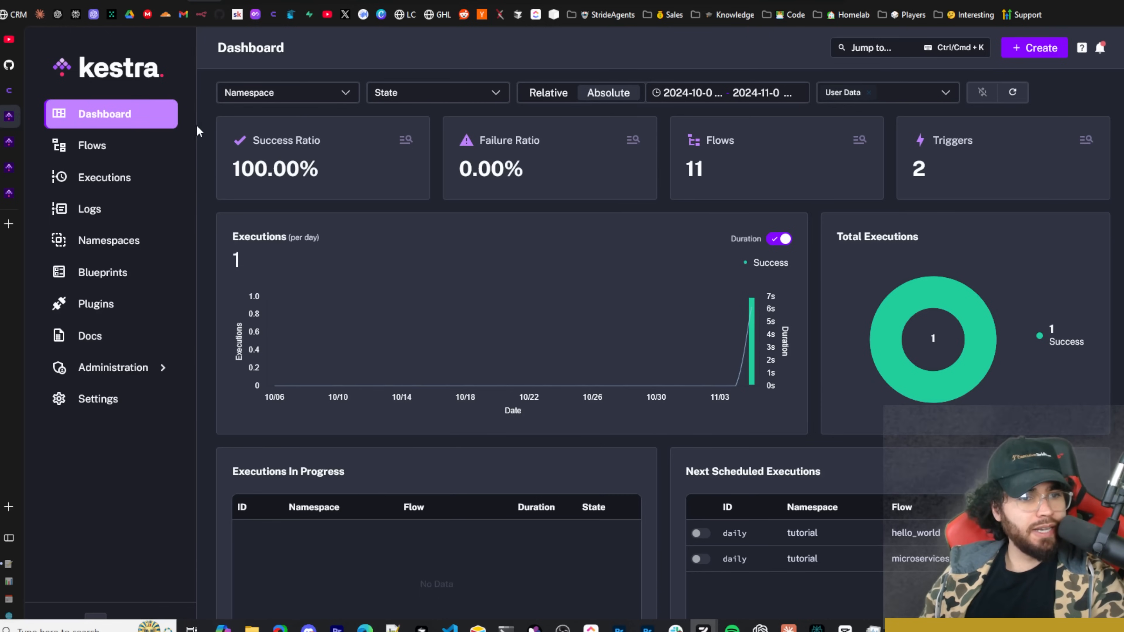
mouse_move(368, 152)
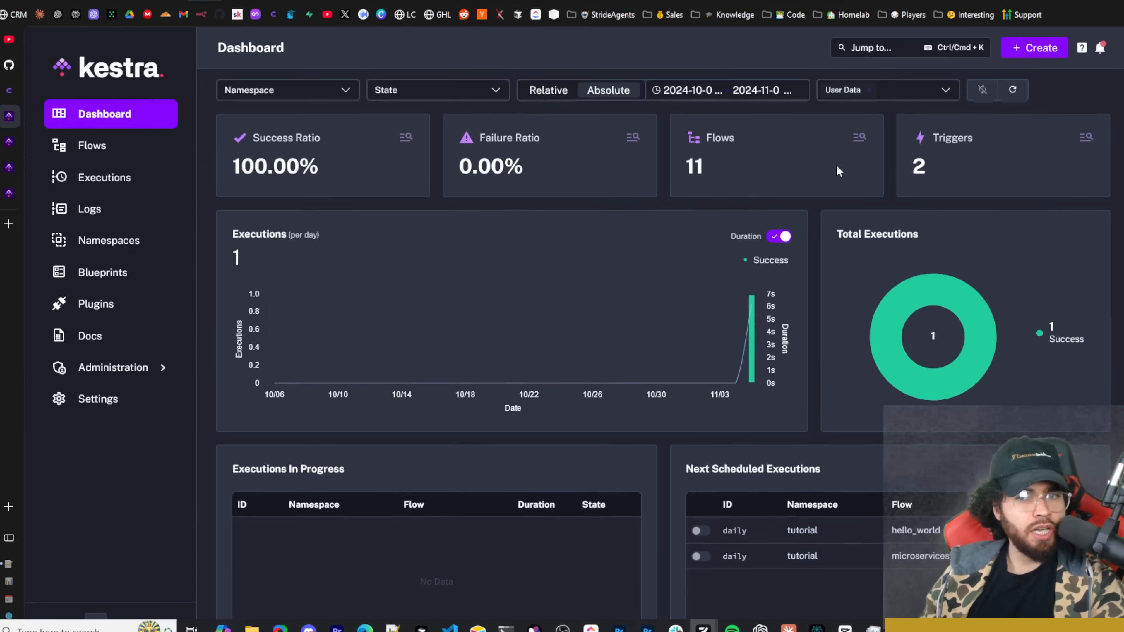
Set the Kestra dashboard's data scope to All Data
left_click(869, 92)
left_click(862, 94)
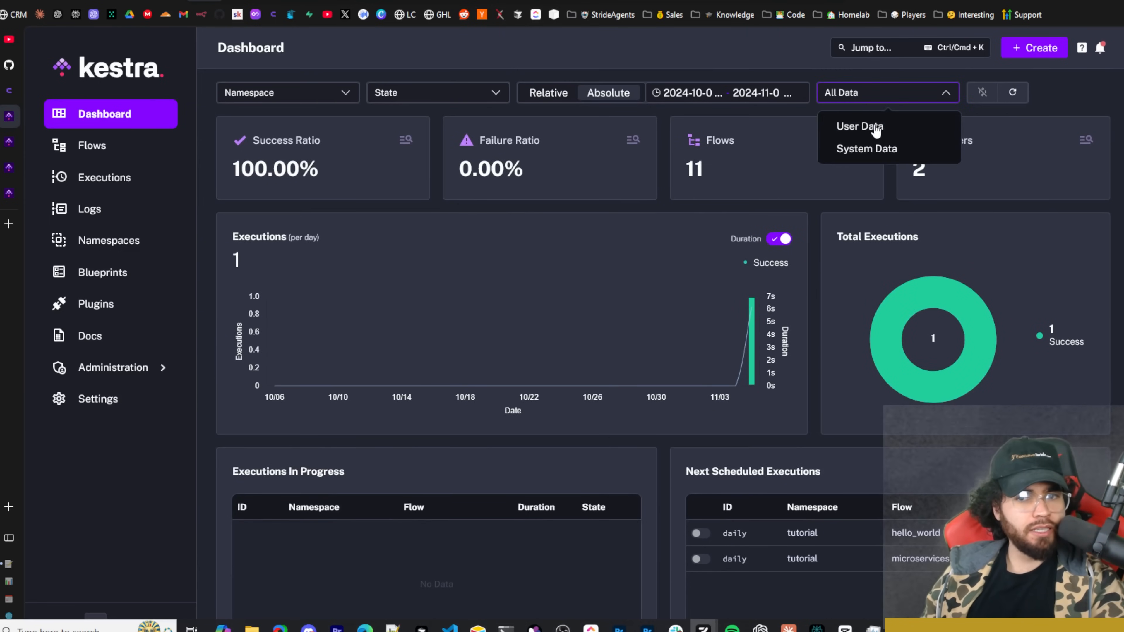
left_click(782, 119)
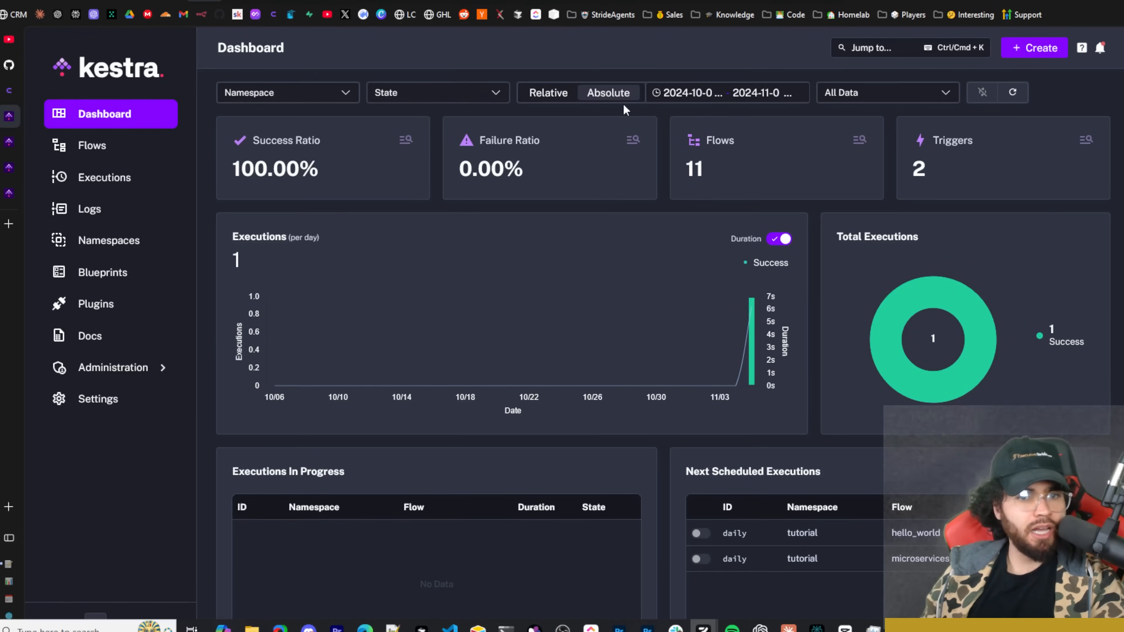
Look over the dashboard's namespace filter, execution charts, scheduled executions and logs
scroll(557, 159, "down", 5)
scroll(557, 159, "down", 4)
scroll(432, 171, "up", 9)
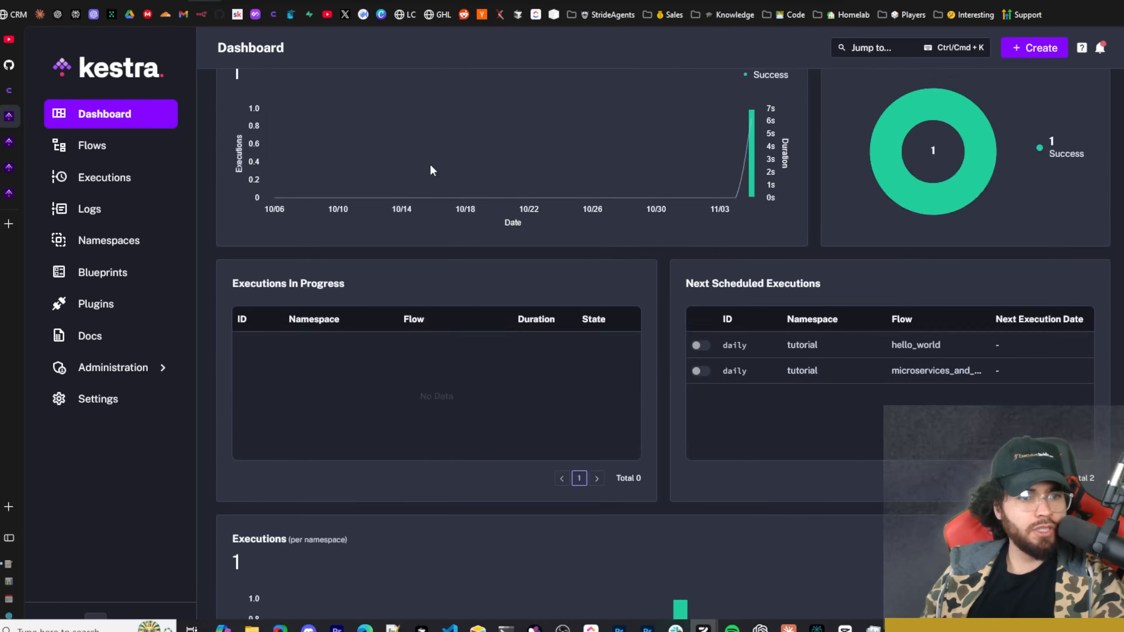
left_click(304, 92)
left_click(431, 215)
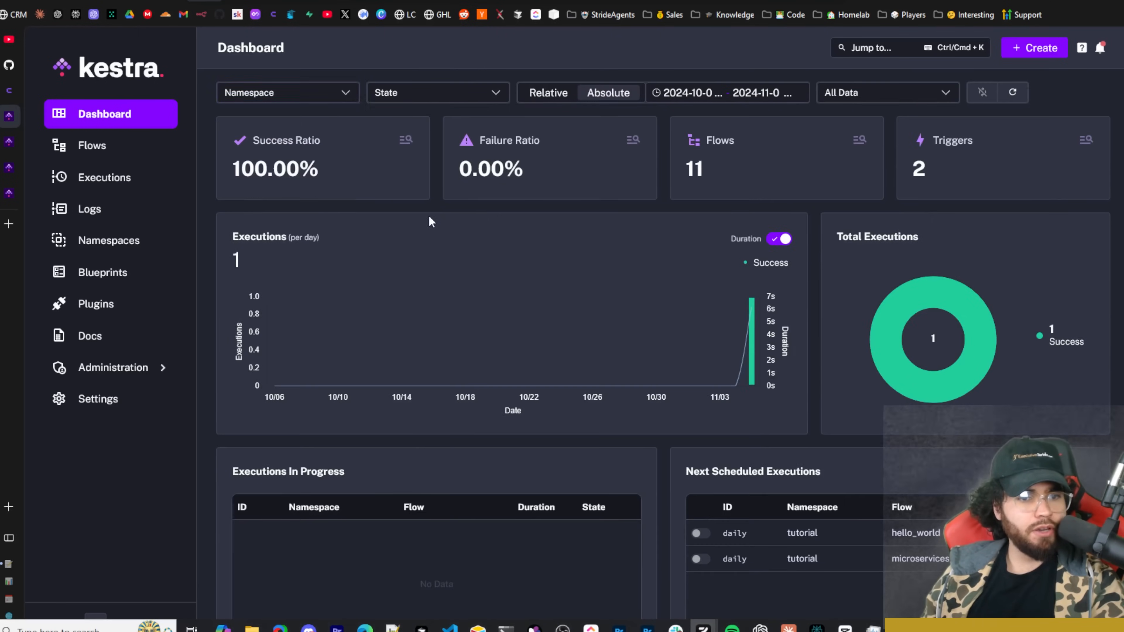
scroll(432, 214, "down", 10)
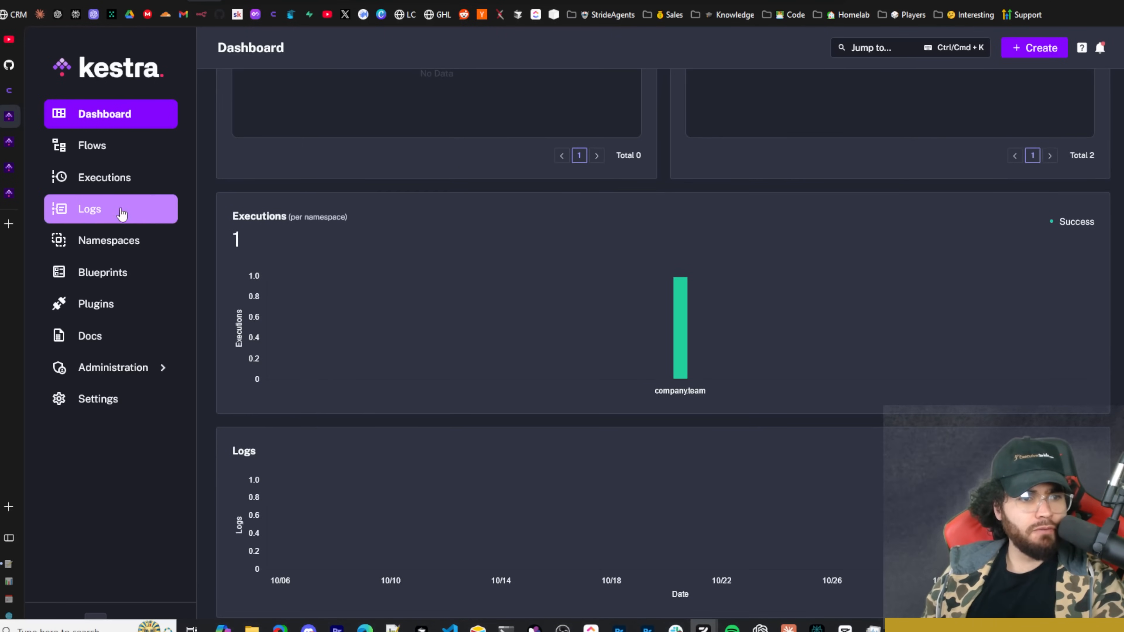
Open the Flows page and review its executions chart and the list of tutorial and company.team flows
left_click(112, 156)
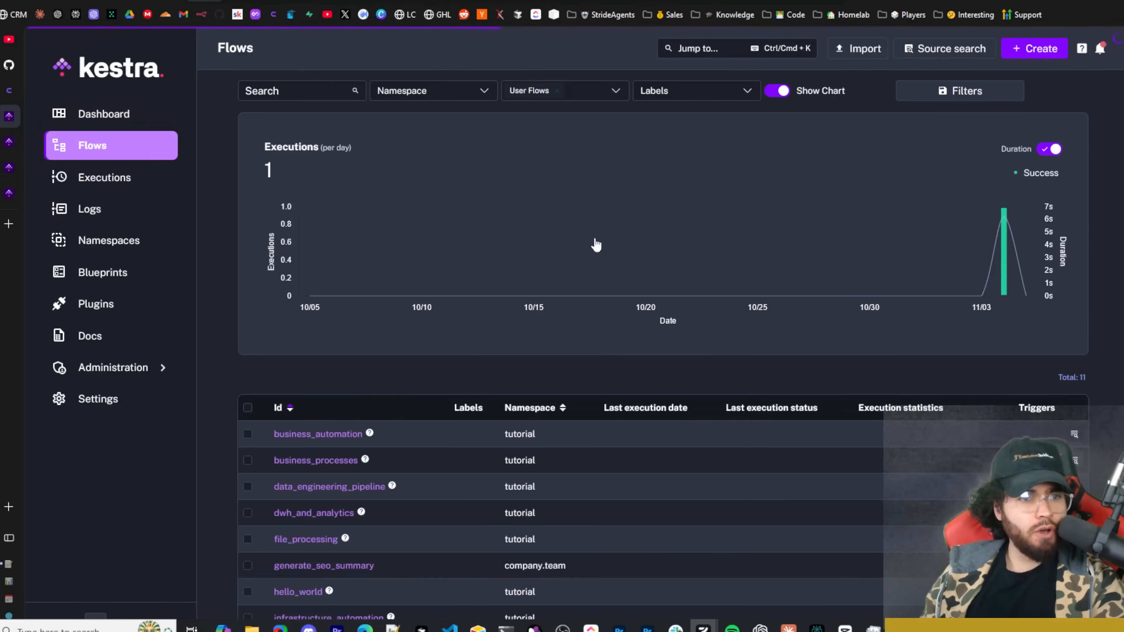
scroll(521, 288, "down", 2)
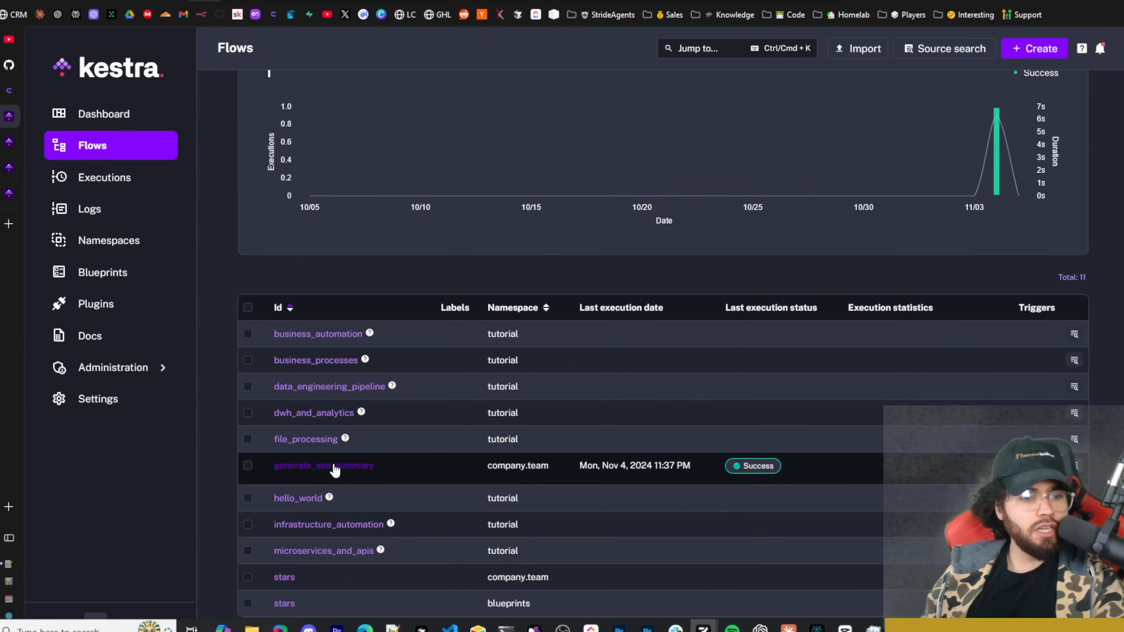
scroll(335, 466, "up", 2)
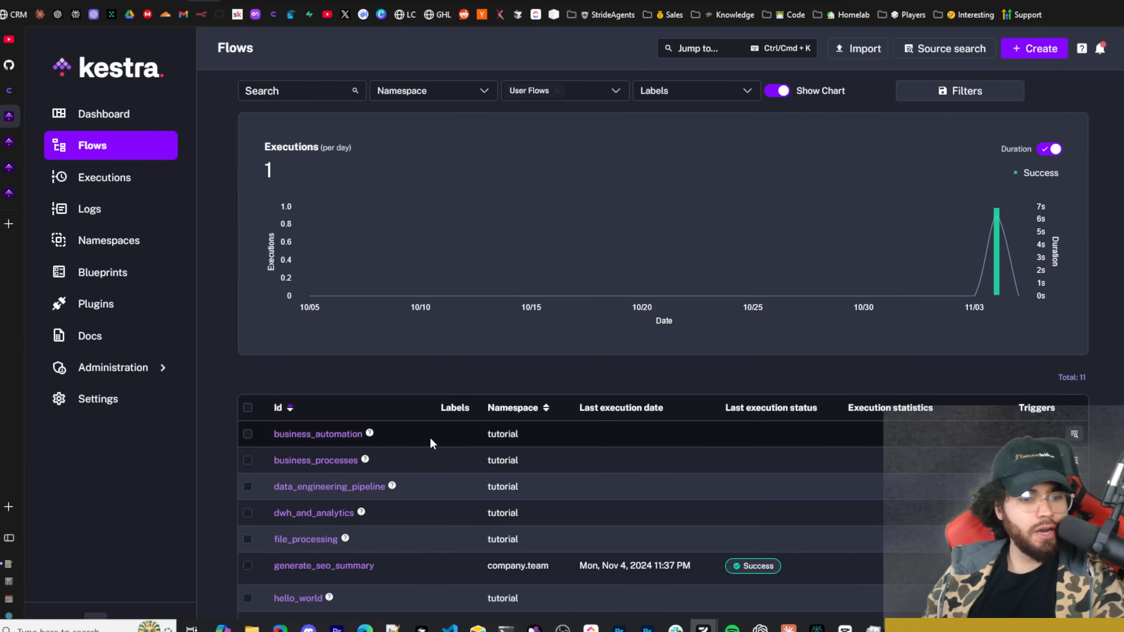
scroll(399, 452, "down", 1)
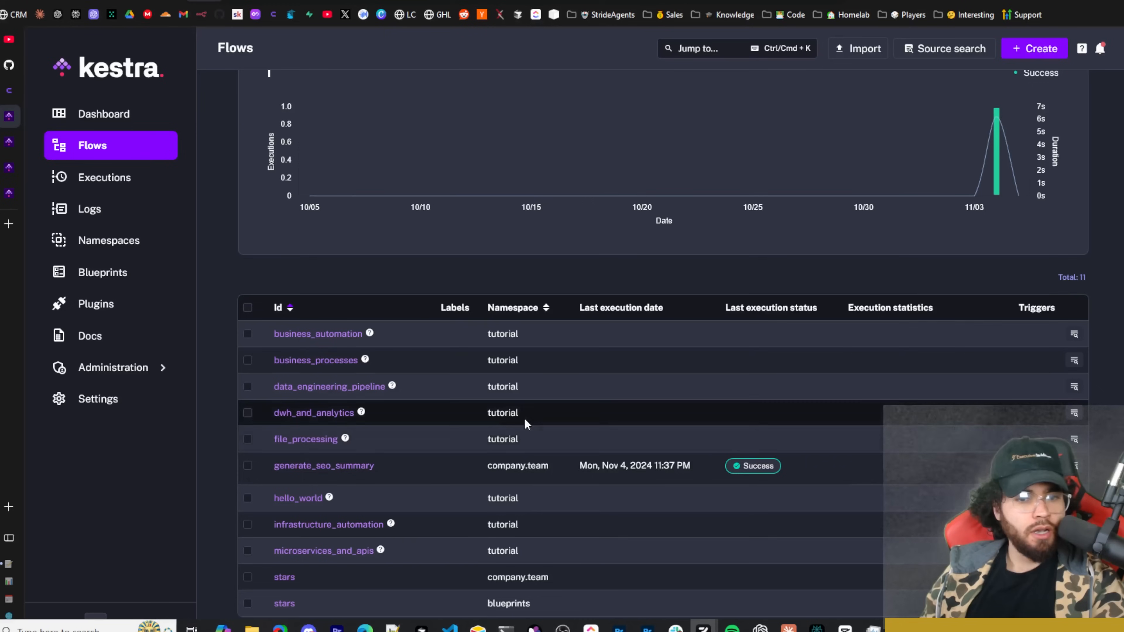
scroll(343, 282, "up", 2)
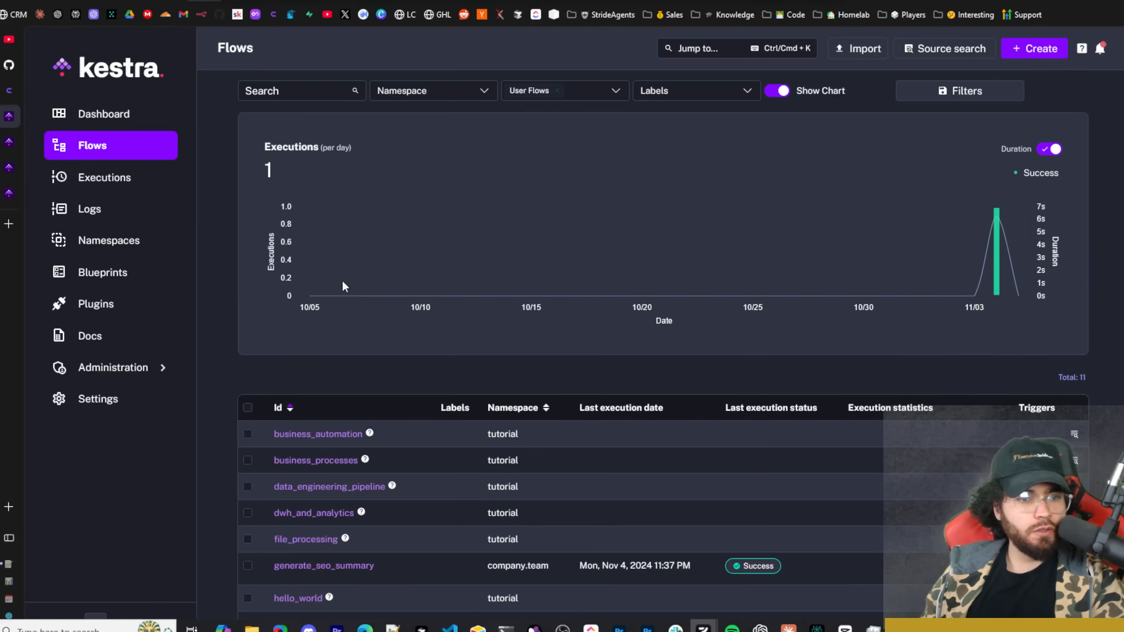
Look over the rest of the flows list, open the Executions page and check its Namespace filter options
scroll(495, 372, "down", 2)
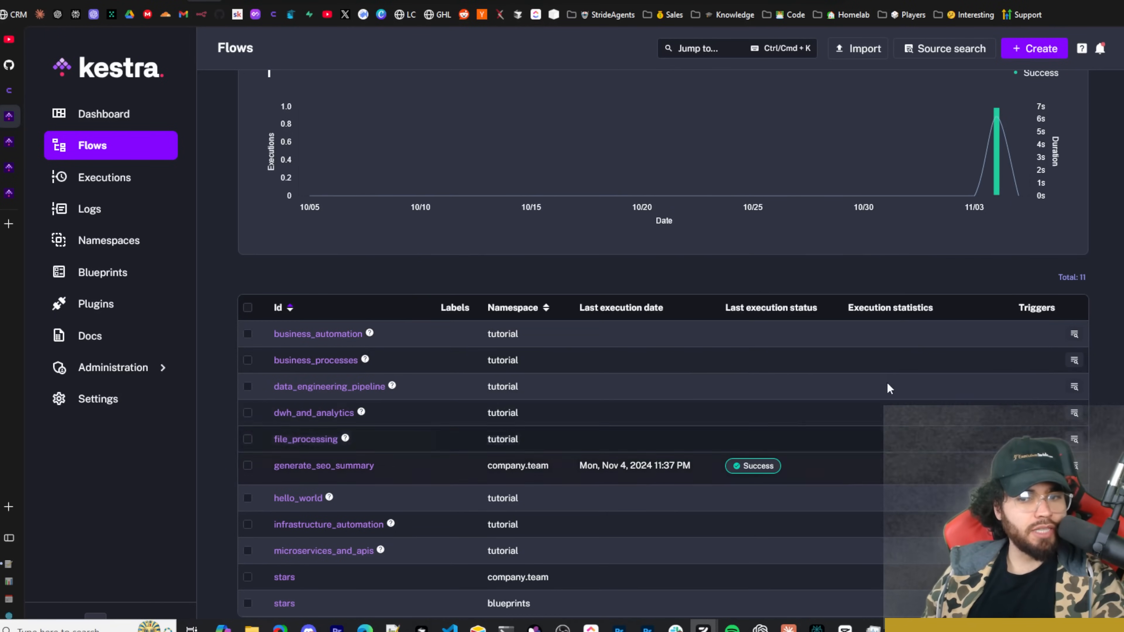
left_click(82, 180)
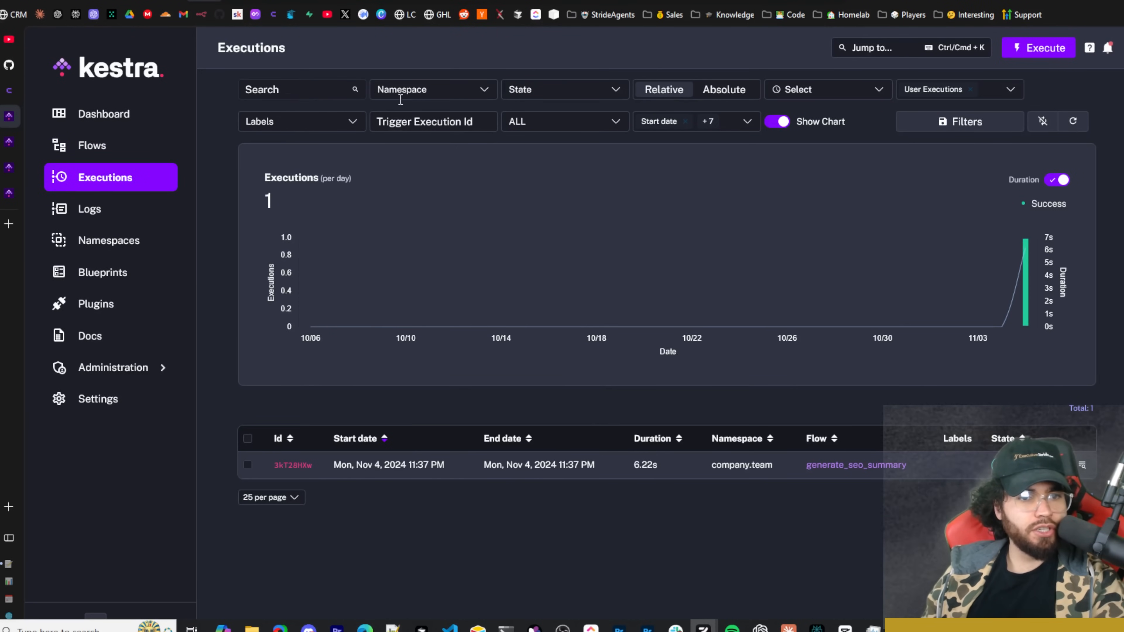
left_click(412, 90)
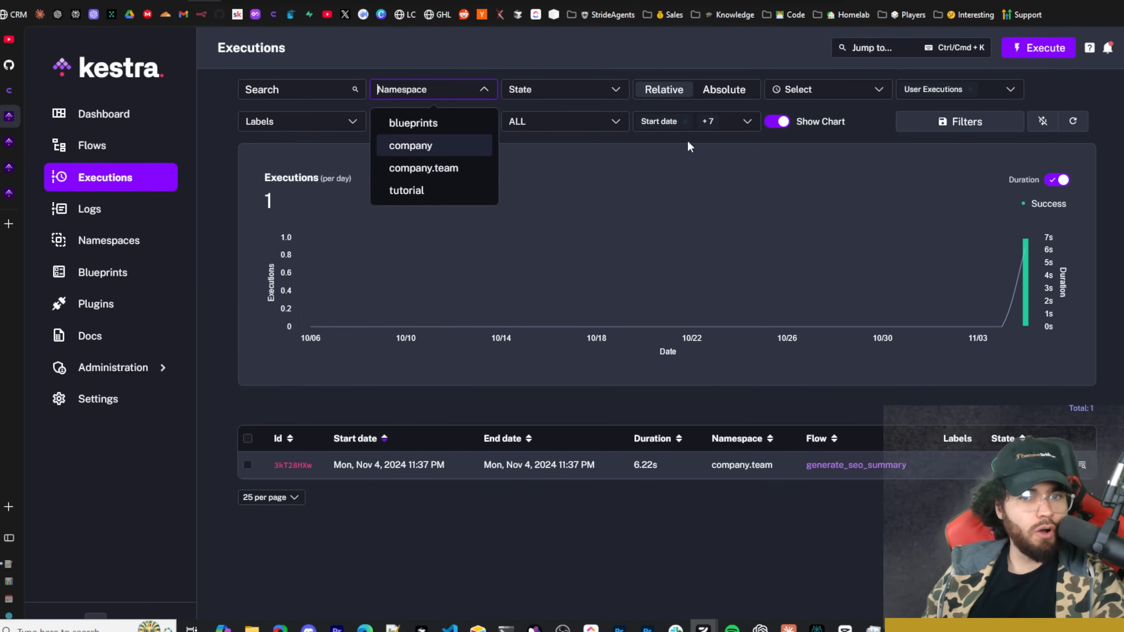
left_click(1094, 169)
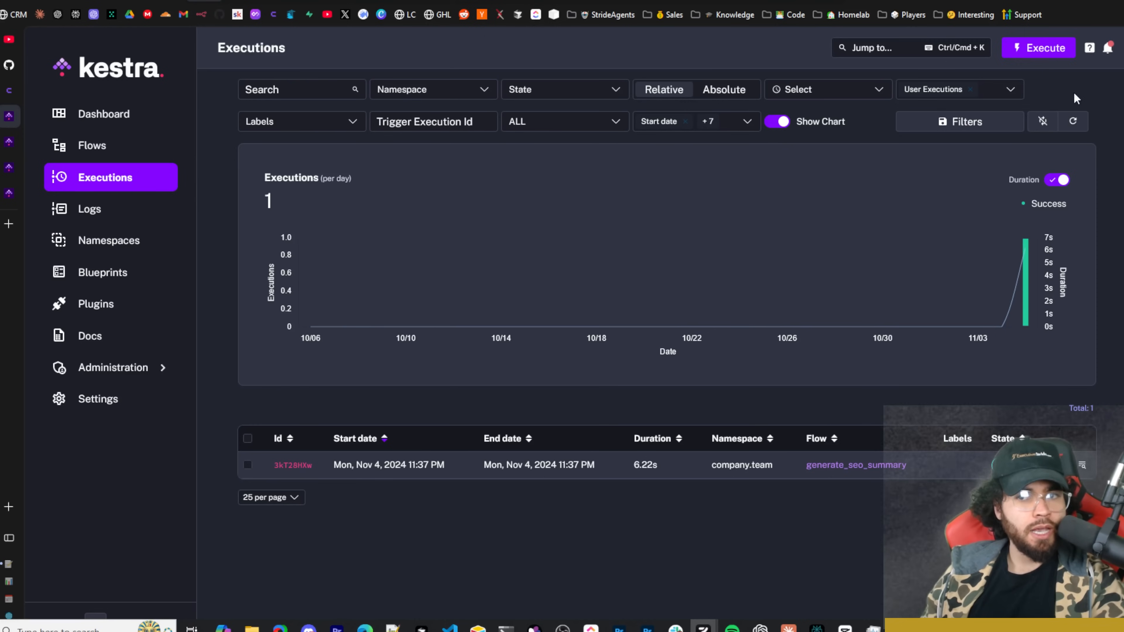
Open the Namespaces page and review the system, blueprints, company and tutorial namespaces, including the team namespace under company
left_click(135, 217)
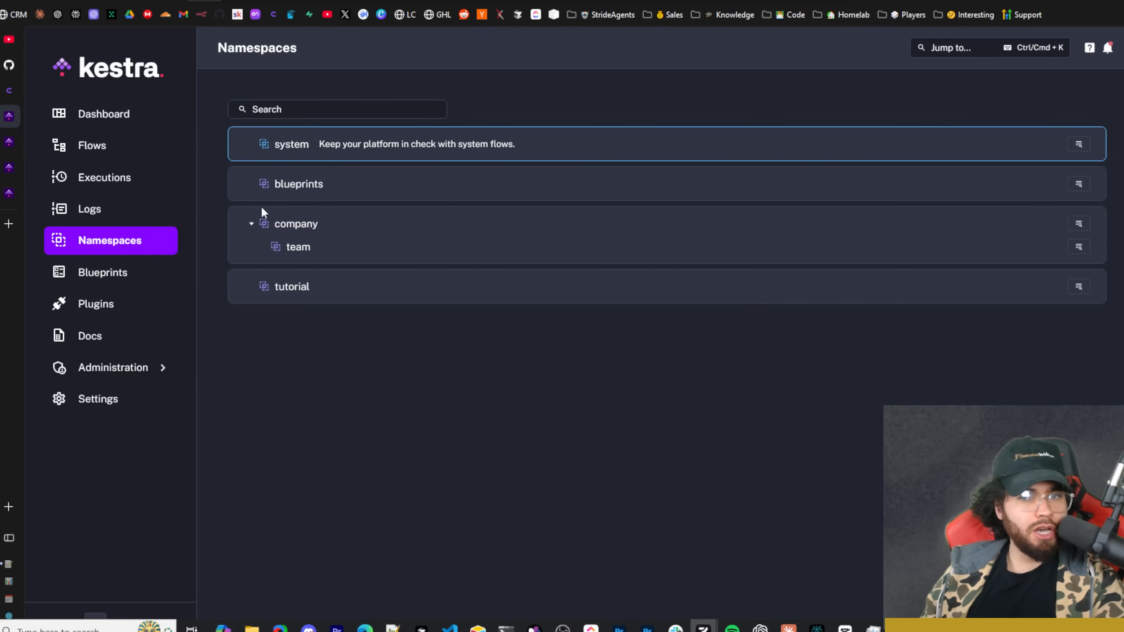
left_click(405, 191)
left_click(158, 240)
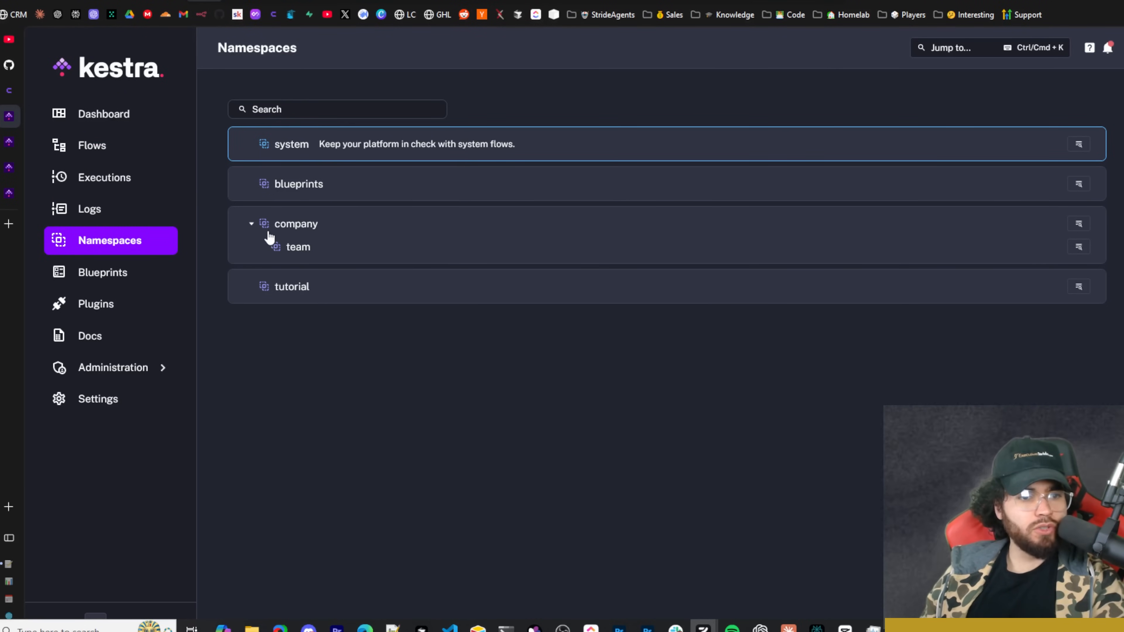
left_click(251, 224)
left_click(260, 224)
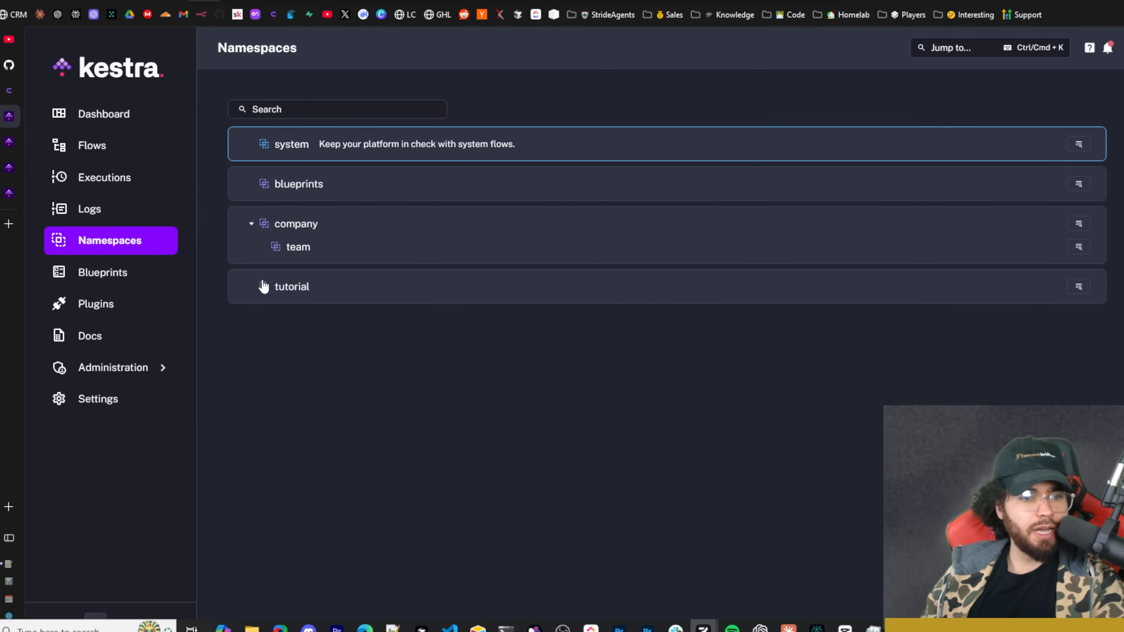
Open the Blueprints page and browse blueprints by tag, including AI, S3, CLI, Getting Started, Parallel, Variables, Namespace Files and R
left_click(126, 284)
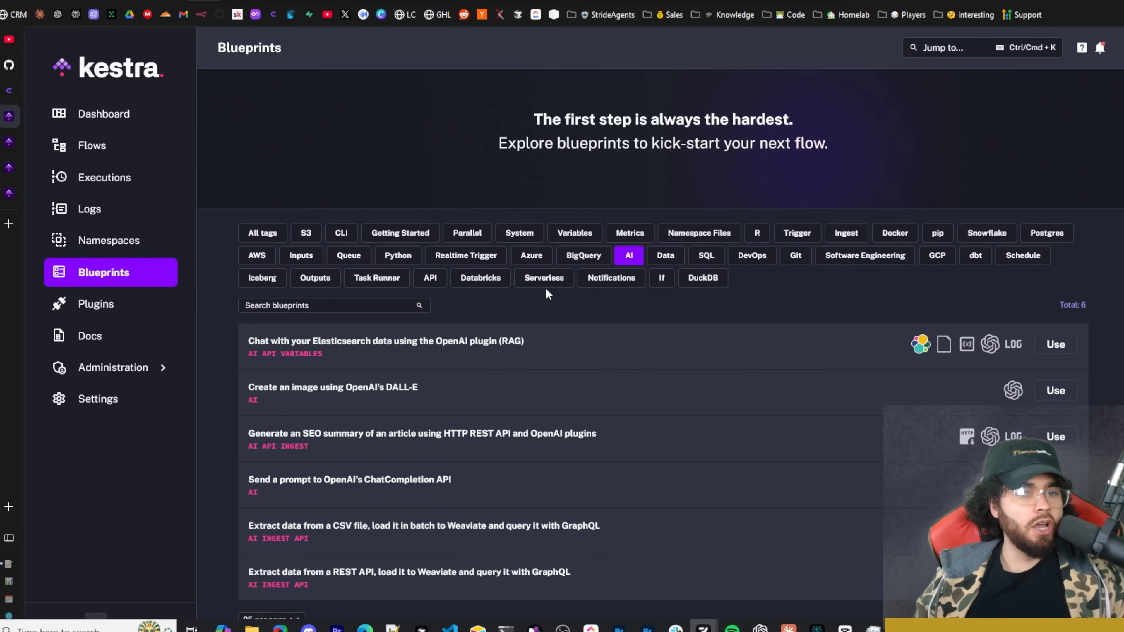
scroll(548, 294, "down", 1)
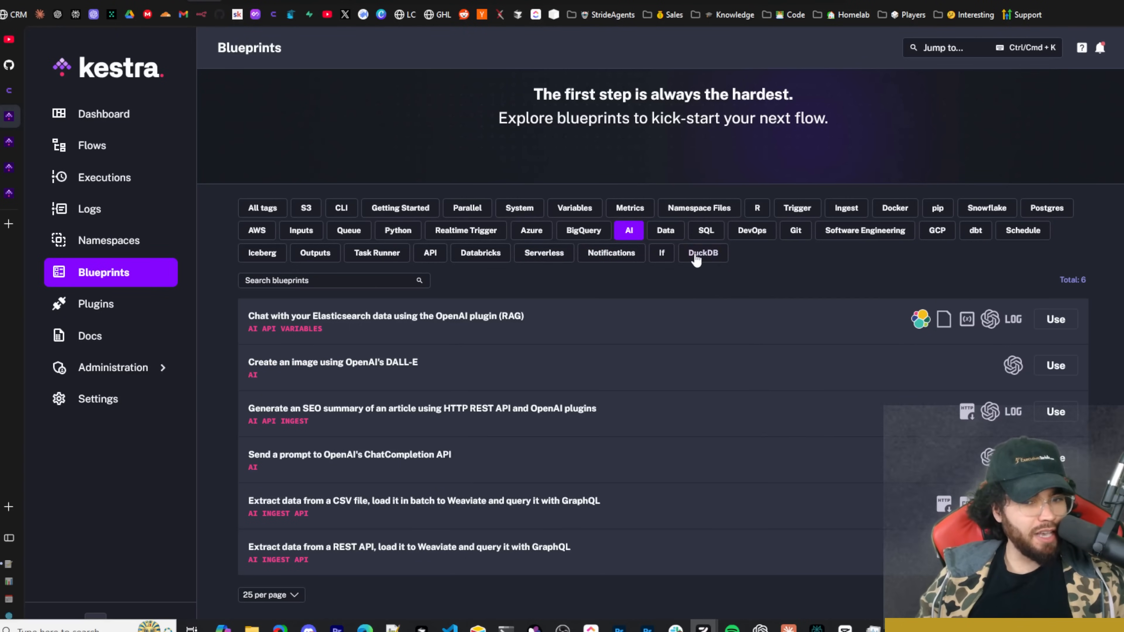
left_click(298, 213)
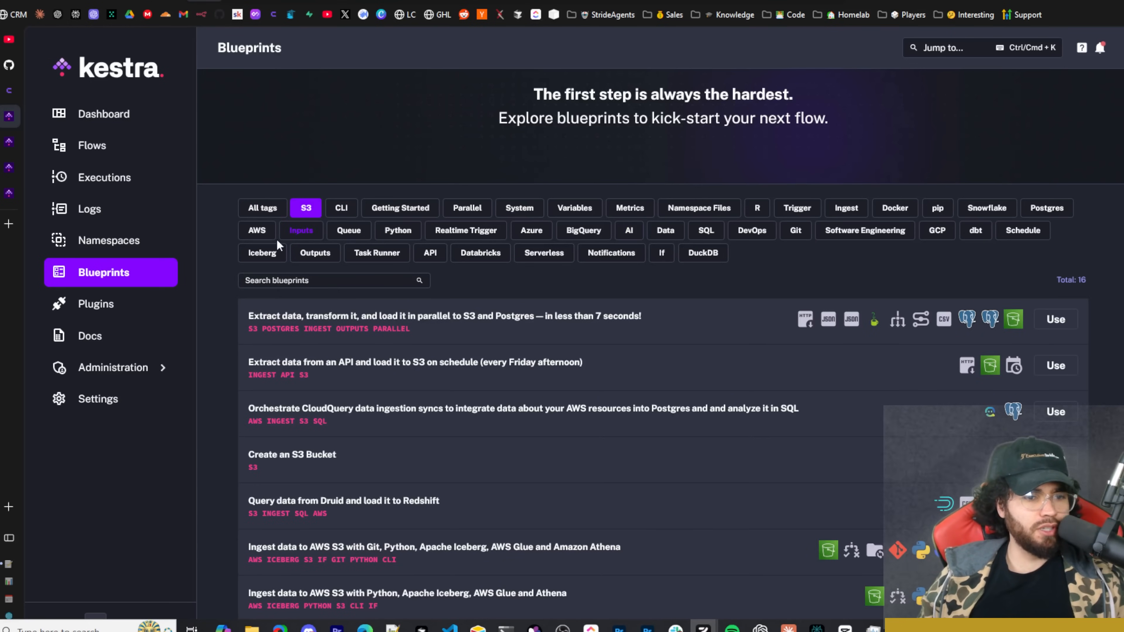
left_click(345, 211)
left_click(409, 211)
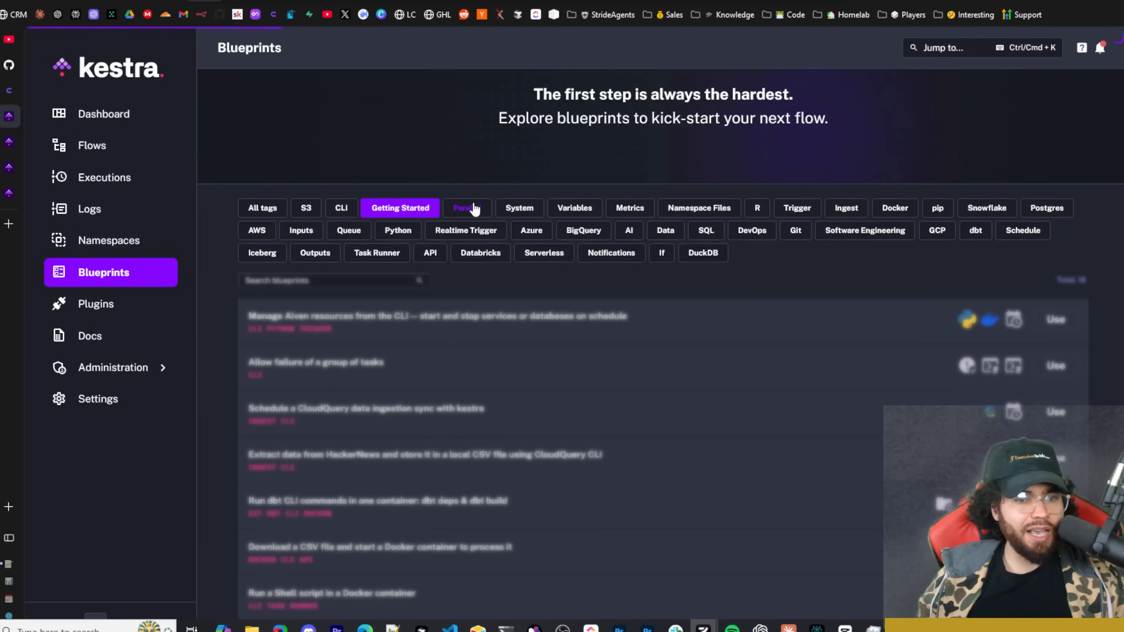
left_click(462, 210)
left_click(576, 210)
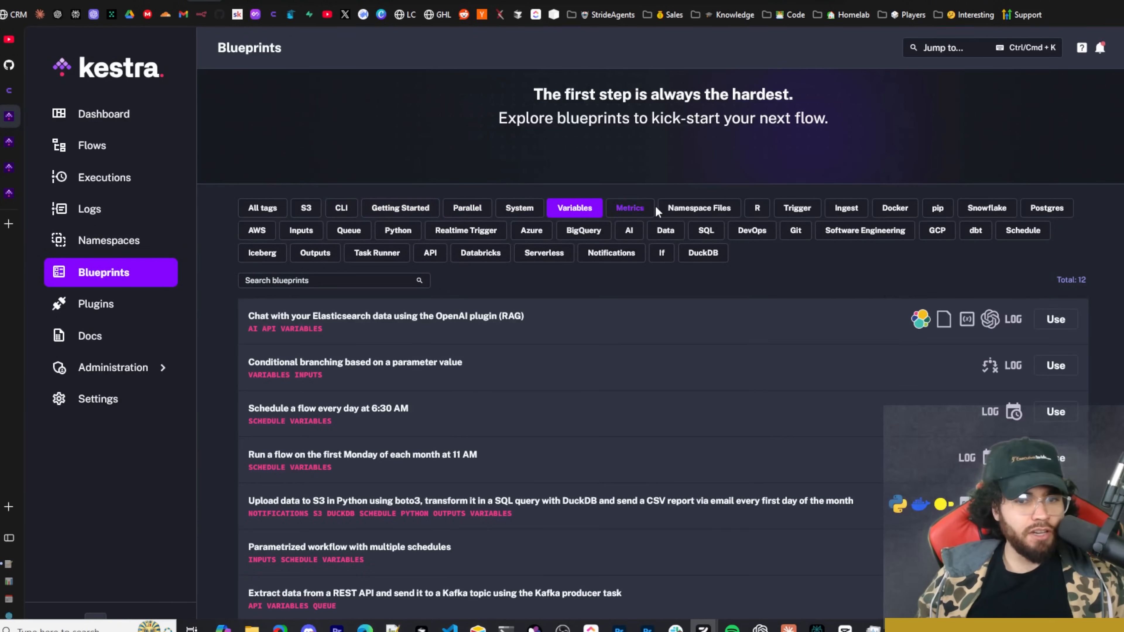
left_click(704, 215)
left_click(757, 234)
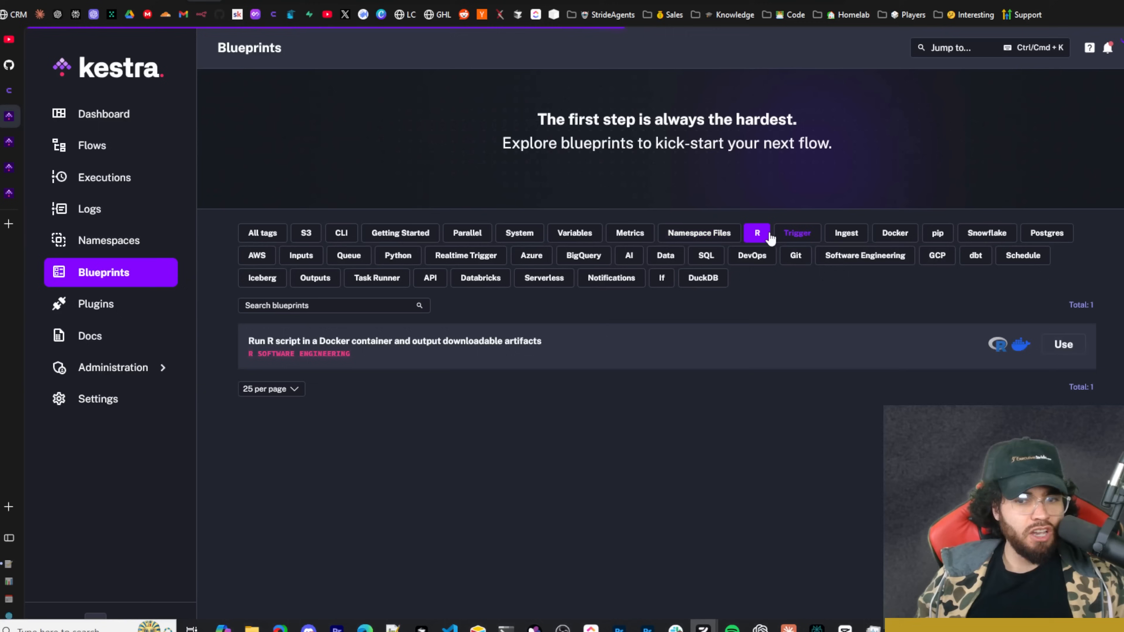
Filter the blueprints by the Trigger tag and read through the listed workflows and the plugins they use
left_click(799, 235)
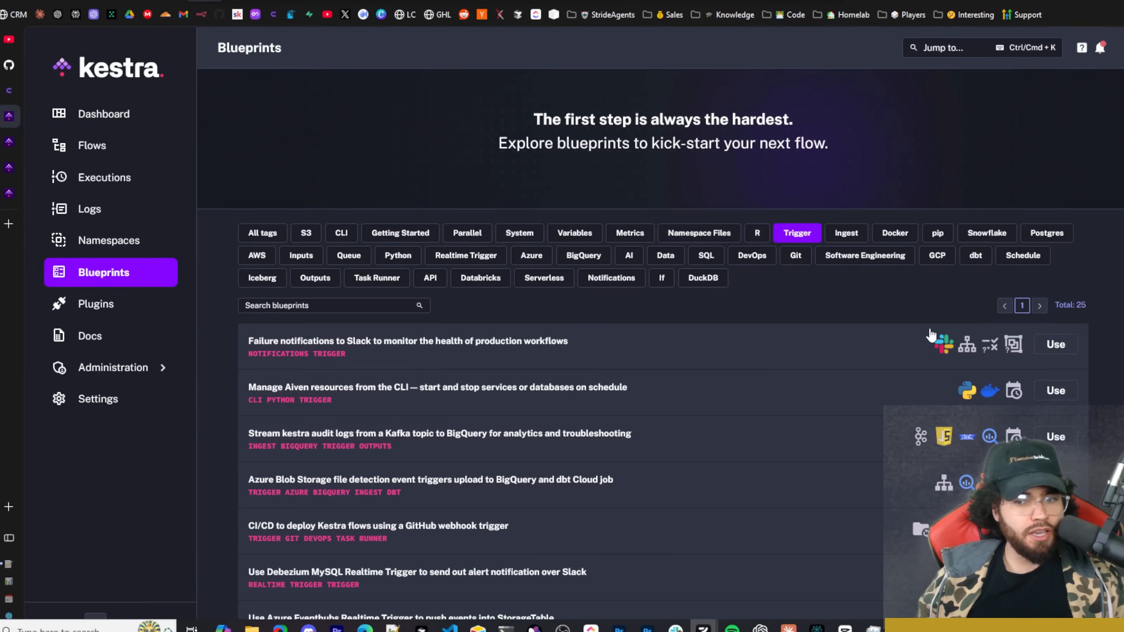
scroll(922, 300, "down", 1)
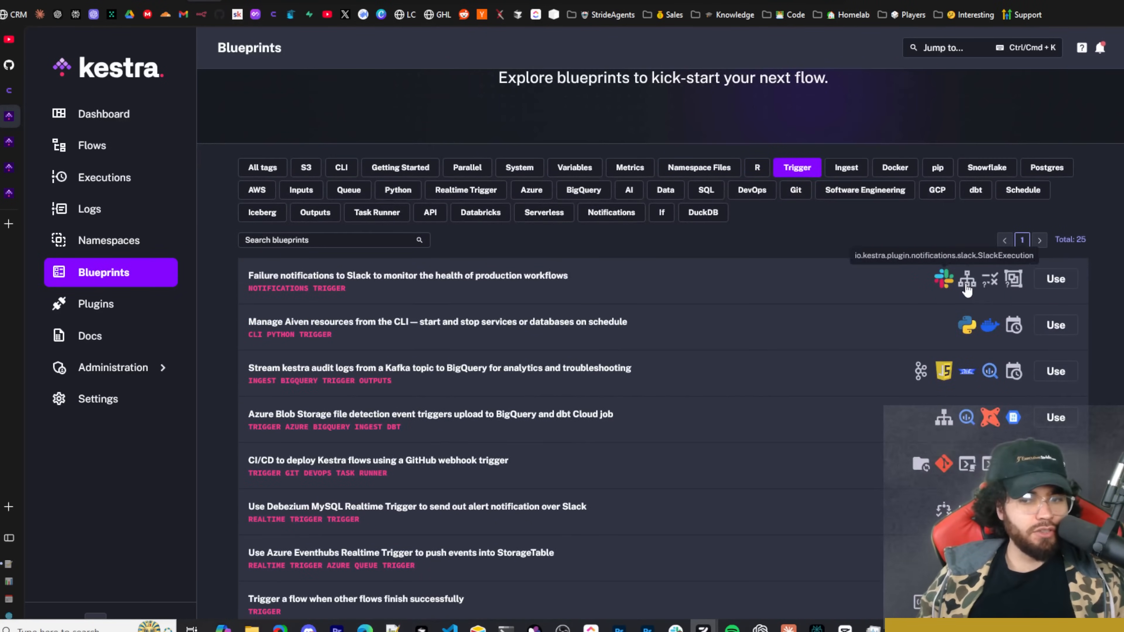
scroll(986, 321, "down", 1)
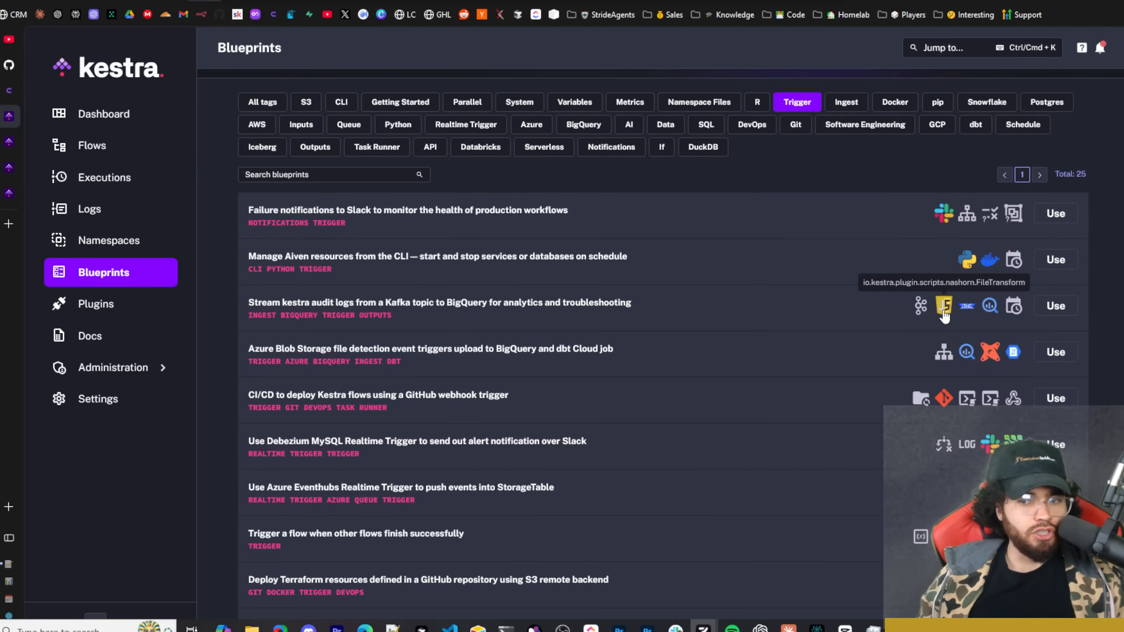
scroll(945, 316, "down", 1)
scroll(969, 334, "down", 3)
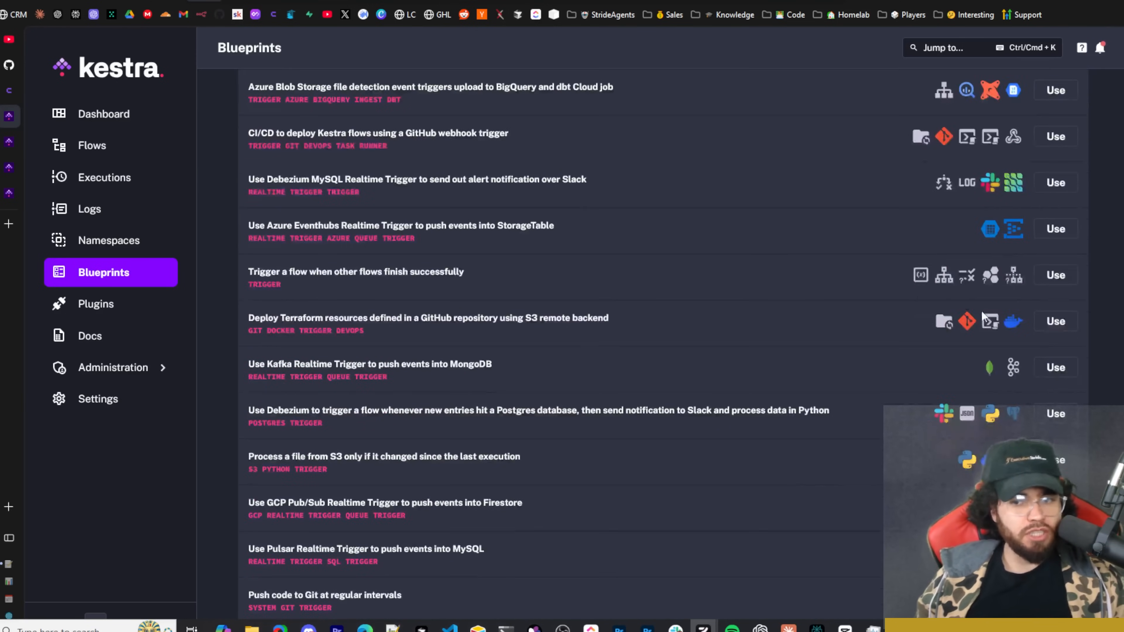
scroll(982, 316, "down", 8)
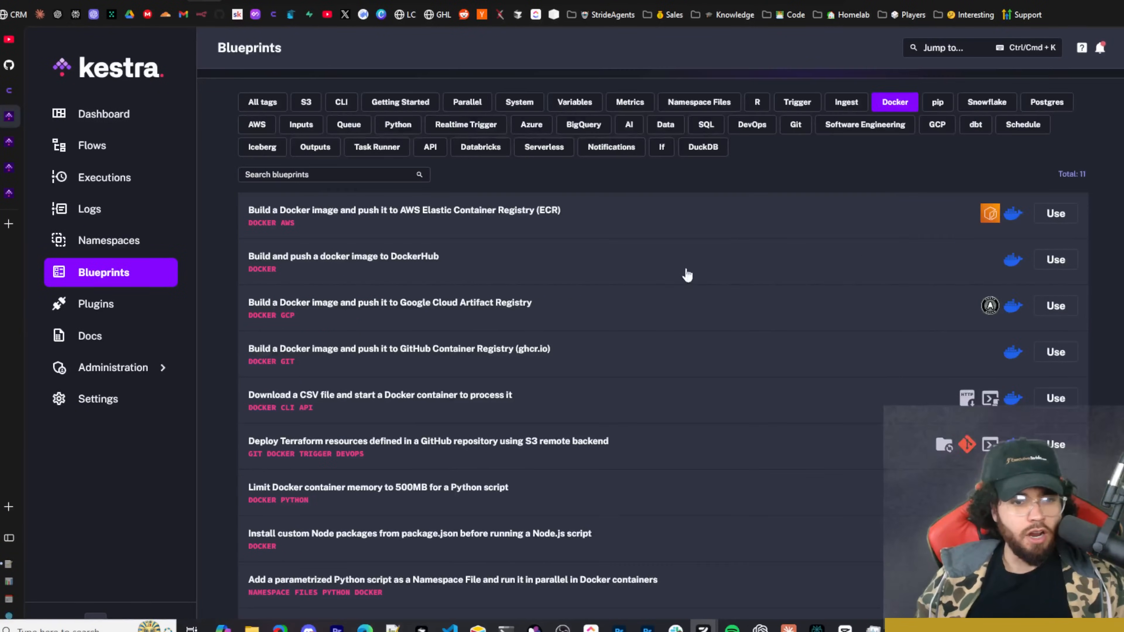
Switch the blueprint filter to the pip tag, then to AI, and review the AI blueprints
left_click(937, 102)
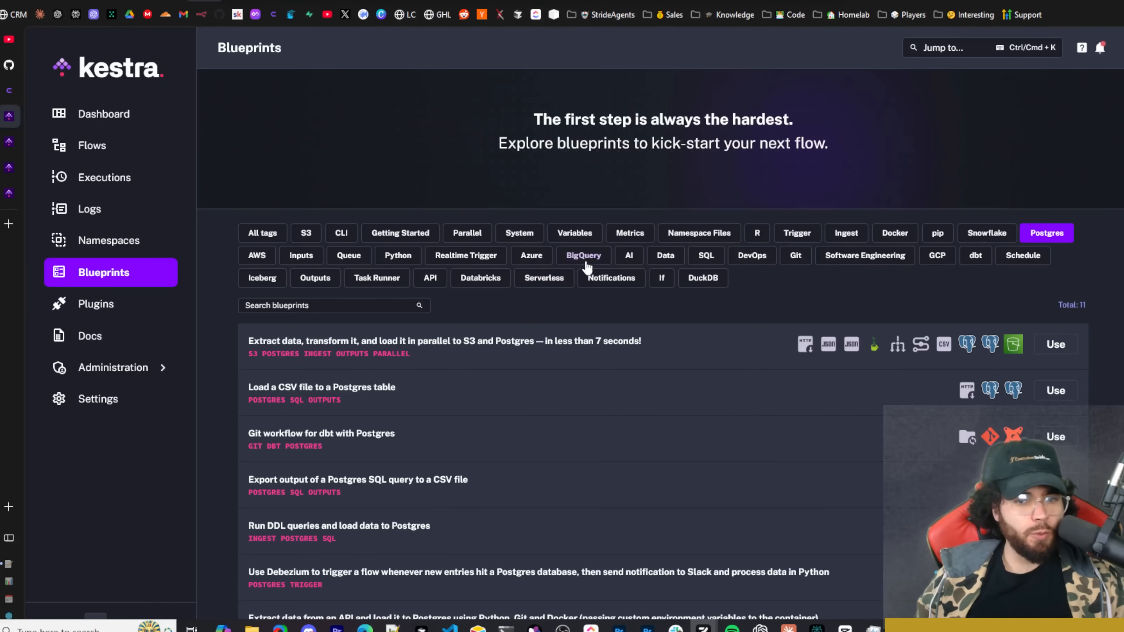
left_click(630, 258)
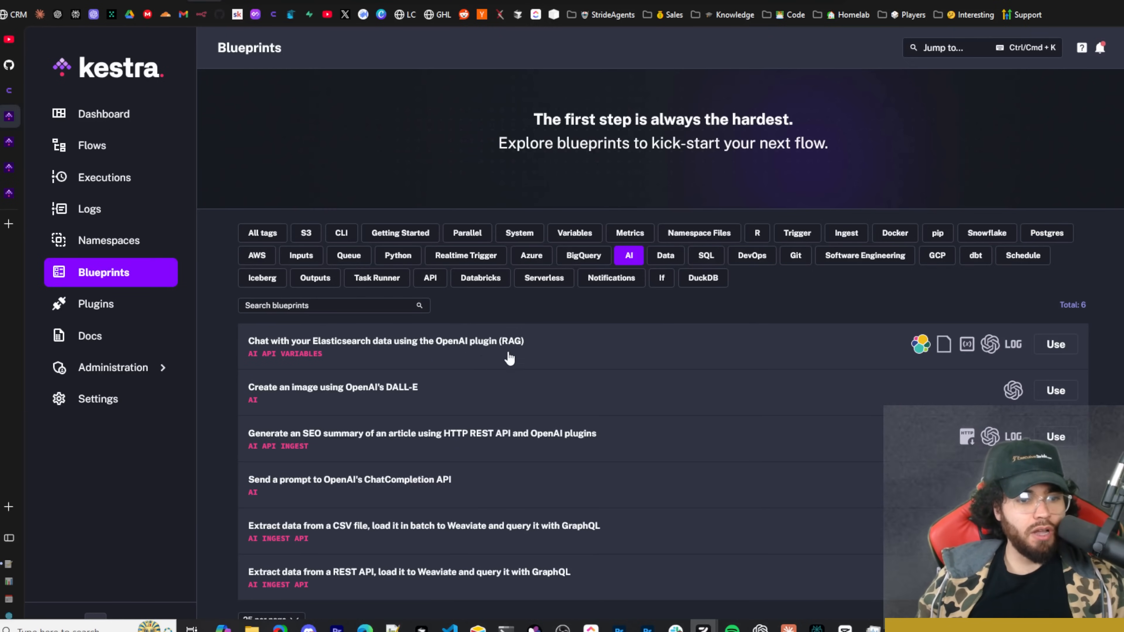
scroll(626, 504, "down", 1)
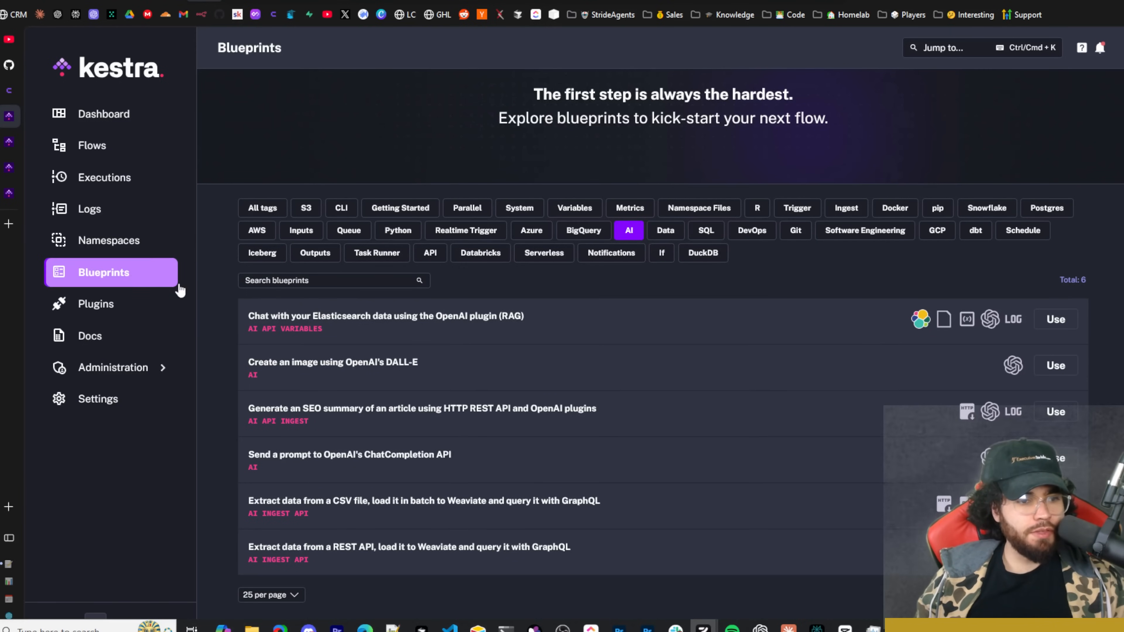
Open the Plugins page and look through the catalogue of available plugins
left_click(118, 306)
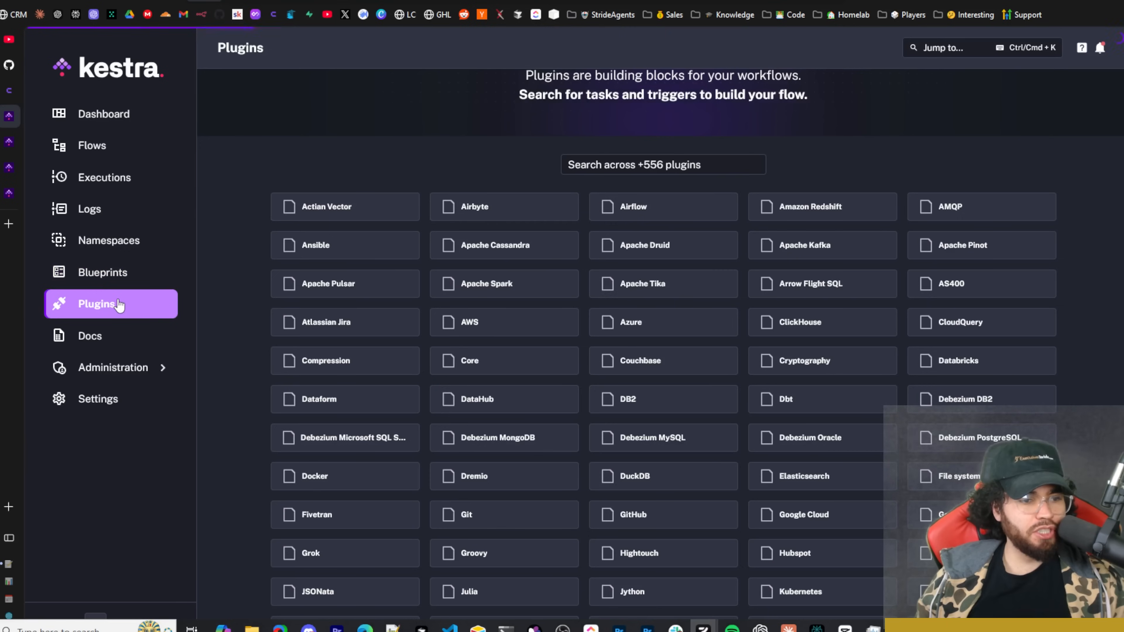
scroll(354, 286, "up", 1)
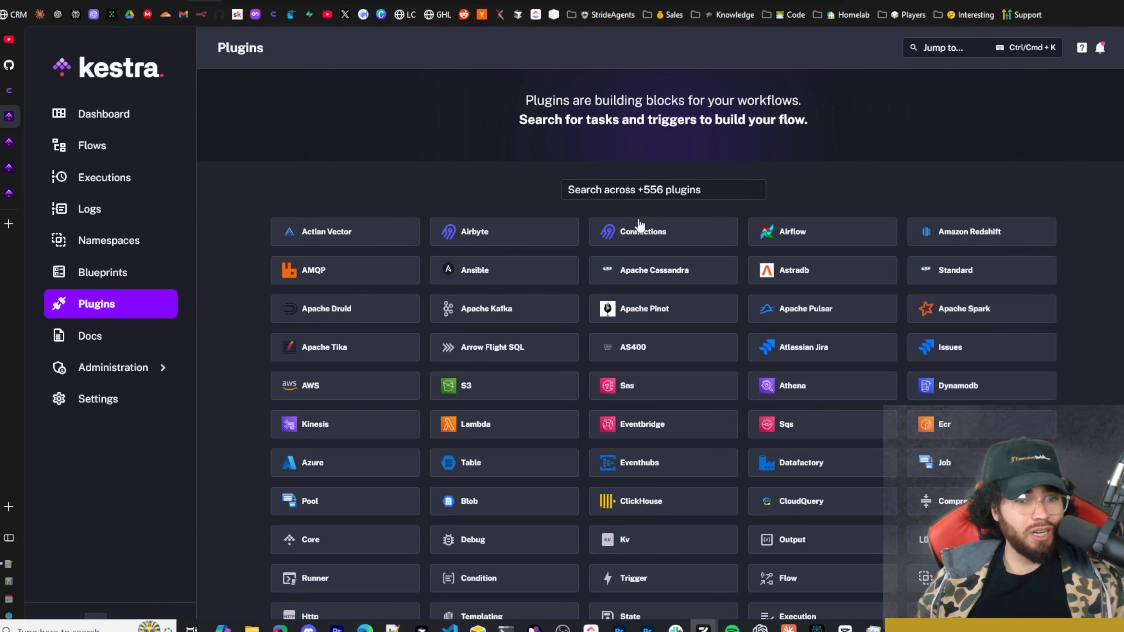
scroll(452, 248, "down", 20)
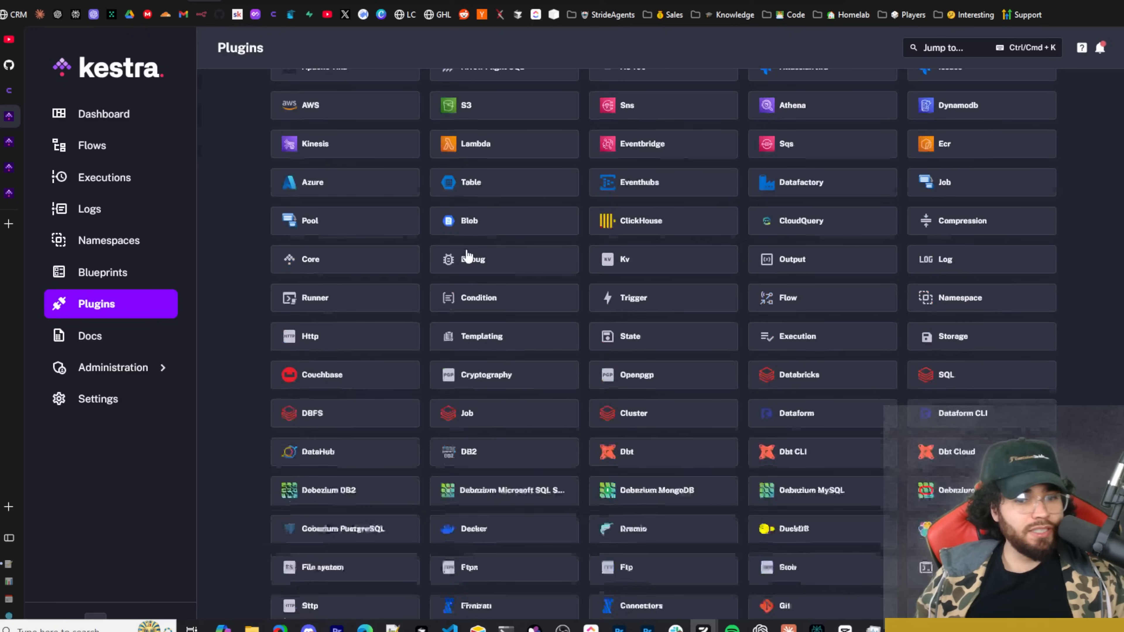
scroll(470, 252, "up", 20)
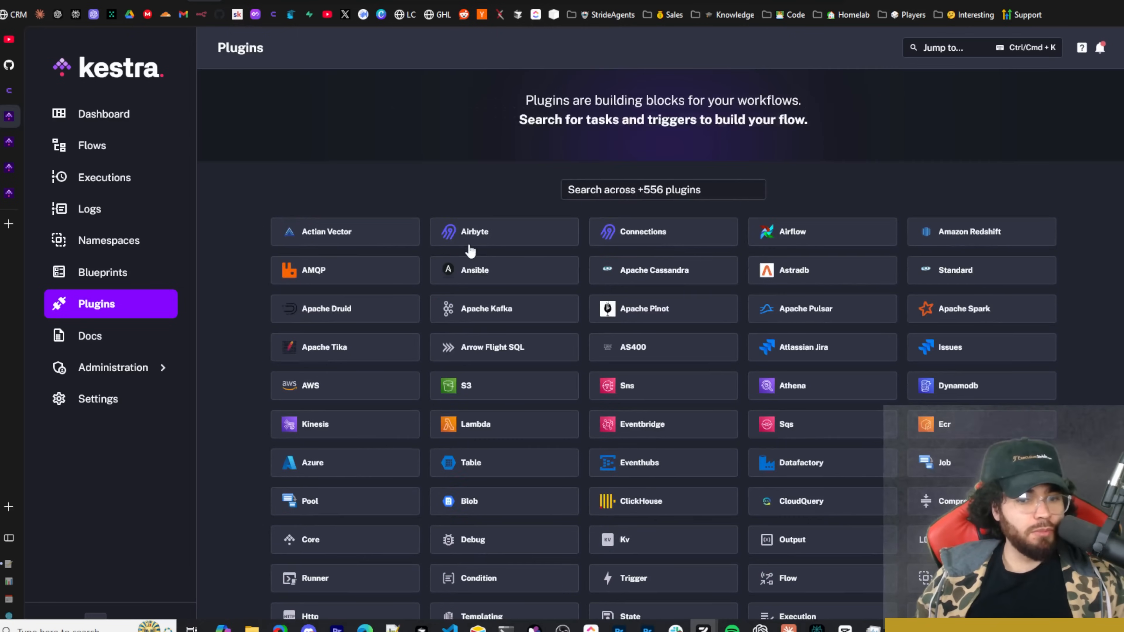
scroll(457, 276, "down", 5)
scroll(457, 276, "up", 5)
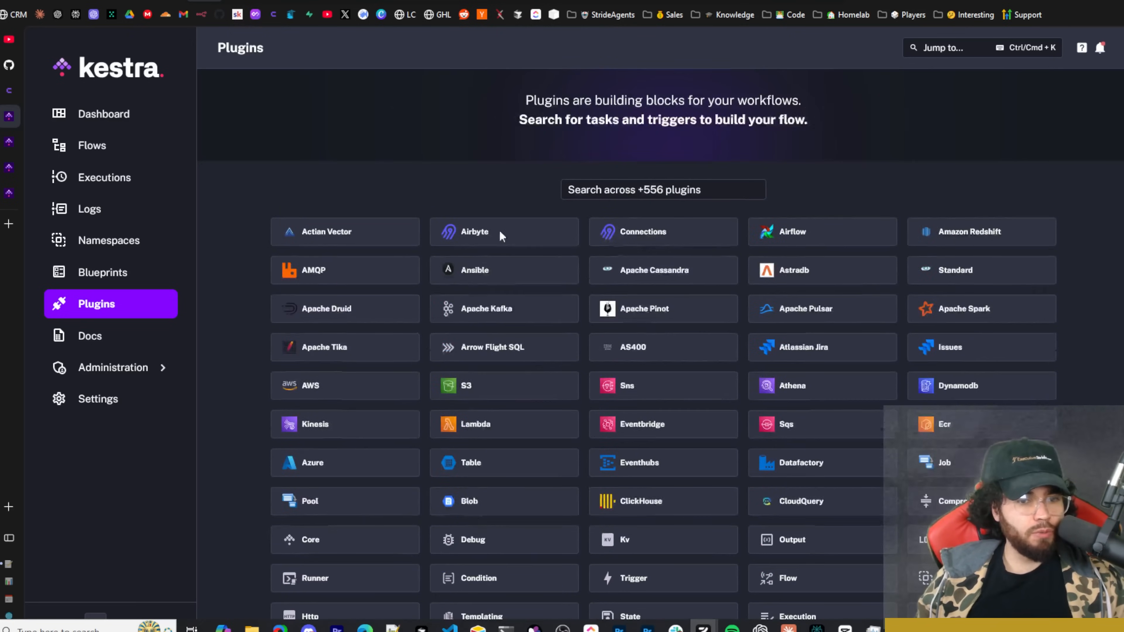
Open the Airflow plugin's TriggerDagRun task and read its examples, properties and definitions
left_click(770, 239)
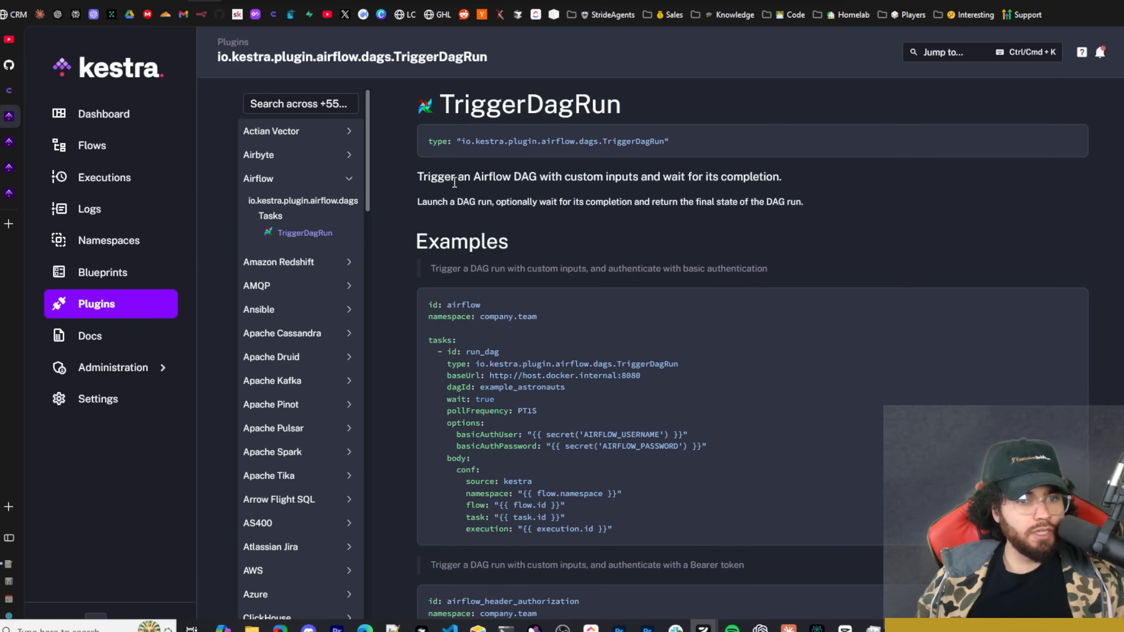
scroll(455, 183, "down", 15)
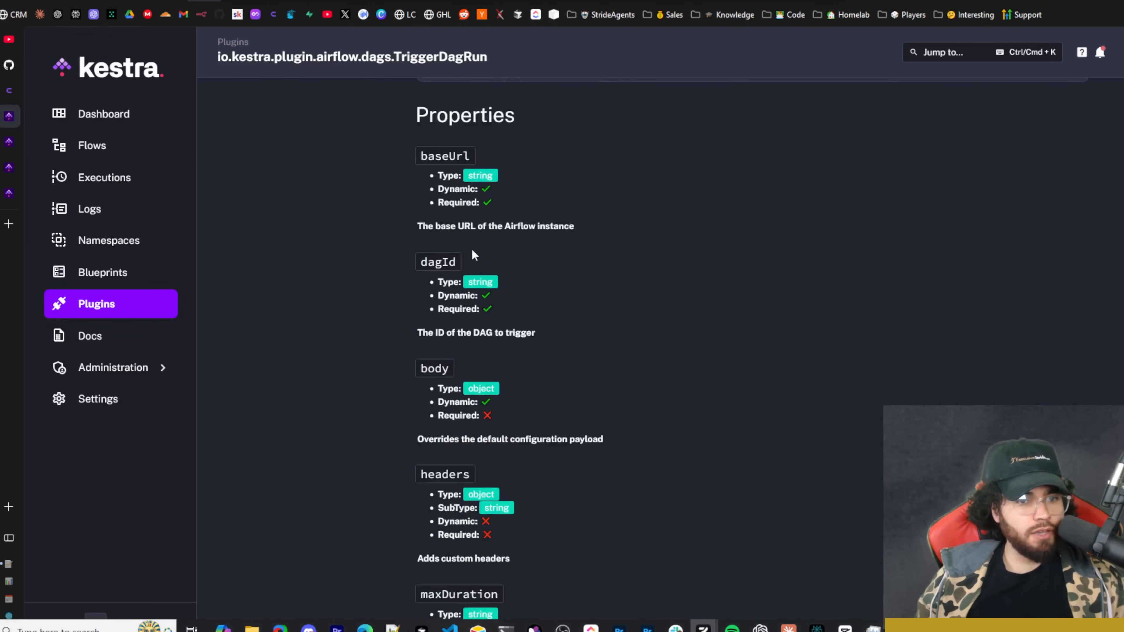
scroll(474, 255, "down", 3)
scroll(460, 260, "up", 5)
scroll(446, 261, "down", 7)
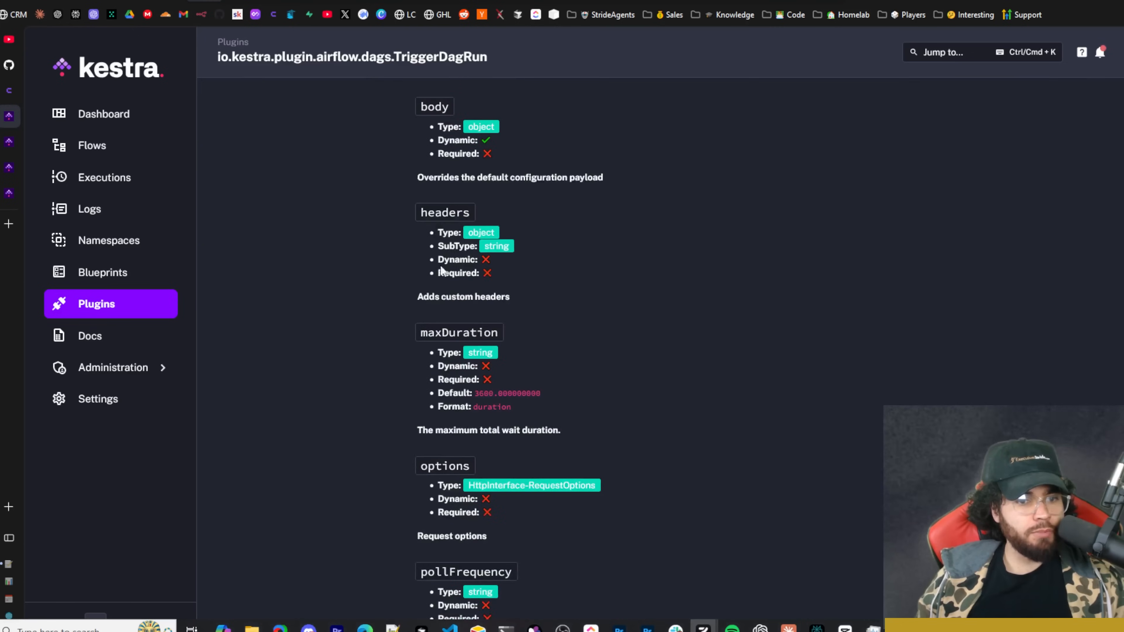
scroll(441, 270, "down", 20)
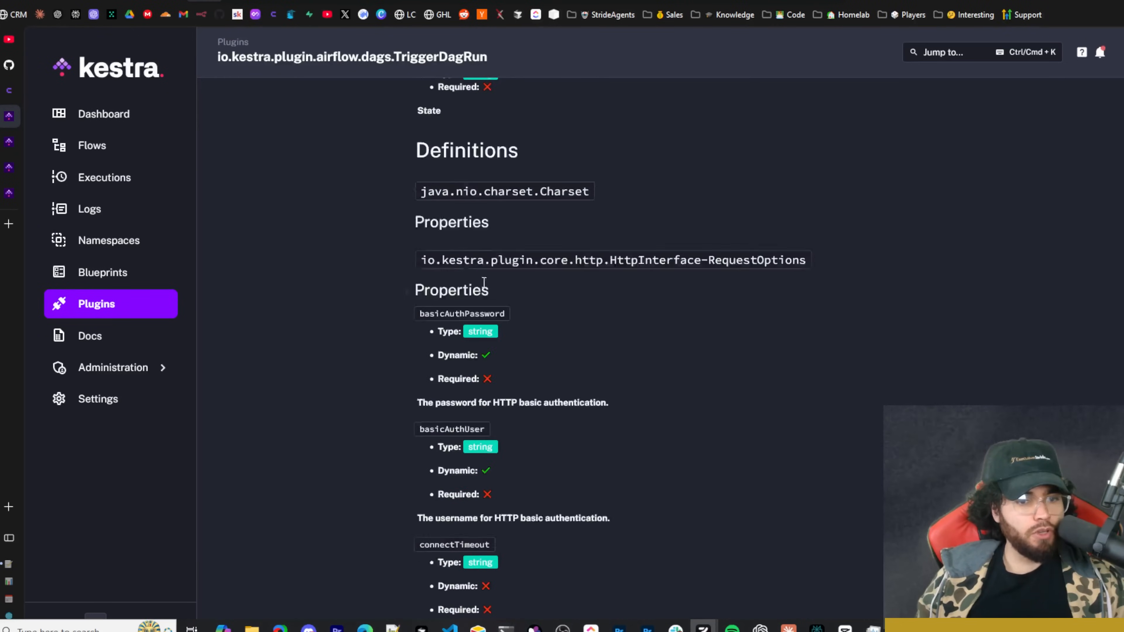
scroll(478, 281, "down", 10)
scroll(475, 288, "down", 10)
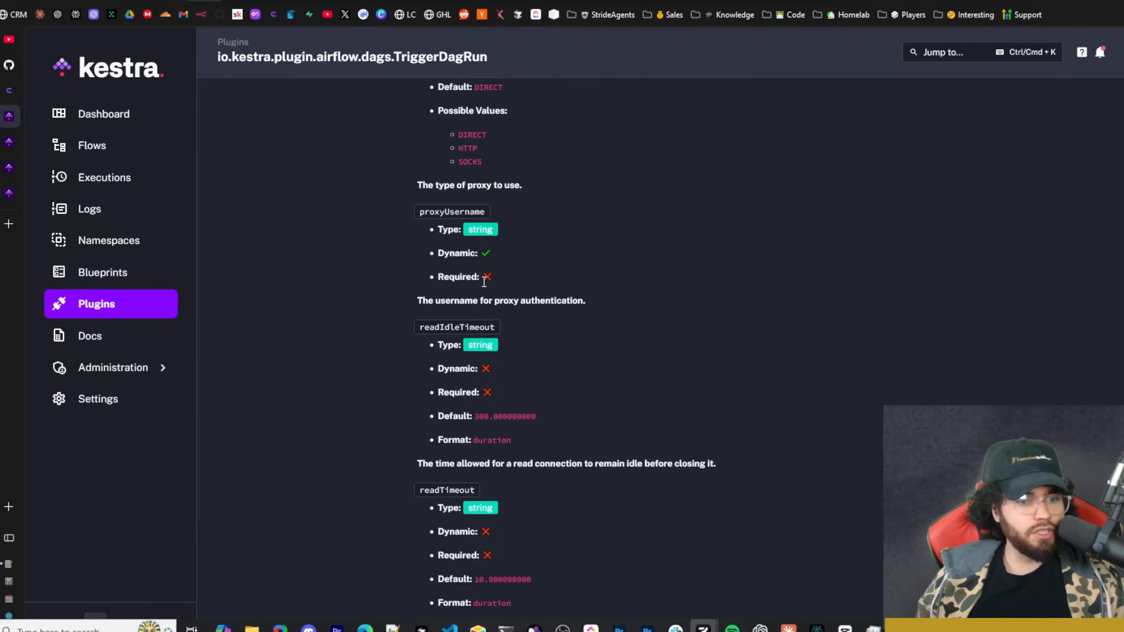
scroll(452, 279, "up", 20)
Find the Git plugin in the plugin list and view the documentation of its Push and Clone tasks
scroll(299, 235, "down", 5)
scroll(279, 235, "down", 10)
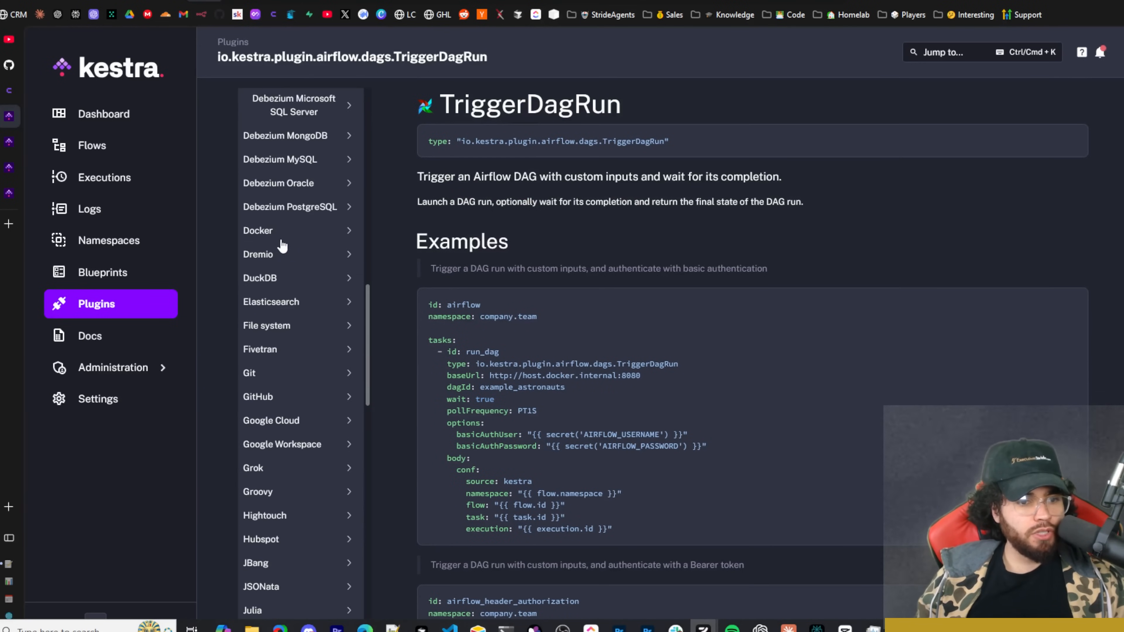
left_click(270, 231)
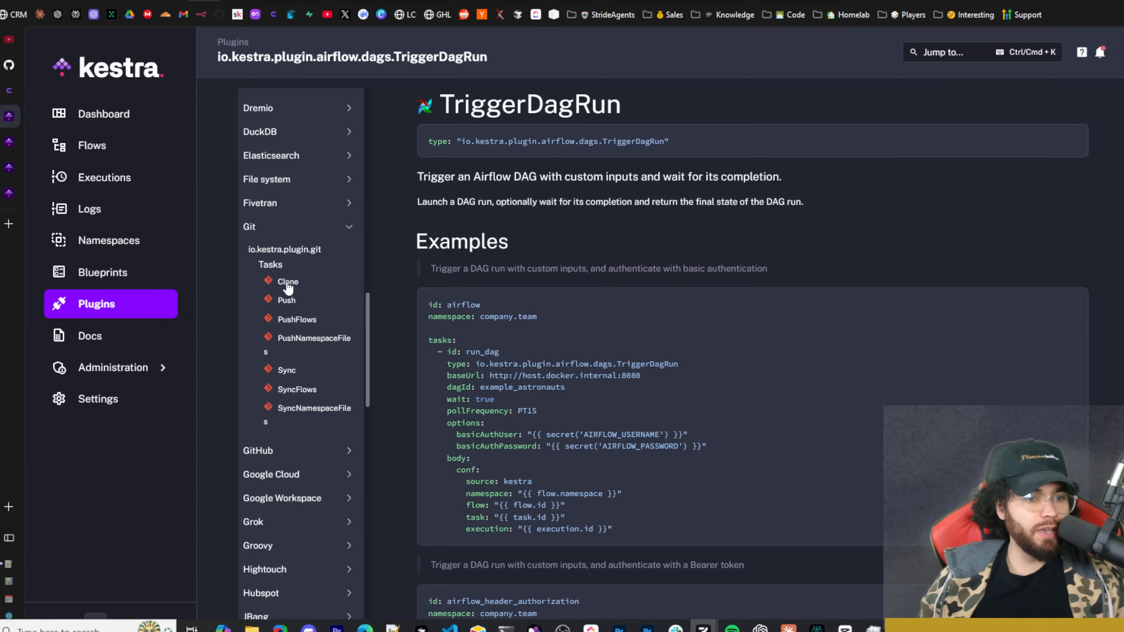
left_click(288, 302)
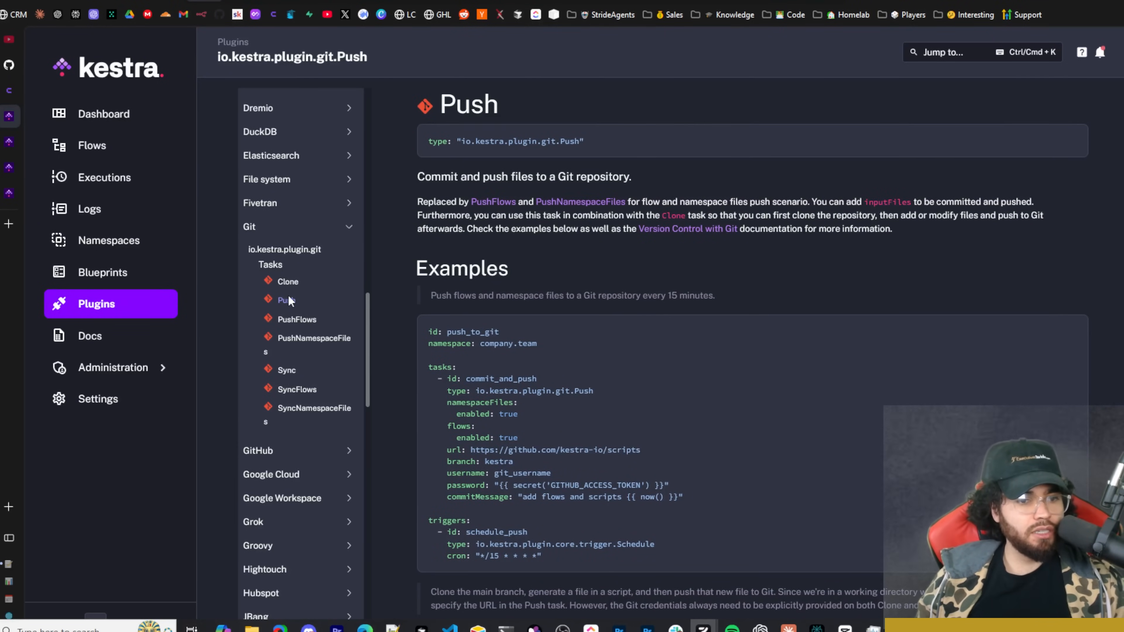
left_click(288, 282)
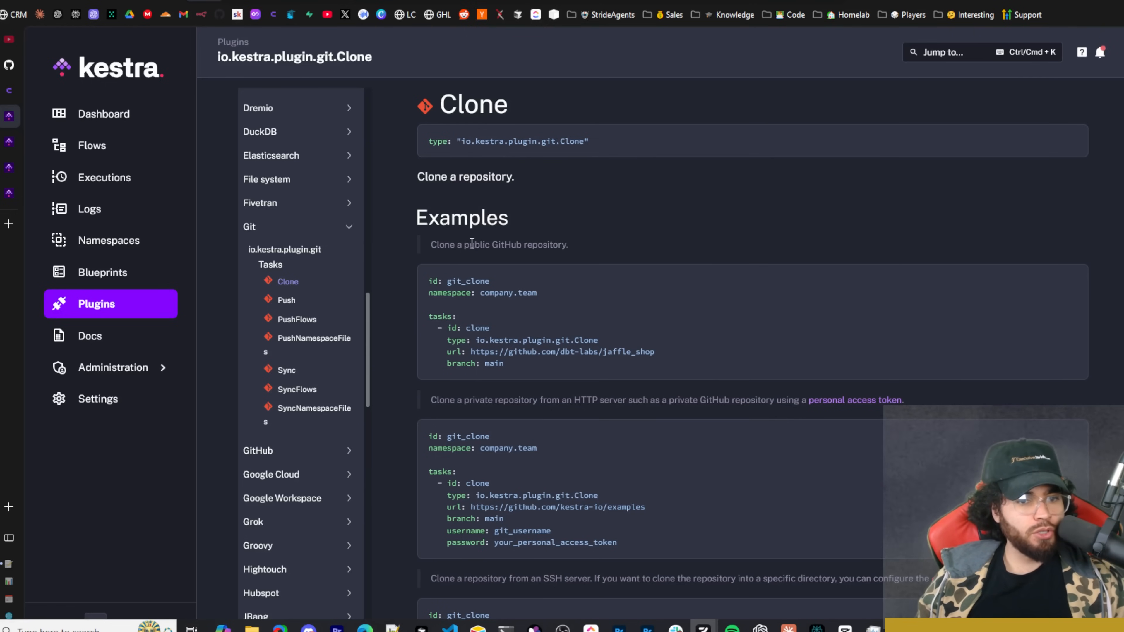
Read the Git Clone task's examples and properties, and look through the neighbouring entries of the plugin list
scroll(472, 243, "down", 6)
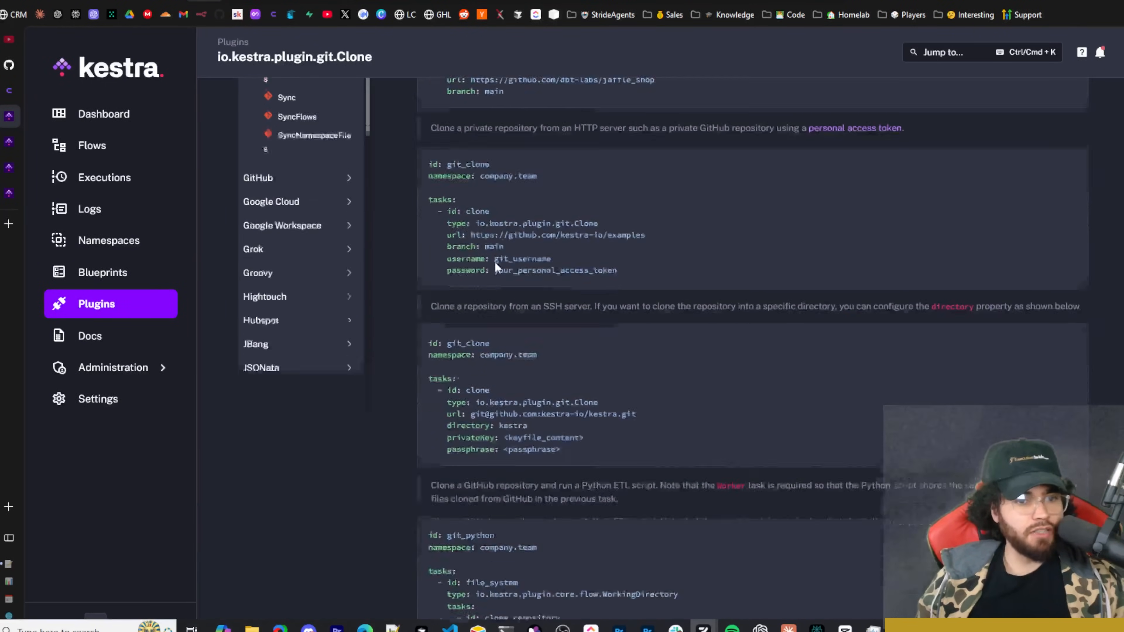
scroll(495, 265, "down", 20)
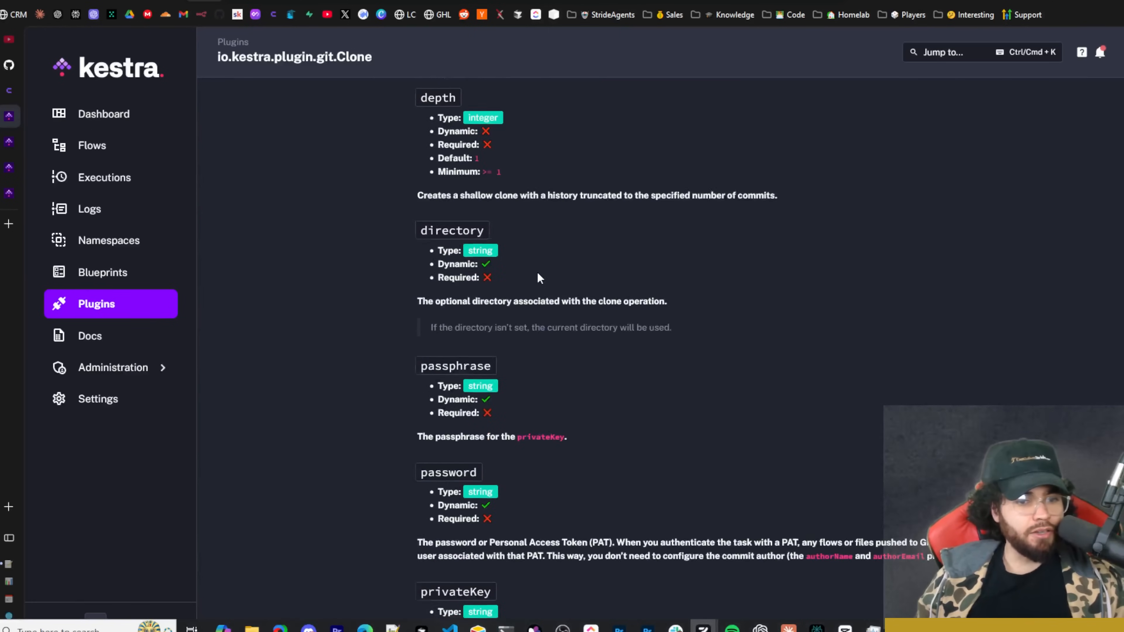
key("Home")
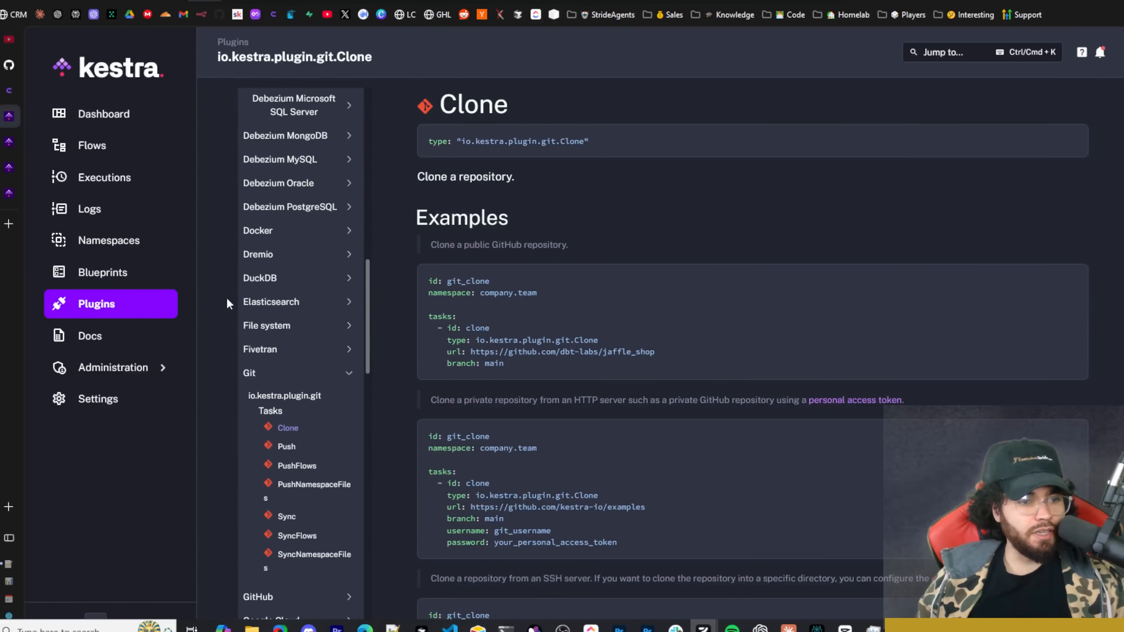
scroll(321, 319, "up", 10)
scroll(321, 319, "down", 6)
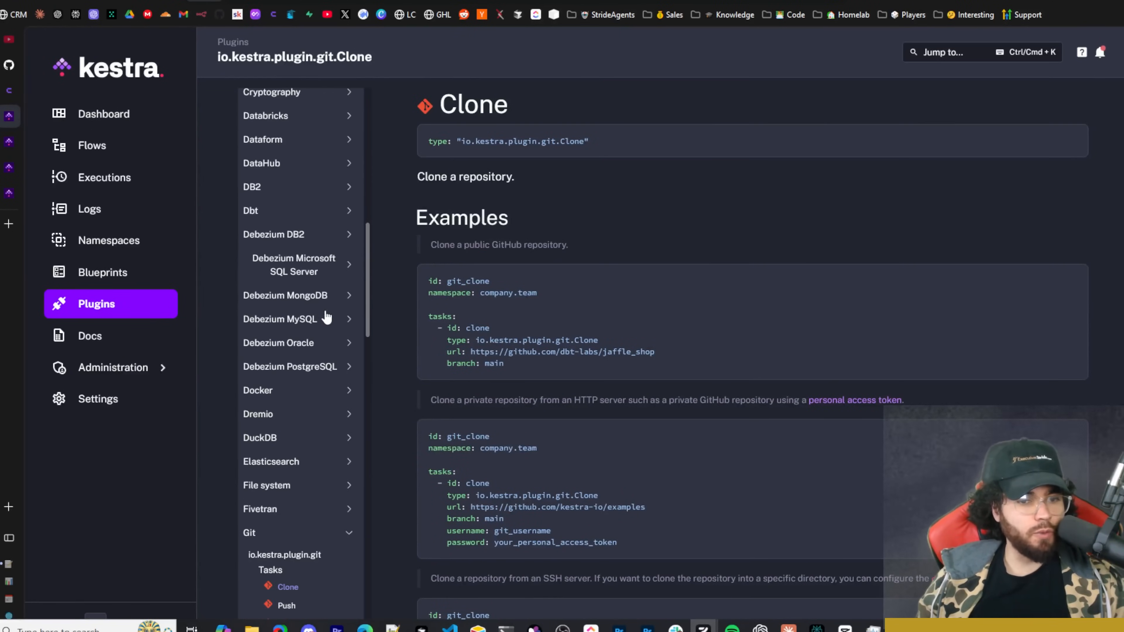
Open the Docs welcome page and look over its guide topics, from Quickstart and Tutorial to the API Reference
left_click(94, 336)
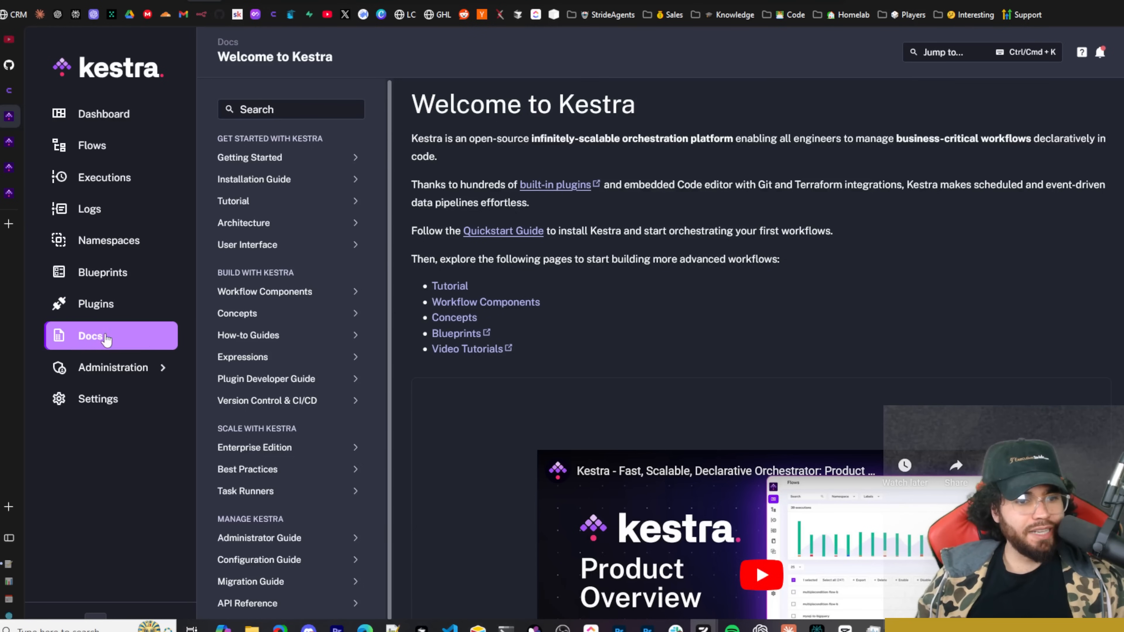
scroll(314, 199, "down", 12)
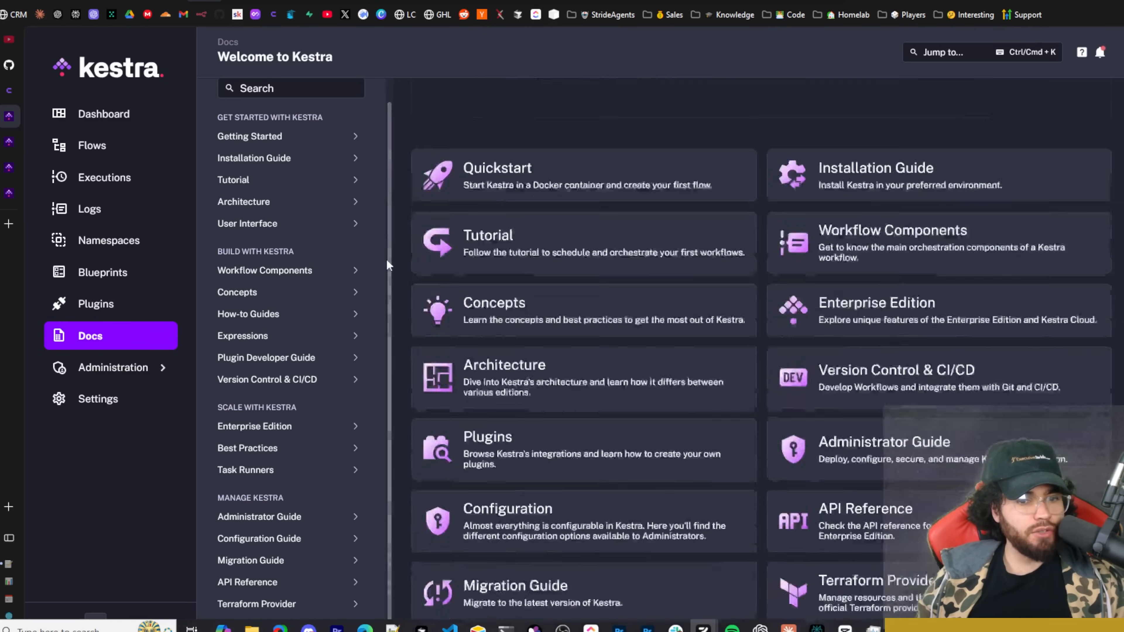
scroll(472, 272, "up", 6)
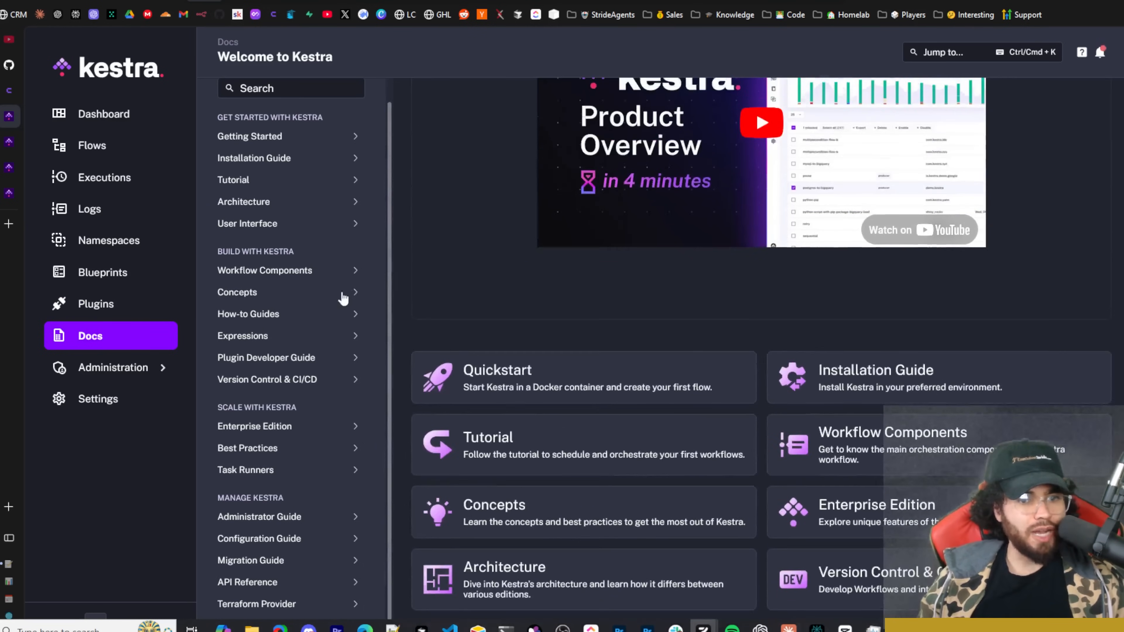
scroll(566, 297, "down", 5)
scroll(803, 316, "down", 1)
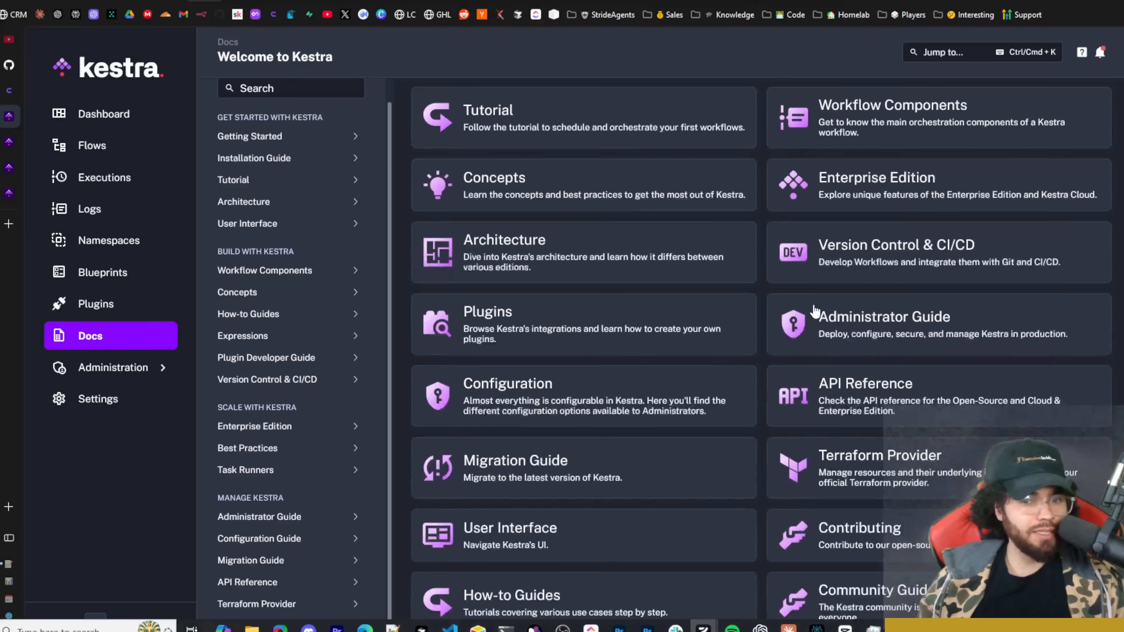
scroll(539, 356, "up", 1)
scroll(539, 355, "up", 1)
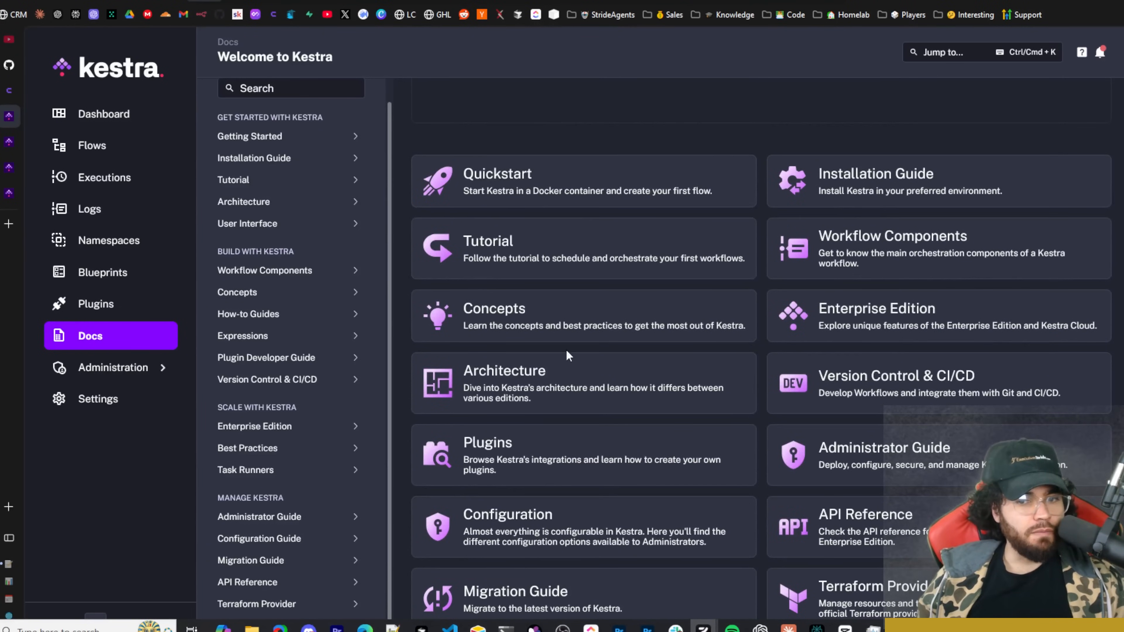
scroll(763, 370, "down", 1)
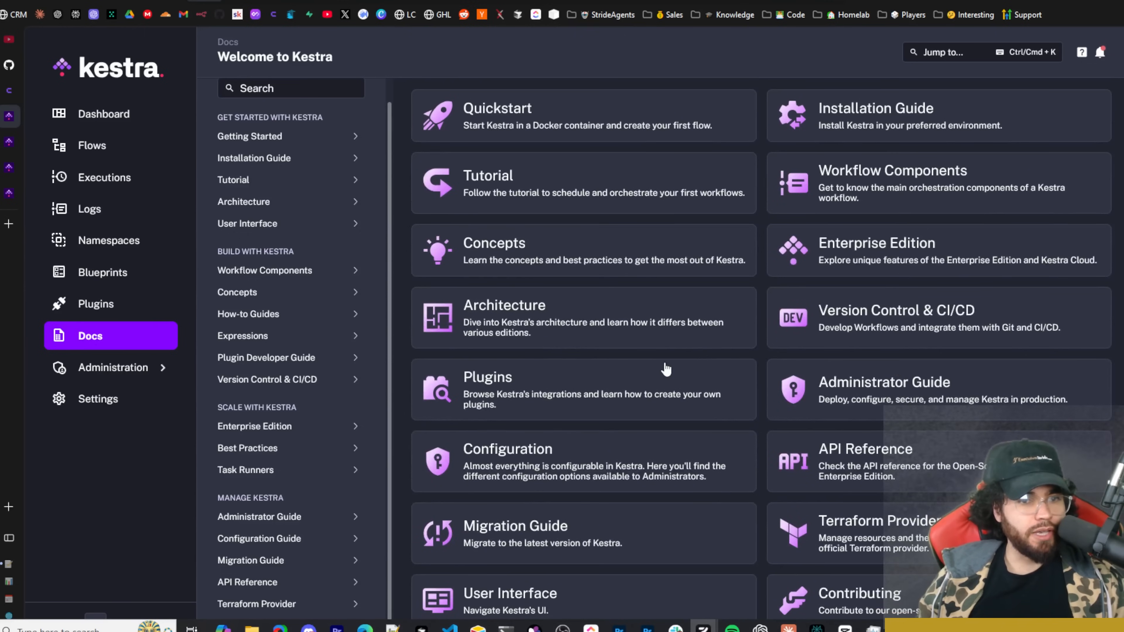
scroll(856, 372, "down", 1)
View the Triggers list under Administration and the Stats page with its usage figures and edition comparison
left_click(52, 368)
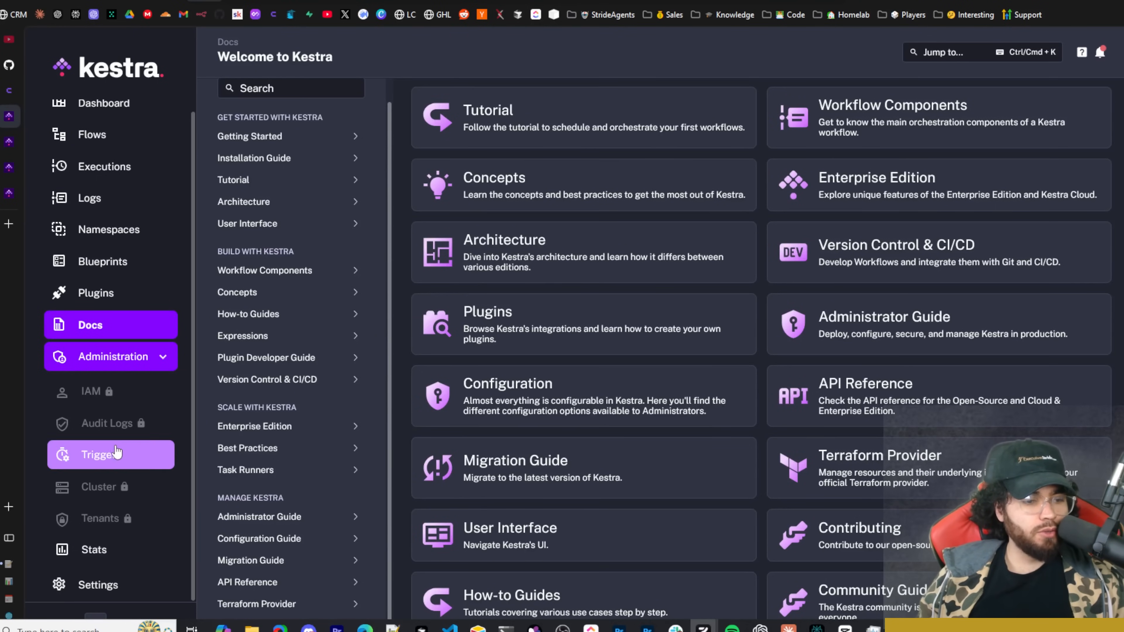
left_click(93, 459)
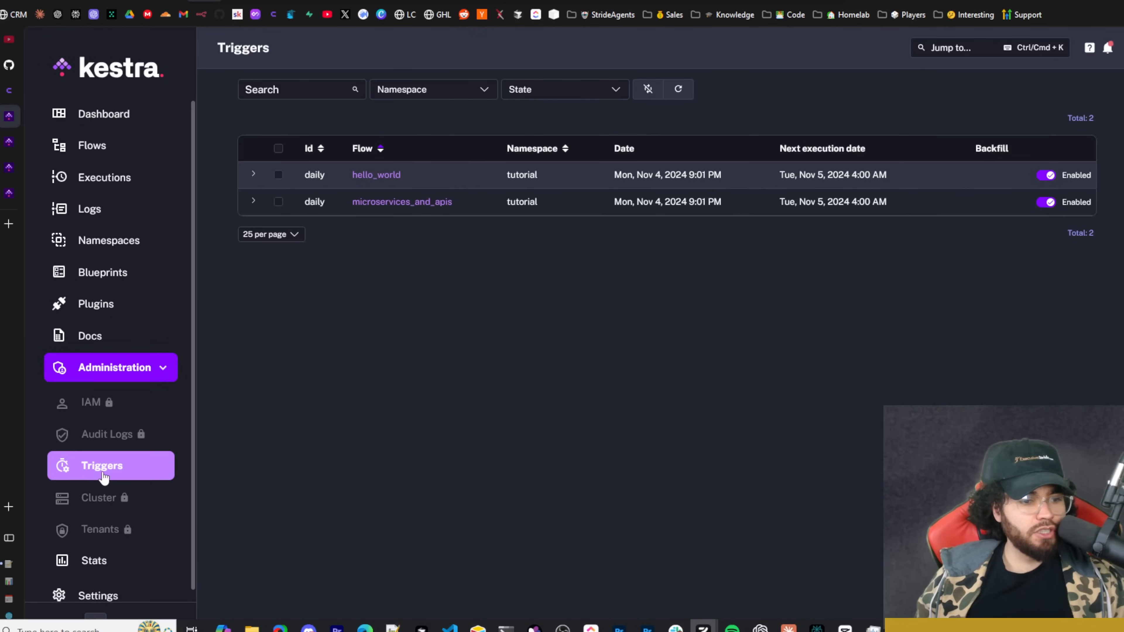
left_click(114, 560)
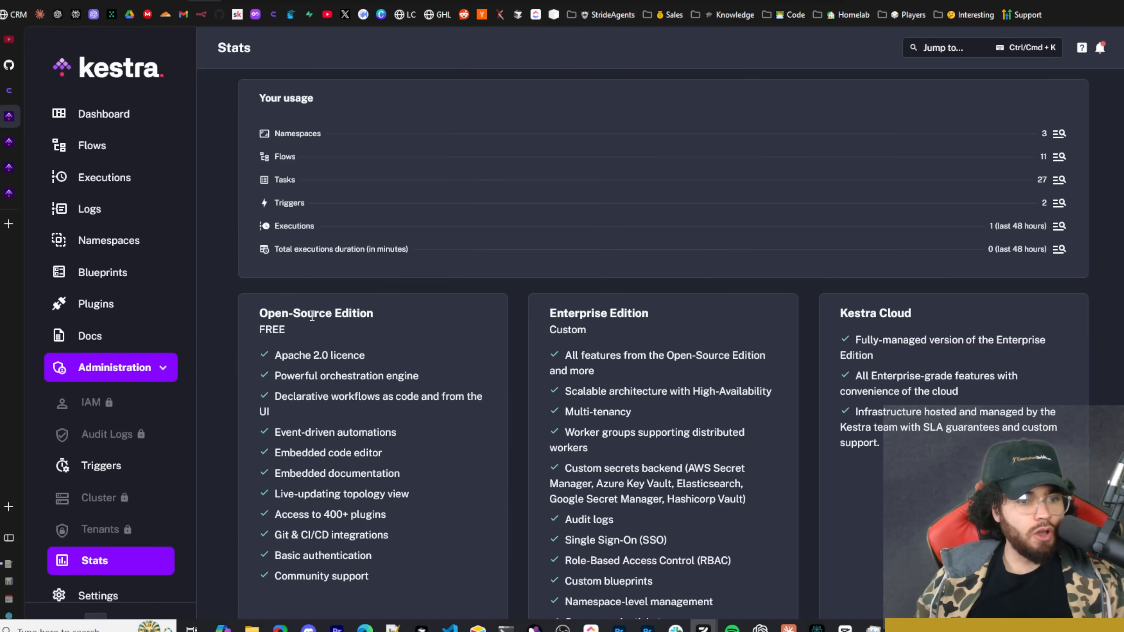
left_click_drag(312, 315, 354, 372)
left_click_drag(563, 312, 631, 353)
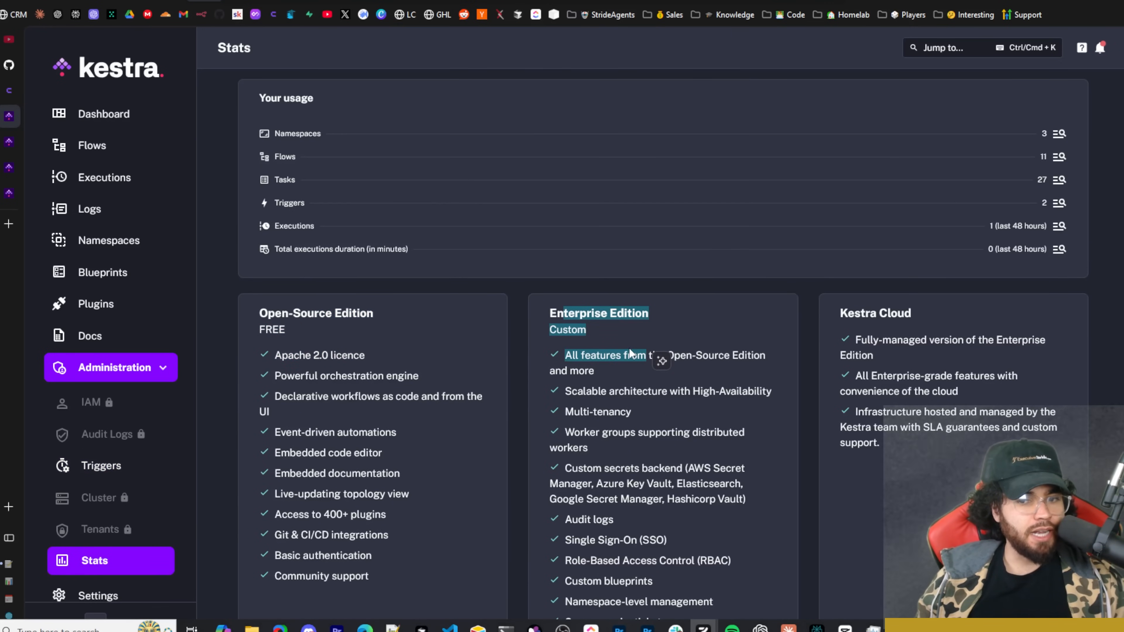
left_click_drag(235, 133, 341, 134)
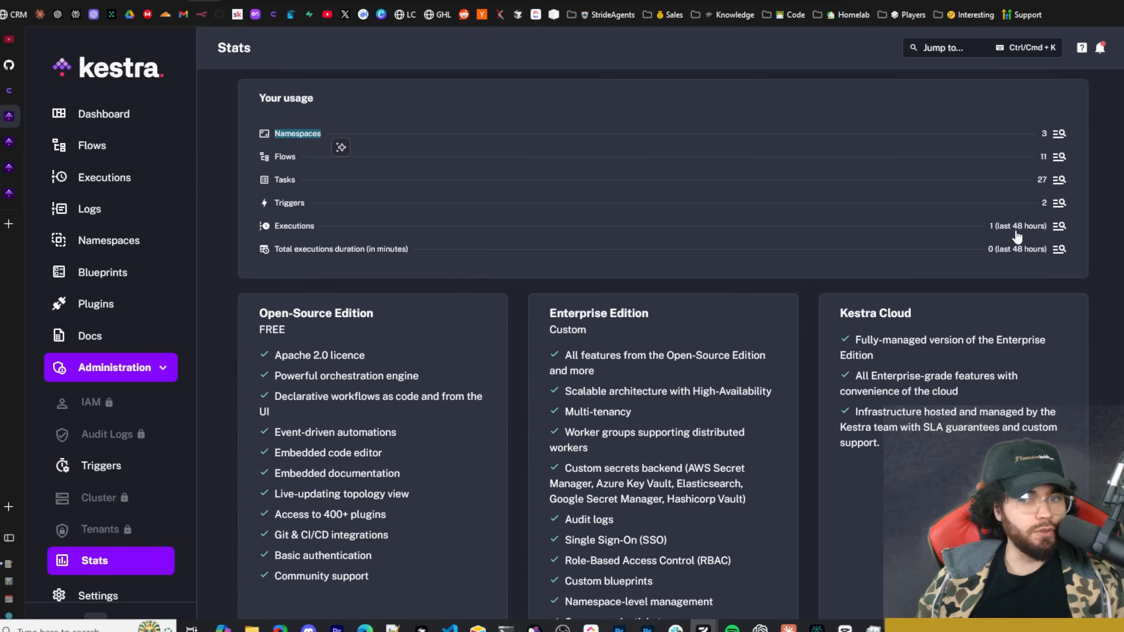
Open the Settings page and view the choices for the default namespace without changing it
scroll(376, 301, "down", 3)
left_click(98, 596)
scroll(407, 327, "up", 3)
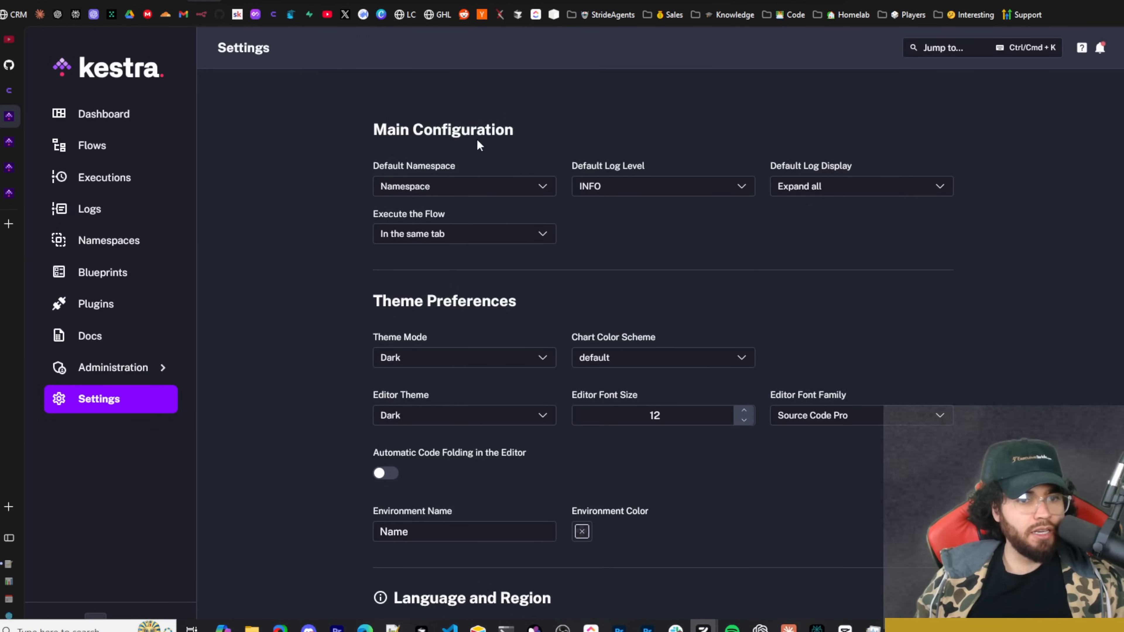
left_click(426, 185)
left_click(636, 211)
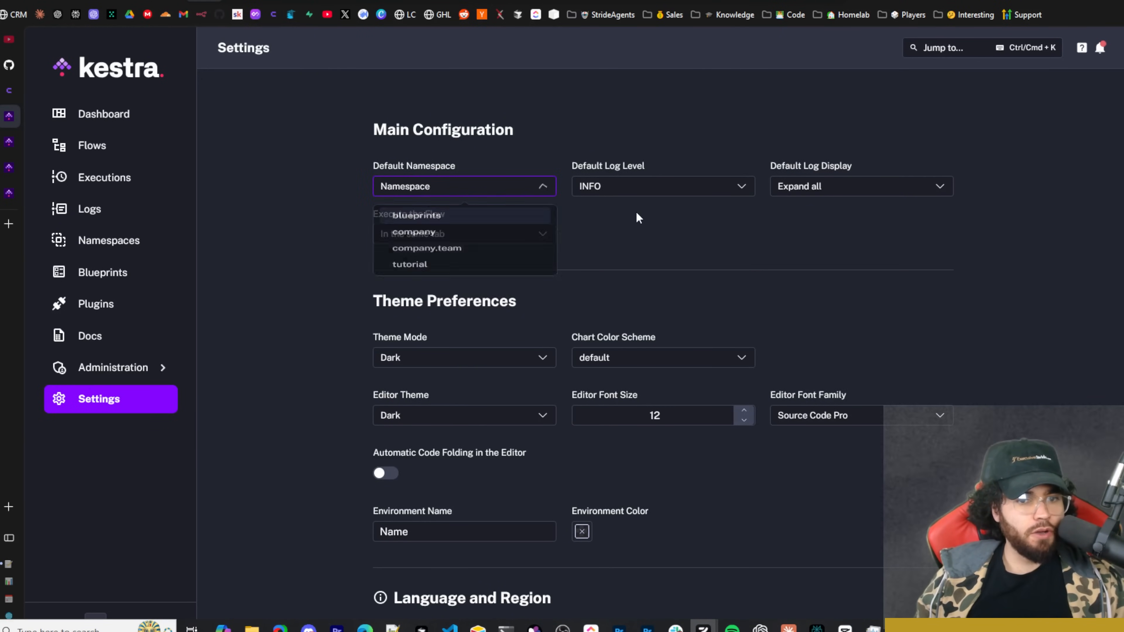
View the theme mode and chart color scheme choices in the theme preferences, keeping both as they are
scroll(427, 265, "down", 3)
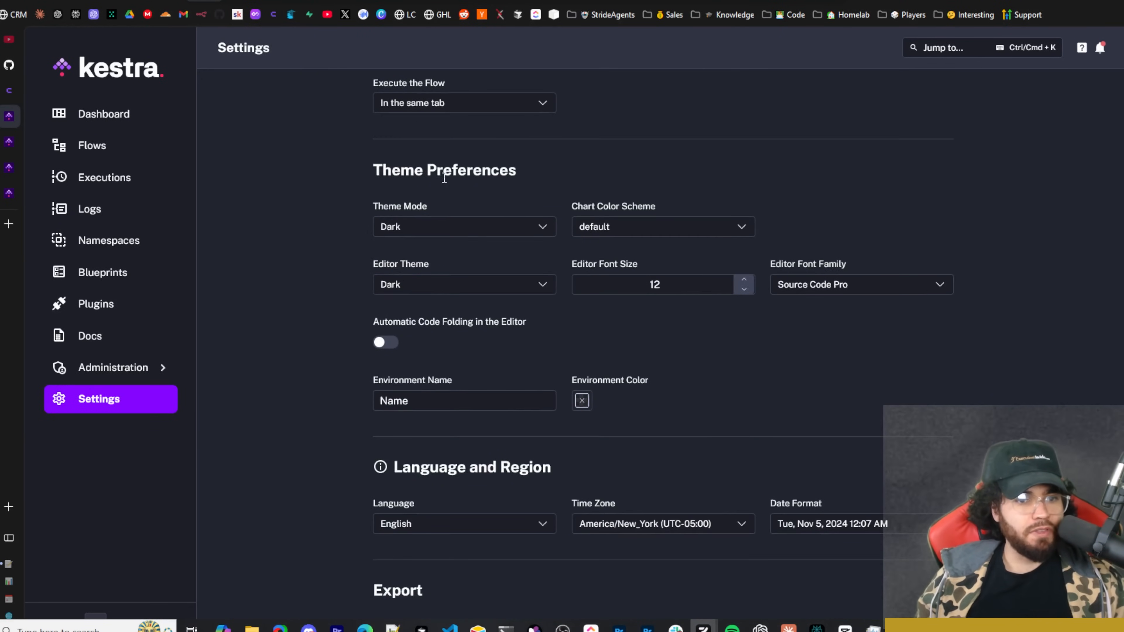
left_click(413, 233)
left_click(725, 261)
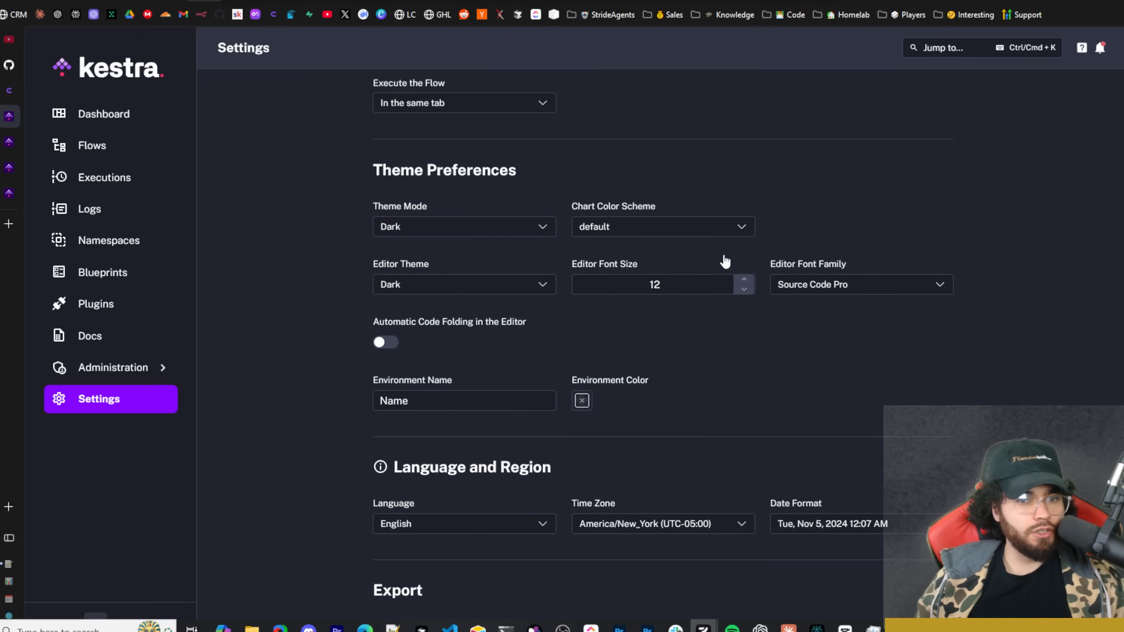
left_click(642, 233)
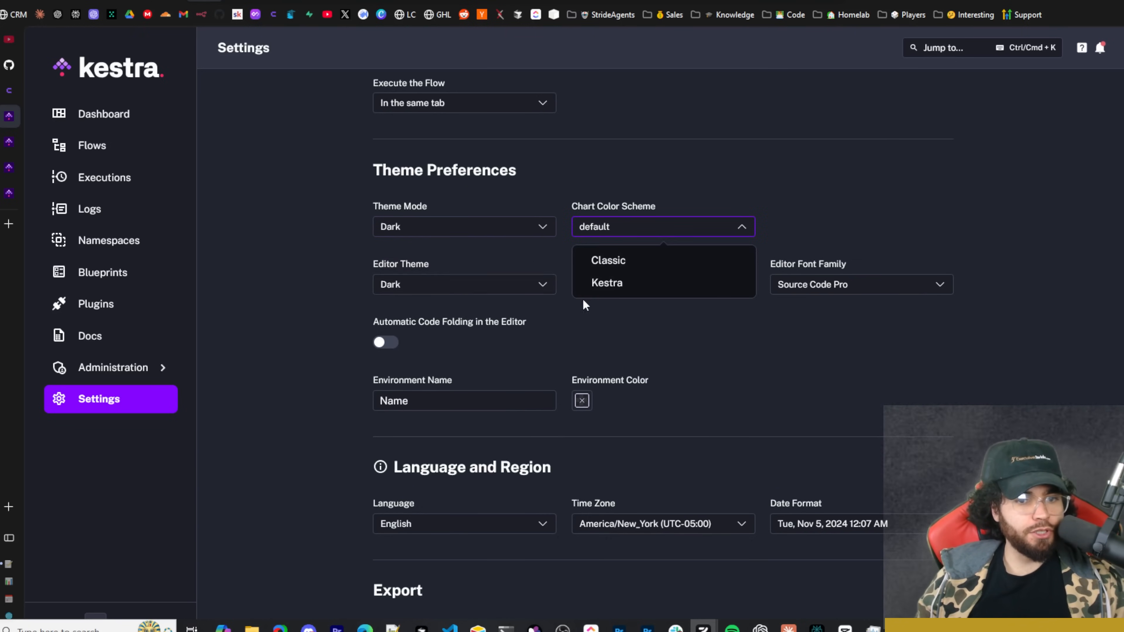
left_click(676, 196)
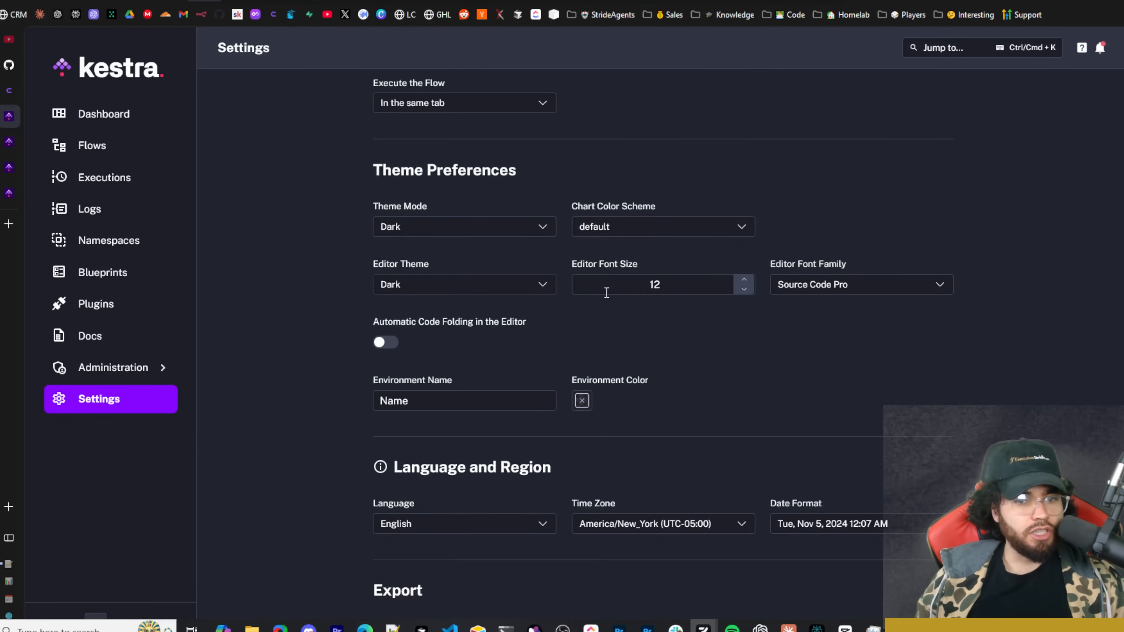
Look over the language, time zone and date format settings and the option to export all flows
scroll(456, 373, "down", 1)
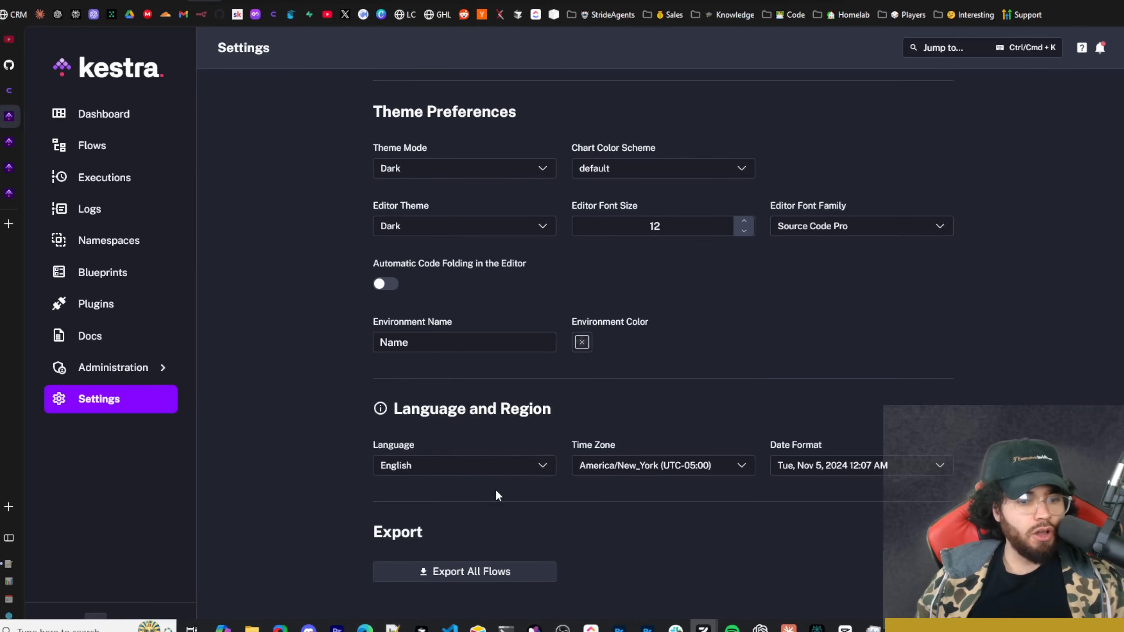
scroll(514, 488, "up", 3)
scroll(487, 532, "down", 3)
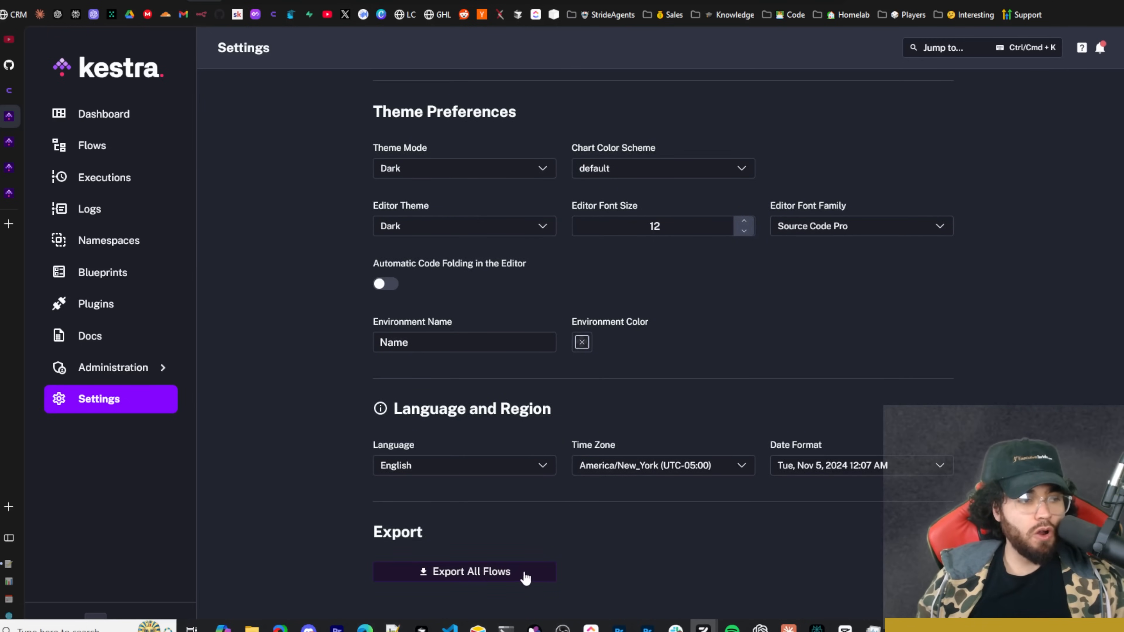
scroll(518, 538, "up", 3)
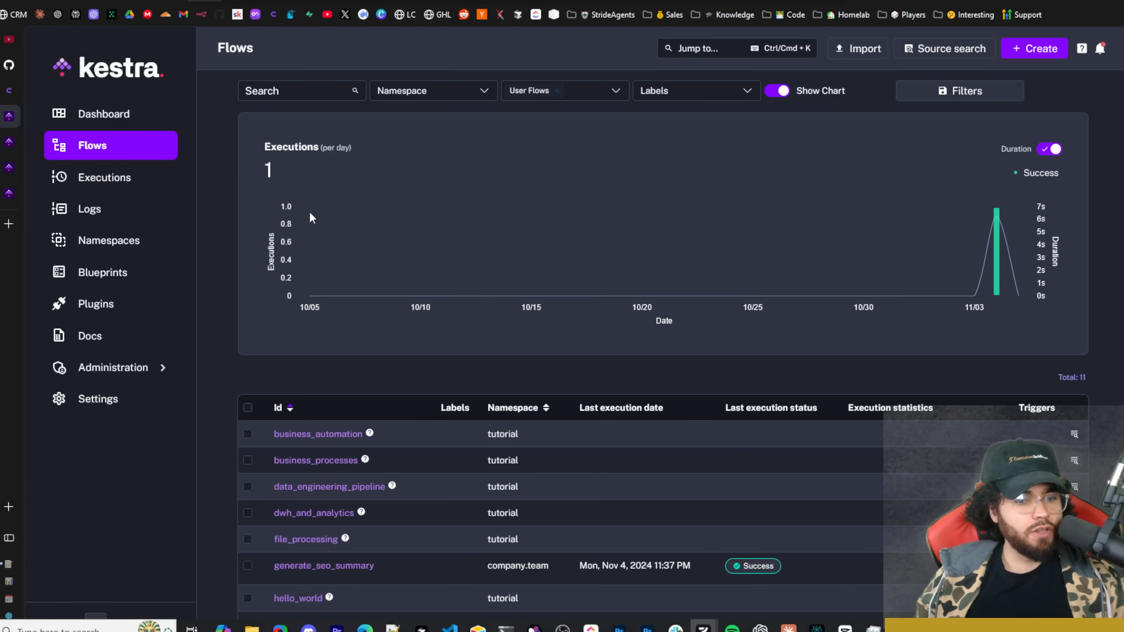
Open the generate_seo_summary flow from the Flows list and review its execution overview
scroll(383, 265, "down", 2)
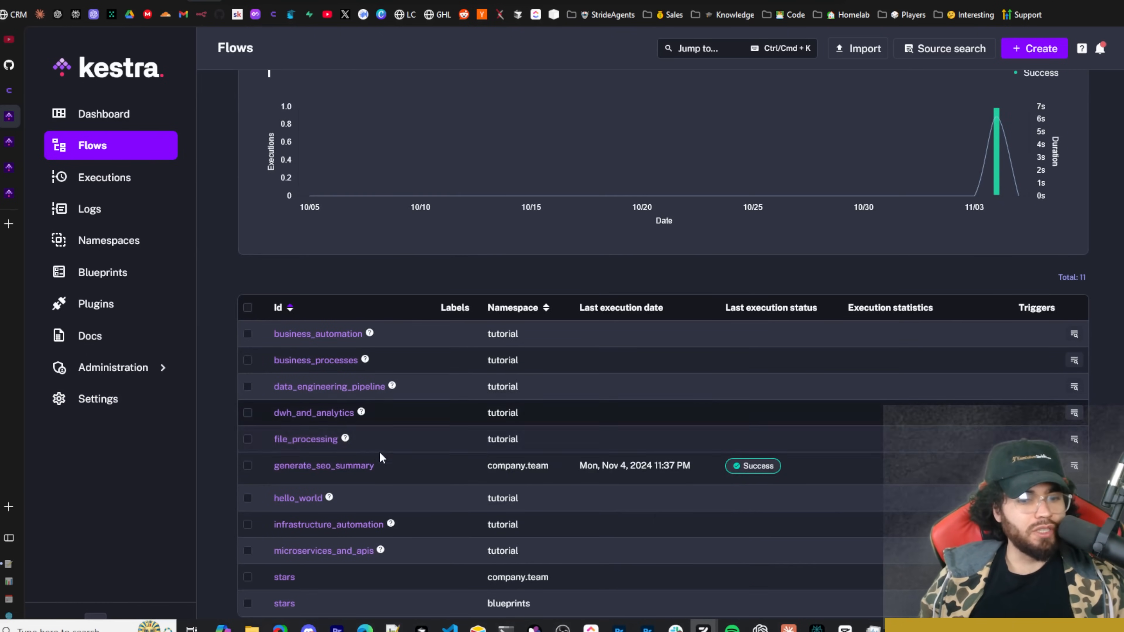
left_click(325, 467)
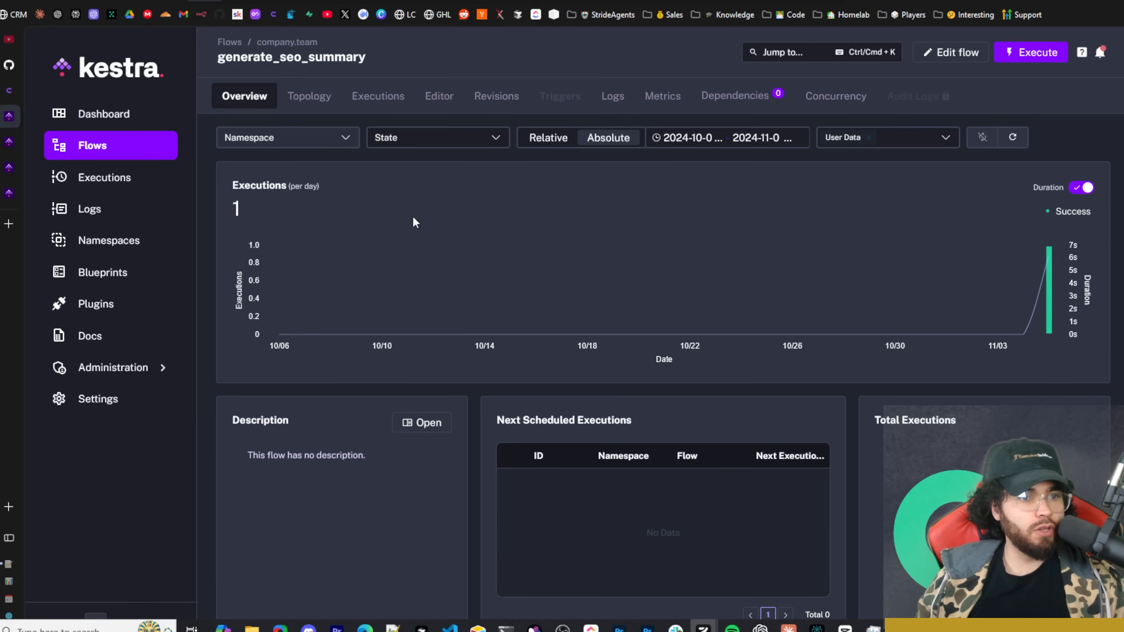
scroll(333, 371, "down", 1)
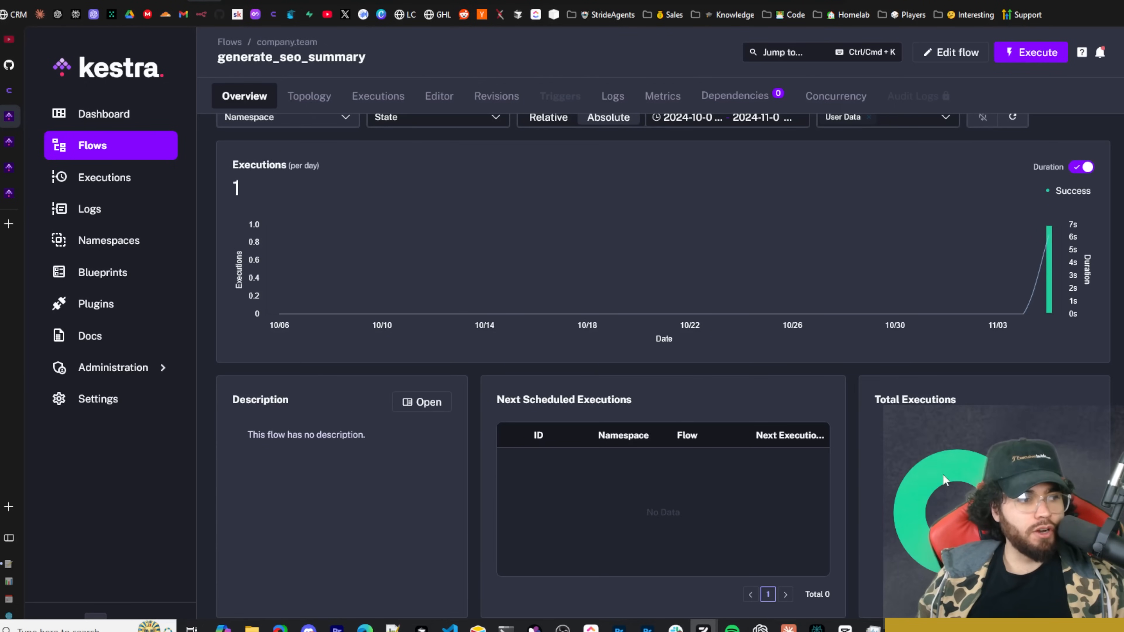
scroll(1013, 258, "up", 1)
scroll(768, 170, "down", 1)
scroll(609, 186, "up", 1)
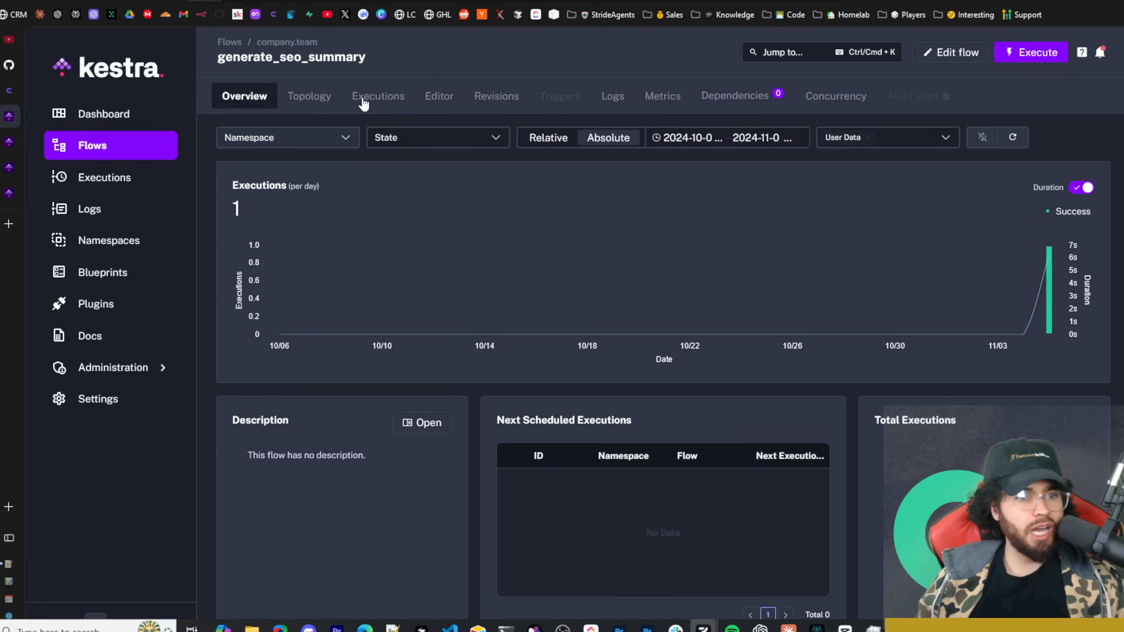
Open the flow's topology and examine the chain of fetch_article, generate_seo_summary and log_output tasks
left_click(322, 103)
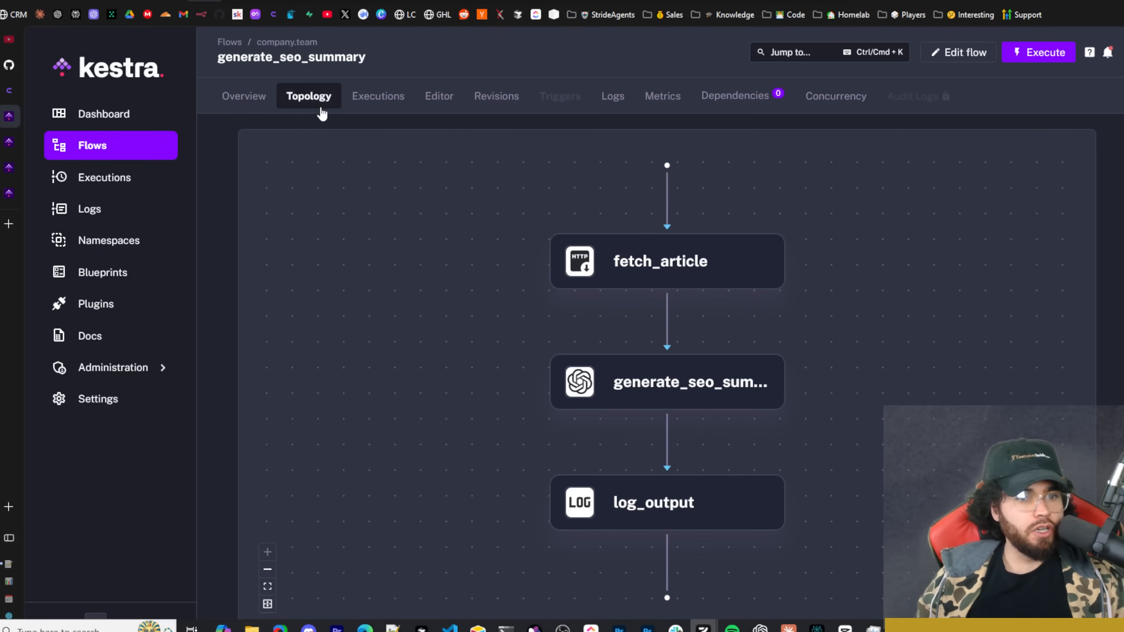
left_click_drag(575, 230, 543, 191)
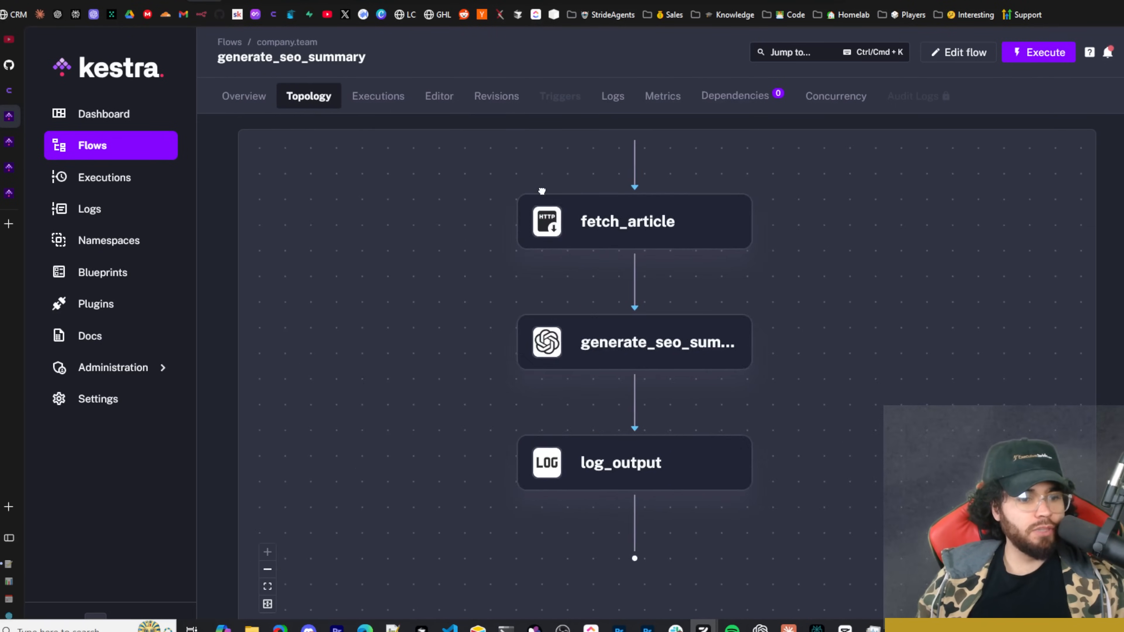
scroll(788, 256, "down", 3)
left_click_drag(795, 256, 465, 224)
scroll(652, 272, "up", 2)
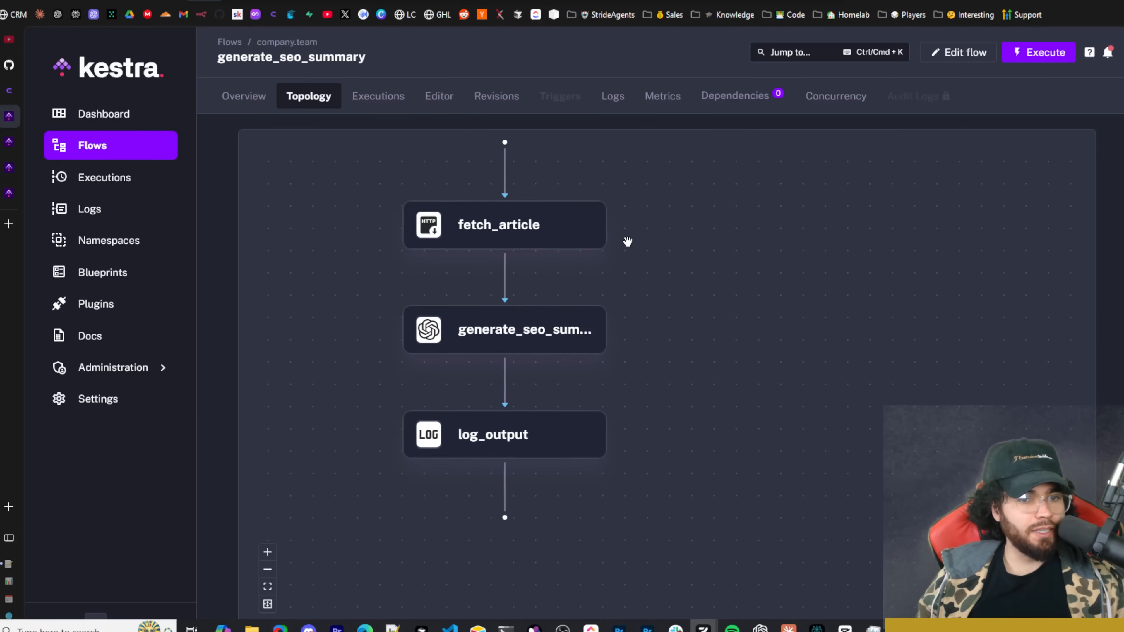
left_click_drag(628, 241, 740, 277)
scroll(730, 269, "up", 1)
left_click_drag(582, 241, 581, 225)
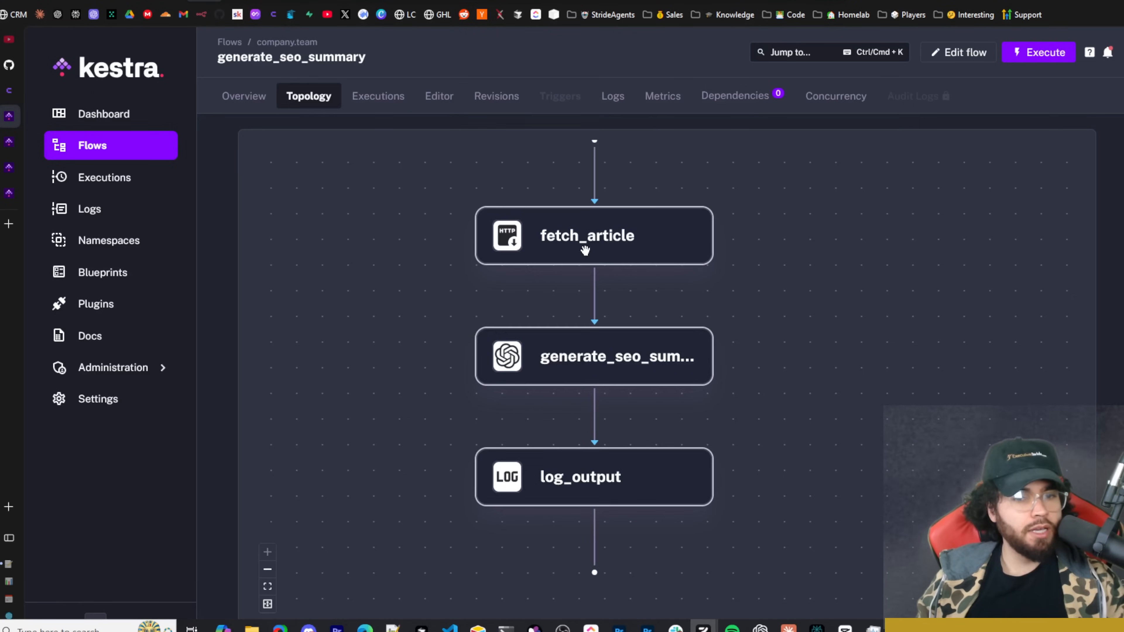
Look through the generate_seo_summary flow's executions, editor source, revisions and logs
left_click(376, 105)
left_click(425, 99)
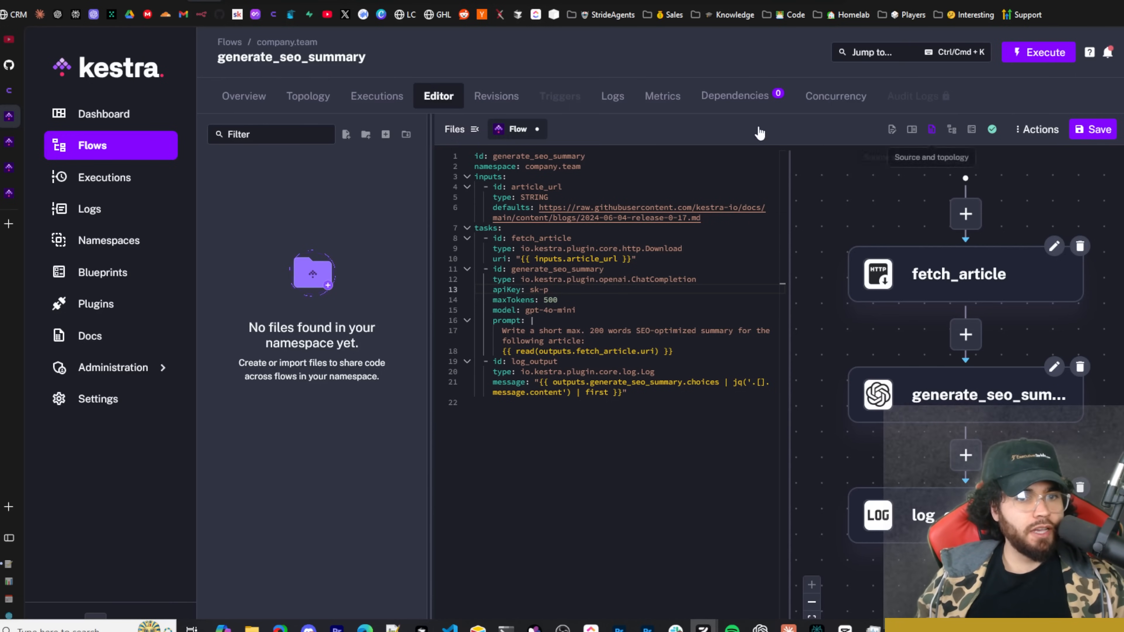
left_click(496, 105)
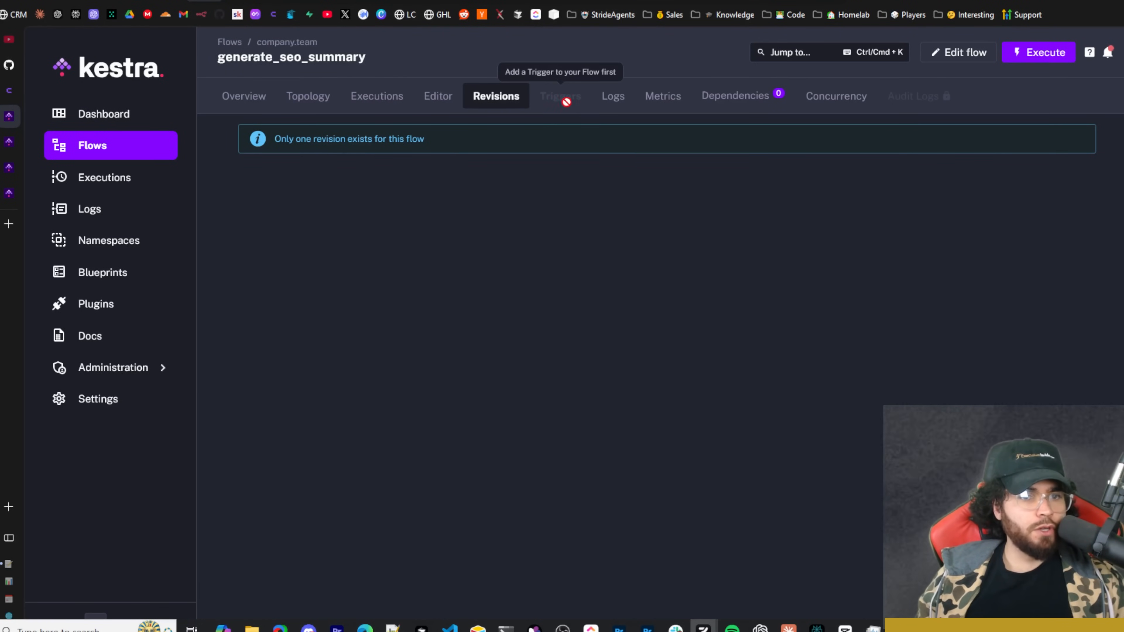
left_click(614, 99)
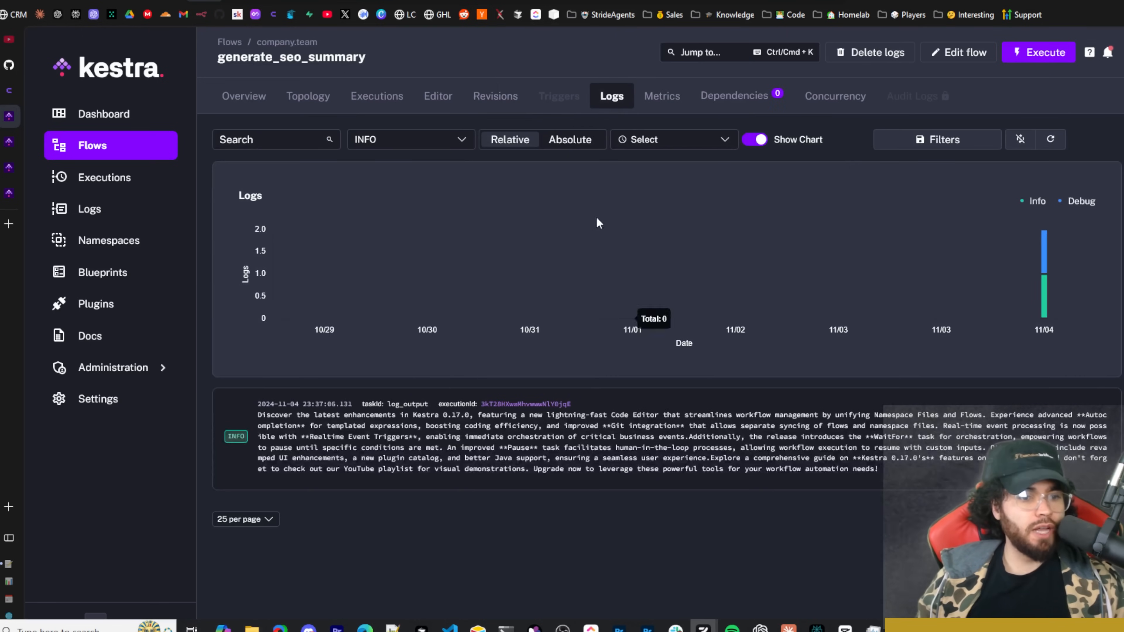
Review the flow's metrics, dependencies and concurrency limits, and return to its source editor
left_click(661, 99)
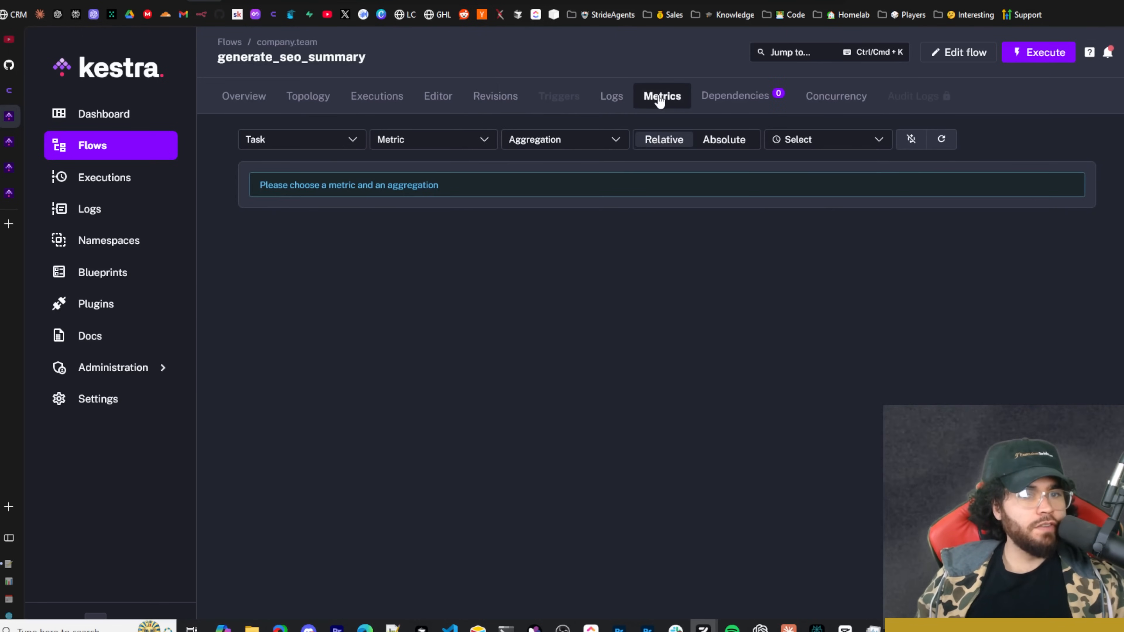
left_click(735, 100)
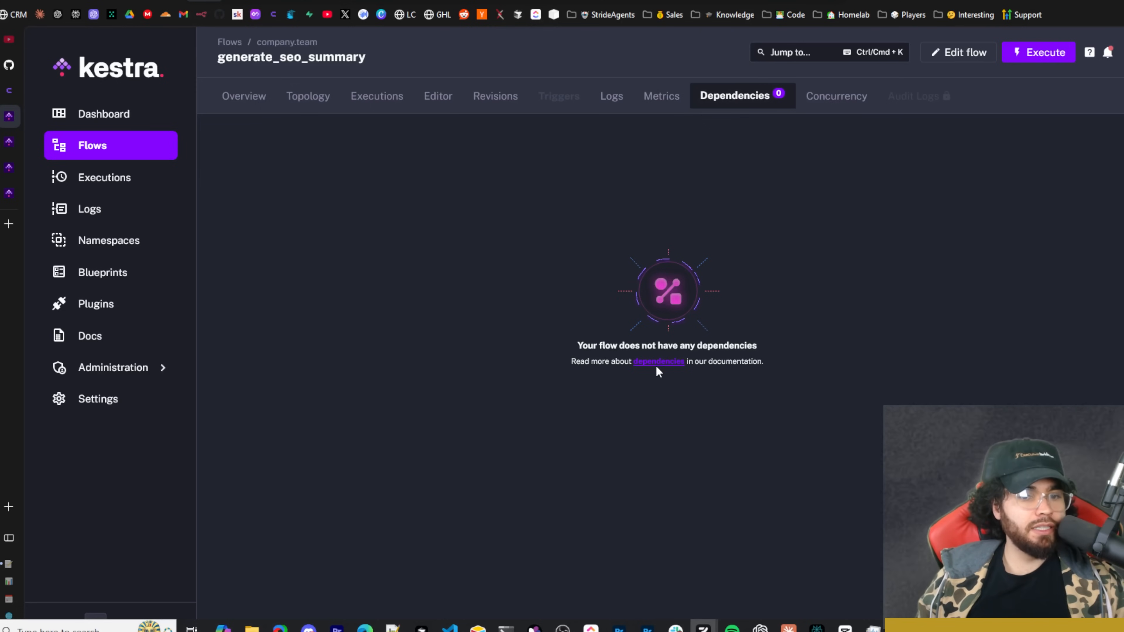
left_click(813, 108)
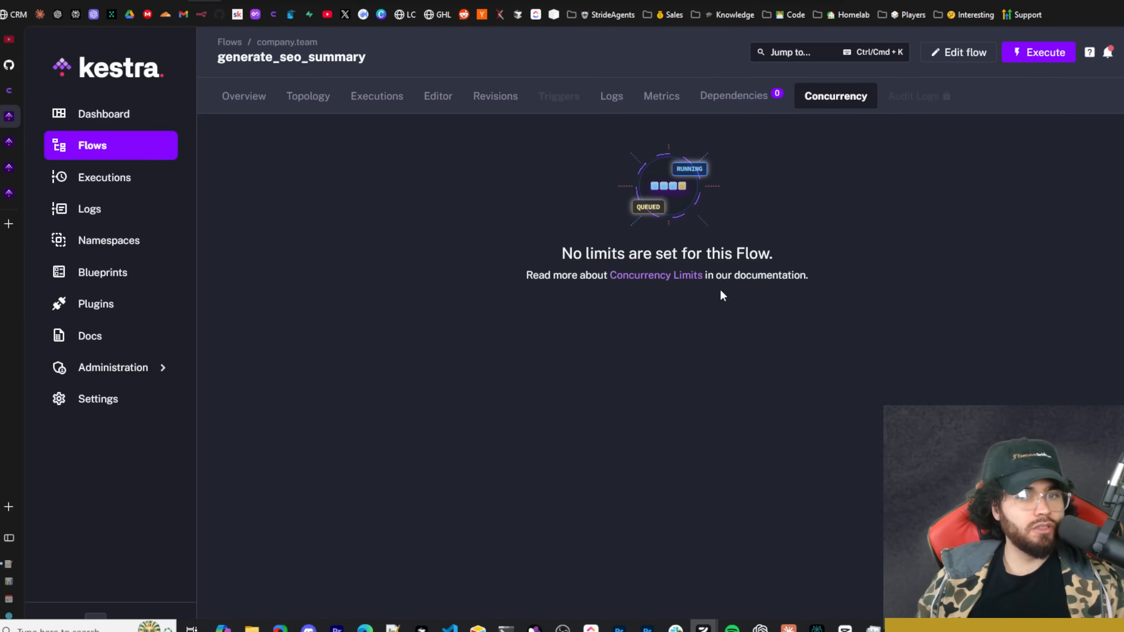
left_click(438, 97)
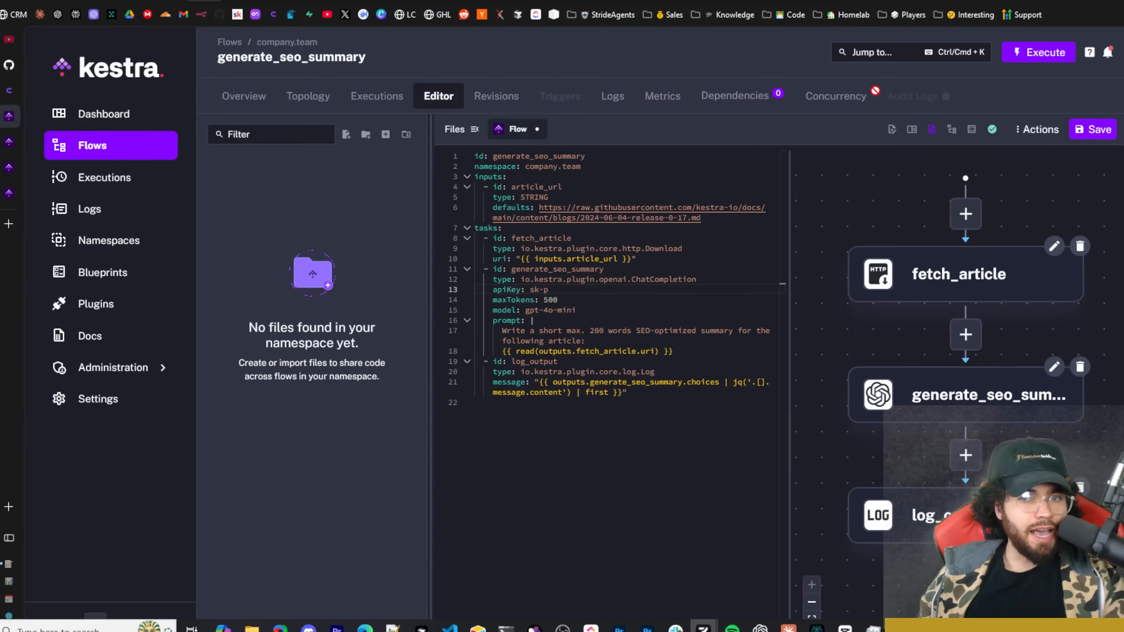
left_click(883, 49)
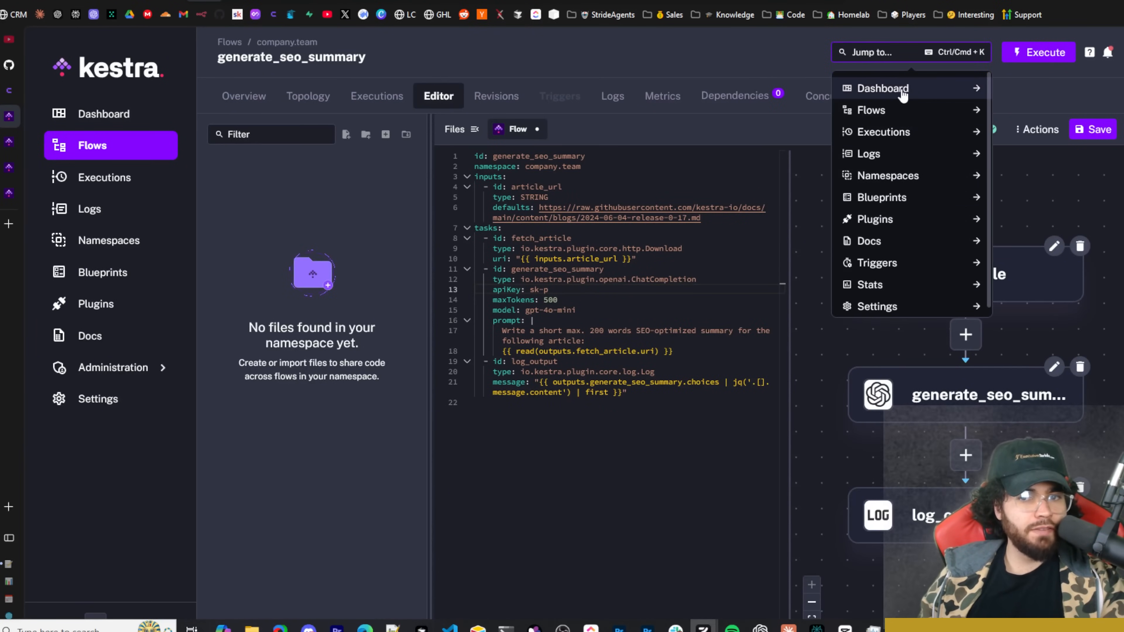
left_click(922, 89)
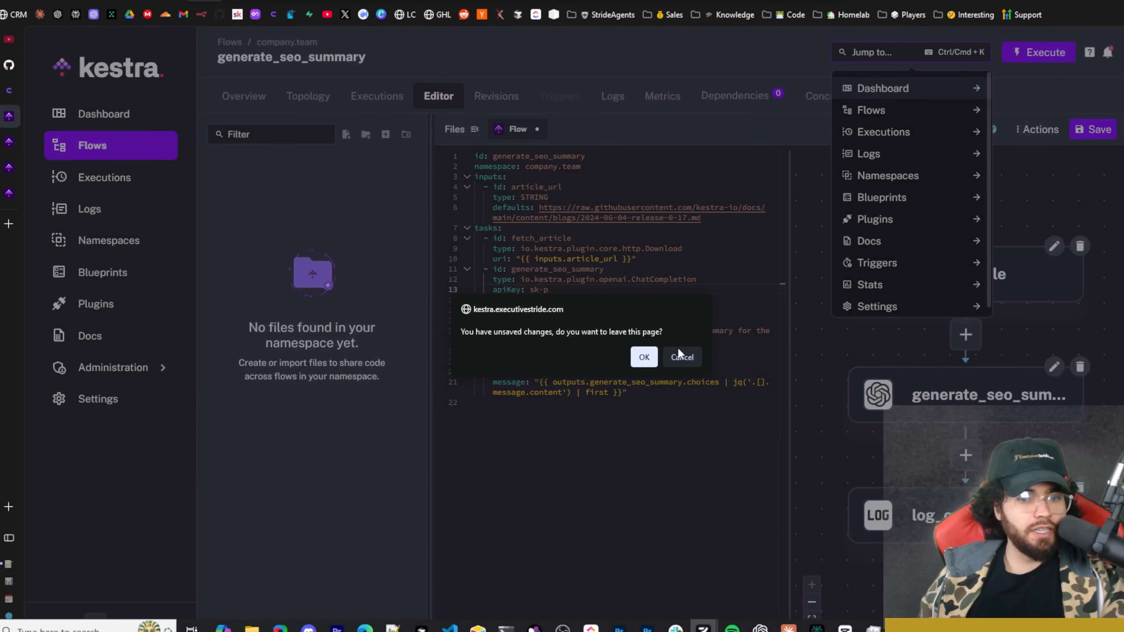
left_click(679, 356)
left_click(675, 364)
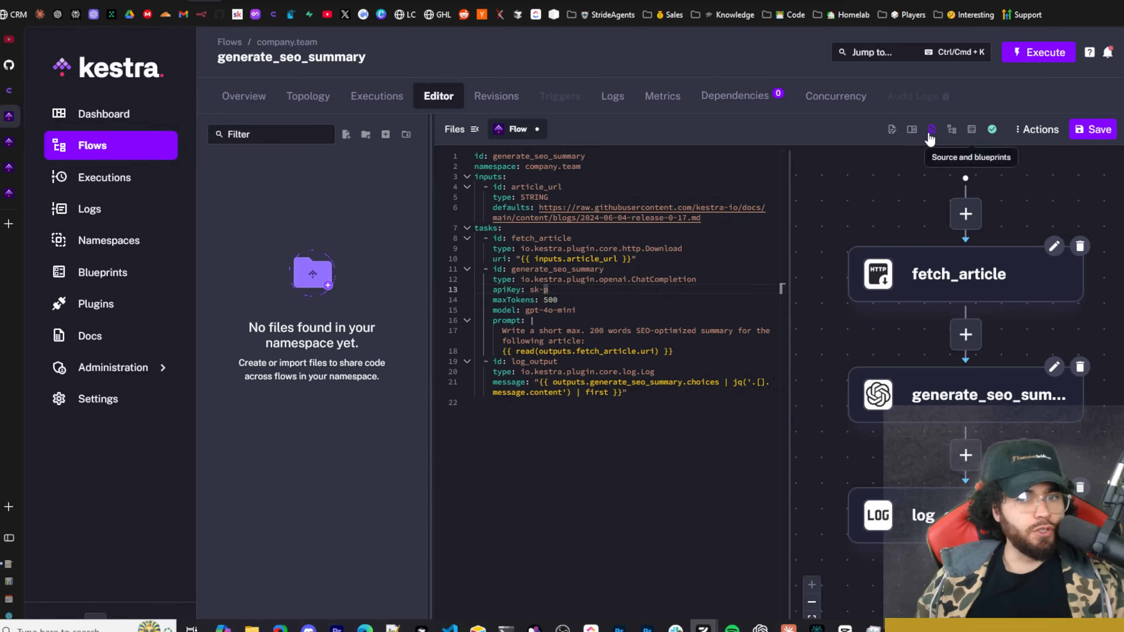
View the flow as source only, and with documentation alongside to examine the flow properties and the ChatCompletion reference
left_click(895, 136)
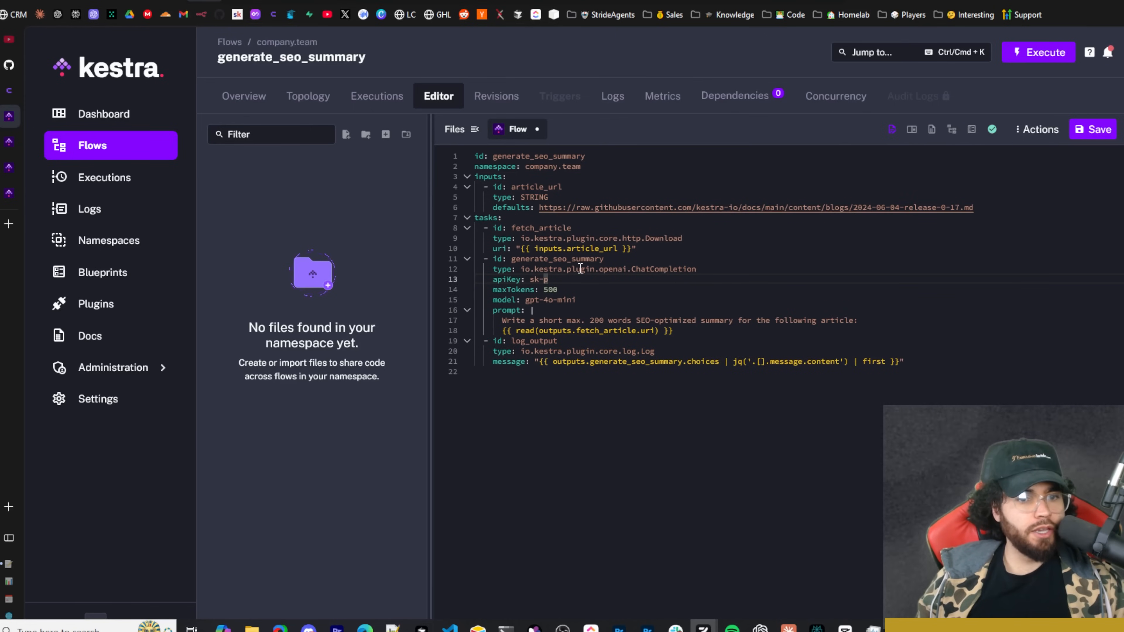
left_click_drag(475, 157, 501, 156)
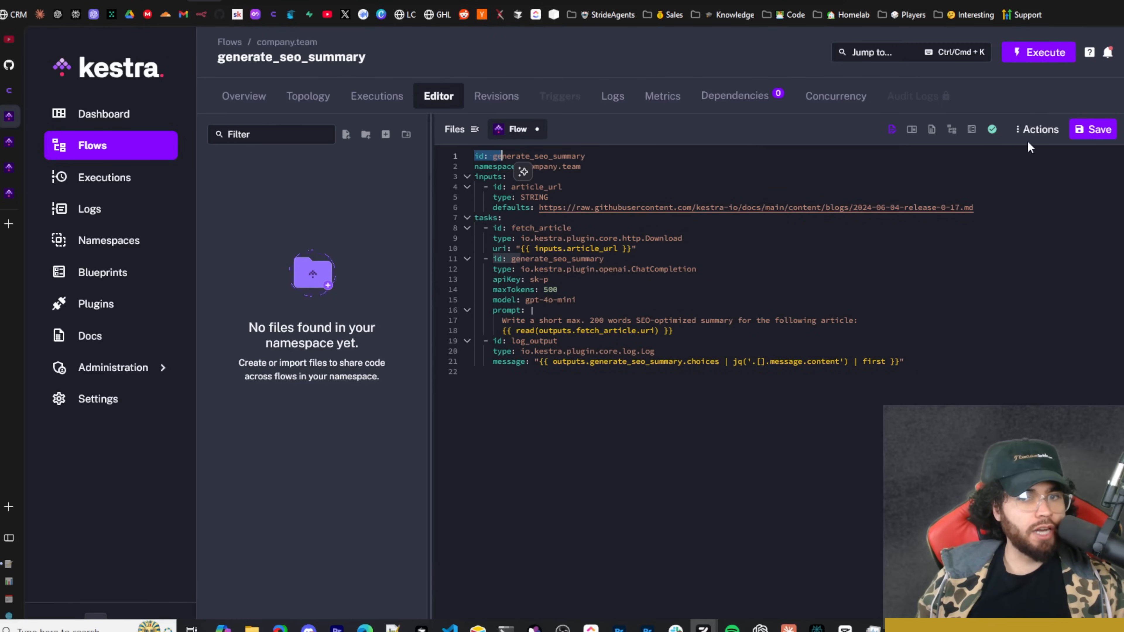
left_click(912, 130)
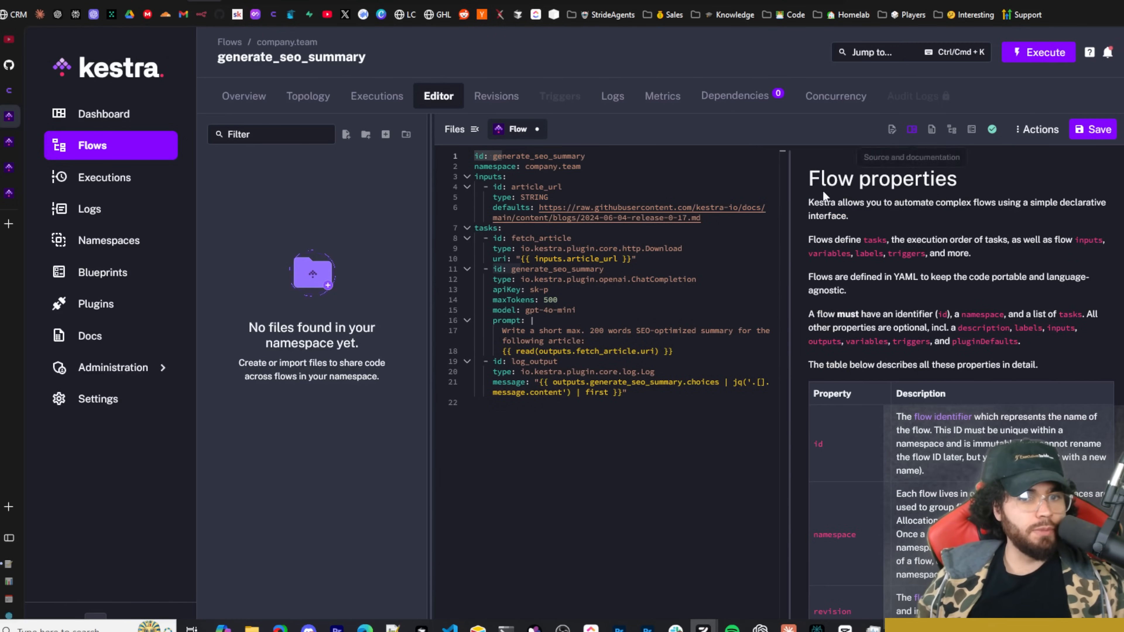
left_click_drag(489, 197, 555, 199)
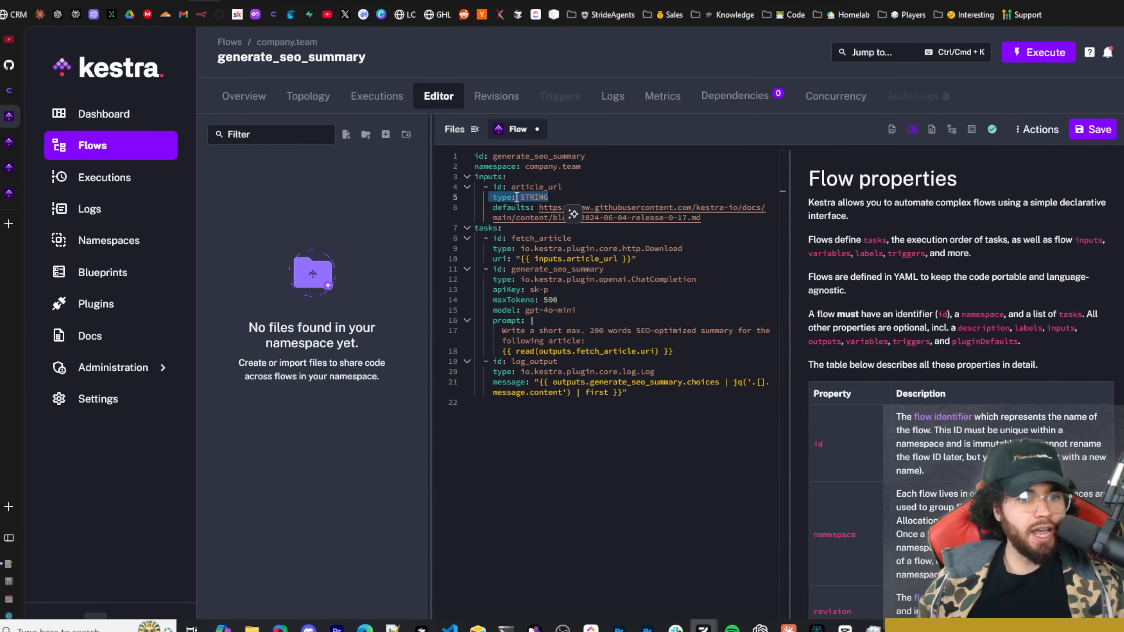
left_click_drag(488, 249, 557, 269)
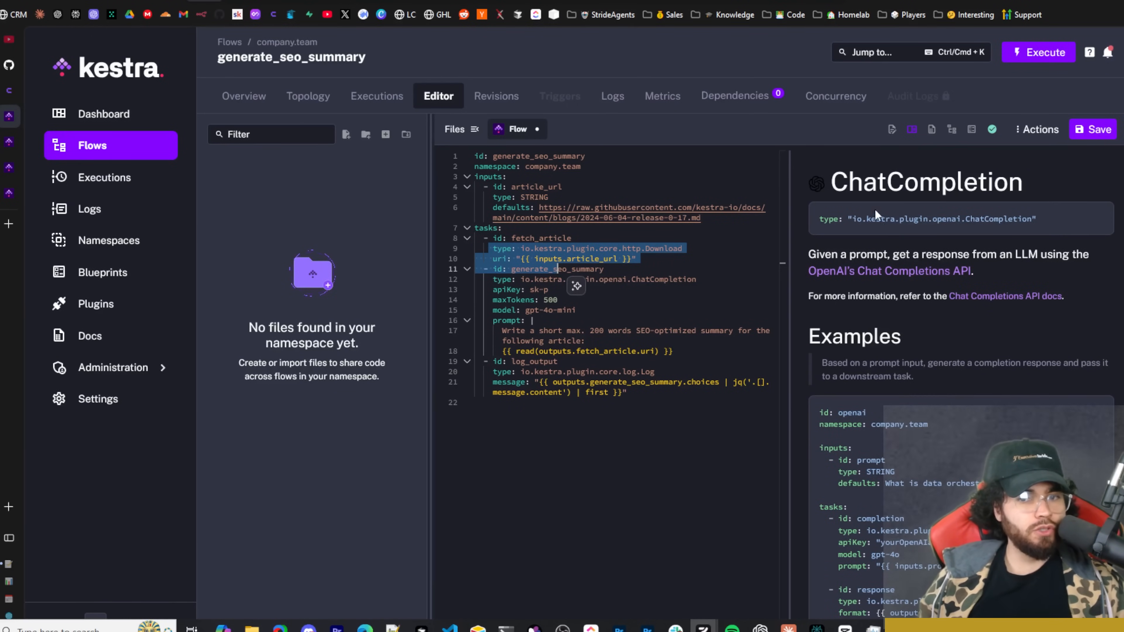
left_click_drag(849, 184, 941, 183)
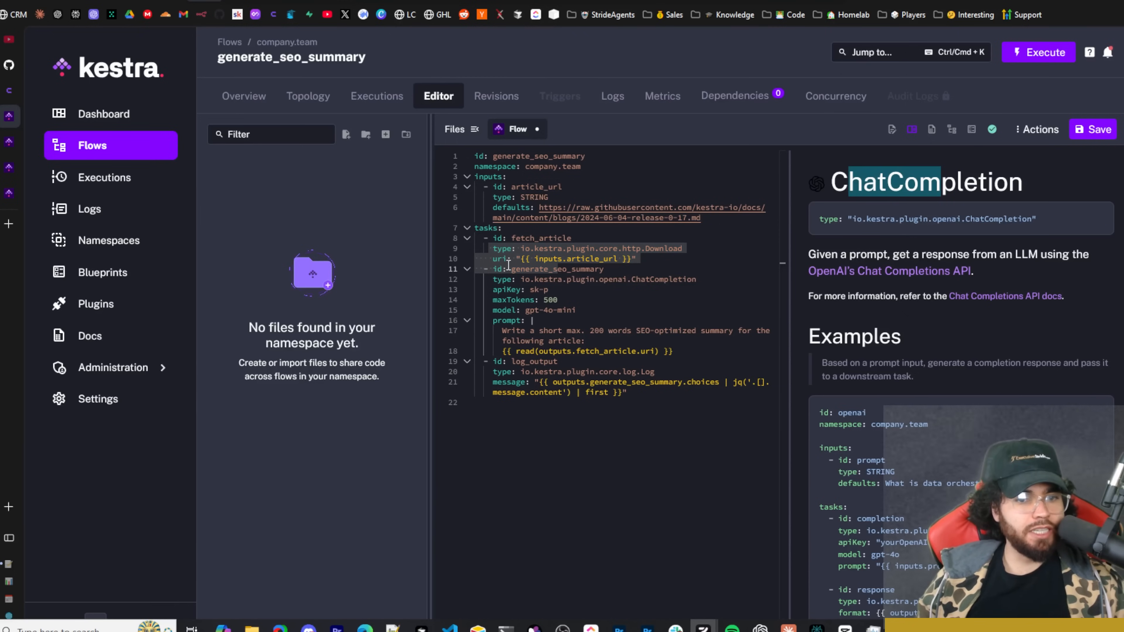
Examine the model, prompt and log_output lines of the source together with the Log and ChatCompletion task documentation
left_click_drag(489, 309, 633, 351)
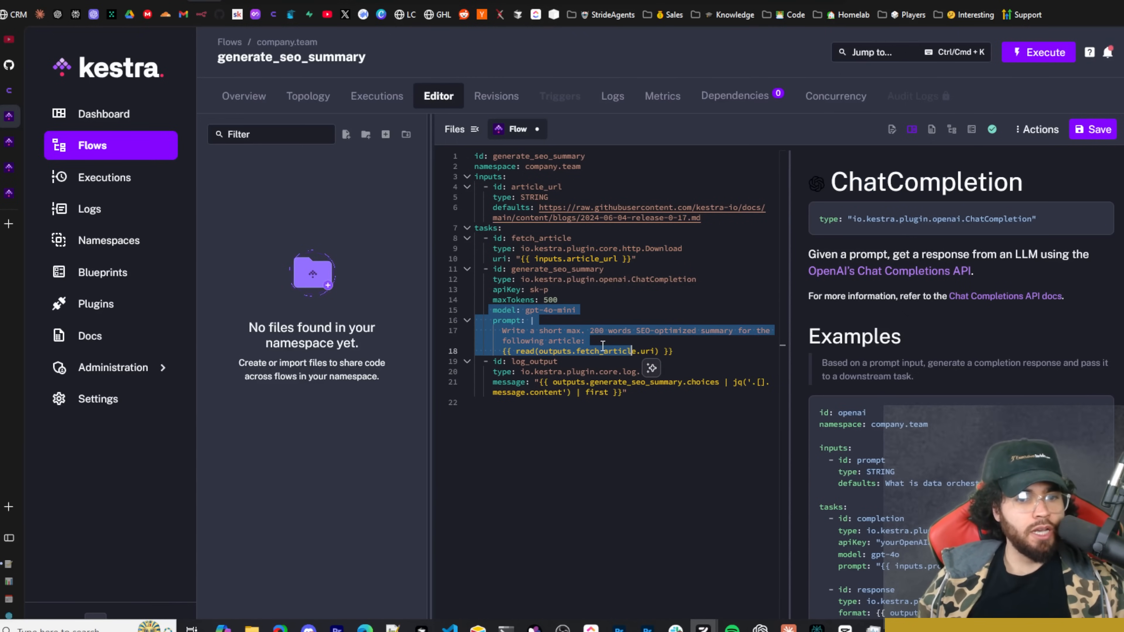
left_click_drag(487, 363, 624, 382)
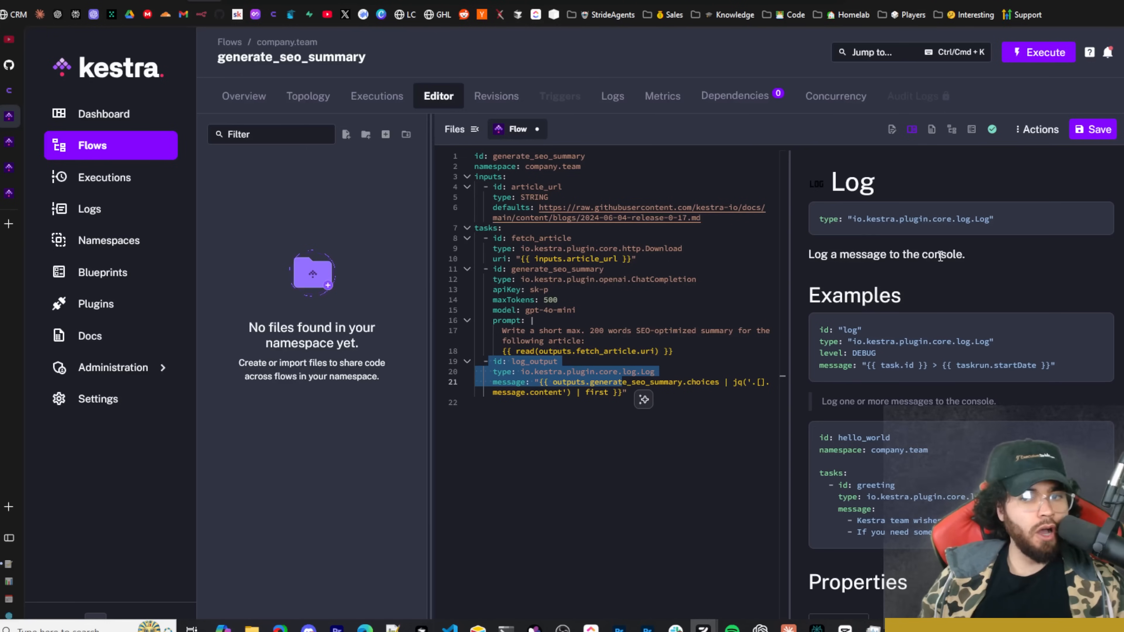
scroll(892, 258, "down", 10)
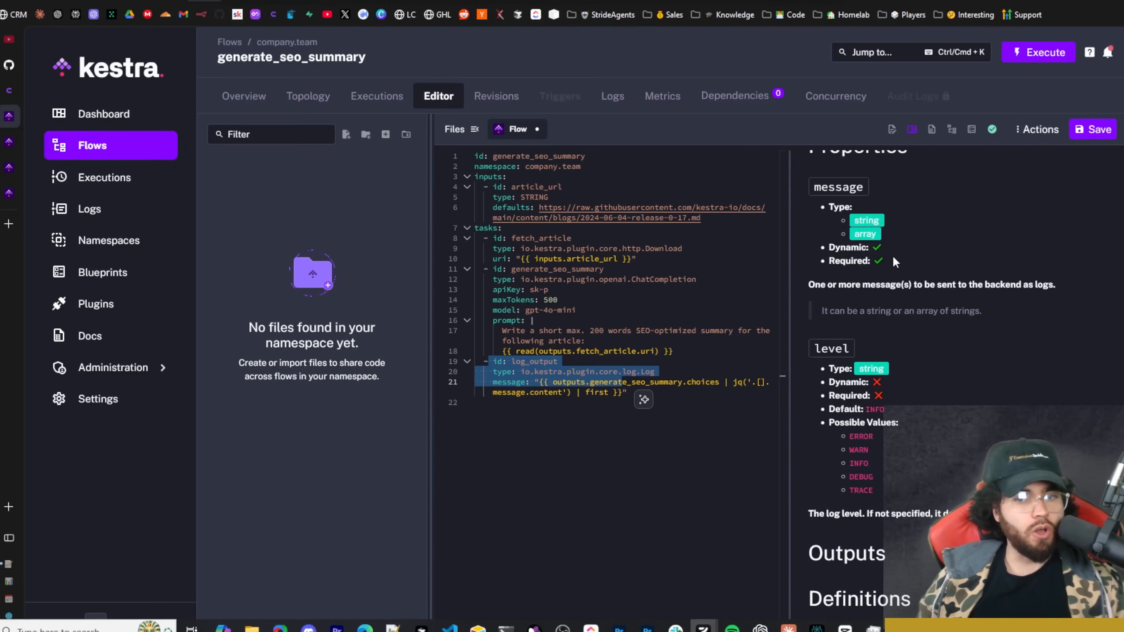
scroll(899, 275, "up", 10)
left_click_drag(495, 280, 570, 311)
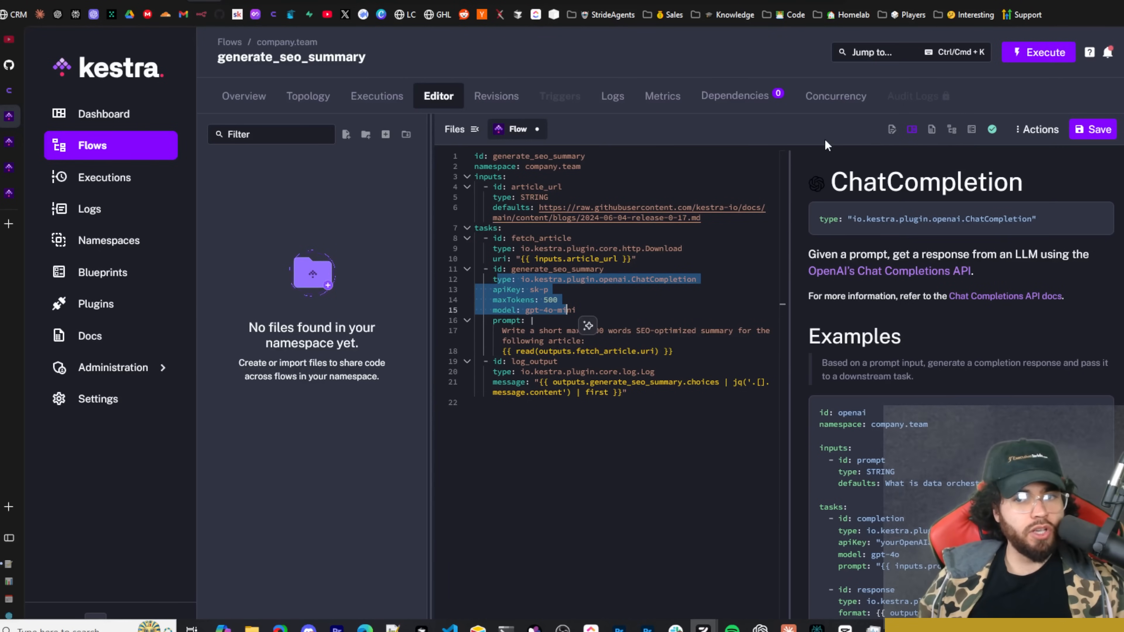
Show the source with its topology, open the fetch_article task for editing and browse the available task types
left_click(933, 132)
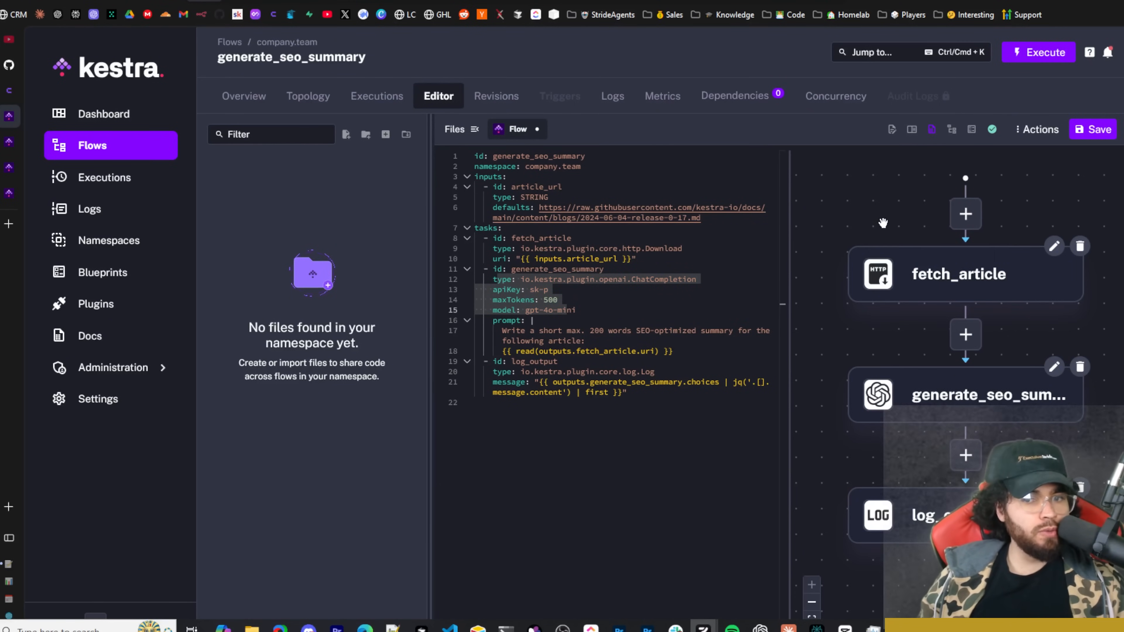
left_click_drag(913, 244, 894, 185)
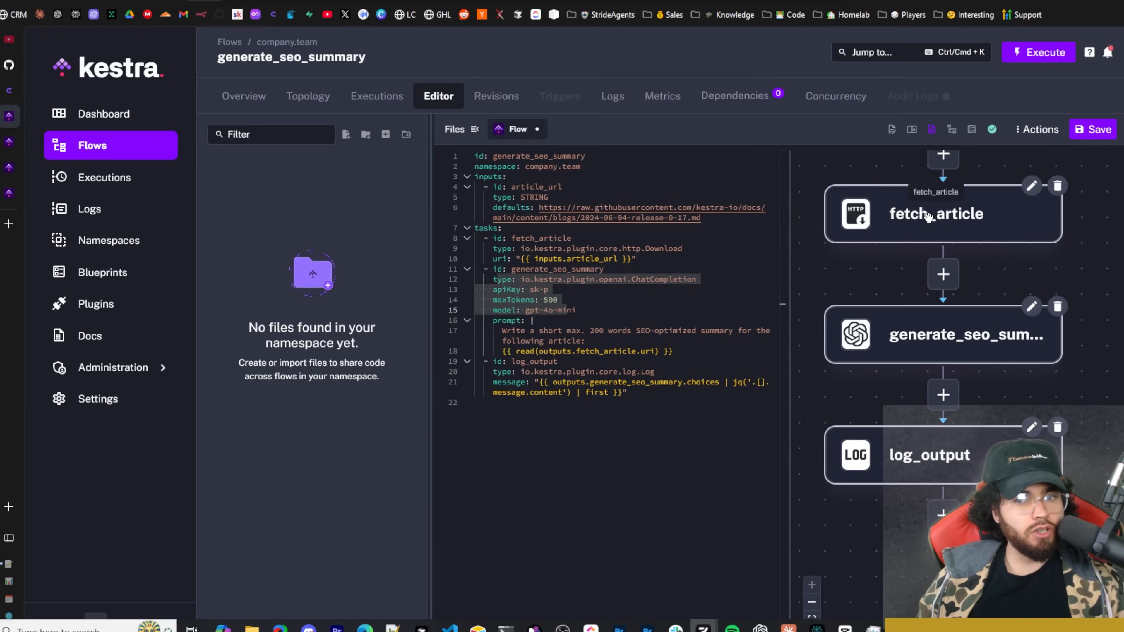
left_click(1029, 185)
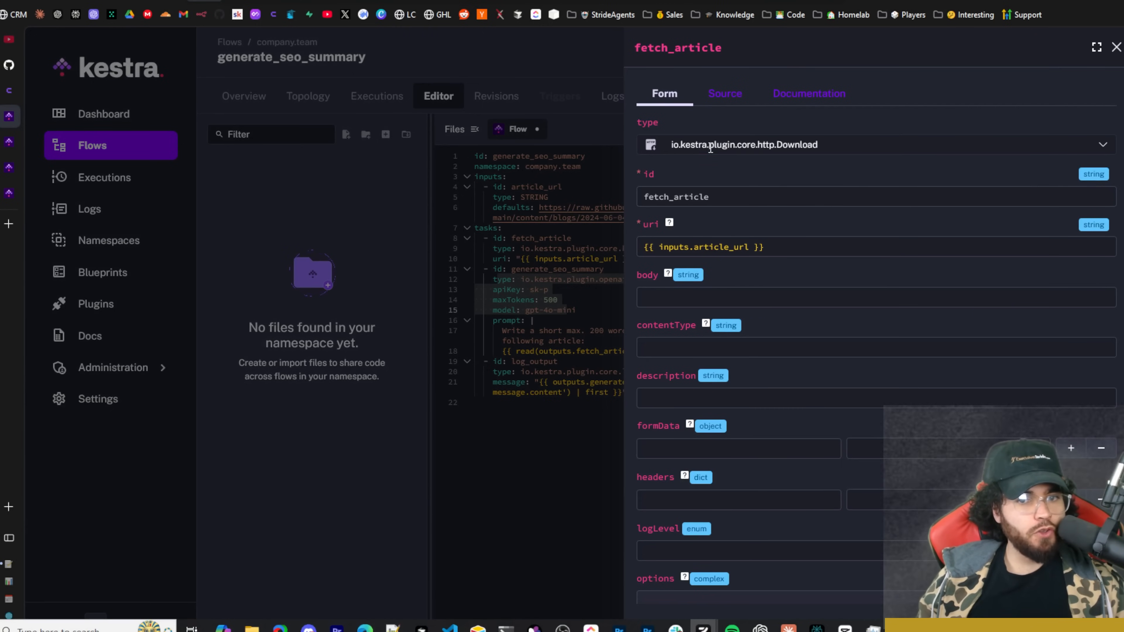
left_click(1107, 147)
scroll(832, 239, "up", 10)
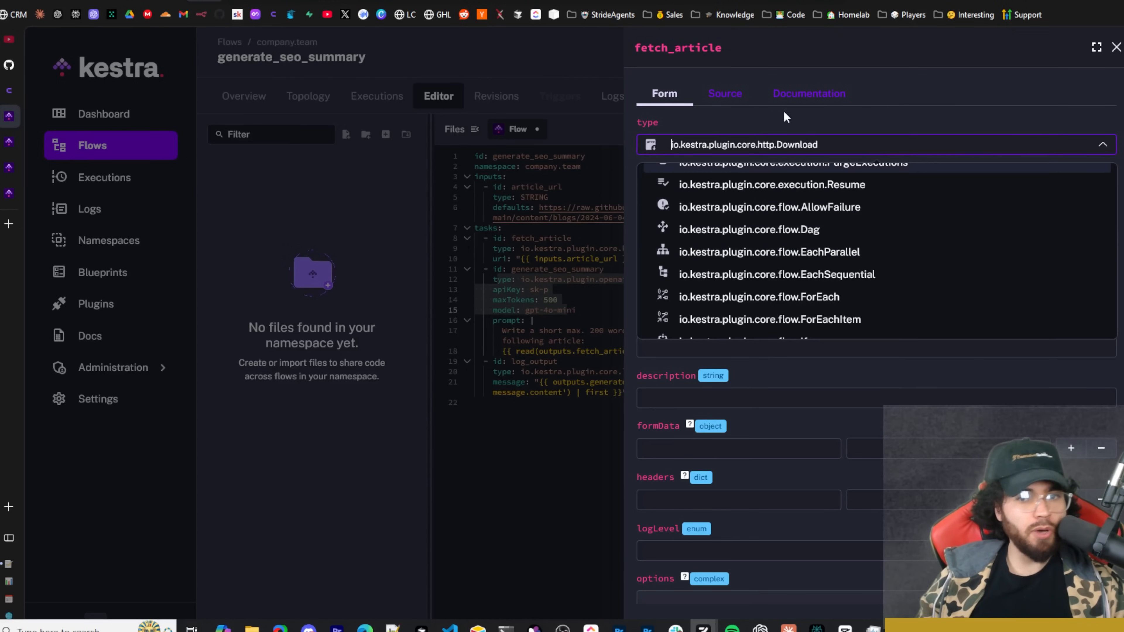
scroll(823, 261, "up", 10)
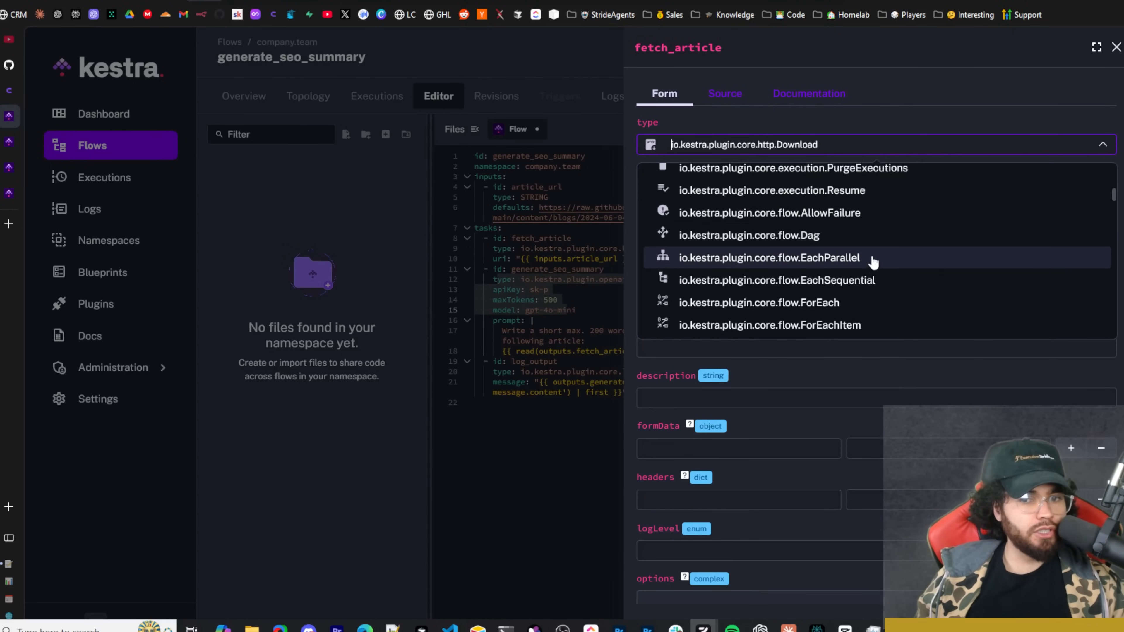
scroll(815, 262, "up", 10)
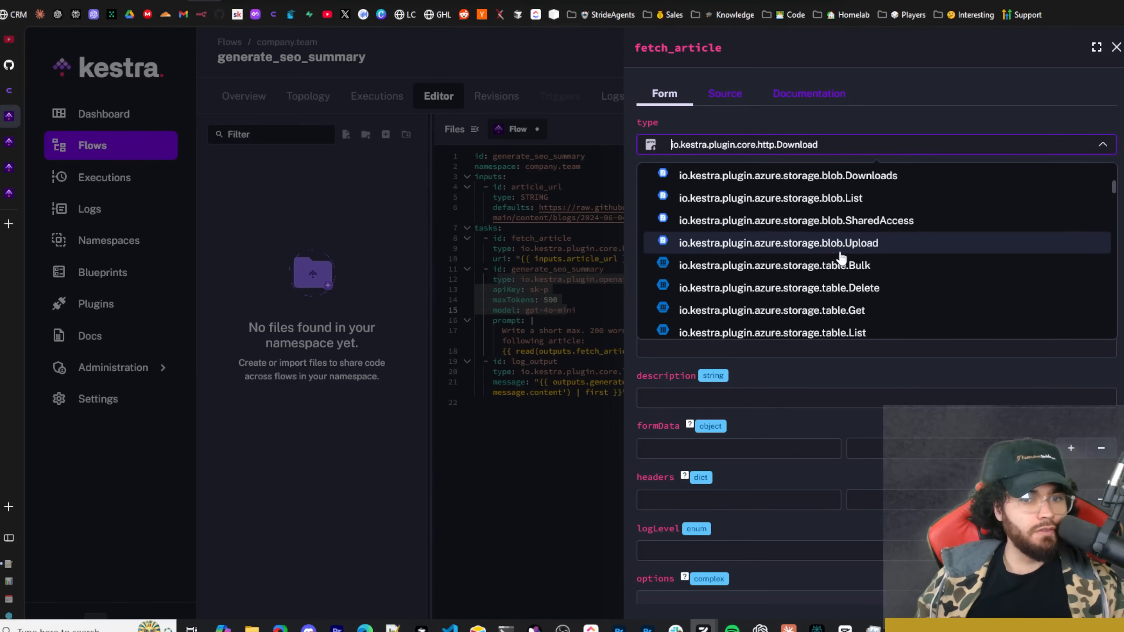
left_click(863, 143)
Look over the fetch_article task's id, uri and optional fields through to its request method, and close the form
mouse_move(664, 196)
left_mouse_down()
mouse_move(705, 197)
mouse_move(650, 195)
mouse_move(666, 196)
left_mouse_up()
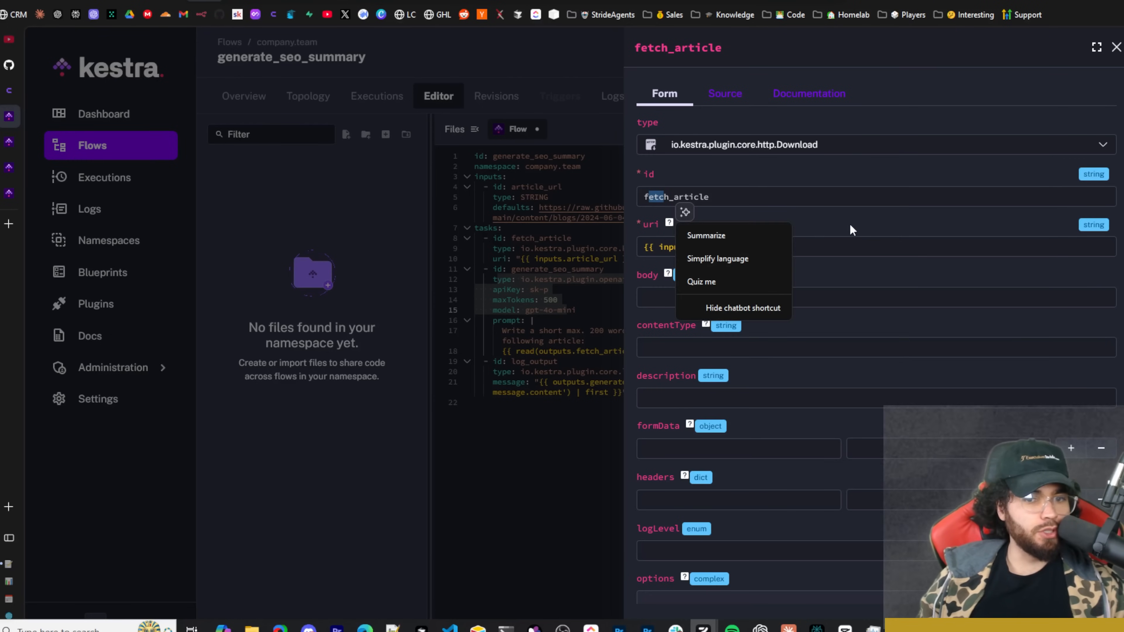
mouse_move(669, 223)
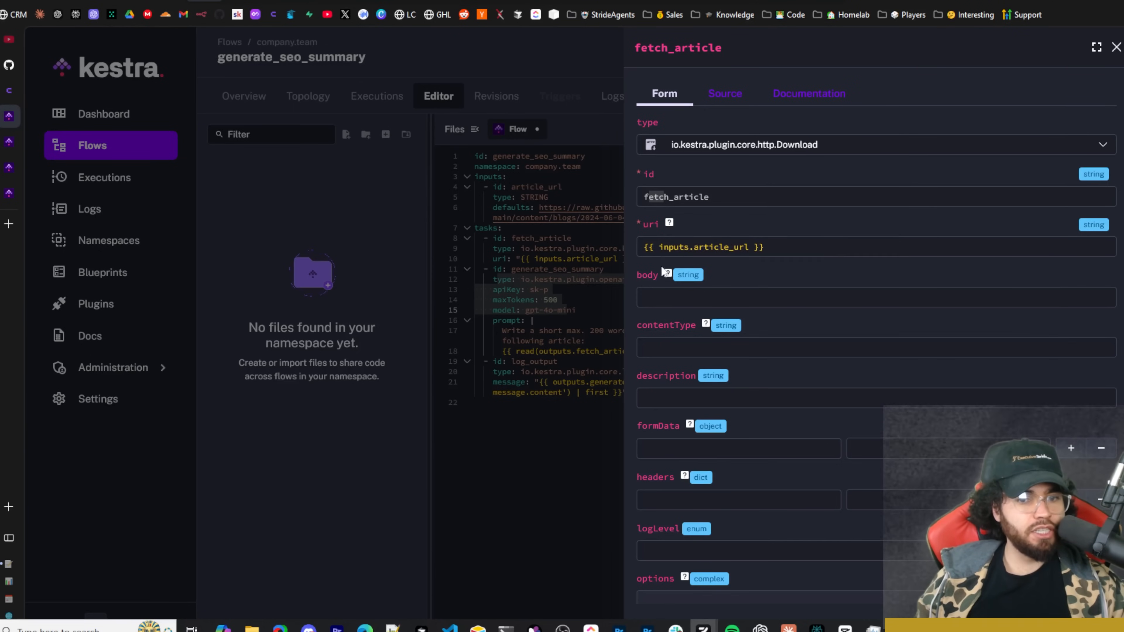
scroll(661, 152, "down", 3)
scroll(711, 184, "down", 7)
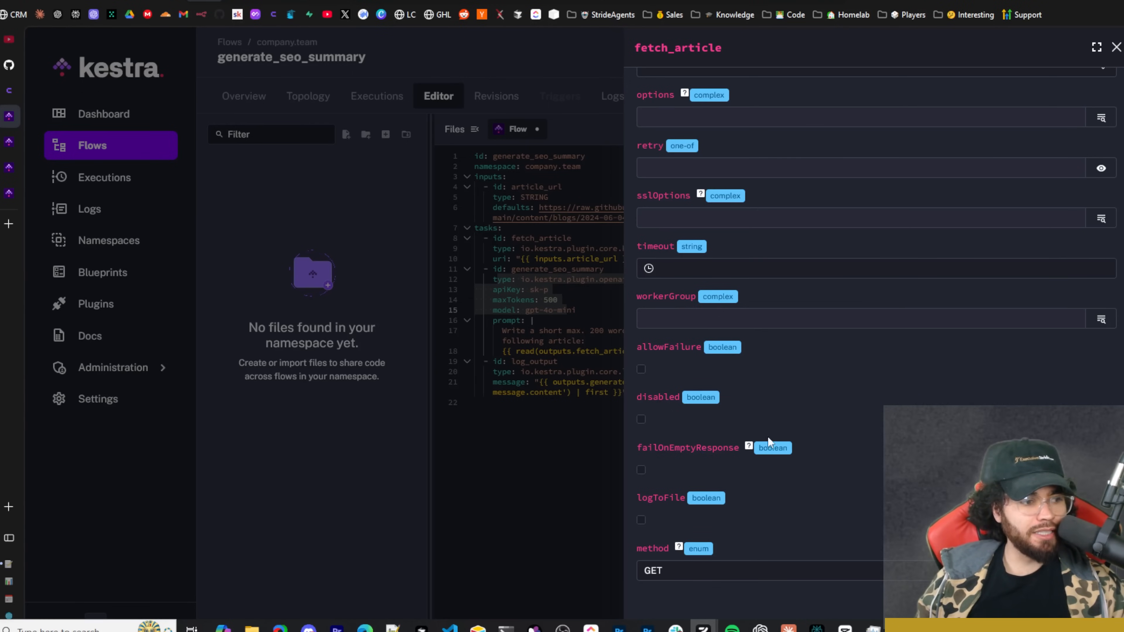
key("super+Left")
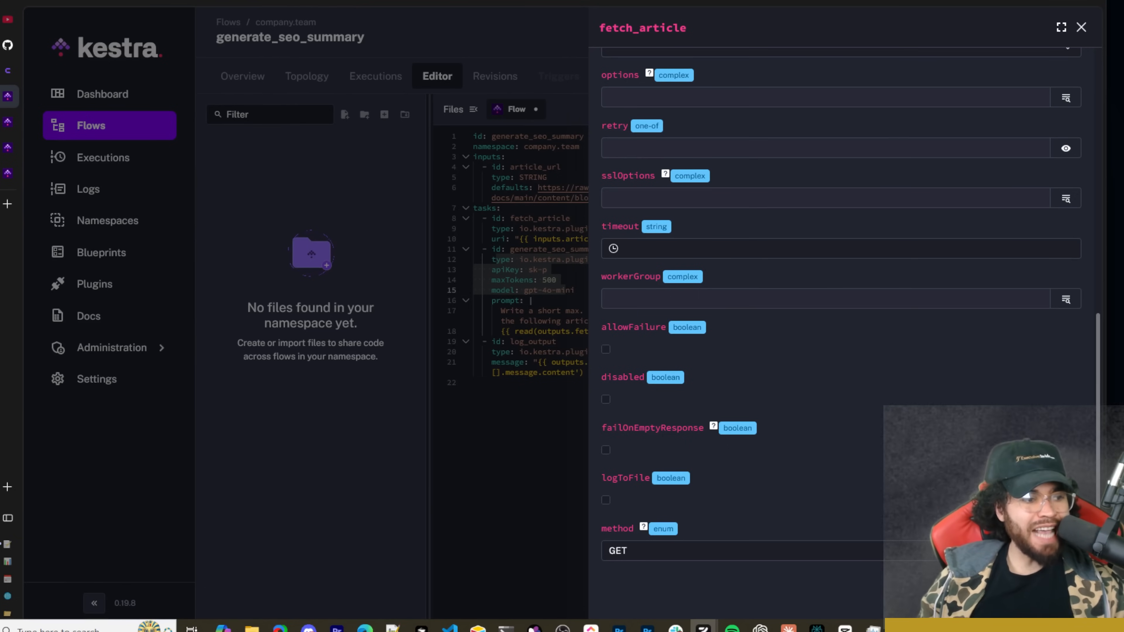
left_click(1079, 32)
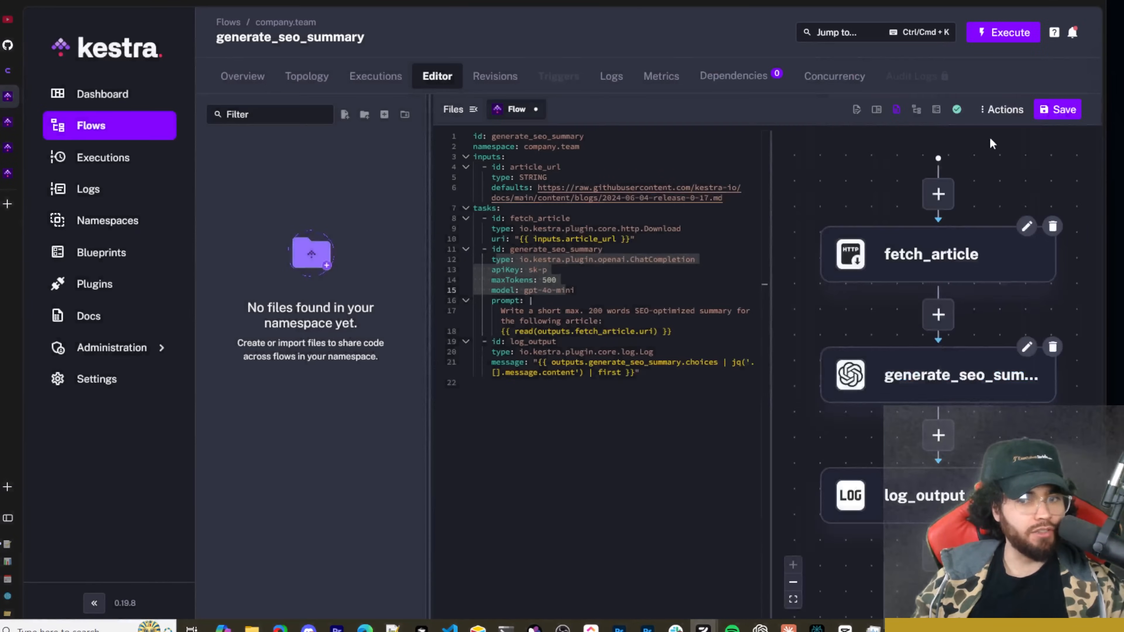
Look at the form for adding a task after fetch_article, and review fetch_article's own form, source and Download documentation
left_click(938, 313)
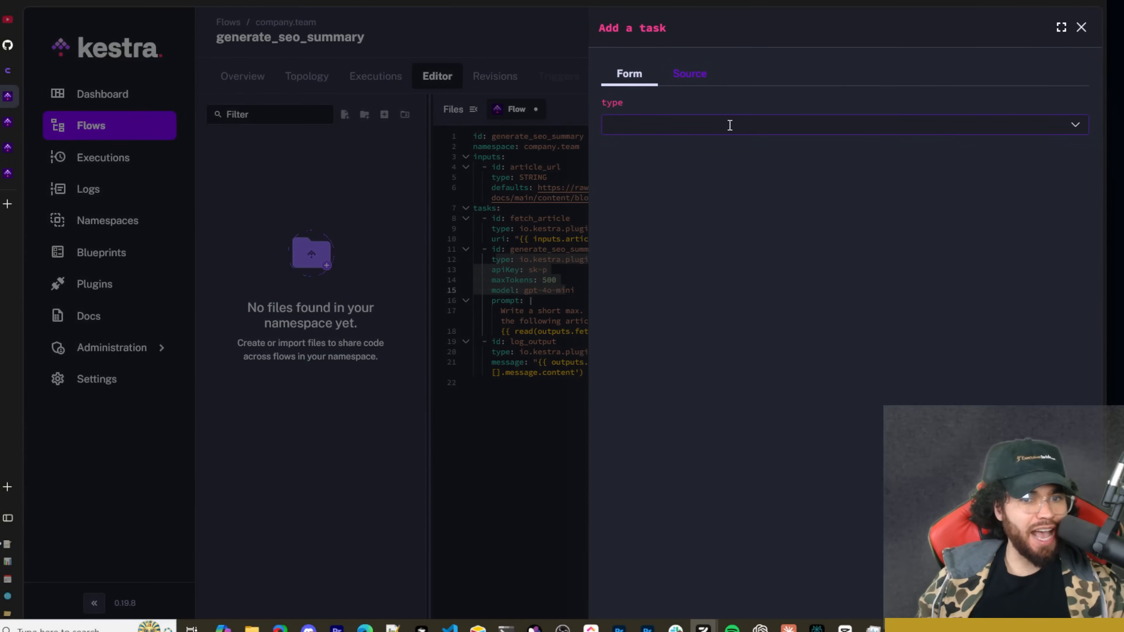
left_click(631, 78)
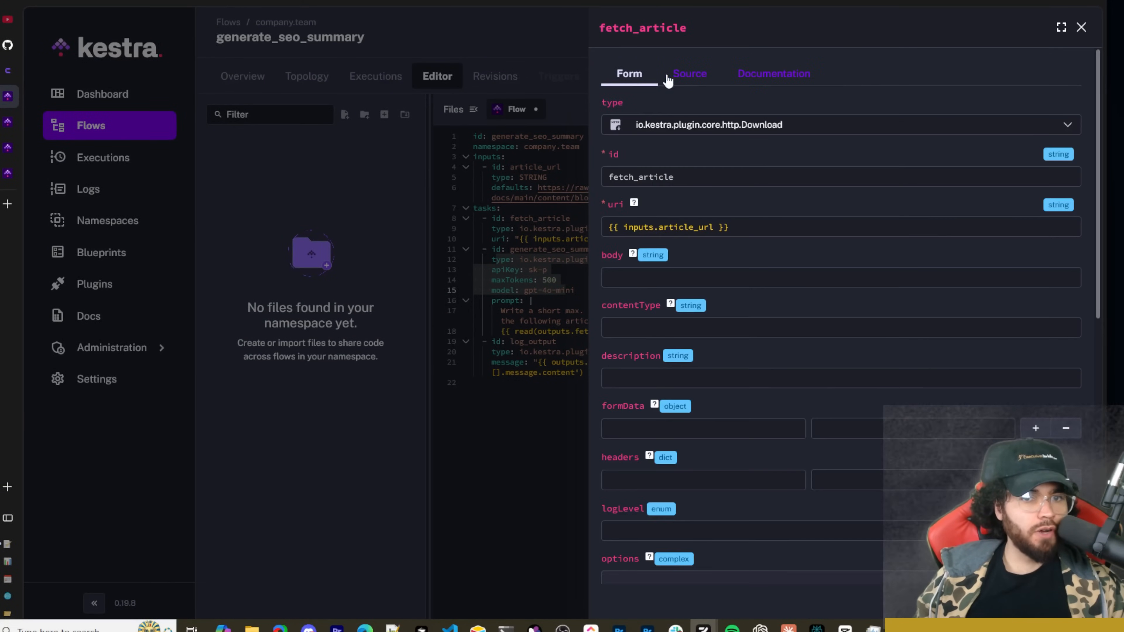
left_click(684, 77)
left_click(633, 77)
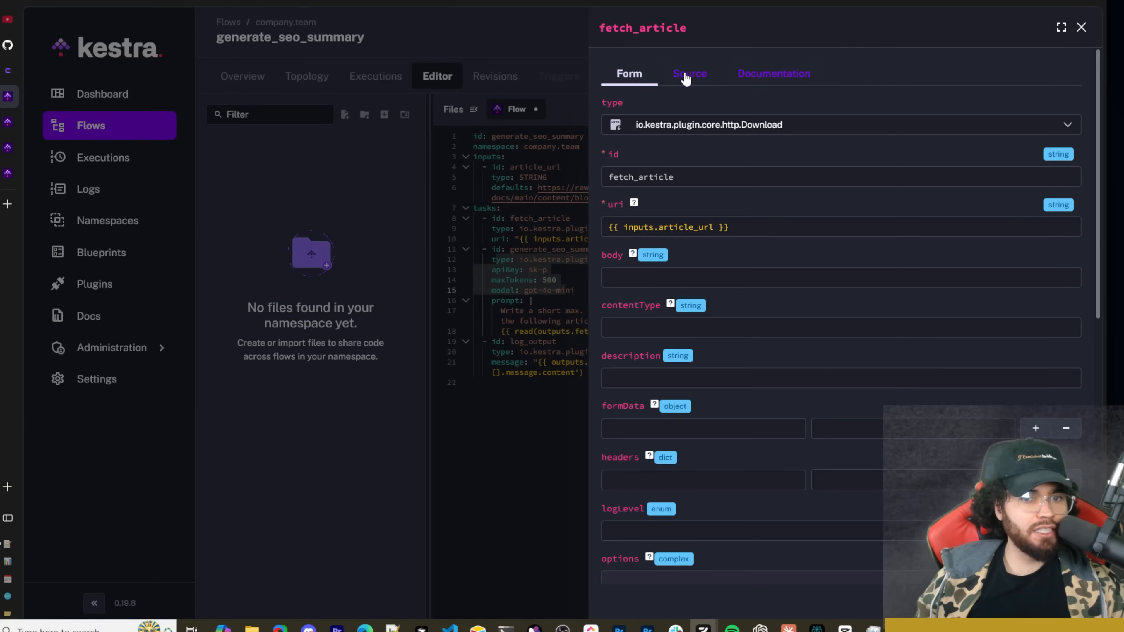
left_click(690, 78)
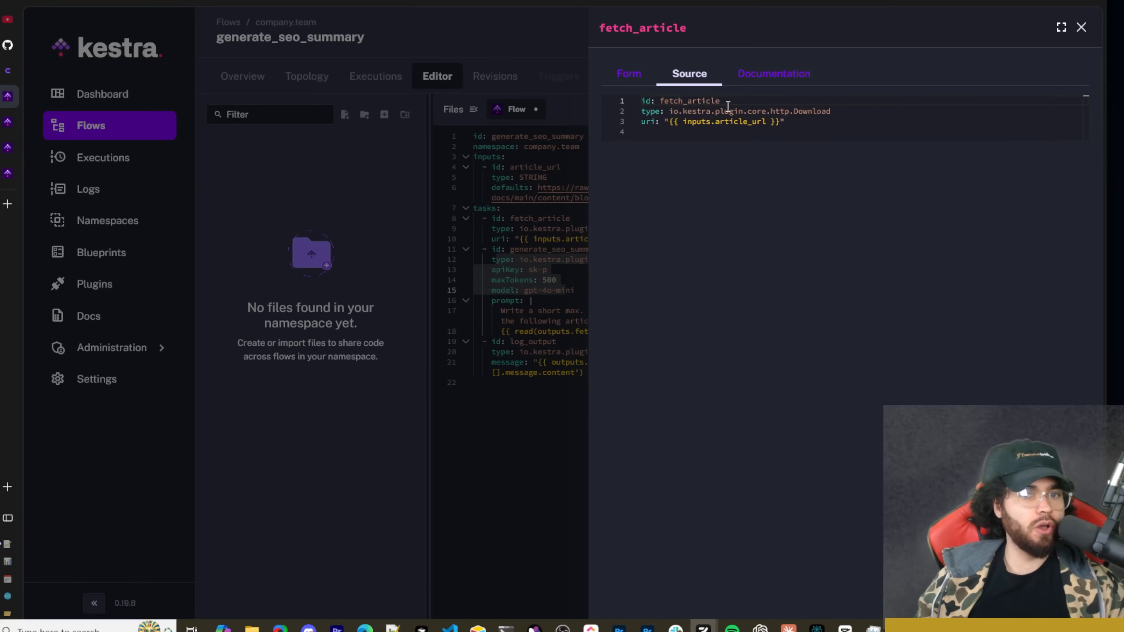
left_click_drag(748, 135, 608, 92)
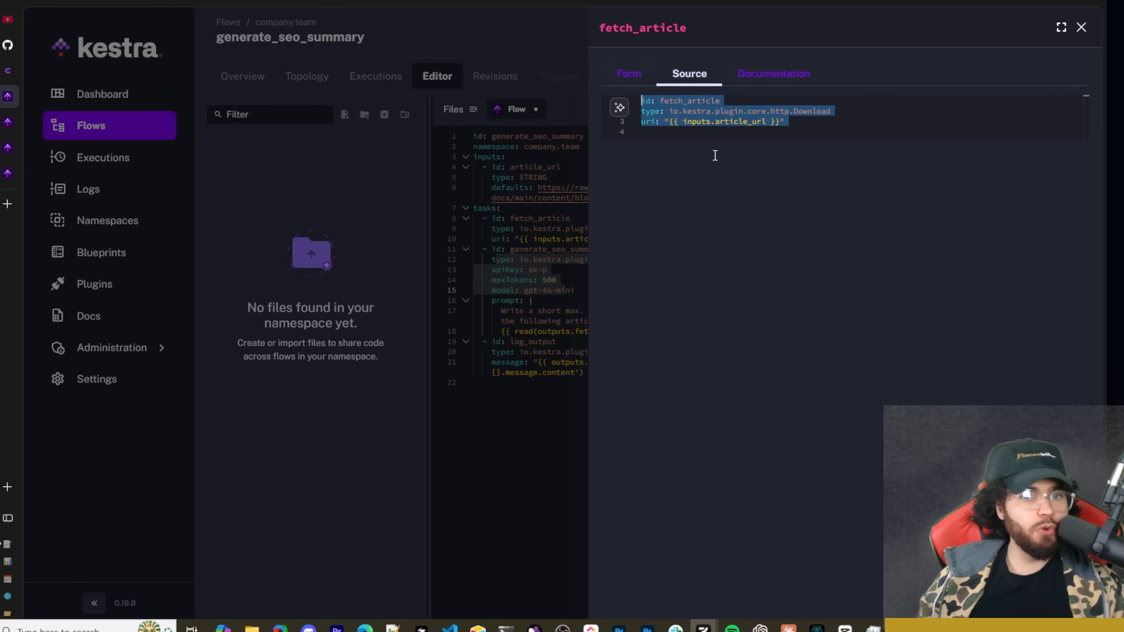
left_click(771, 74)
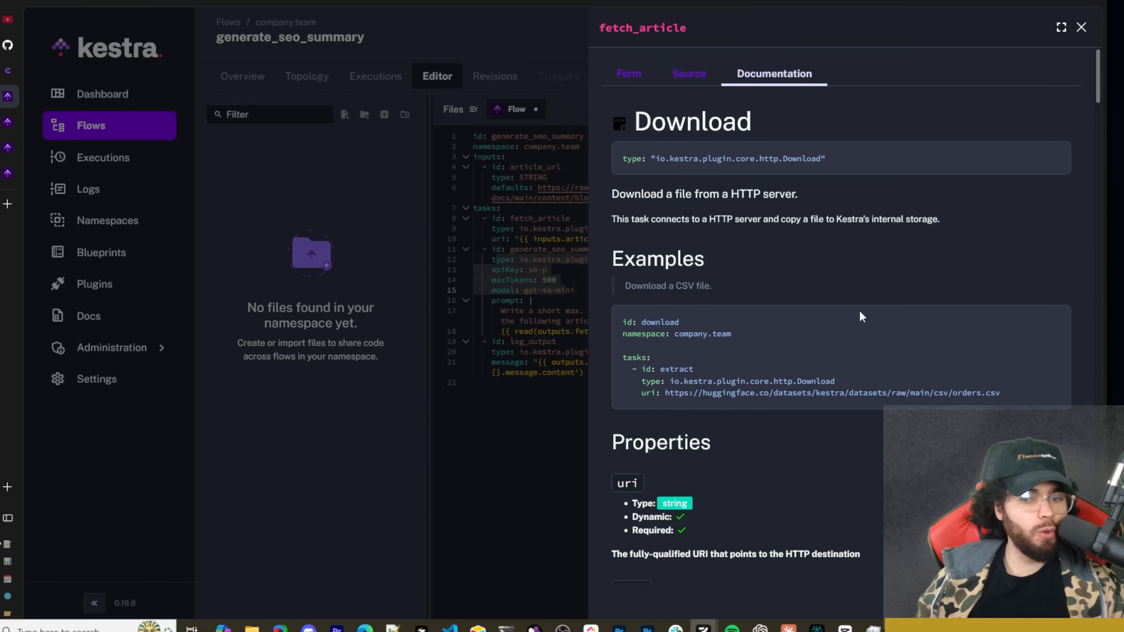
left_click(1084, 28)
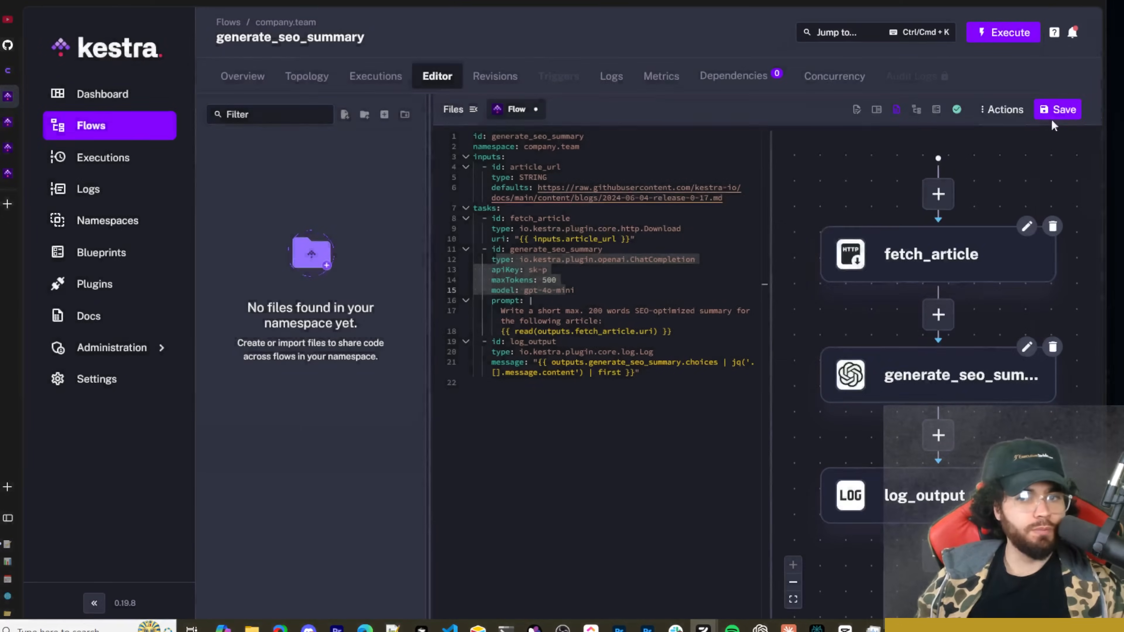
Show the flow's topology on its own, toggle the namespace file list, and look inside the Test folder
left_click(917, 110)
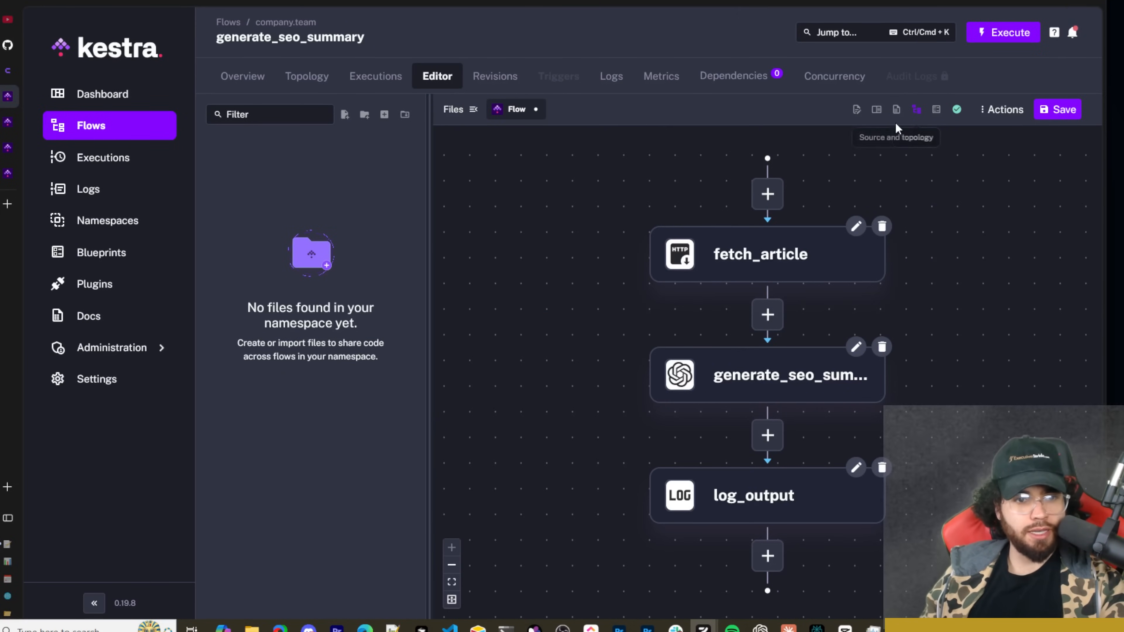
left_click(456, 110)
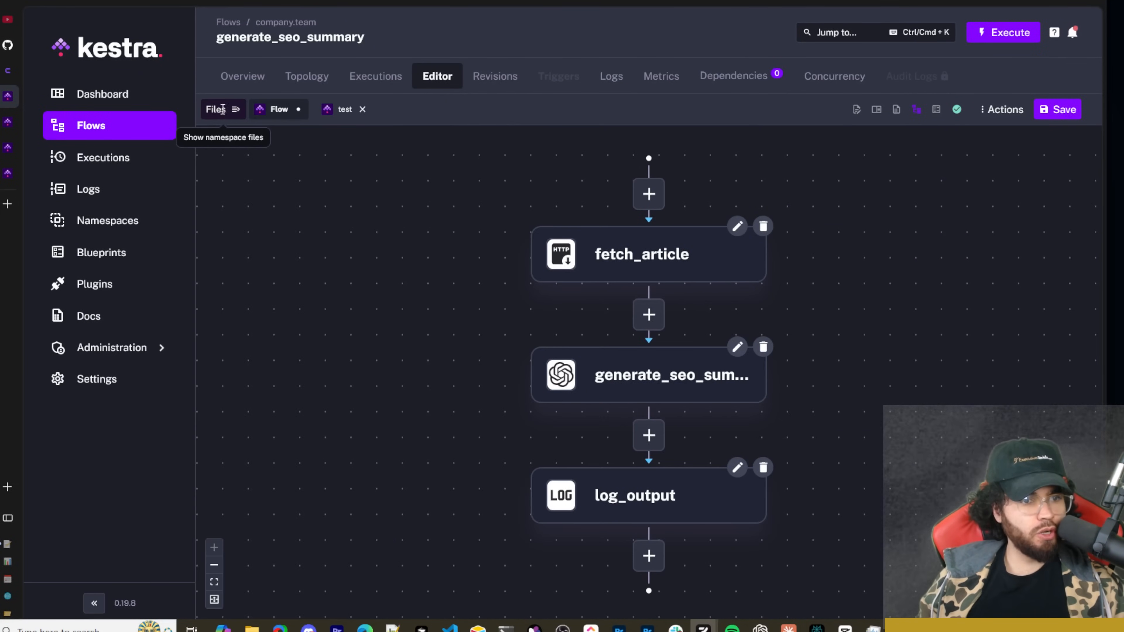
left_click(215, 115)
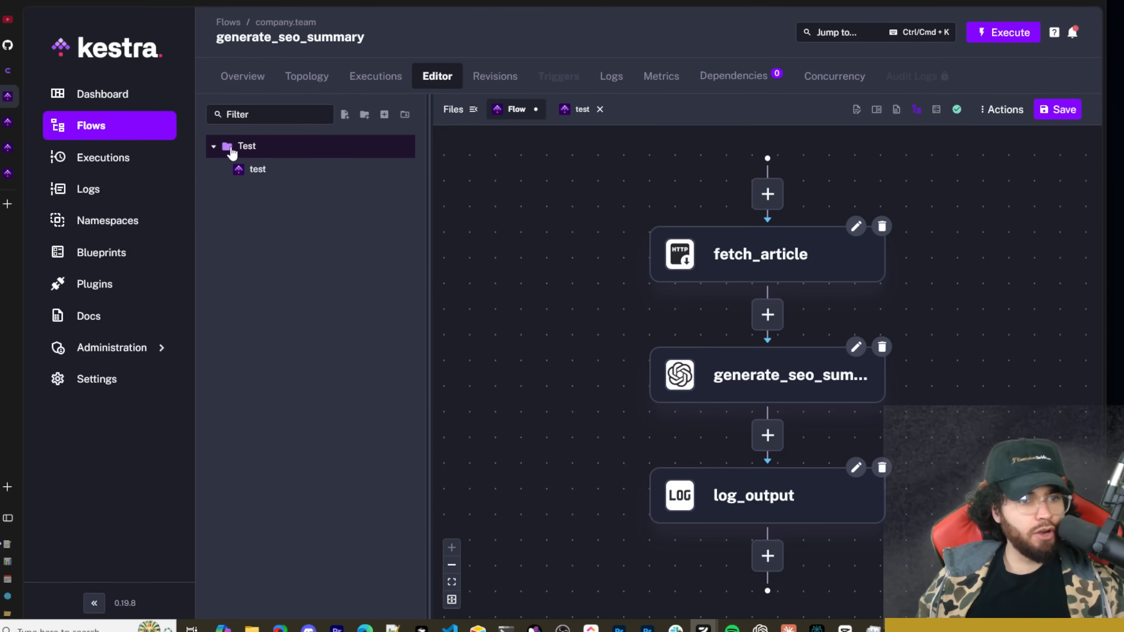
left_click(212, 146)
left_click(213, 146)
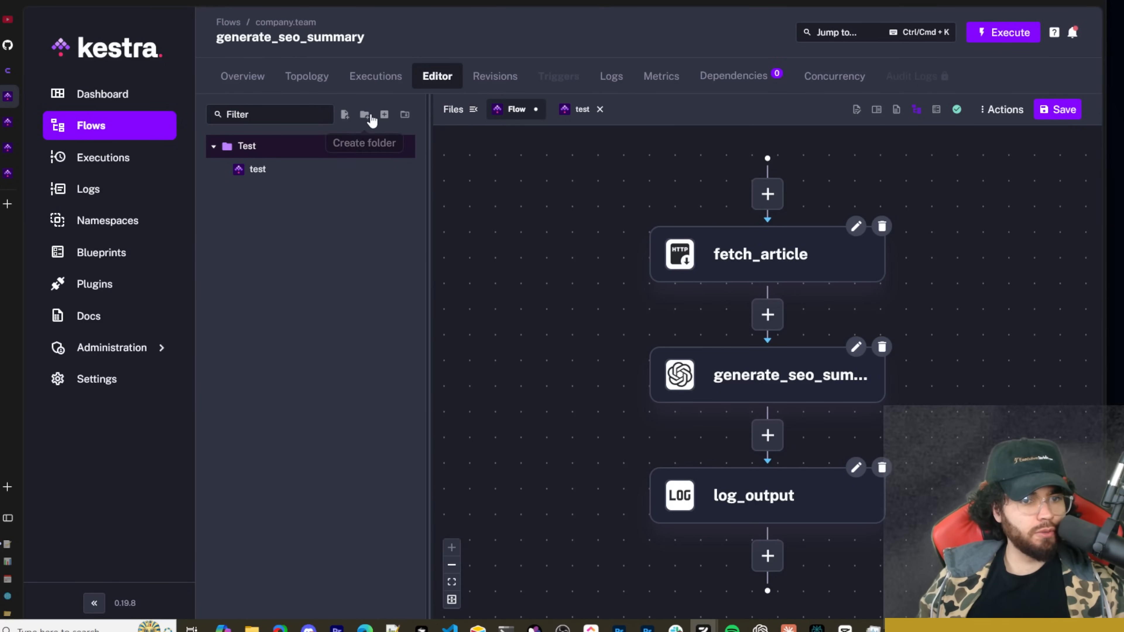
left_click(364, 116)
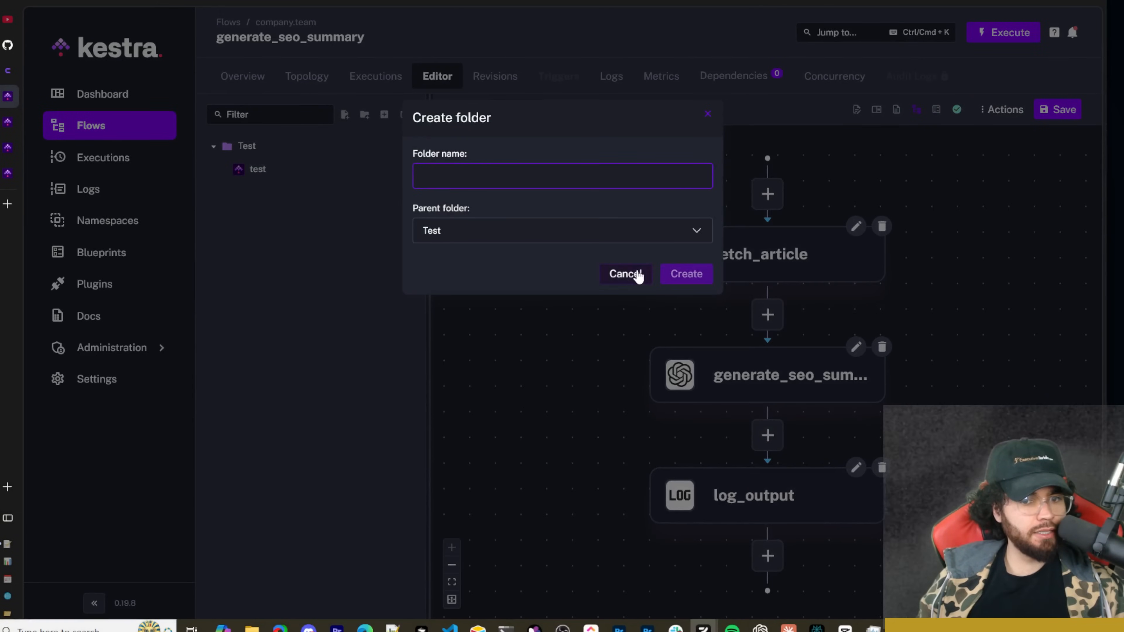
left_click(496, 228)
left_click(563, 289)
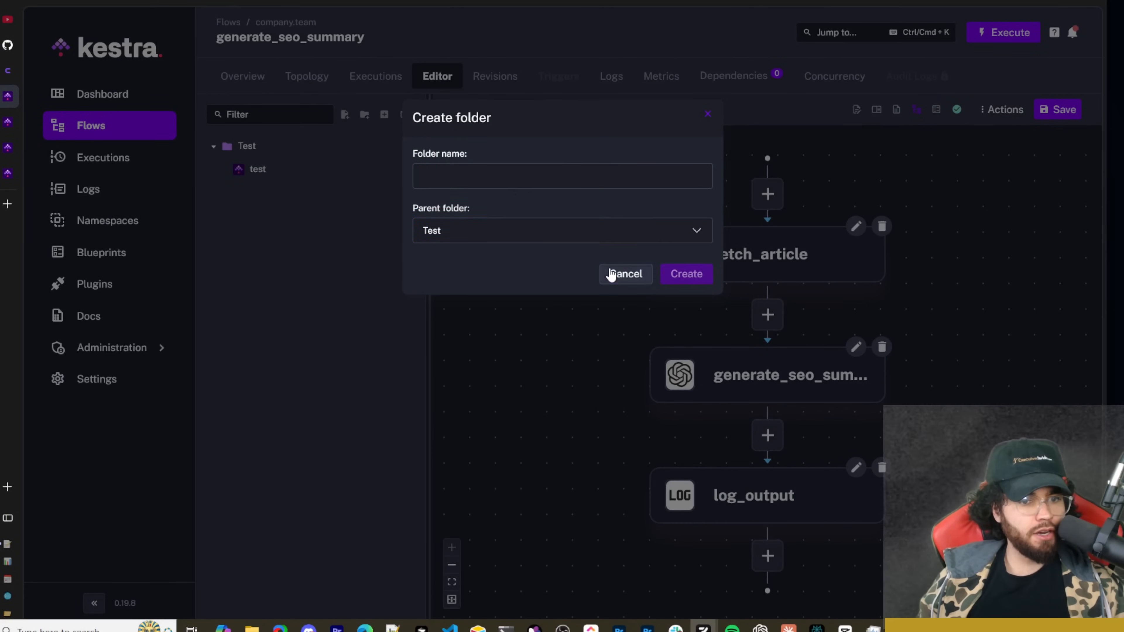
left_click(620, 272)
Open the test file in the Test folder and delete it from the namespace files
left_click(248, 169)
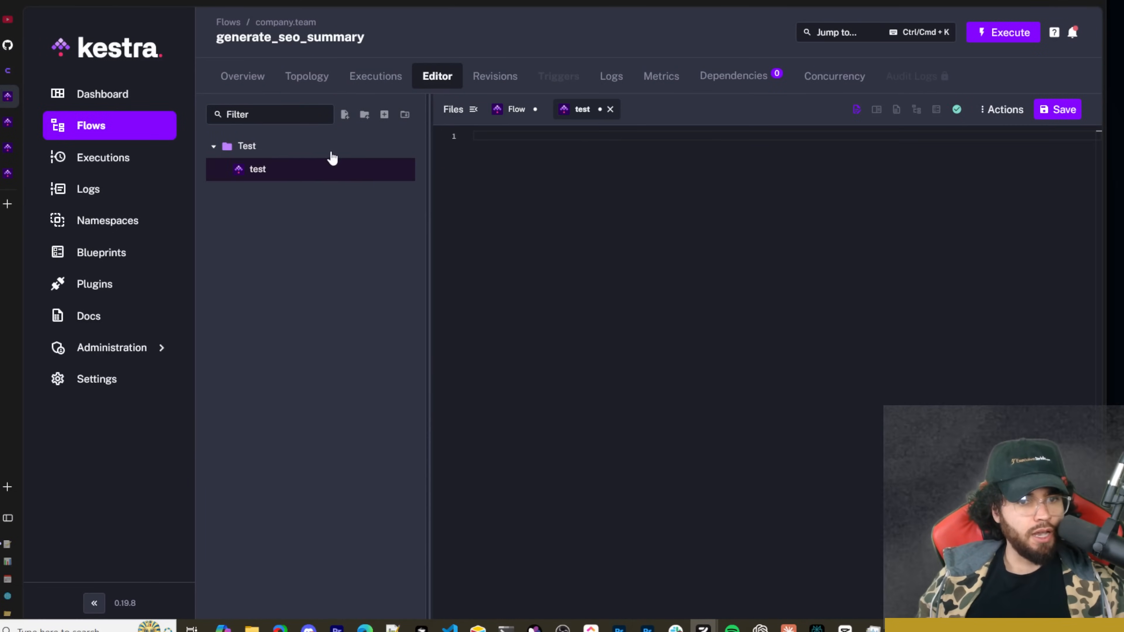
right_click(295, 171)
left_click_drag(333, 235, 360, 242)
left_click(327, 255)
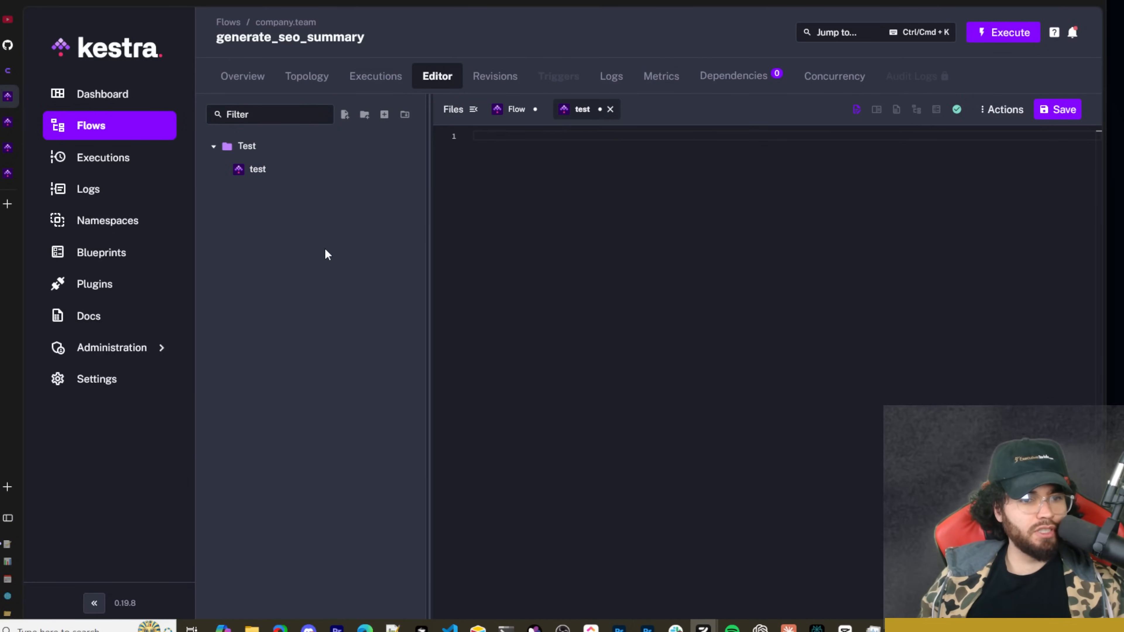
right_click(283, 174)
left_click(334, 239)
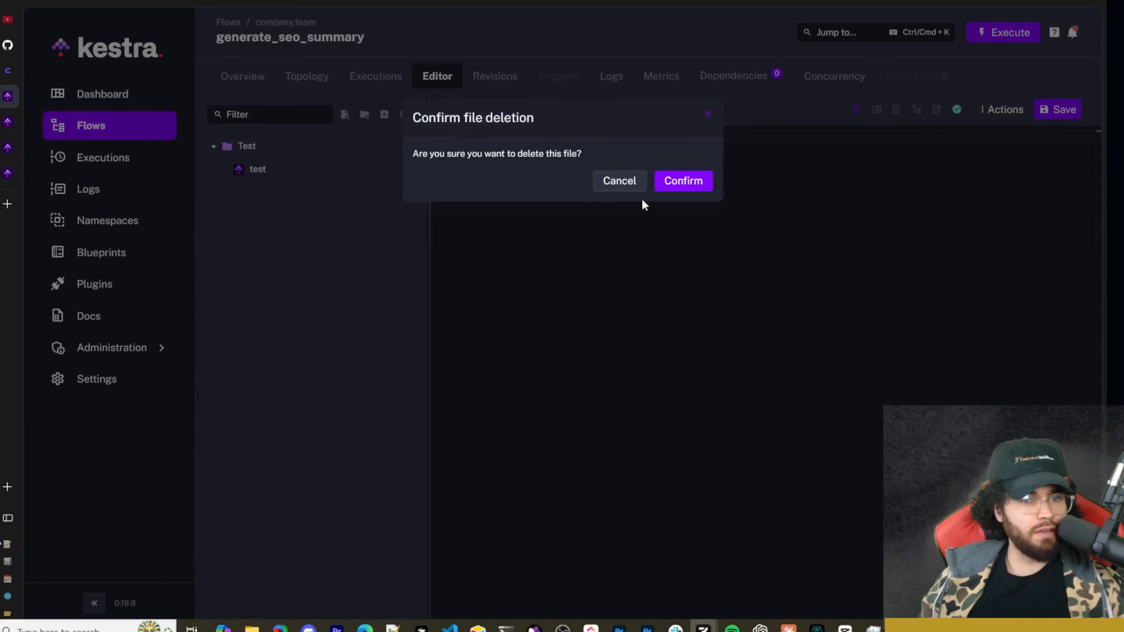
left_click(688, 184)
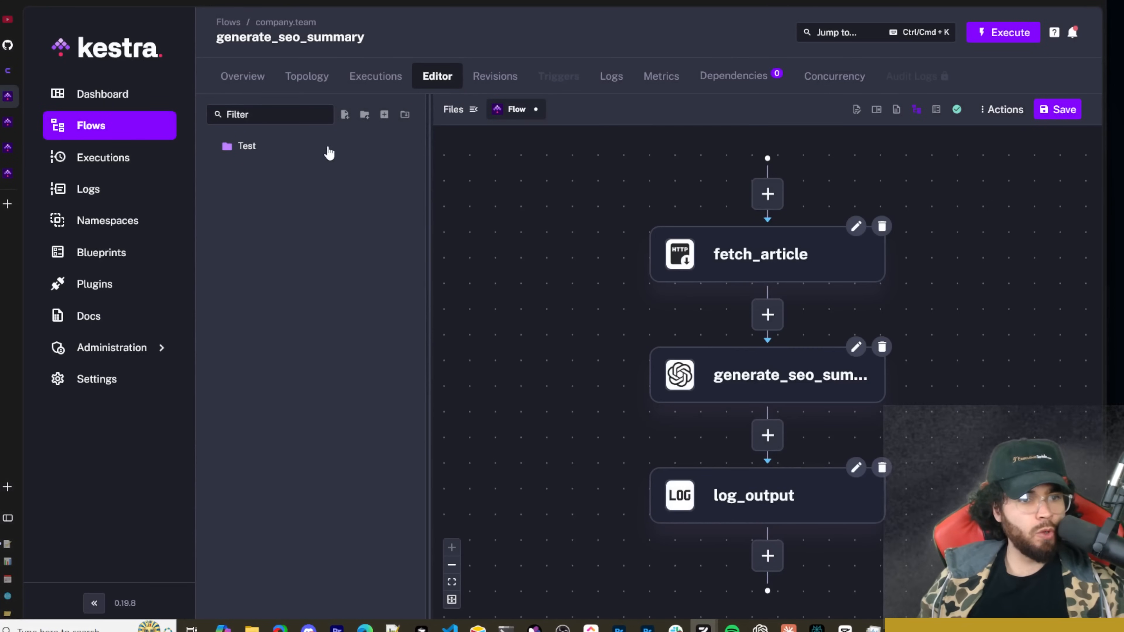
Delete the Test folder with its contents and hide the namespace file list
right_click(329, 153)
left_click(334, 252)
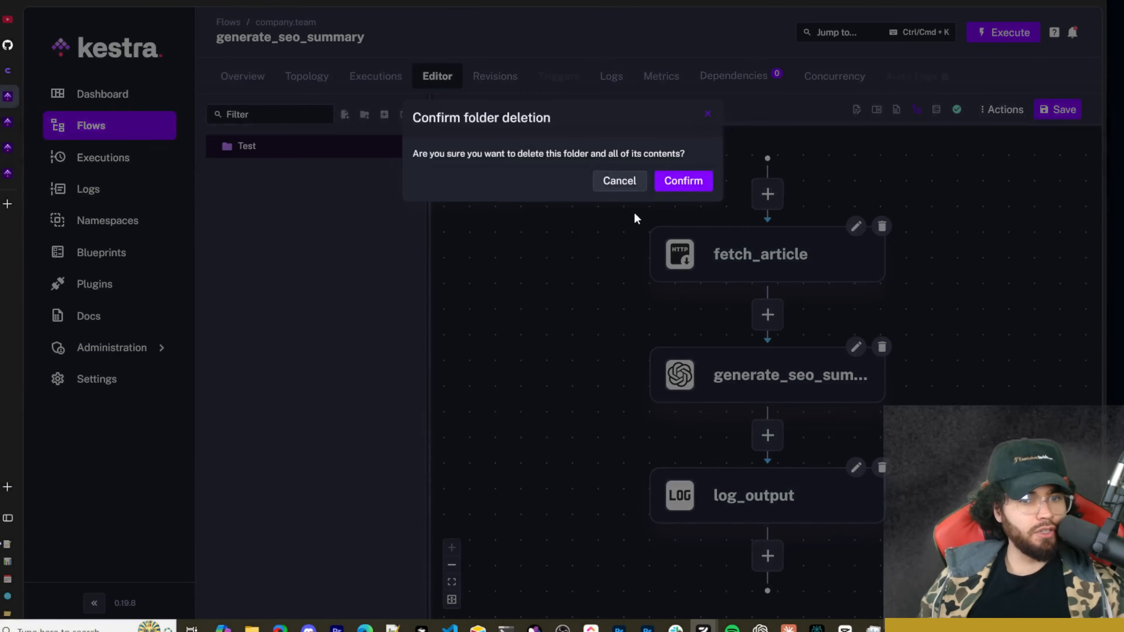
left_click(674, 182)
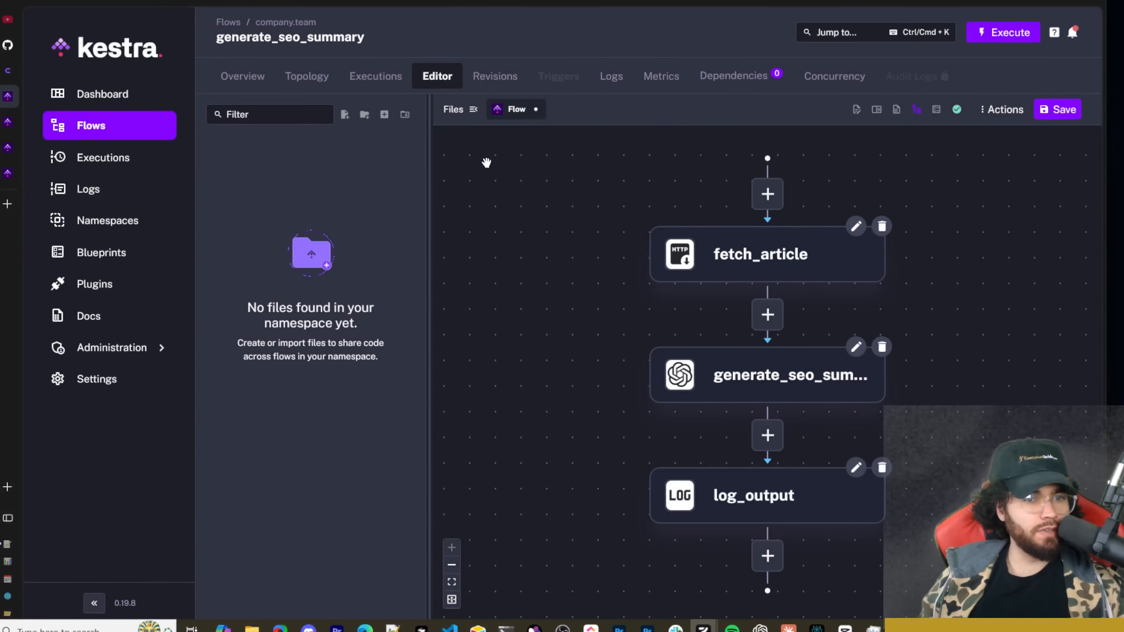
left_click(473, 109)
Show the source alongside the blueprints, browse the blueprint list, and check which actions the flow offers
left_click(935, 112)
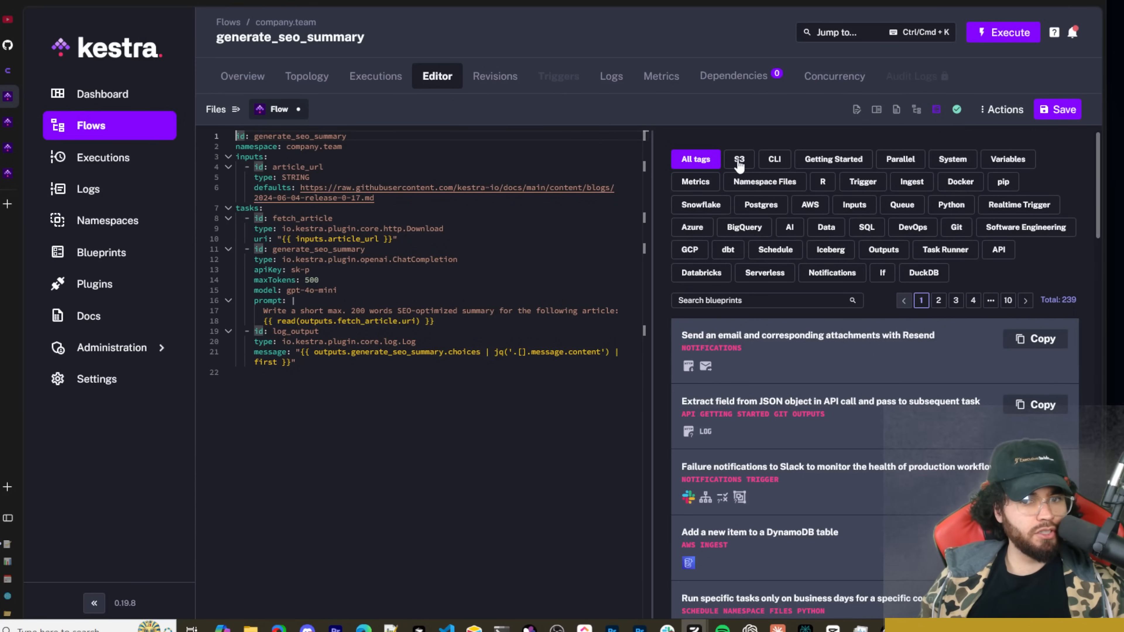
left_click_drag(423, 141, 640, 288)
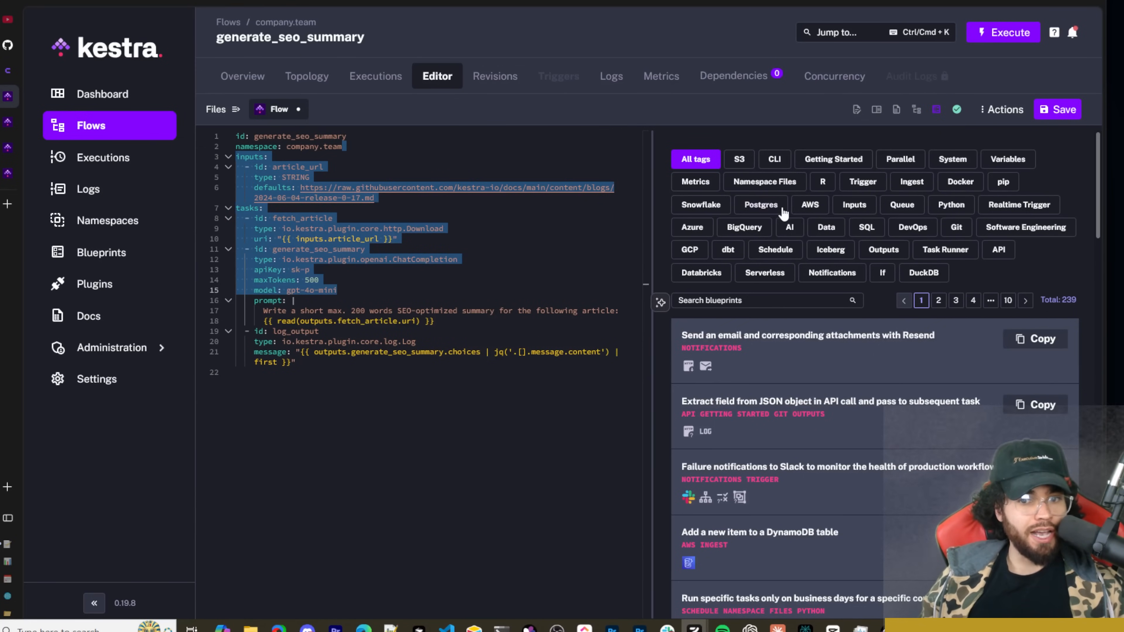
scroll(805, 271, "down", 10)
scroll(854, 283, "down", 8)
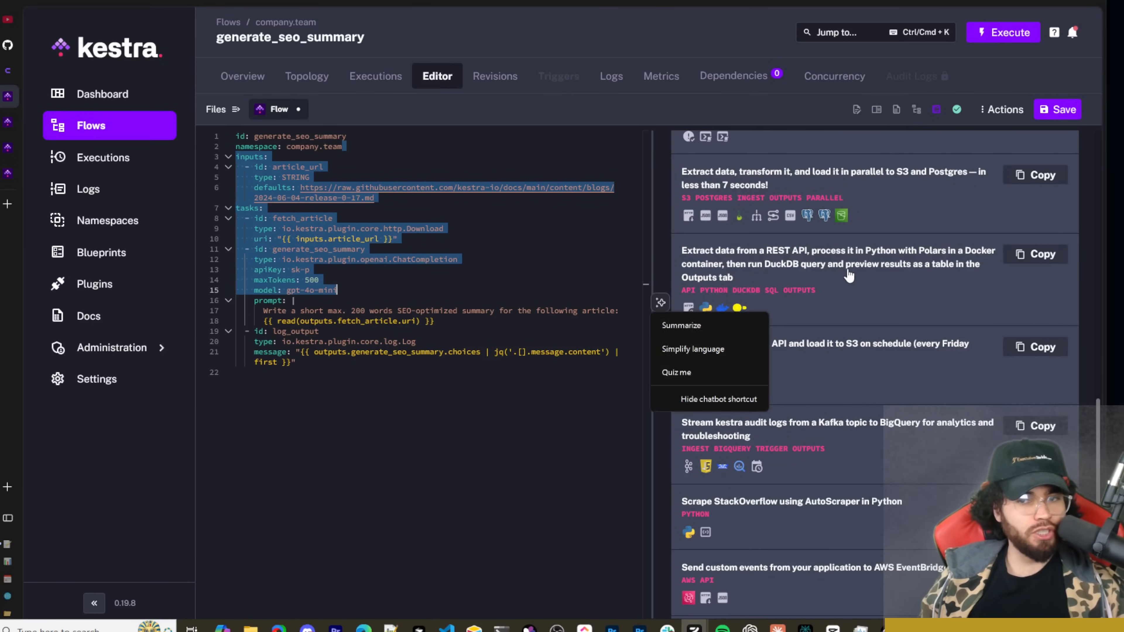
scroll(952, 223, "up", 4)
left_click(996, 116)
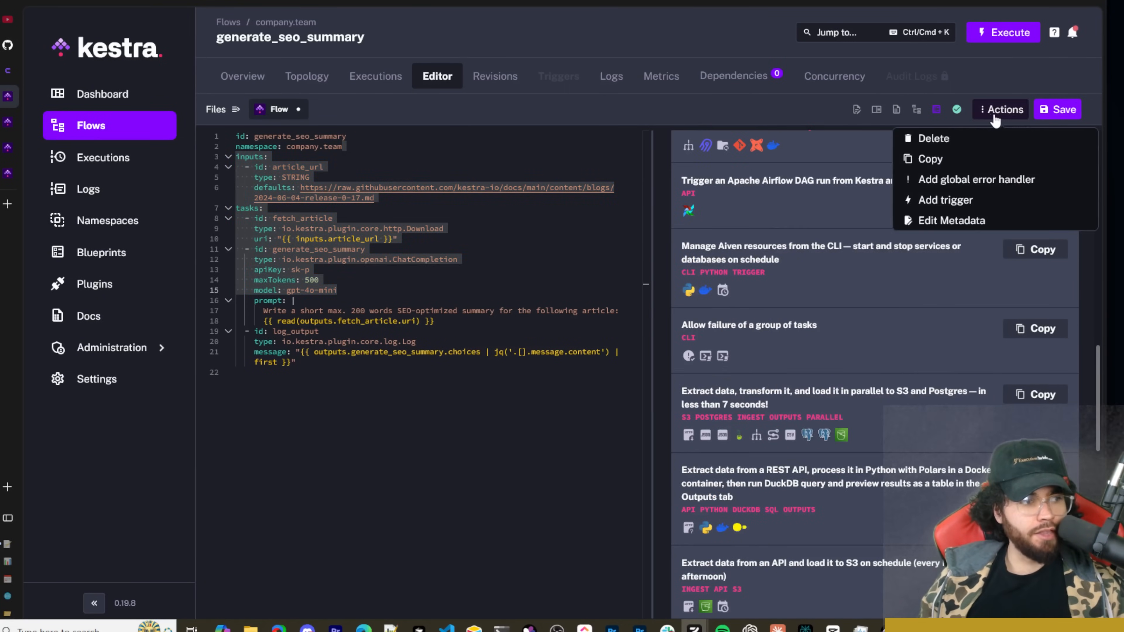
left_click(990, 118)
left_click(996, 108)
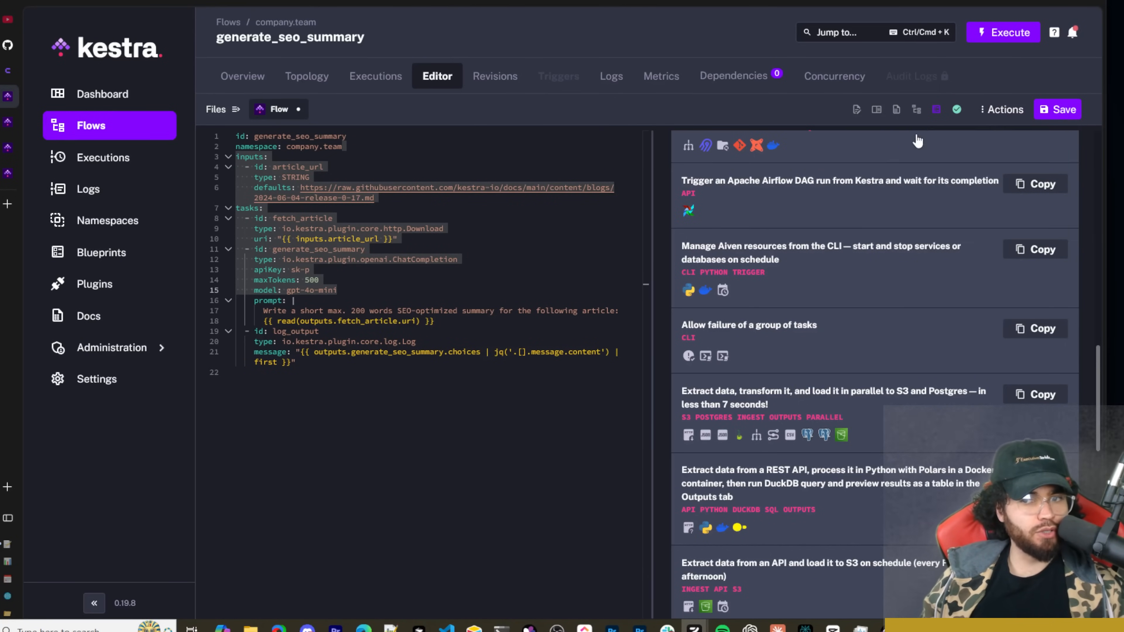
Show the source with its topology and examine the flow's id and namespace lines
left_click(897, 110)
left_click(256, 137)
left_click(324, 146)
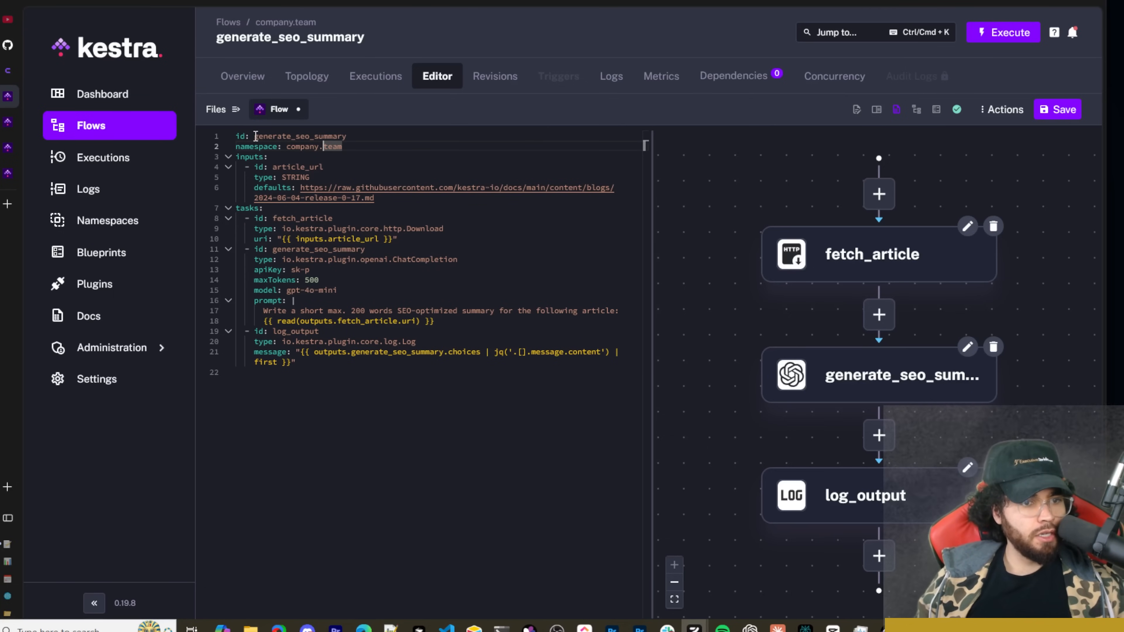
left_click(288, 137)
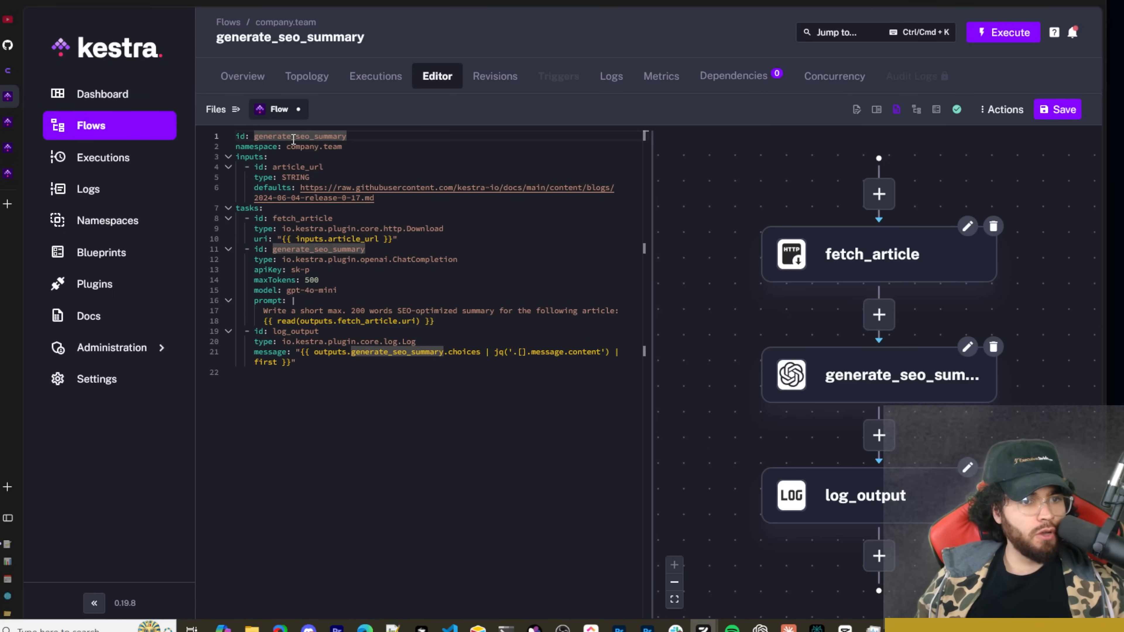
left_click(278, 147)
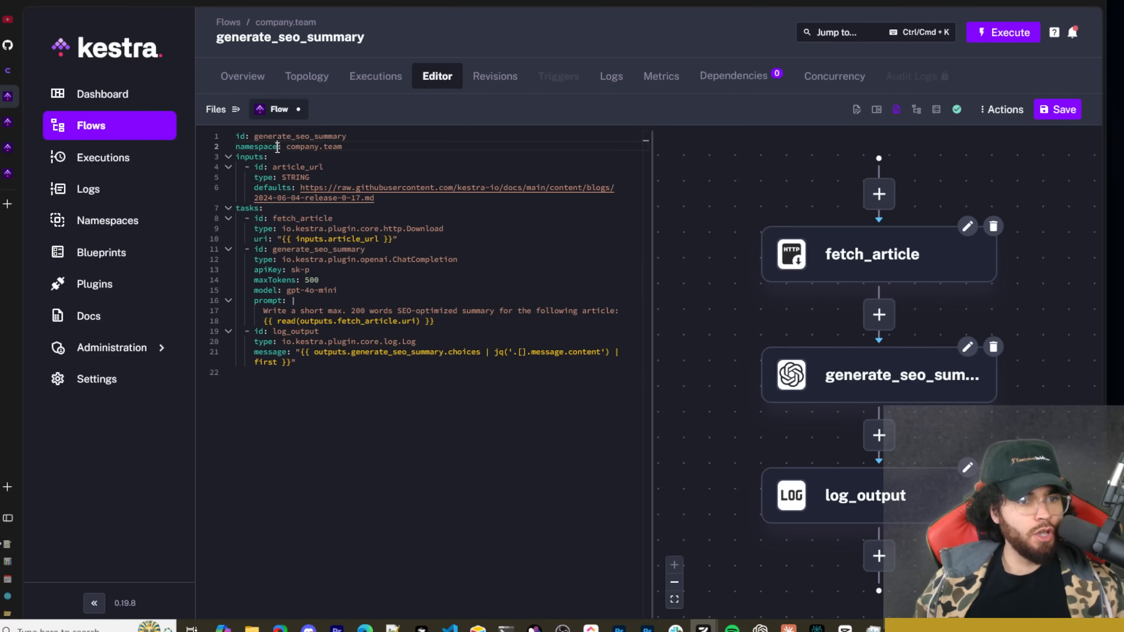
left_click_drag(297, 147, 335, 148)
left_click(368, 151)
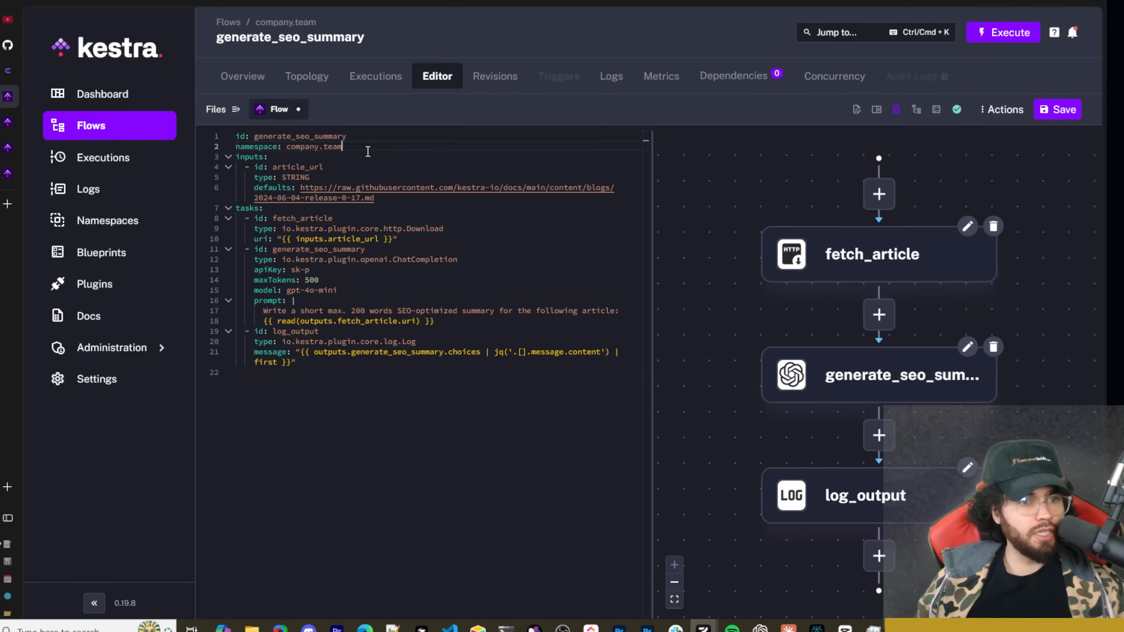
Examine the inputs block of the source, including the article_url id and its STRING type
left_click(229, 159)
left_click(230, 161)
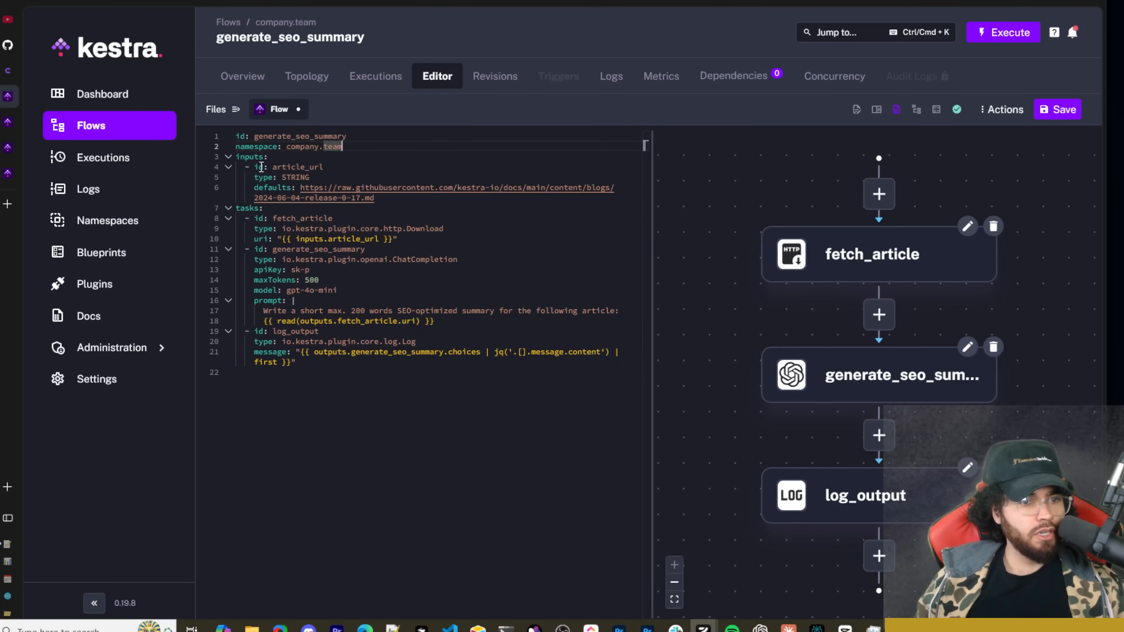
left_click_drag(251, 167, 324, 170)
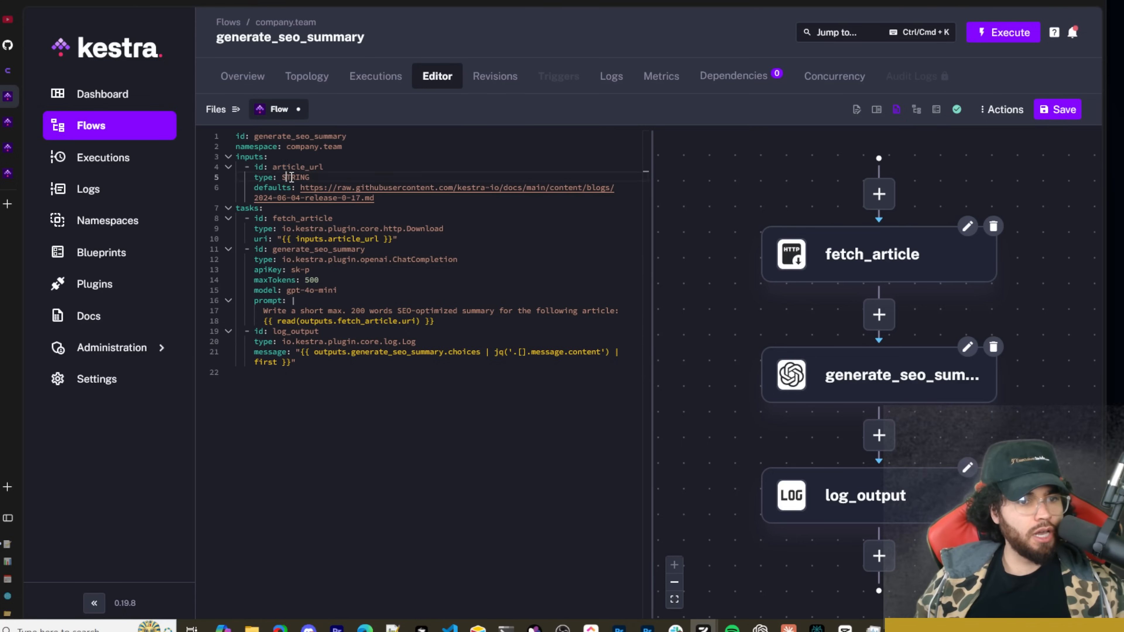
double_click(306, 177)
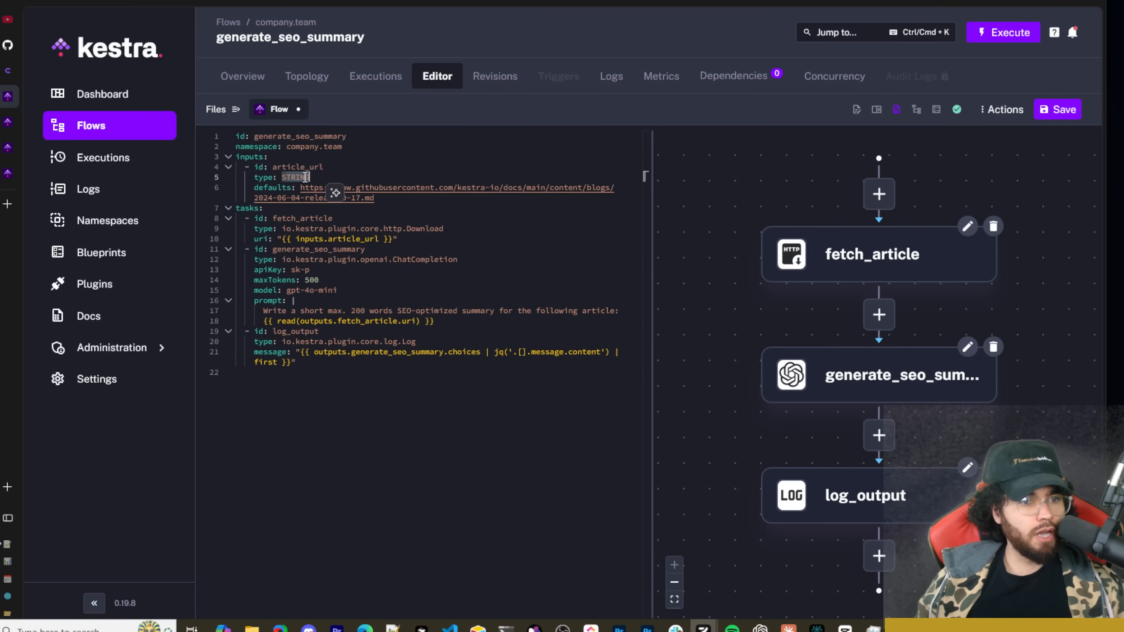
left_click(229, 159)
left_click(227, 157)
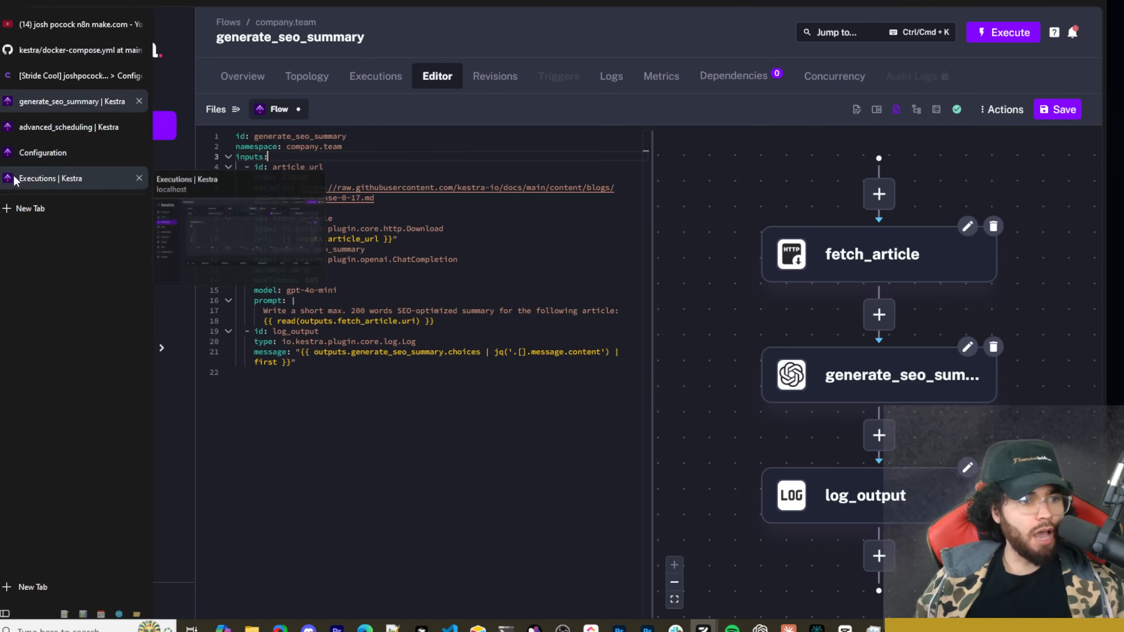
Go to the Inputs page of the Kestra documentation and read through the input types in the example flow
left_click(399, 170)
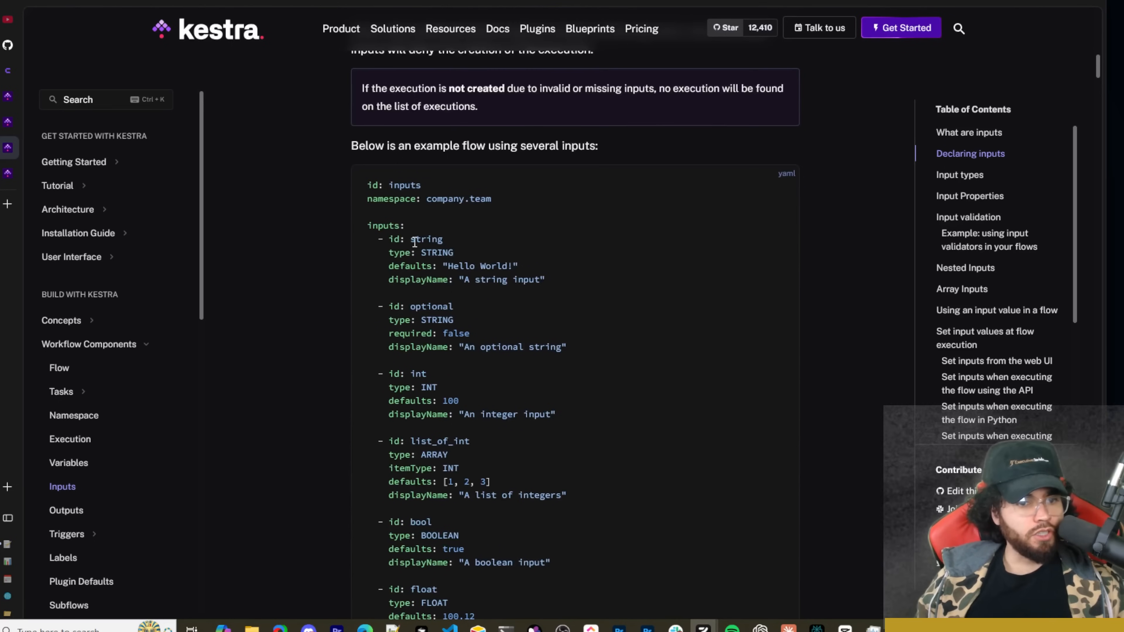
scroll(458, 323, "down", 4)
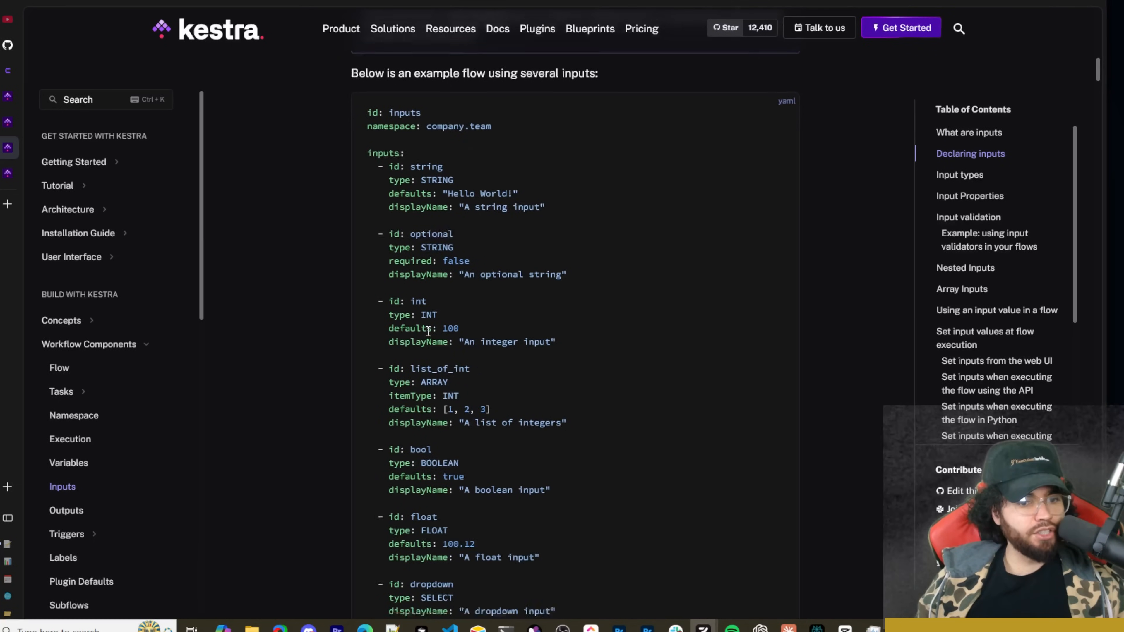
scroll(468, 318, "down", 5)
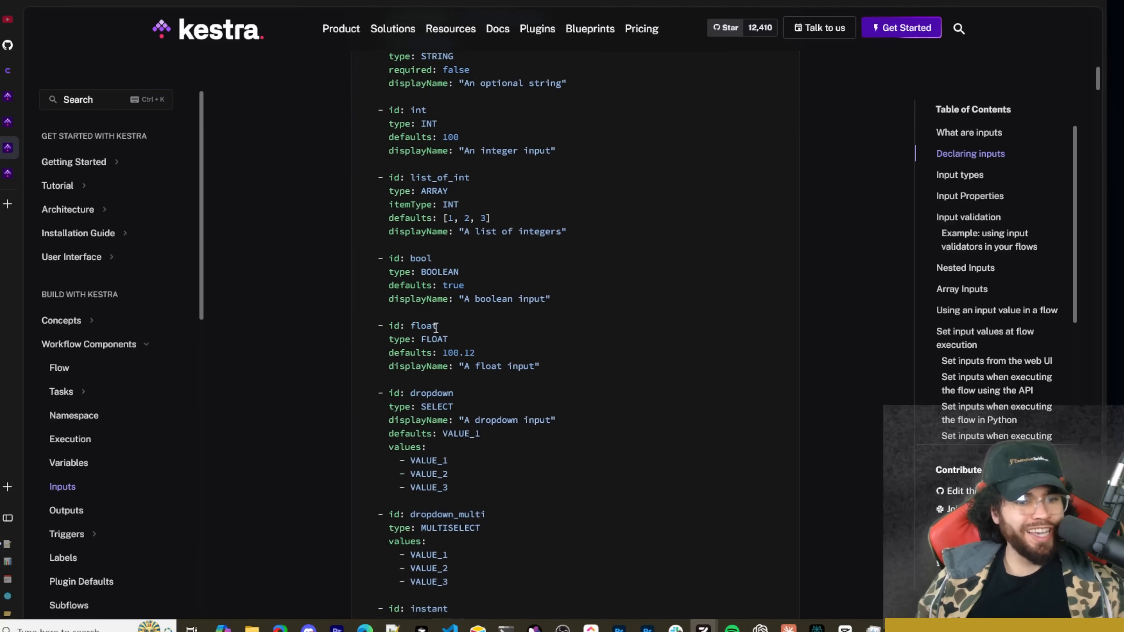
scroll(447, 310, "down", 3)
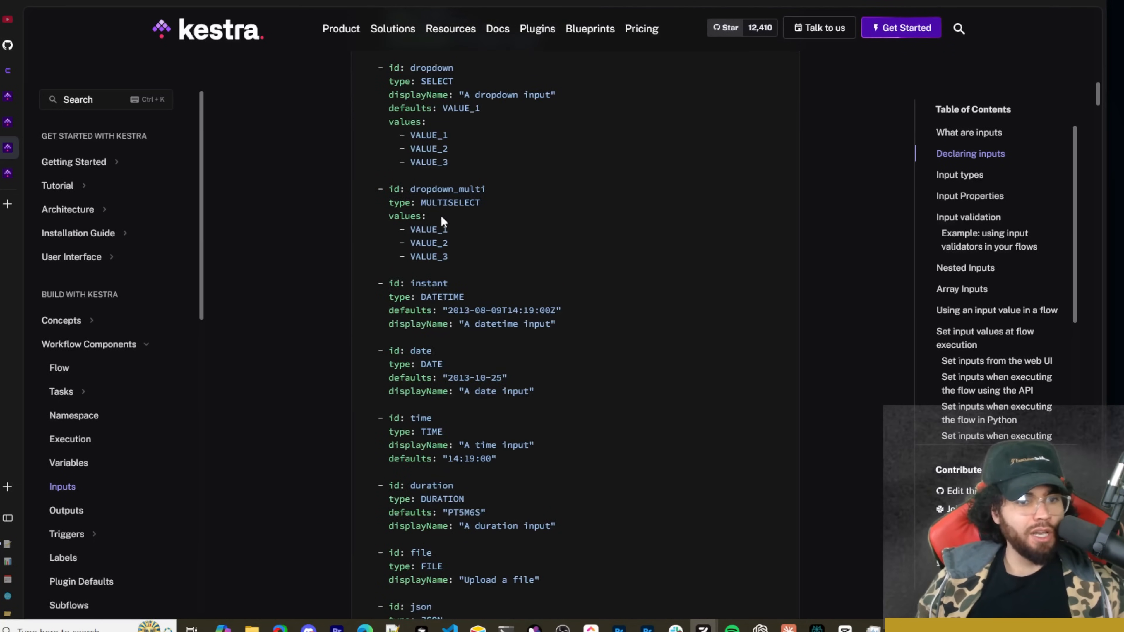
scroll(439, 295, "down", 3)
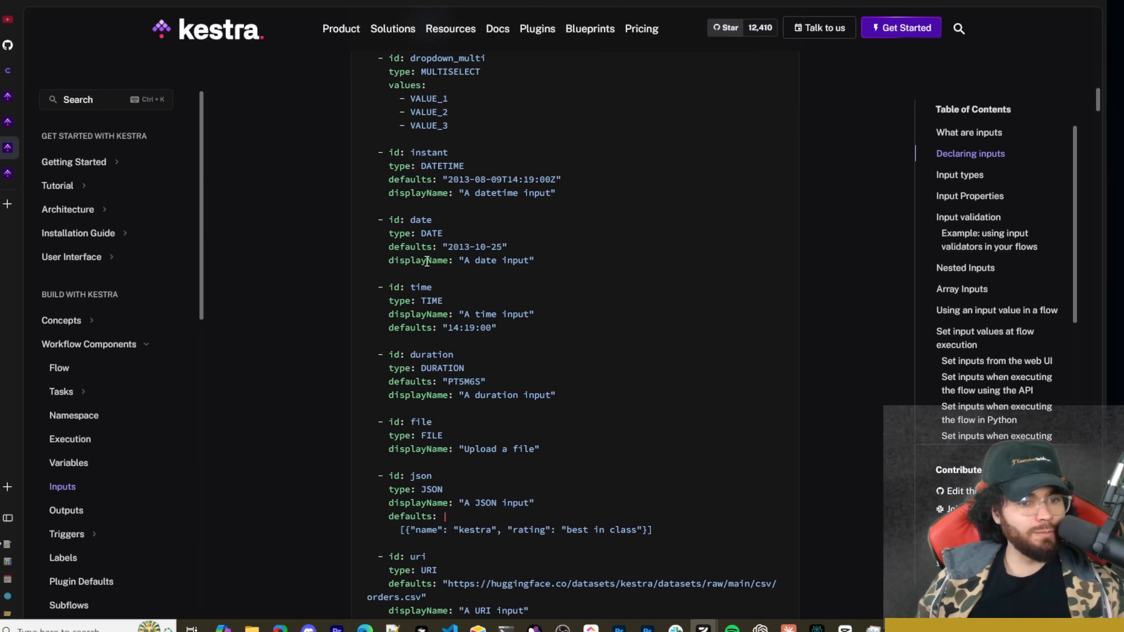
scroll(444, 297, "down", 10)
scroll(383, 252, "up", 5)
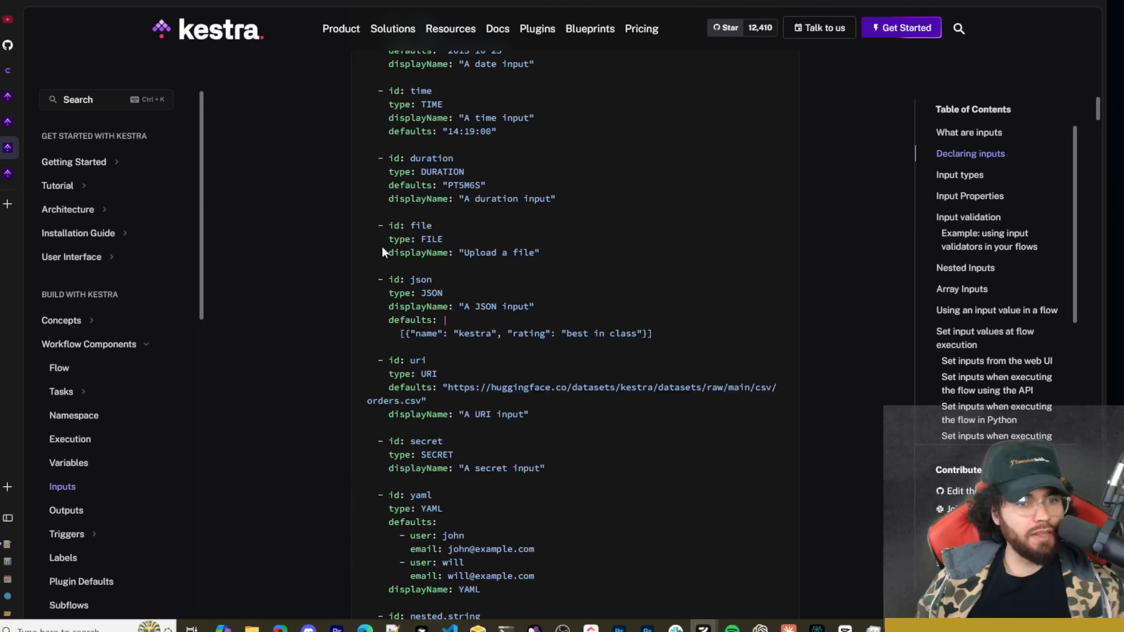
scroll(456, 388, "down", 3)
scroll(400, 355, "up", 3)
scroll(587, 476, "down", 3)
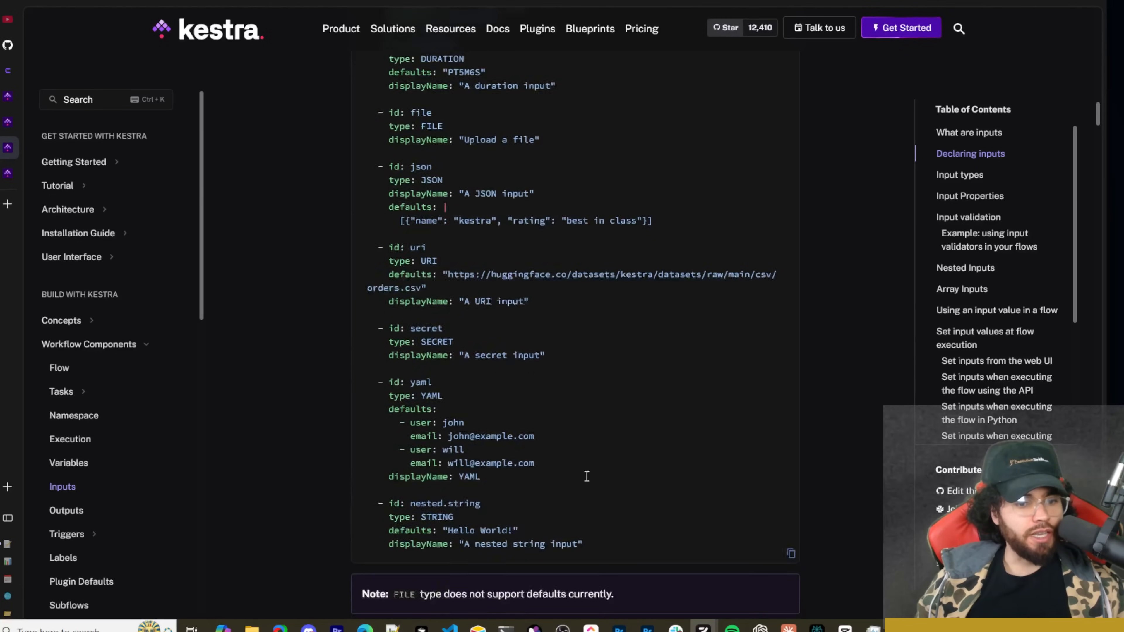
scroll(462, 469, "up", 3)
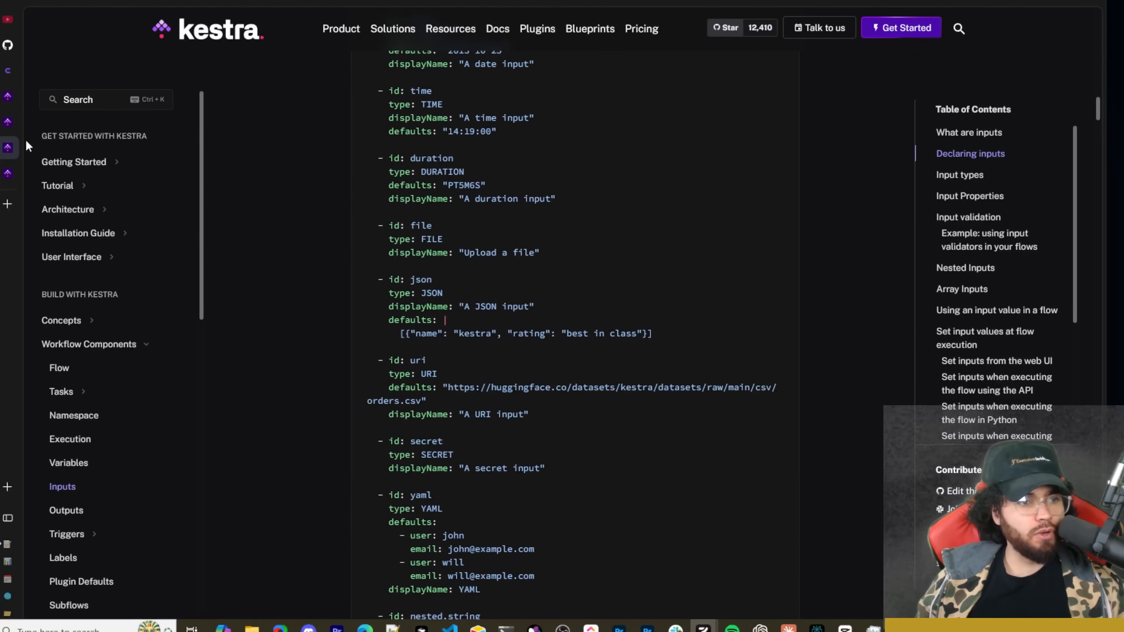
Return to the generate_seo_summary flow and highlight the type and defaults lines of the article_url input
mouse_move(31, 126)
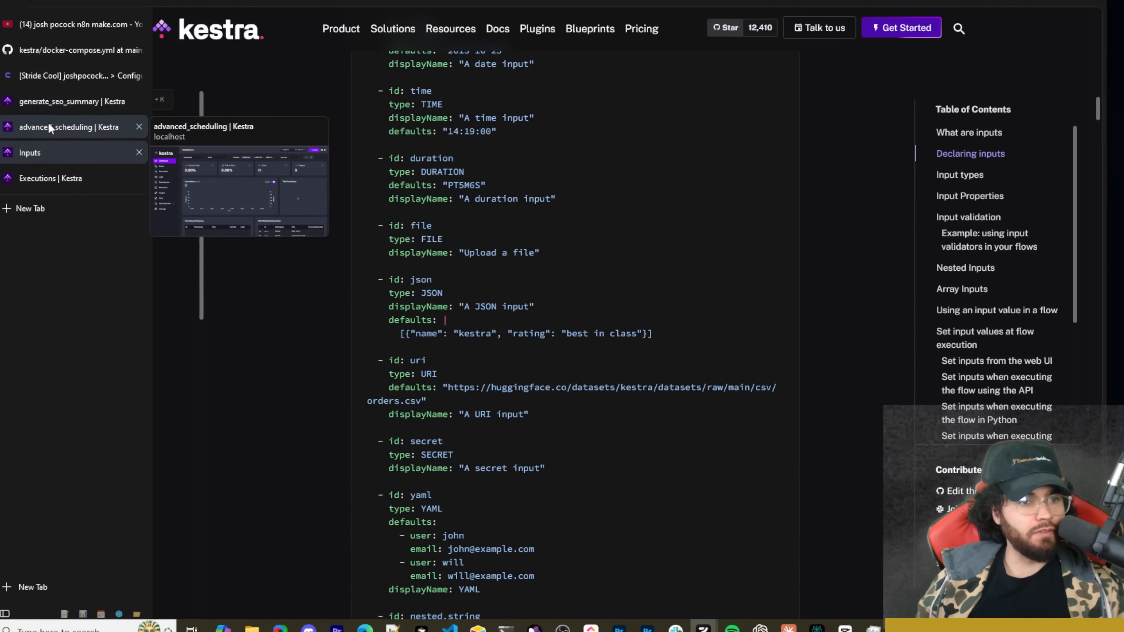
left_click(58, 101)
mouse_move(290, 187)
left_mouse_down()
mouse_move(325, 187)
mouse_move(282, 179)
left_mouse_up()
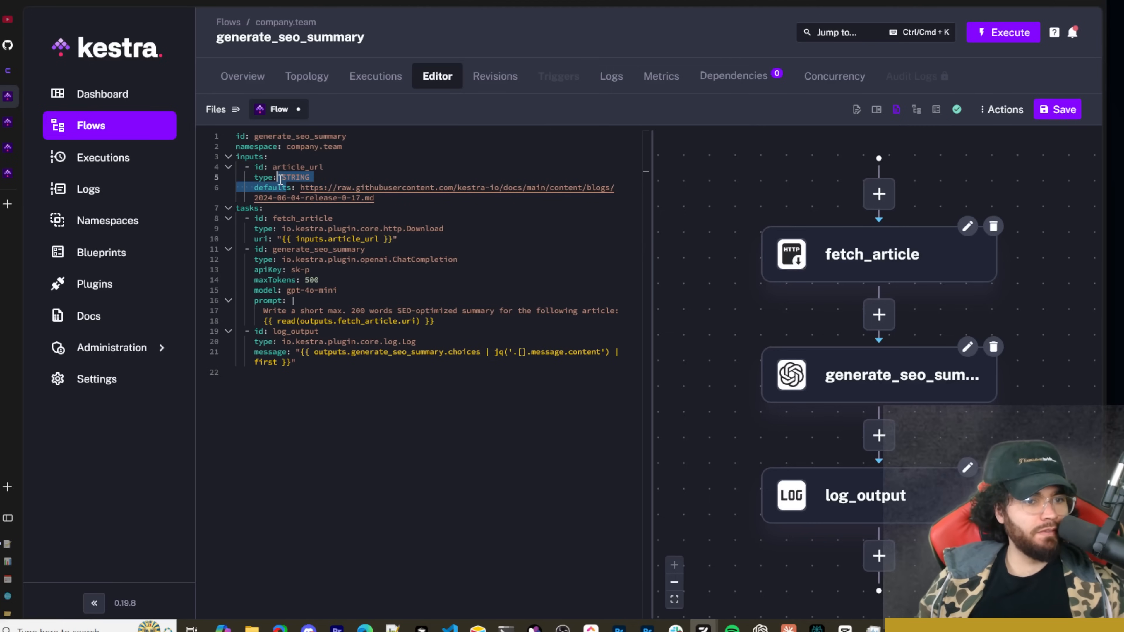
Examine the article_url id, the defaults URL and the whole inputs block in the flow source
left_click(282, 178)
double_click(289, 169)
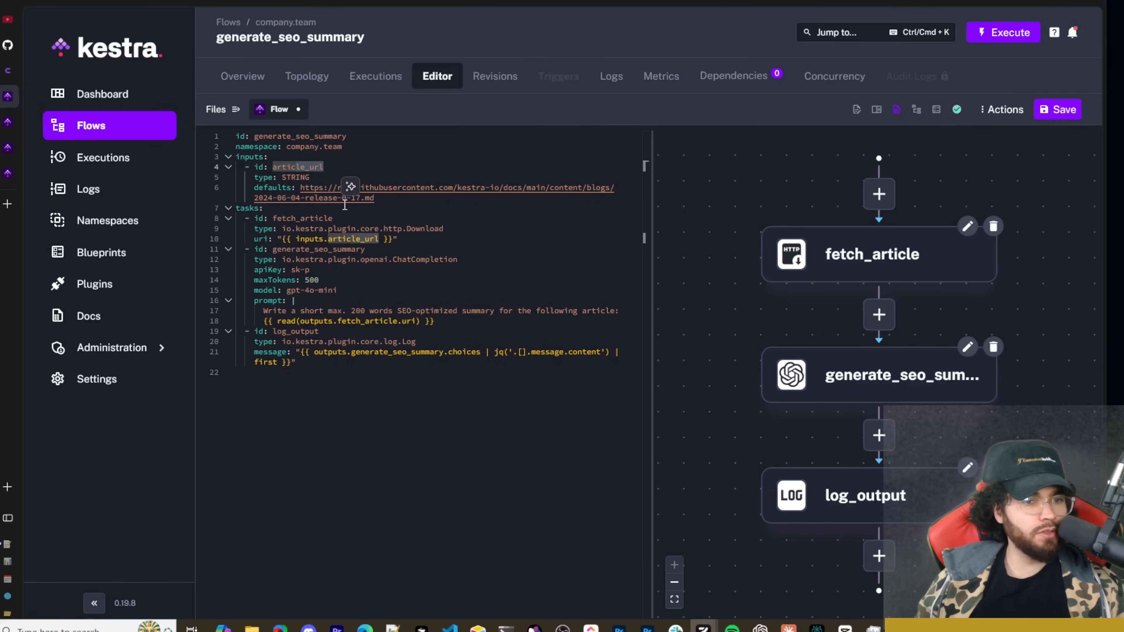
triple_click(429, 202)
double_click(272, 188)
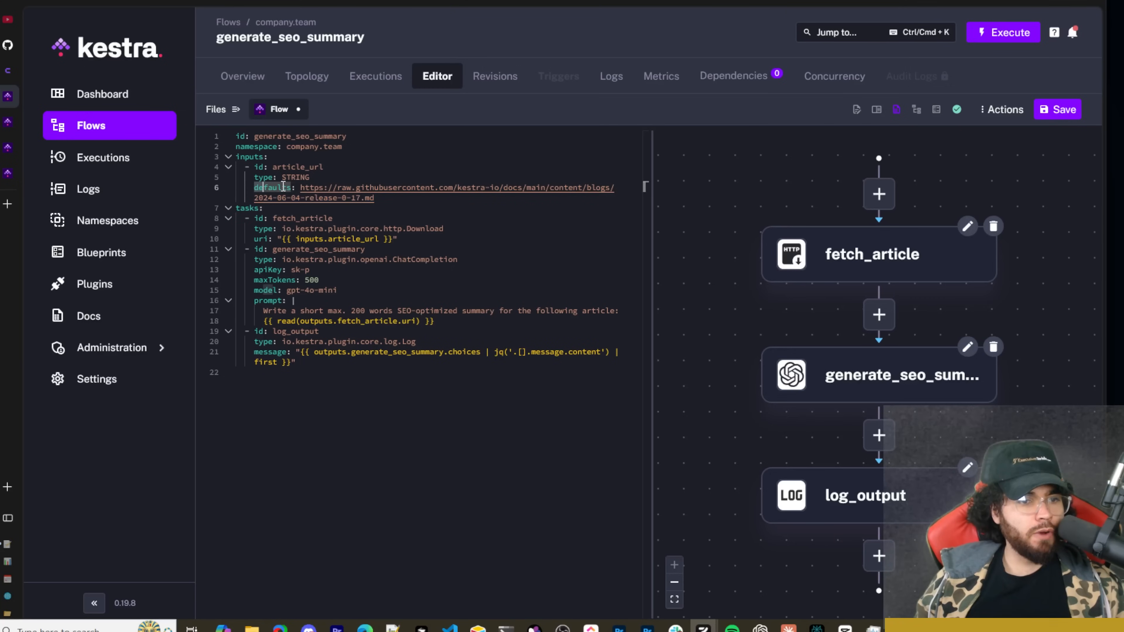
left_click_drag(389, 199, 314, 187)
left_click(404, 207)
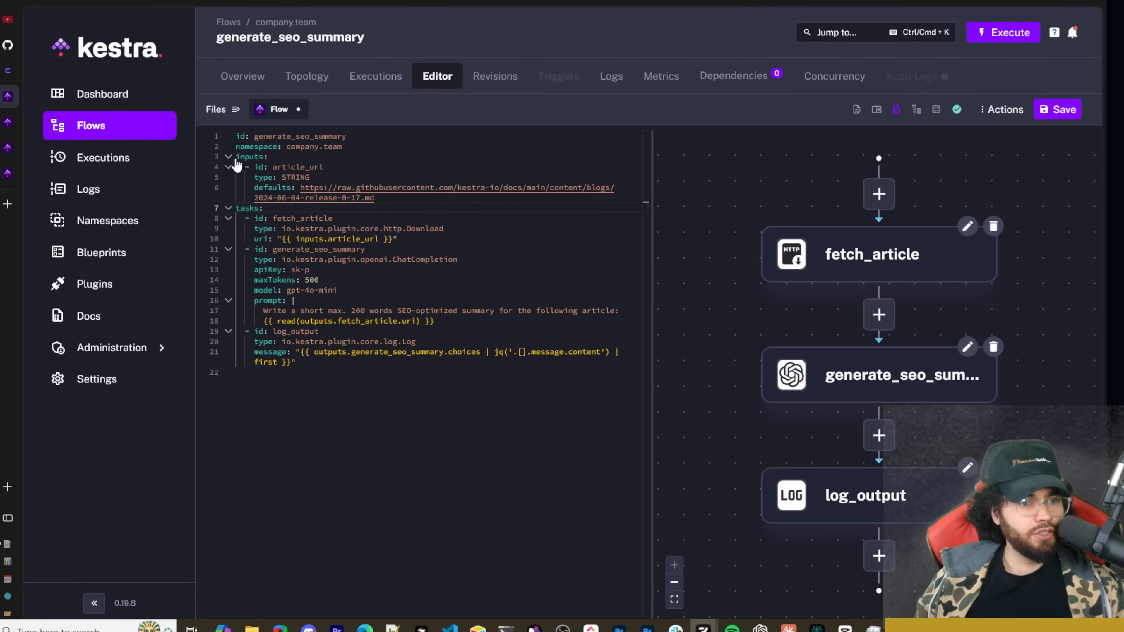
left_click_drag(244, 159, 245, 203)
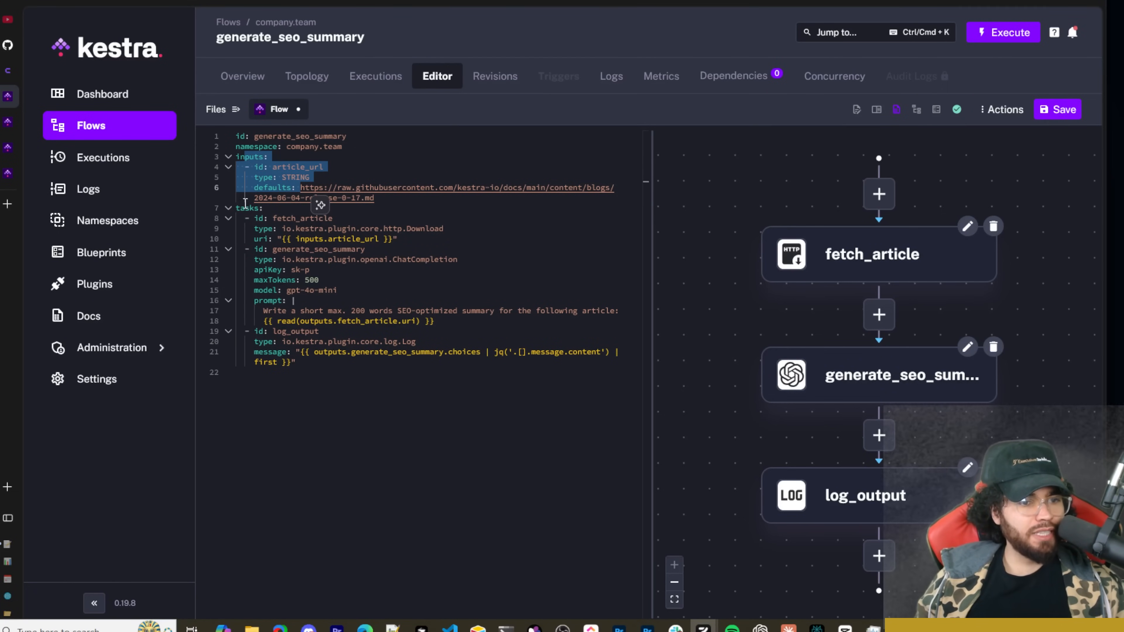
Examine the fetch_article task, highlighting its http.Download type and the uri that references the article_url input and its default URL
left_click(229, 219)
left_click(229, 218)
left_click_drag(273, 219, 336, 229)
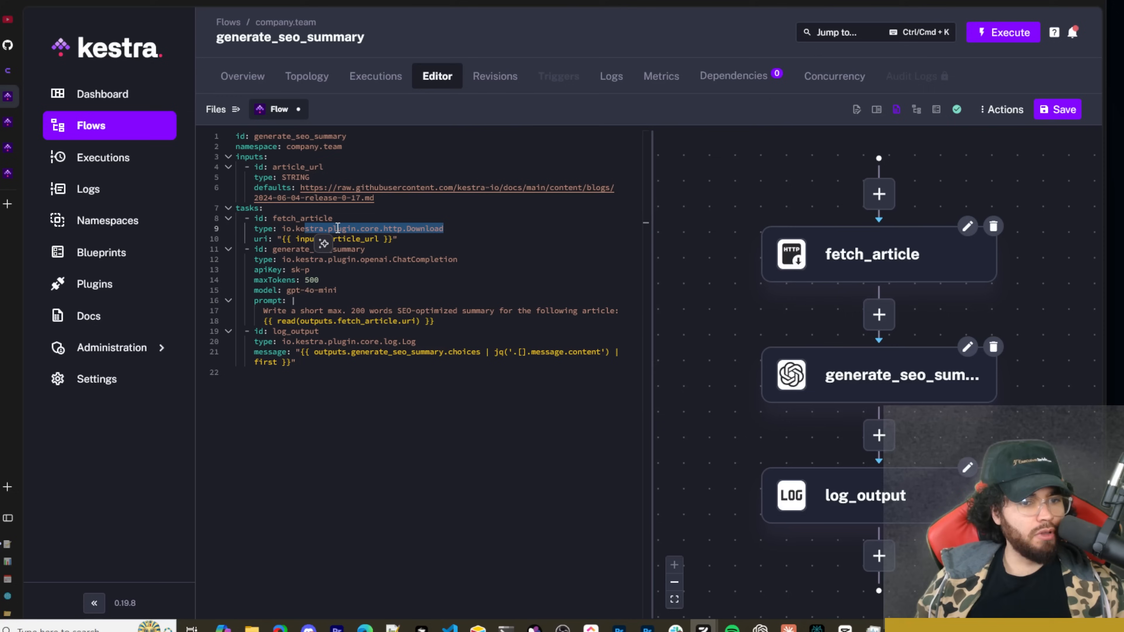
left_click(335, 229)
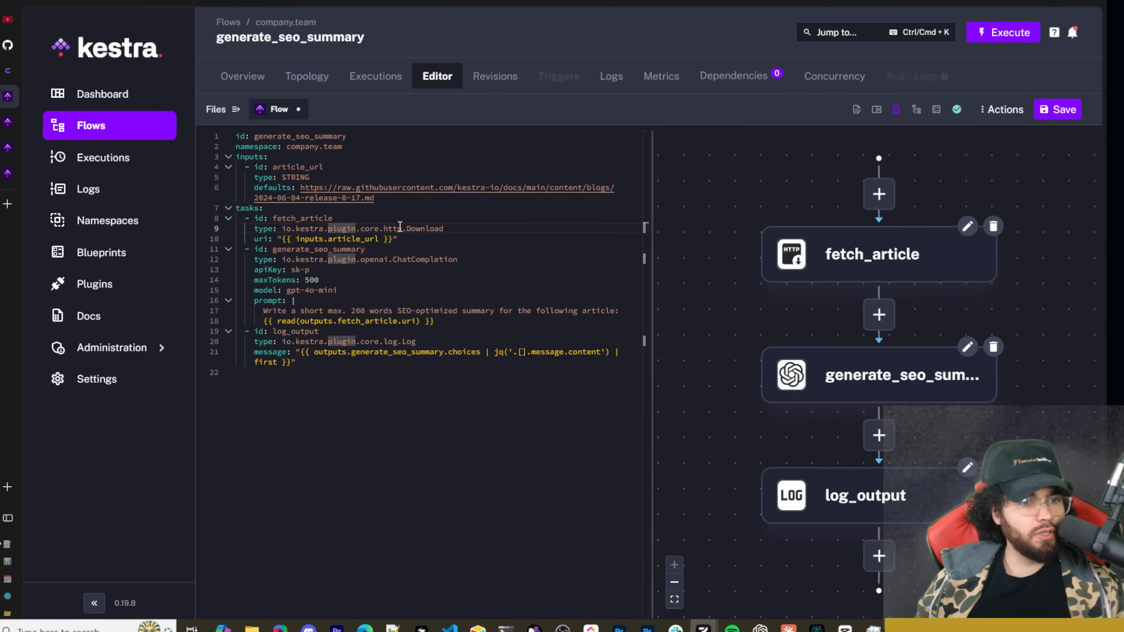
left_click_drag(444, 229, 423, 229)
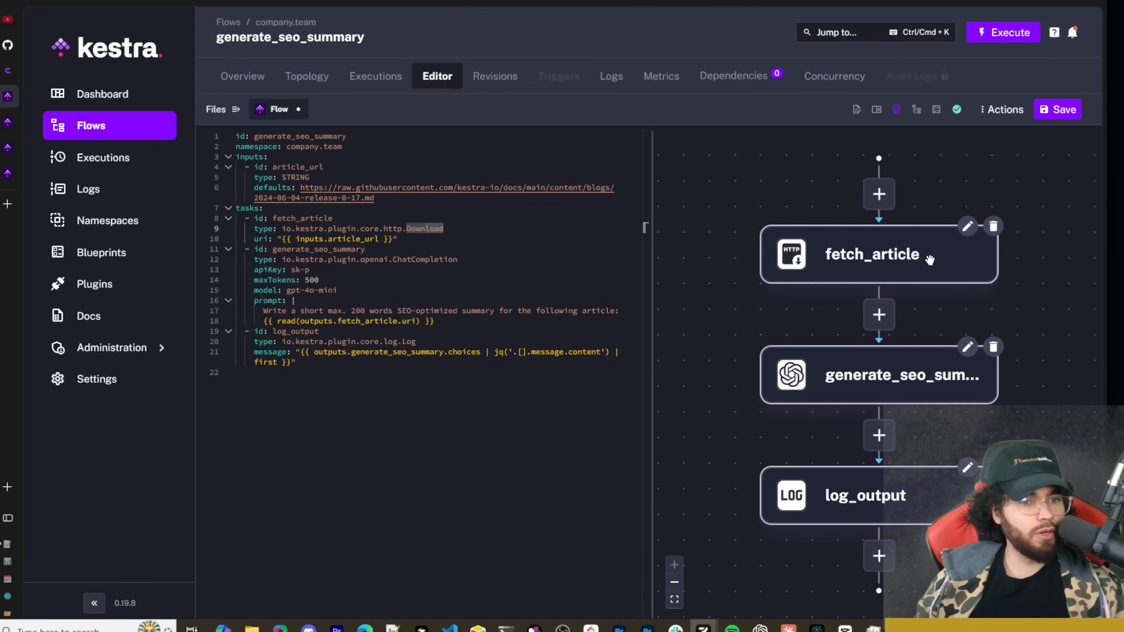
left_click_drag(259, 239, 399, 239)
left_click_drag(292, 188, 366, 199)
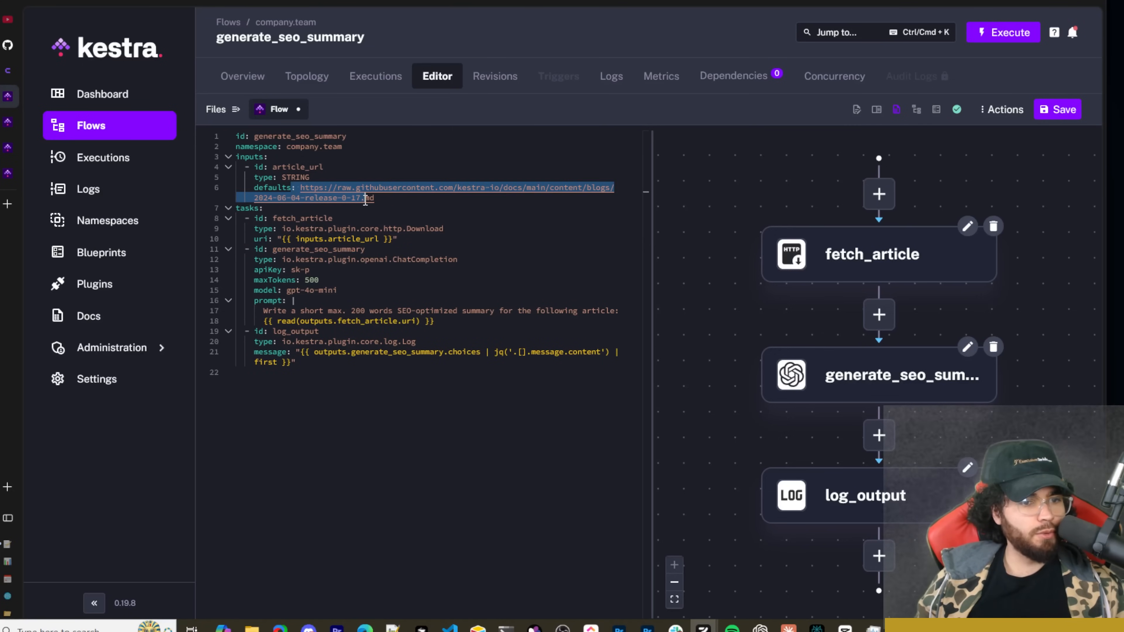
left_click_drag(268, 239, 389, 239)
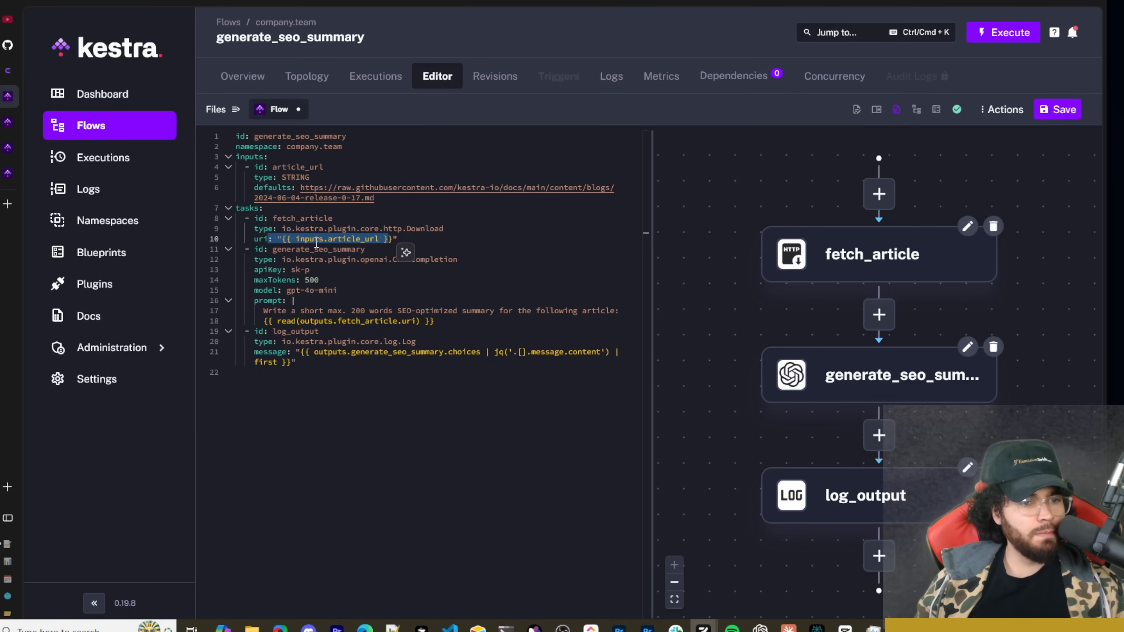
Examine the generate_seo_summary task's id, its openai.ChatCompletion type and its apiKey line
left_click(229, 250)
left_click(228, 249)
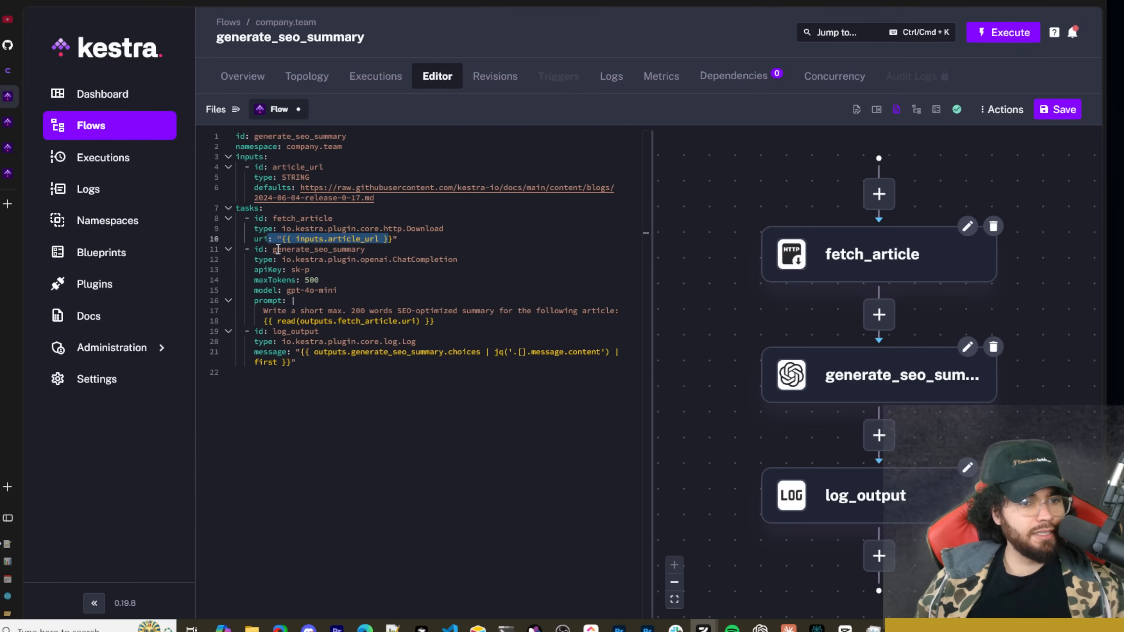
left_click(356, 250)
left_click(324, 259)
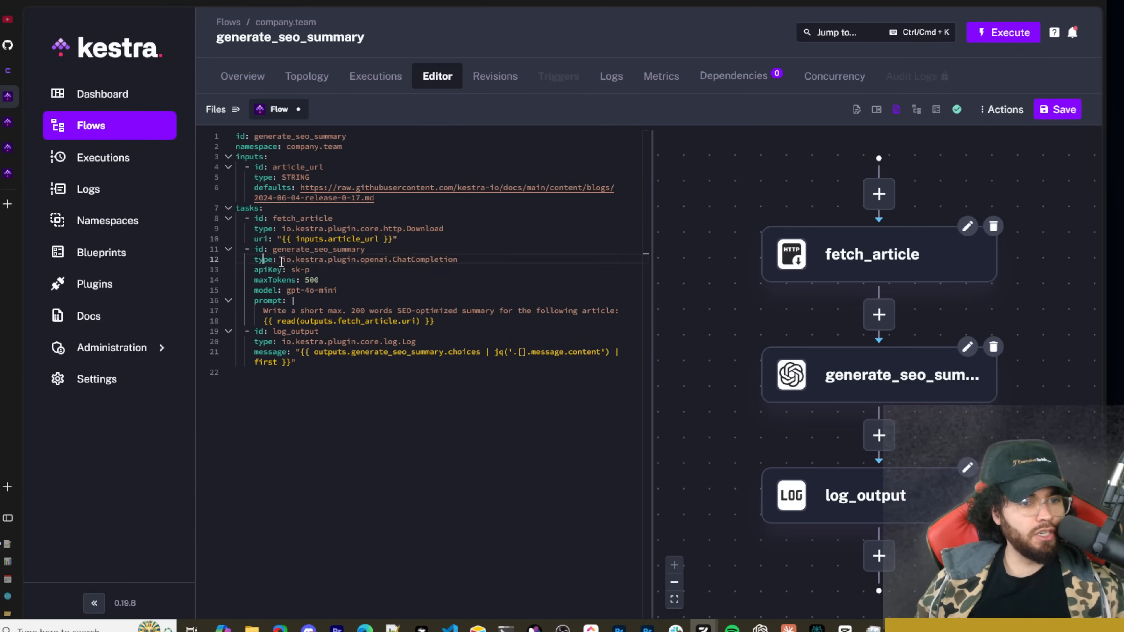
left_click_drag(259, 259, 366, 260)
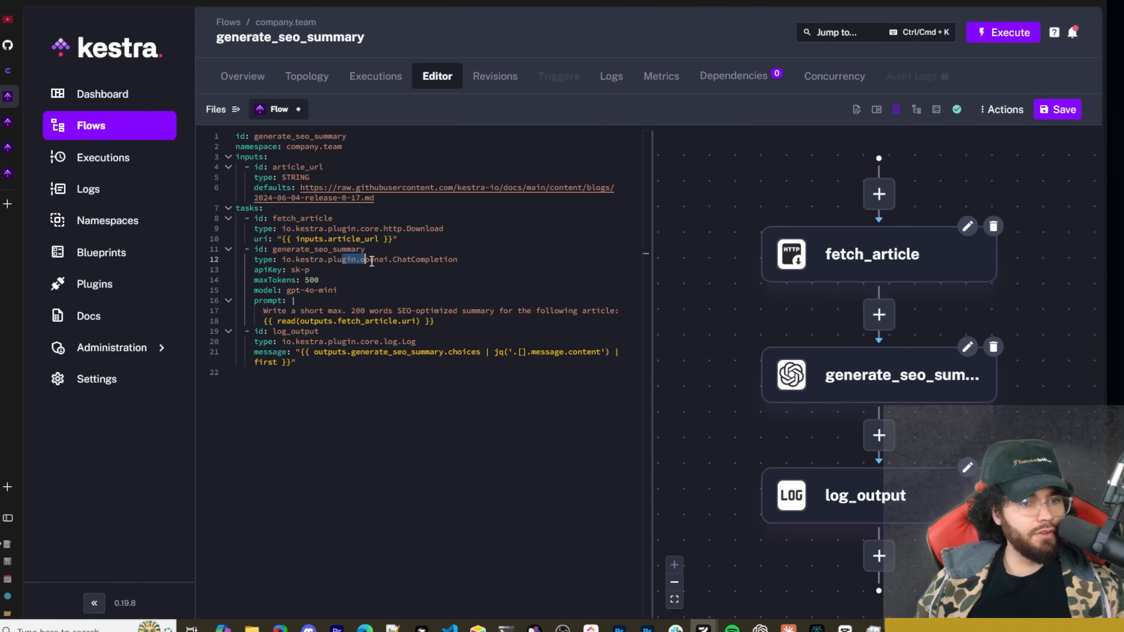
double_click(410, 260)
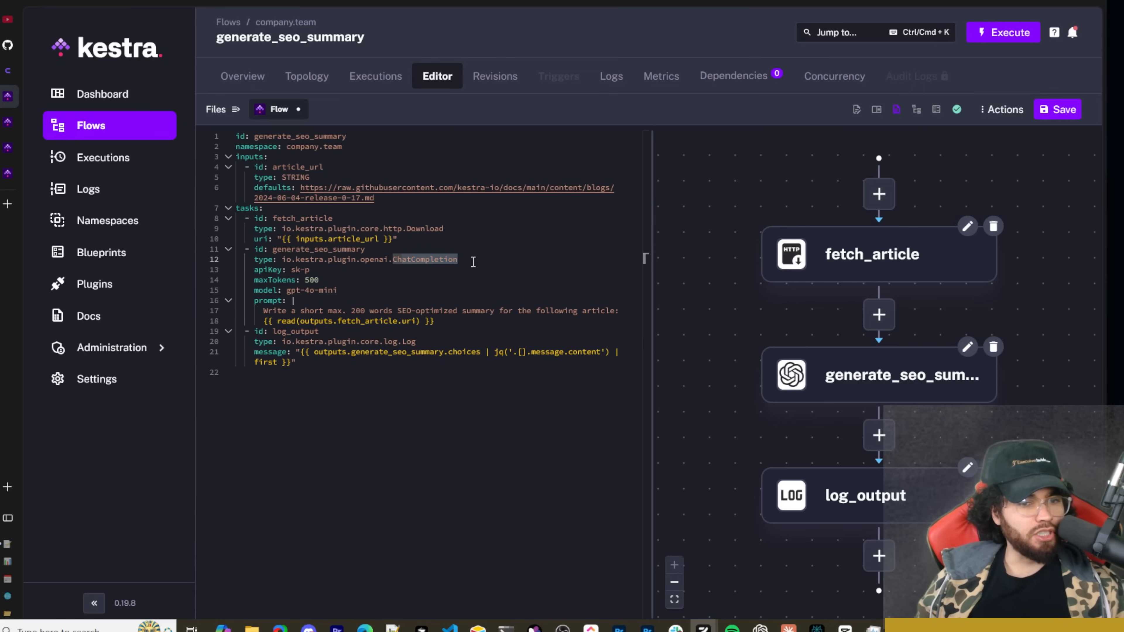
left_click_drag(269, 269, 327, 269)
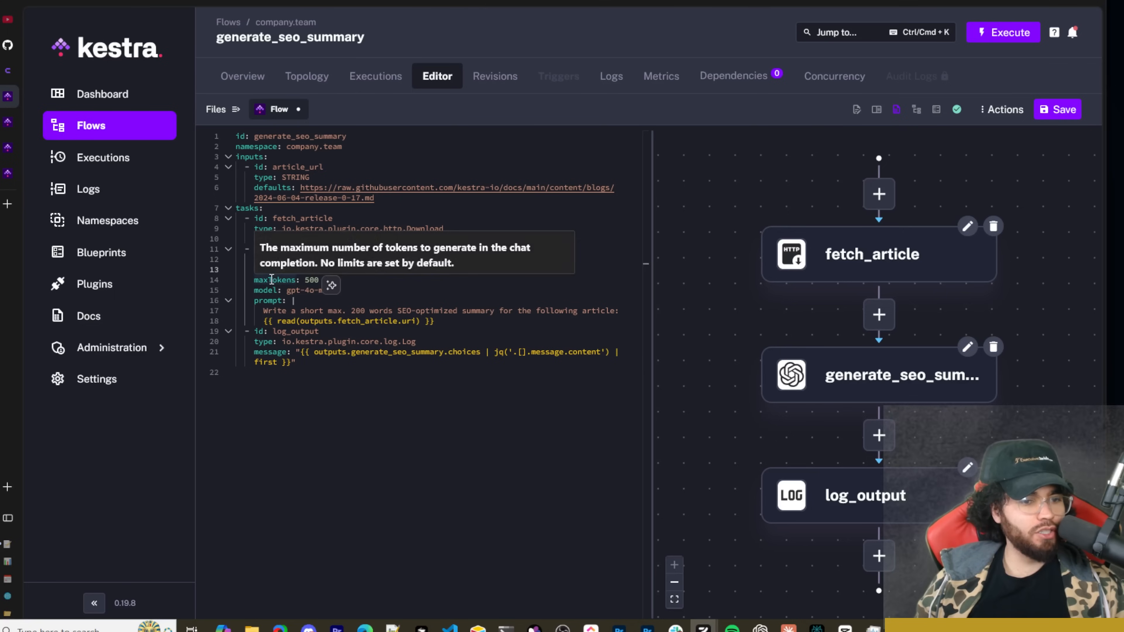
Examine the maxTokens and model lines of the generate_seo_summary task and highlight the apiKey property name
mouse_move(268, 280)
left_mouse_down()
mouse_move(257, 280)
mouse_move(309, 282)
mouse_move(279, 292)
left_mouse_up()
left_click(335, 281)
left_click(328, 287)
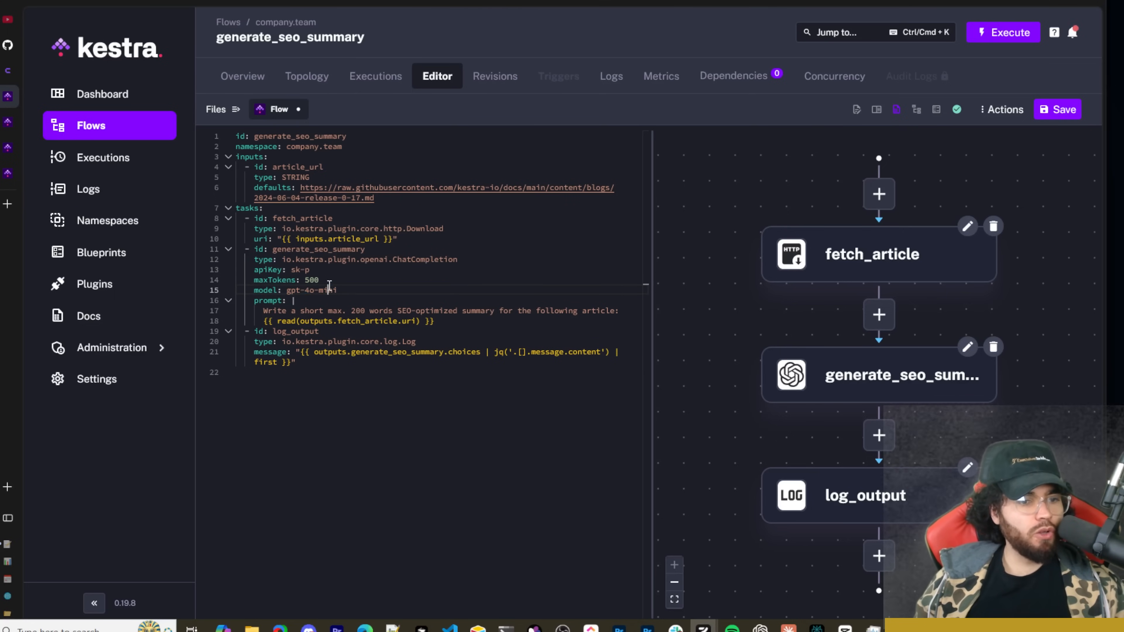
double_click(329, 289)
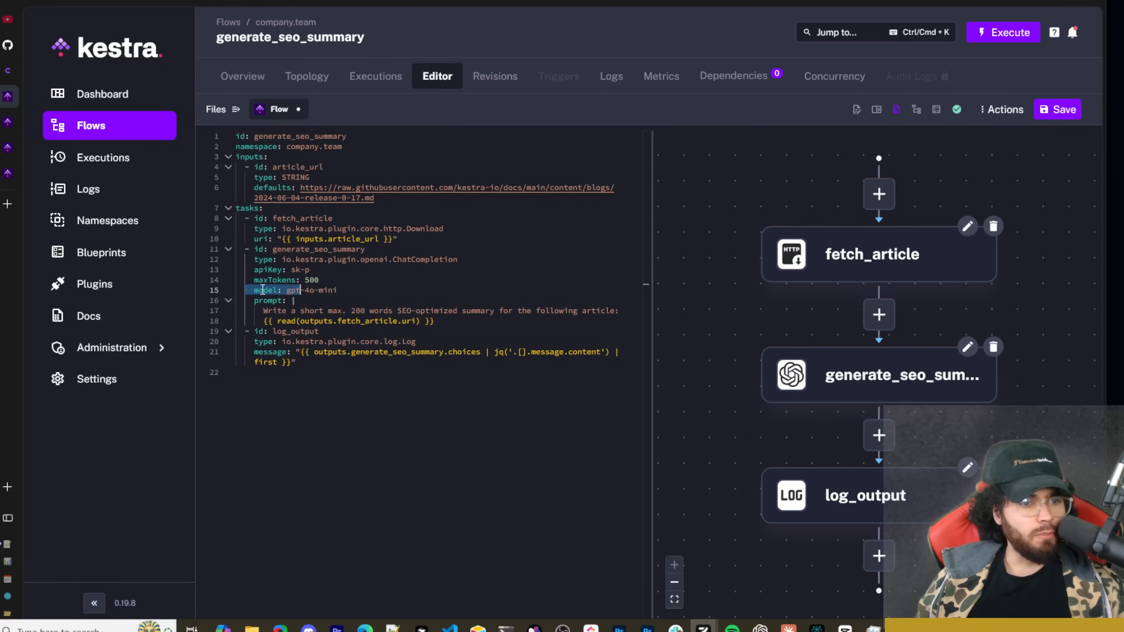
left_click_drag(255, 269, 282, 270)
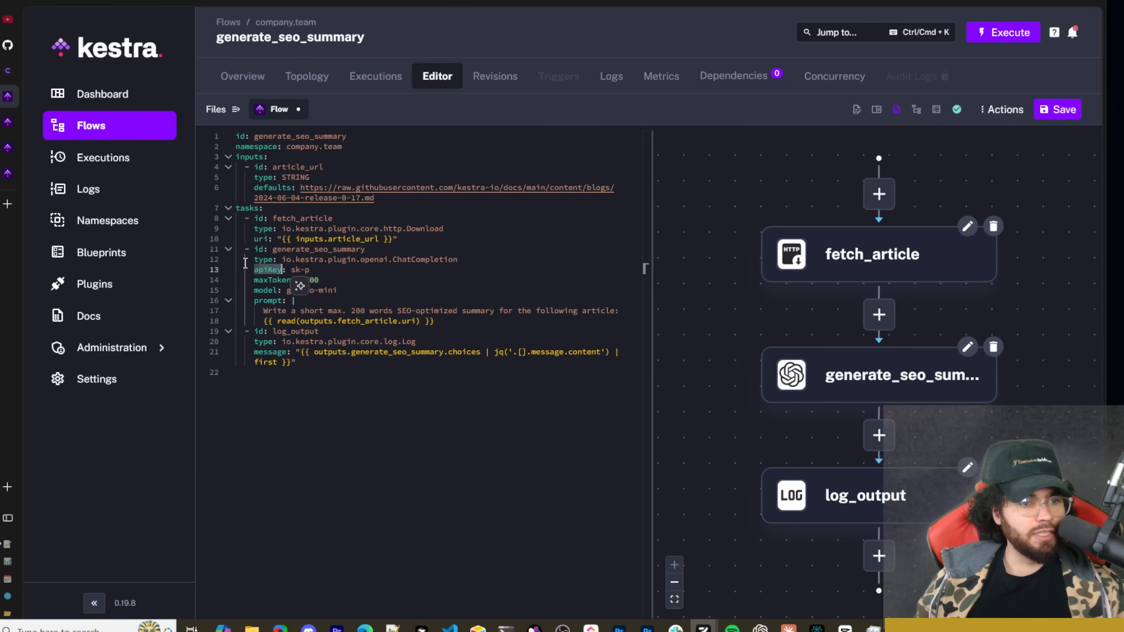
left_click(312, 280)
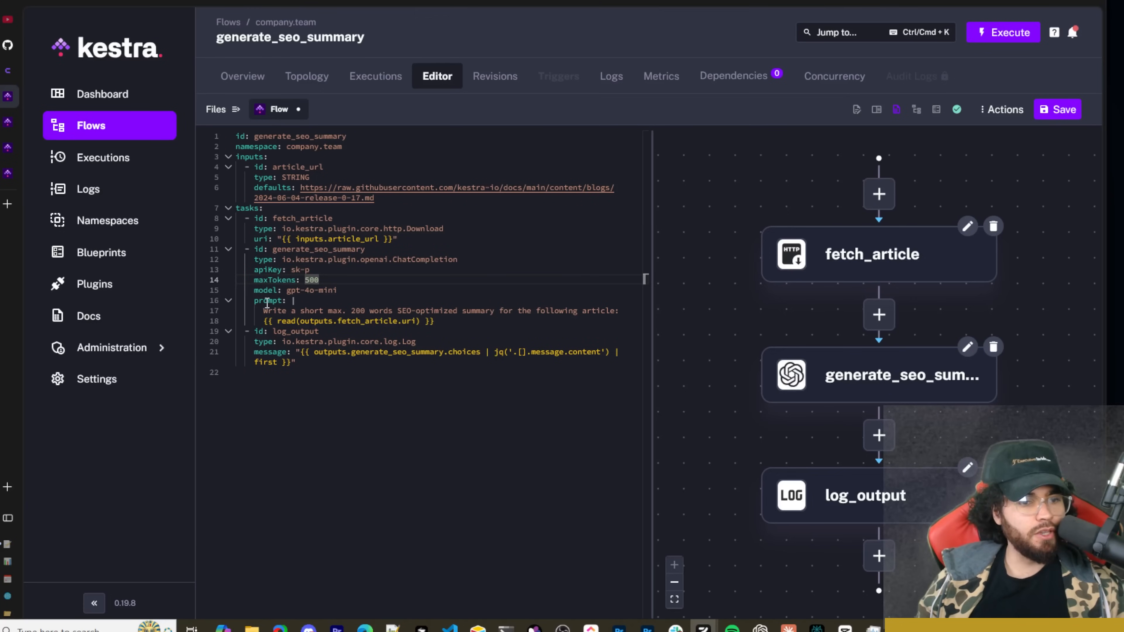
Highlight the prompt's word limit, its reference to the fetch_article output and the generate_seo_summary task id
left_click(374, 311)
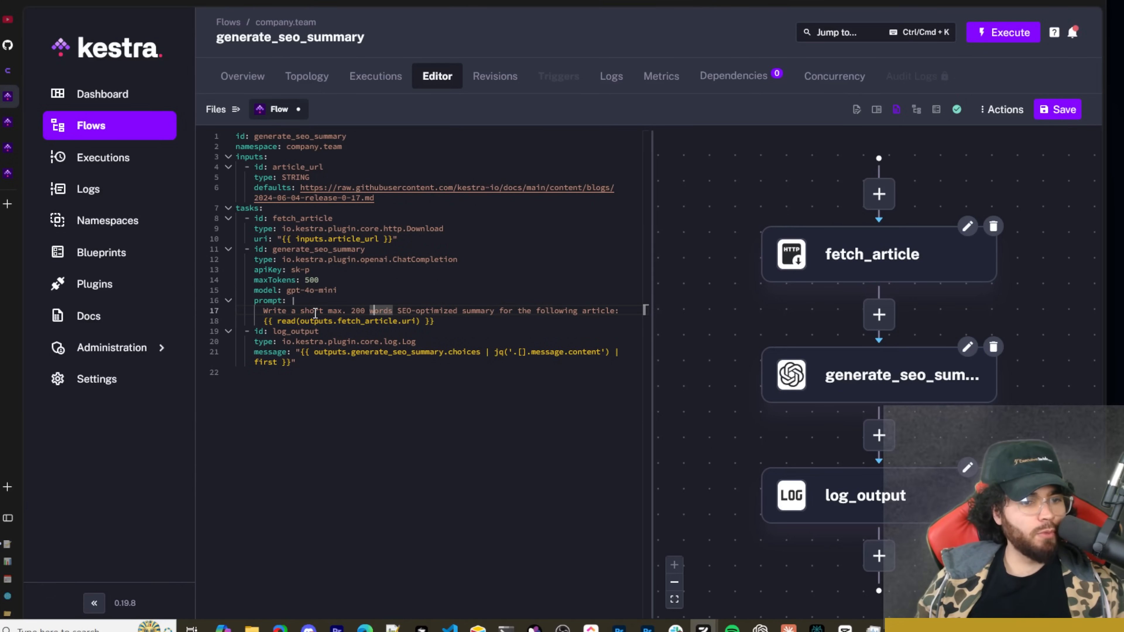
left_click_drag(343, 311, 407, 310)
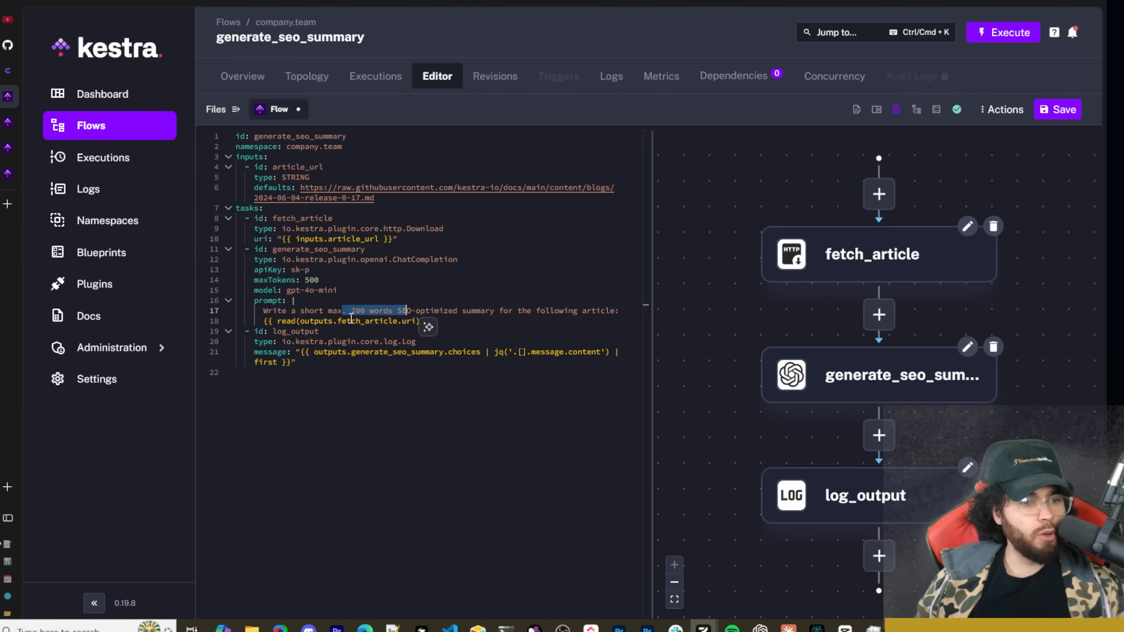
left_click_drag(280, 321, 355, 326)
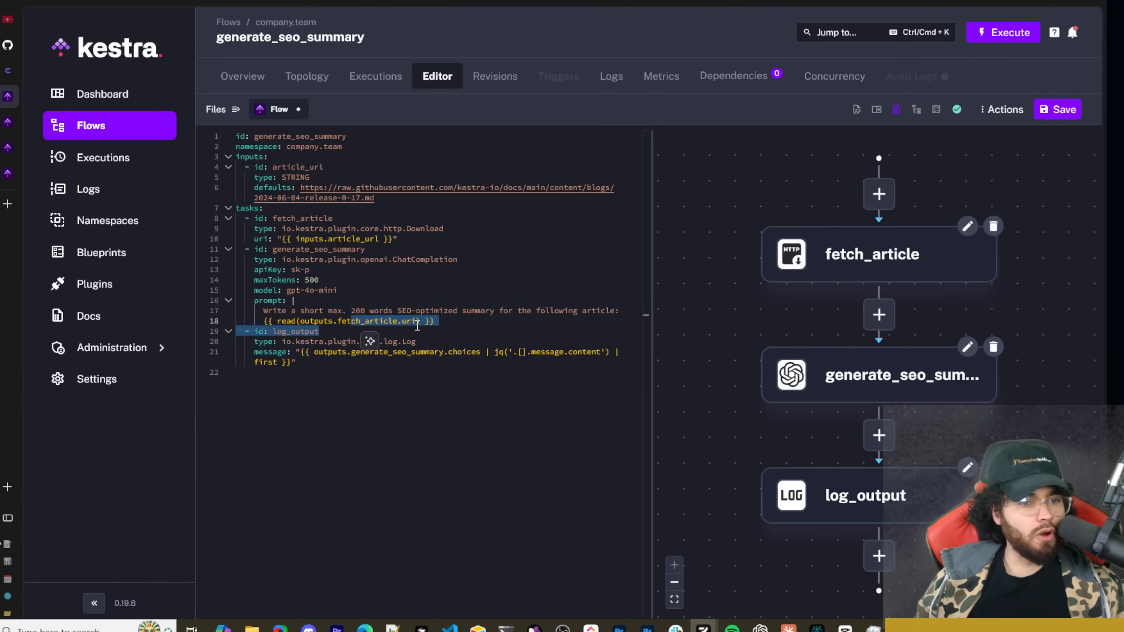
double_click(319, 249)
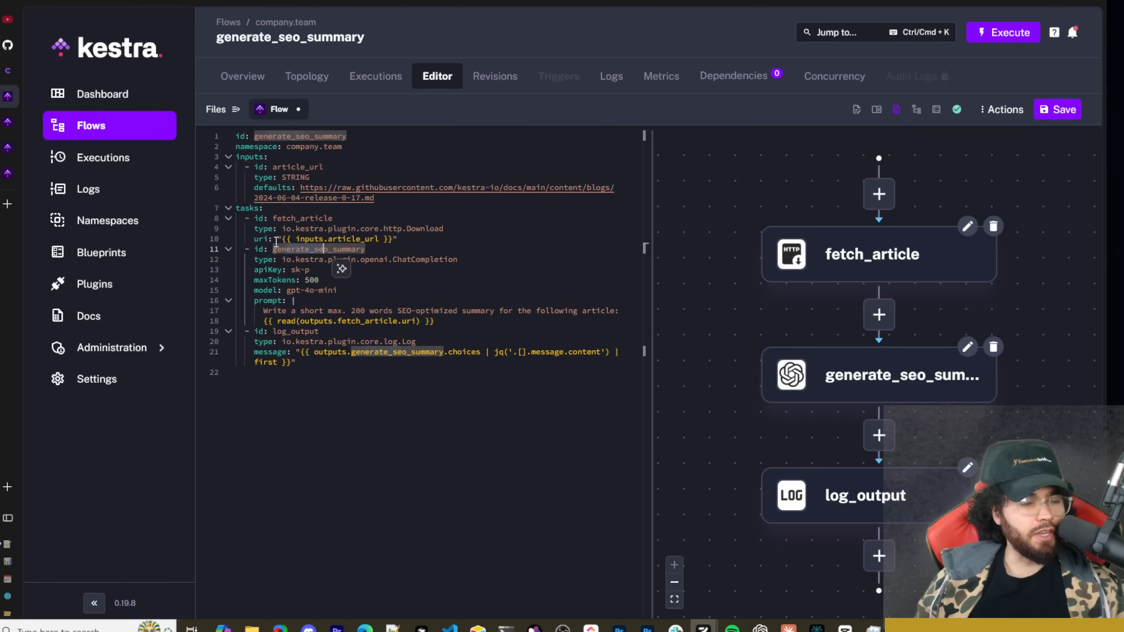
left_click(341, 269)
Examine the log_output task's id and type, and highlight the message expression that reads the generate_seo_summary choices
left_click_drag(264, 331, 387, 342)
left_click(270, 341)
left_click_drag(313, 353, 595, 355)
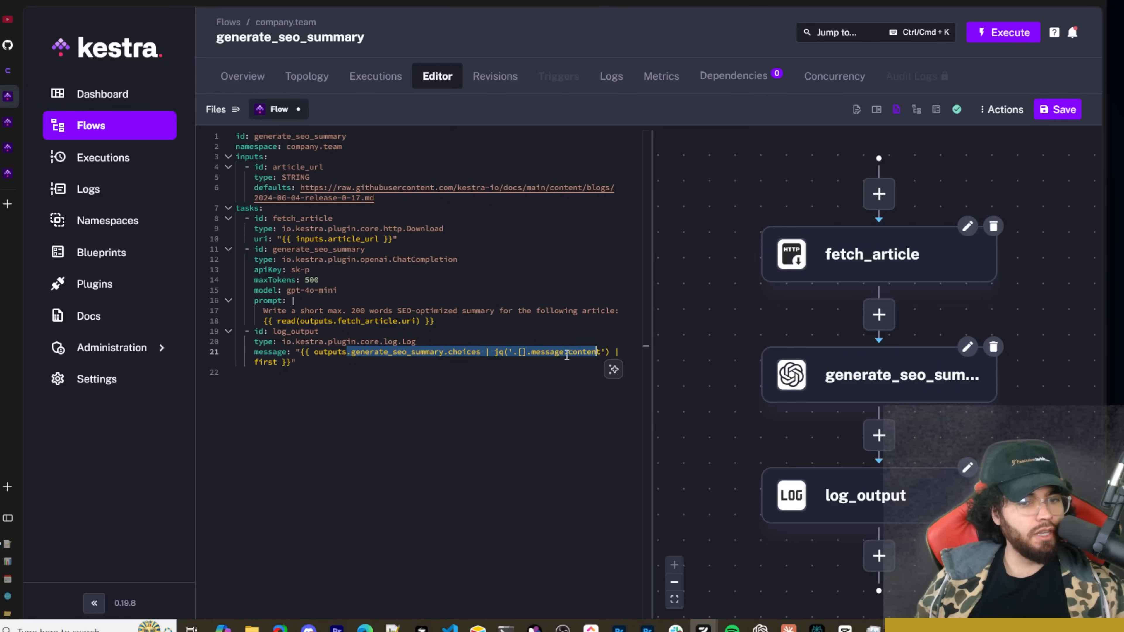
left_click(563, 355)
left_click(287, 371)
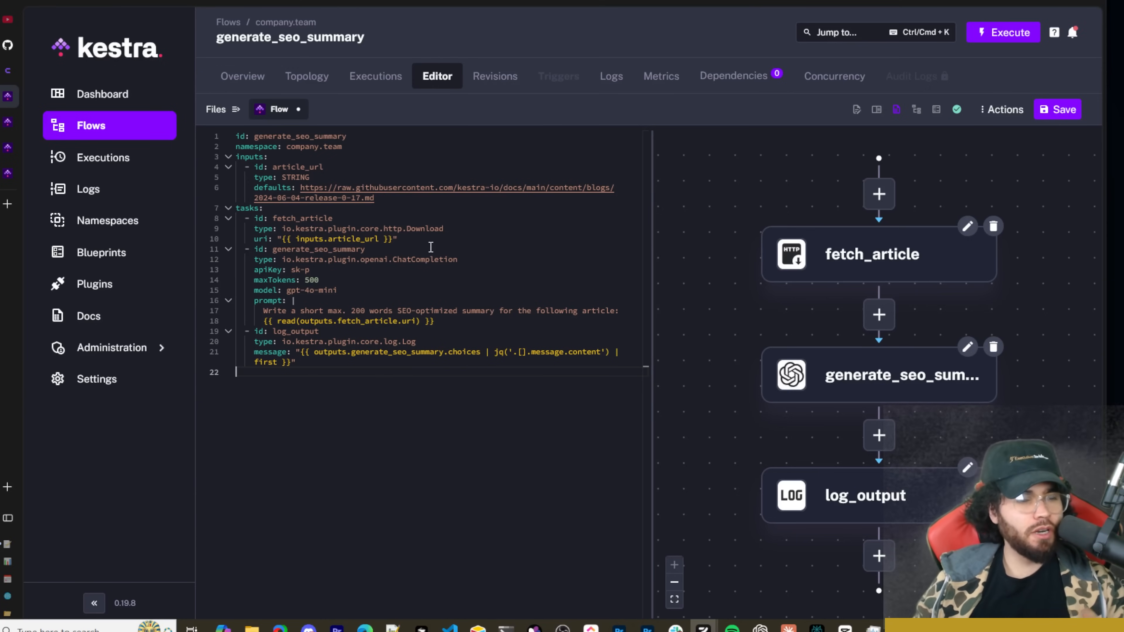
Show the source with the Log plugin documentation, look at the blueprints beside it, and compare the documentation with the log_output task
left_click(937, 112)
left_click(877, 110)
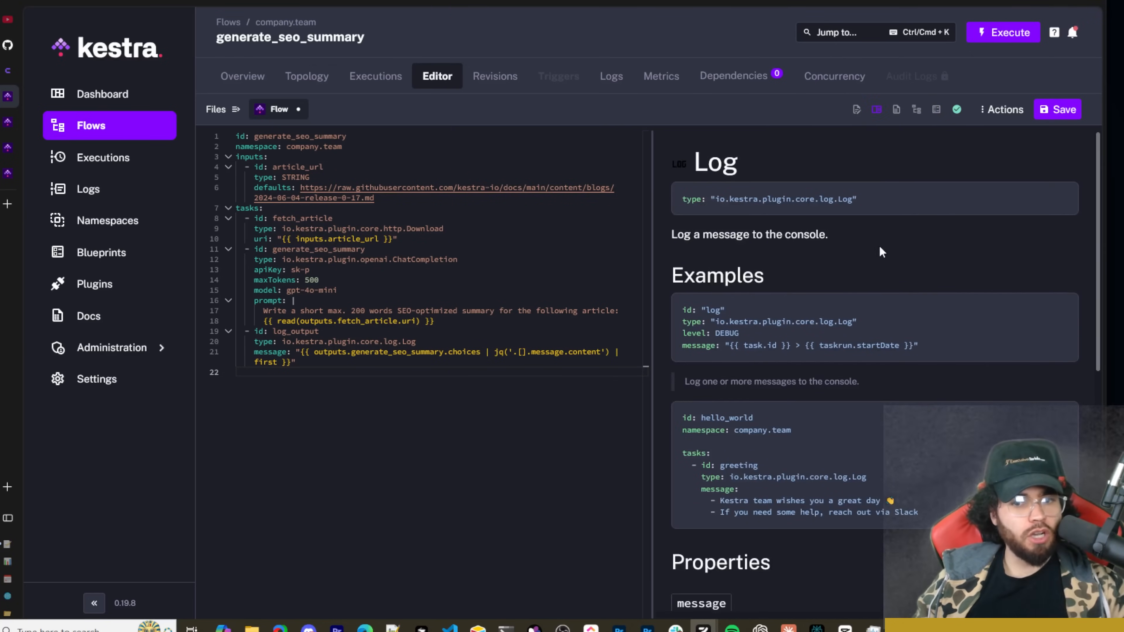
scroll(787, 310, "down", 10)
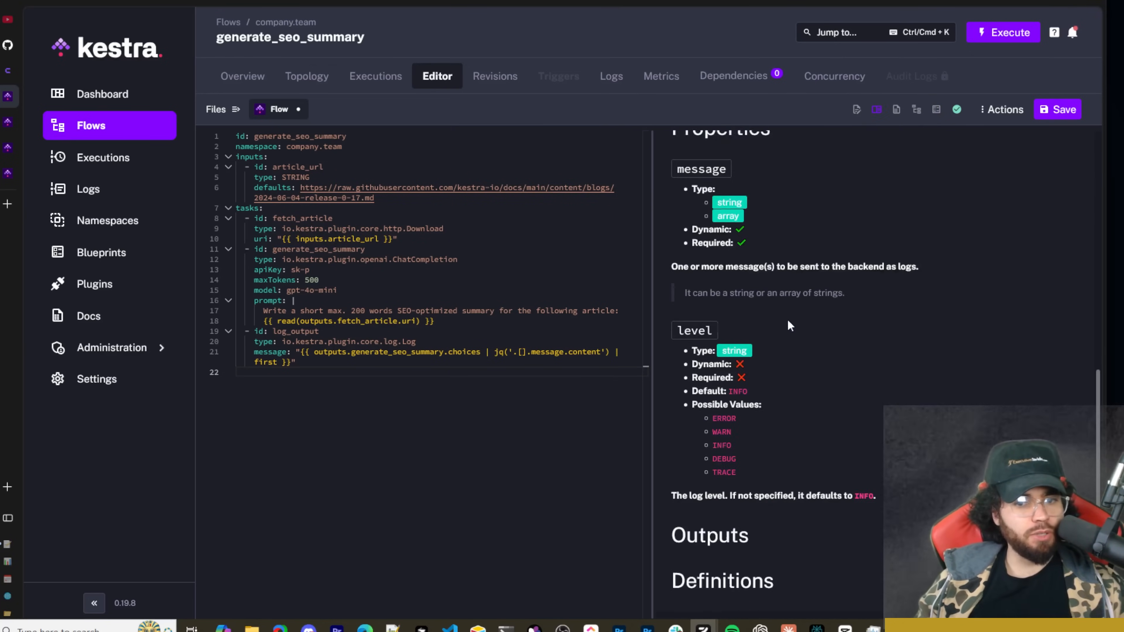
left_click(937, 110)
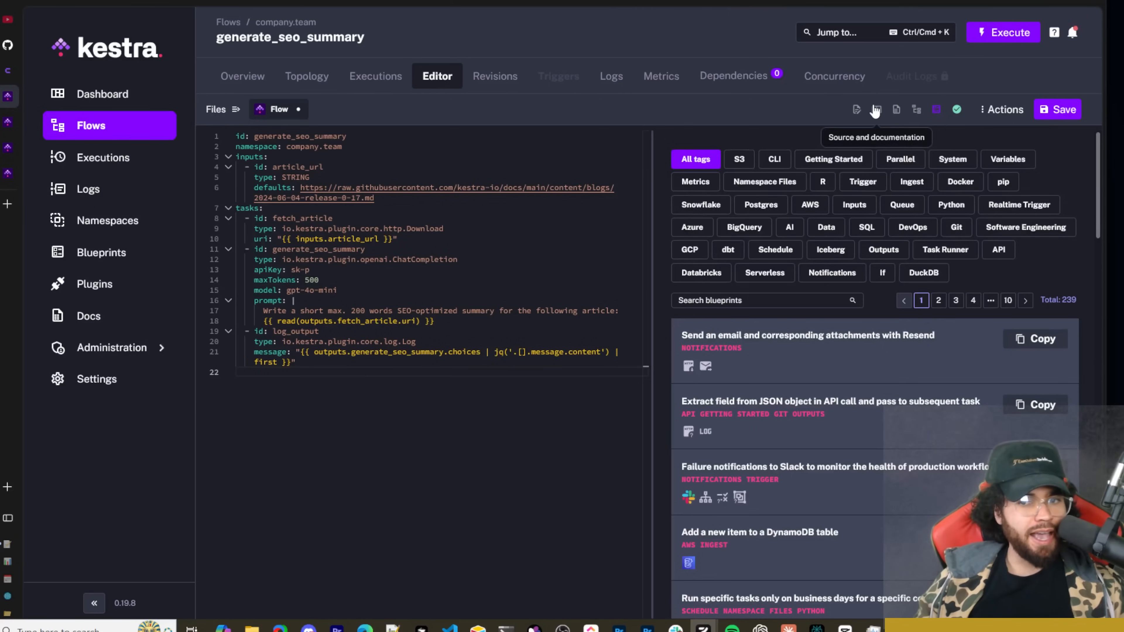
left_click(876, 110)
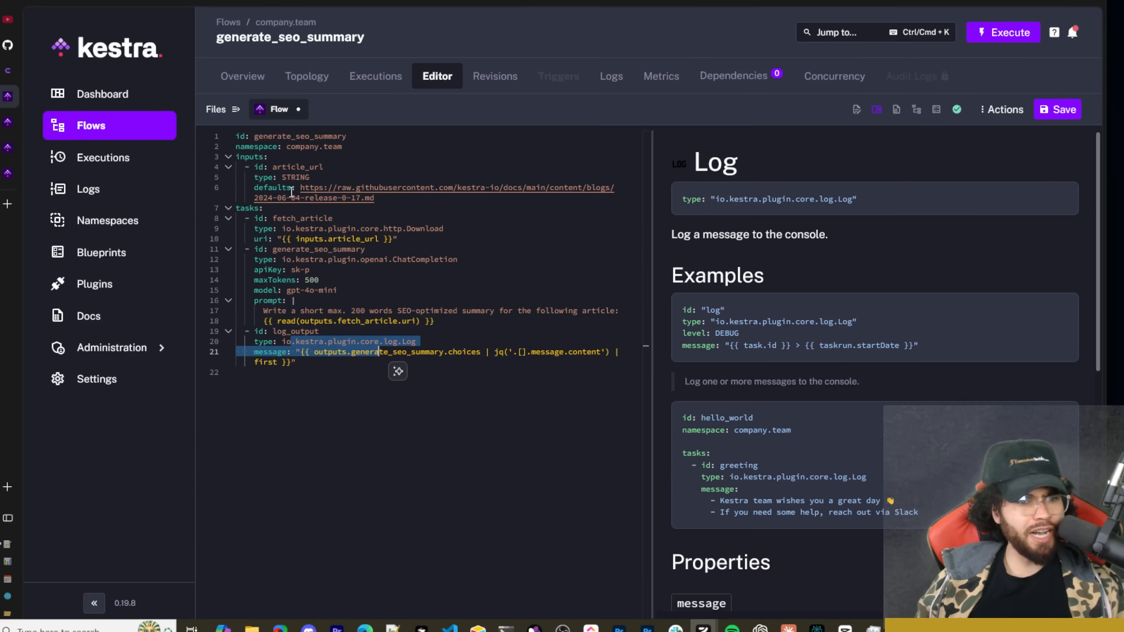
left_click_drag(274, 342, 376, 360)
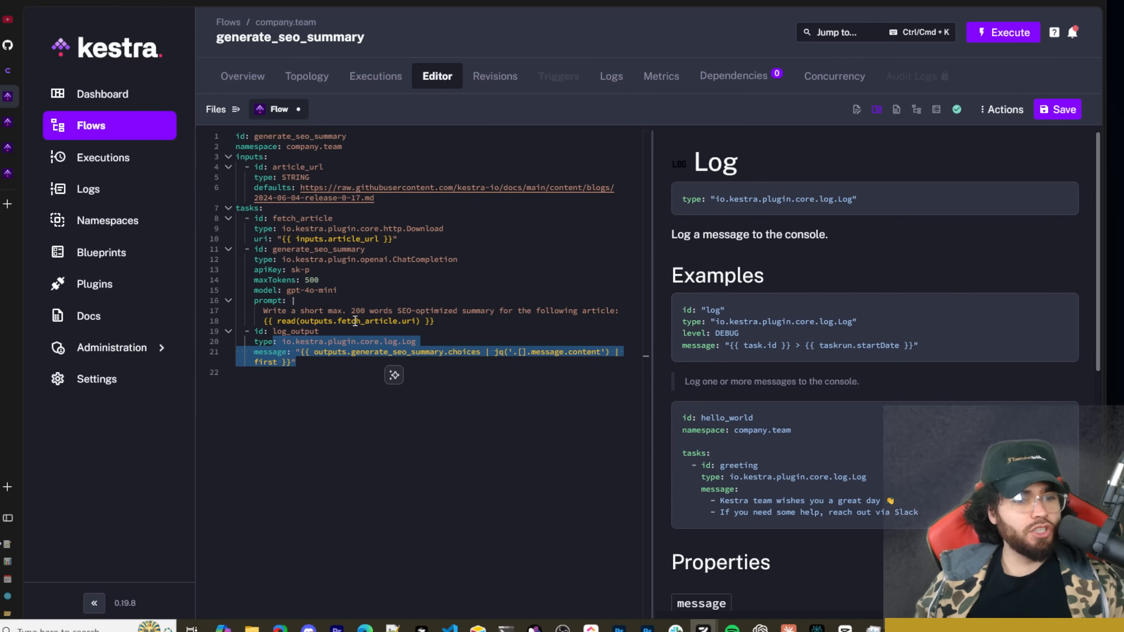
left_click(554, 359)
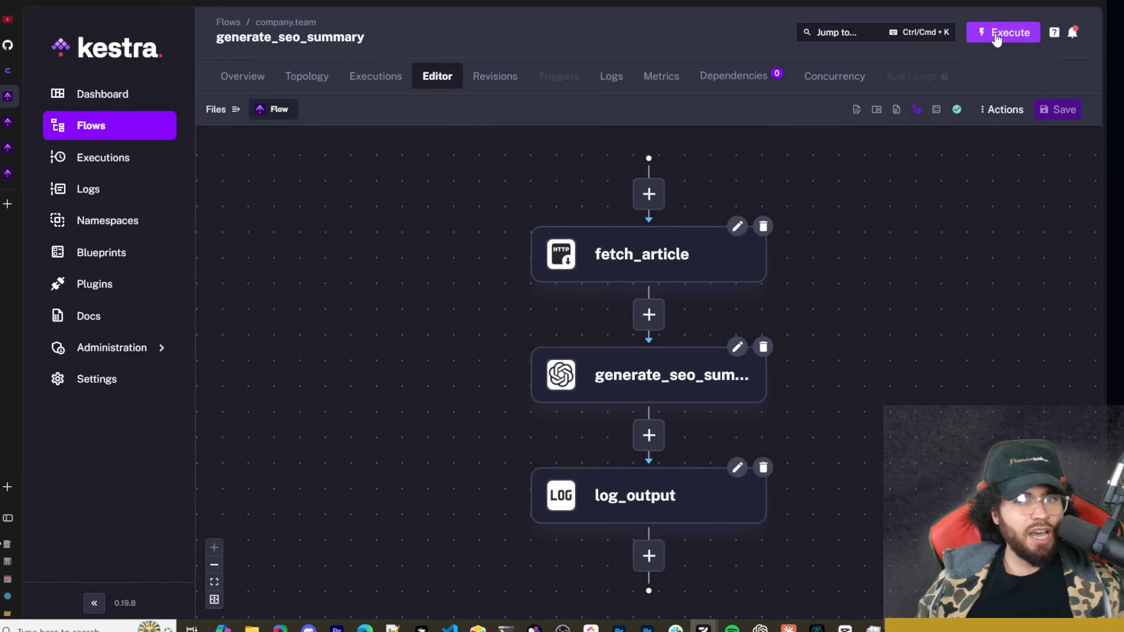
Open the execution dialog for the generate_seo_summary flow and highlight the default article_url value
left_click(996, 36)
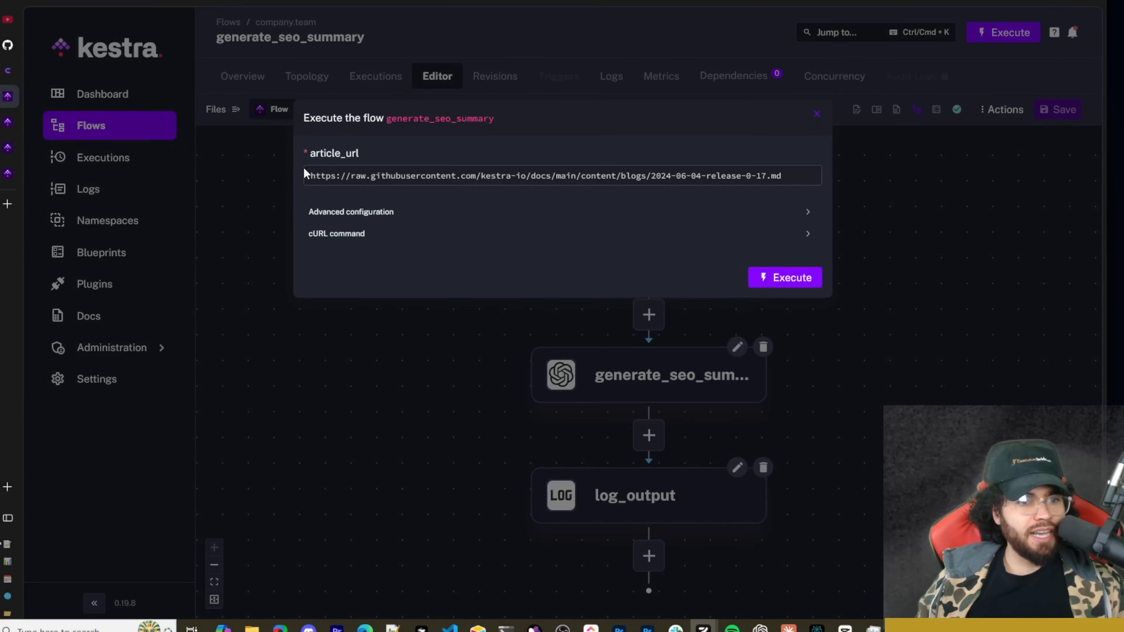
left_click_drag(315, 175, 793, 170)
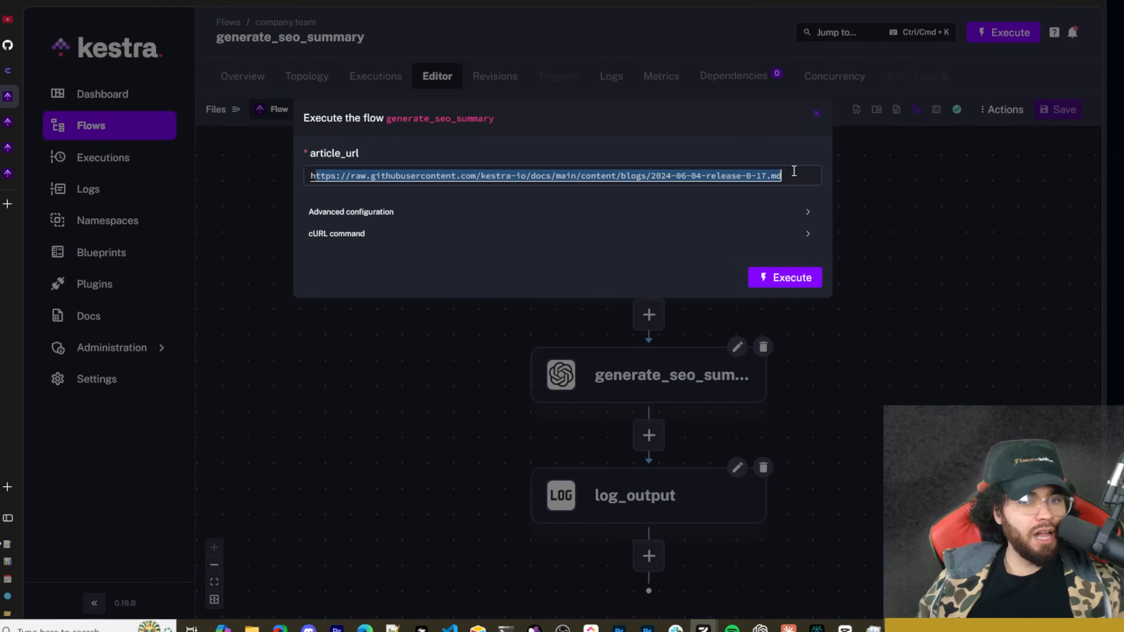
left_click(793, 173)
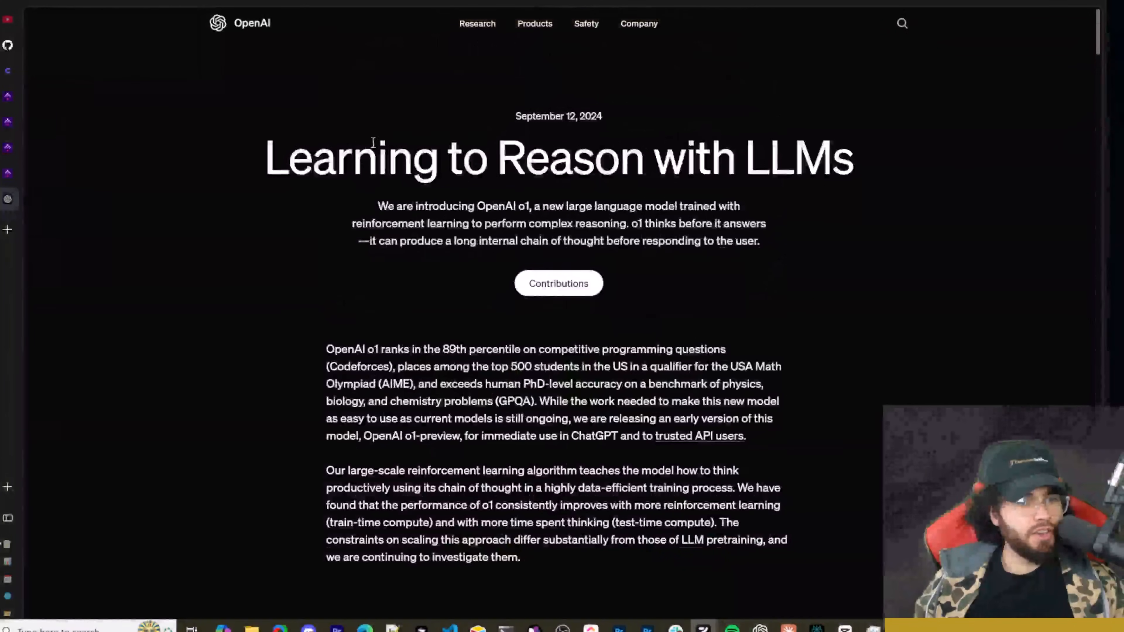
Highlight the title and introduction of OpenAI's Learning to Reason with LLMs article, then switch to the Kestra Inputs documentation
left_click_drag(288, 160, 525, 159)
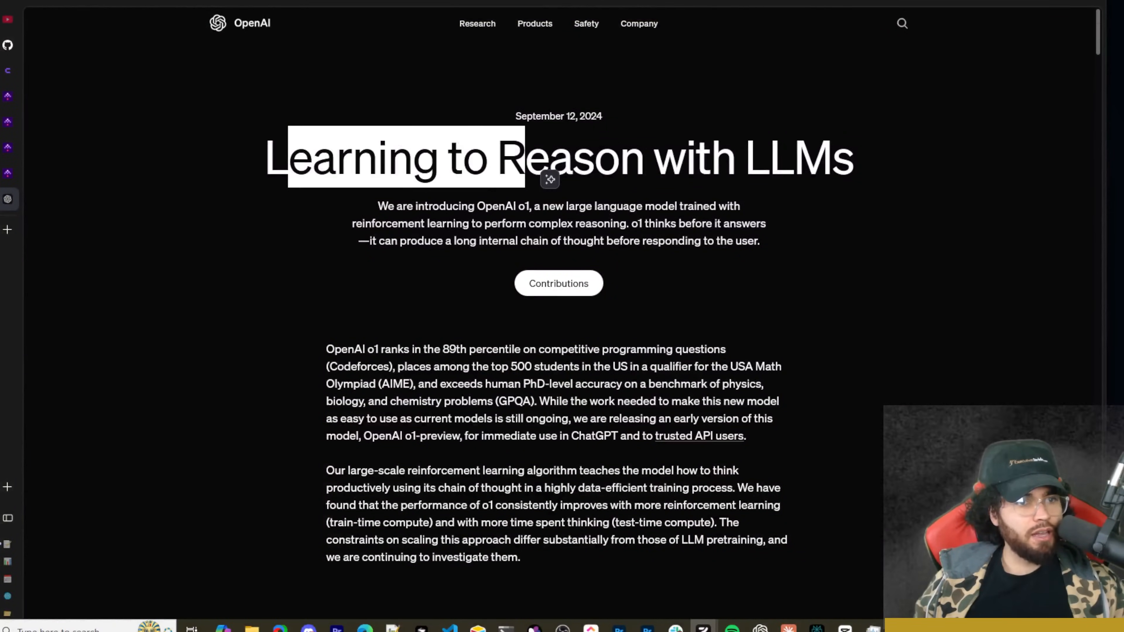
left_click(339, 180)
left_click_drag(446, 207, 505, 208)
left_click(26, 152)
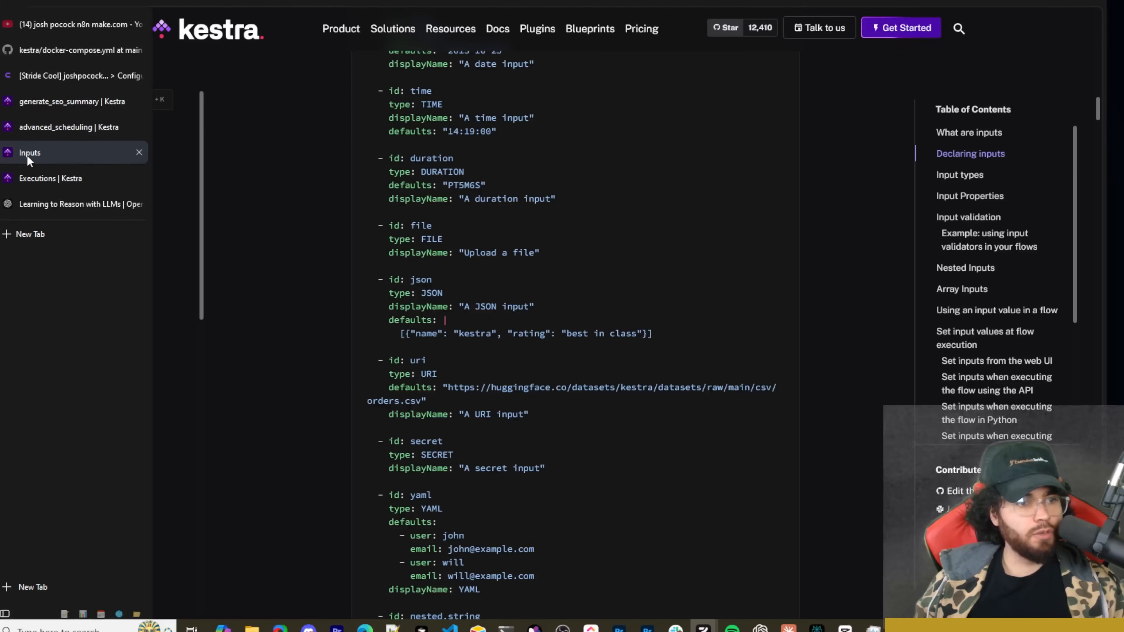
scroll(197, 133, "up", 5)
left_click(4, 126)
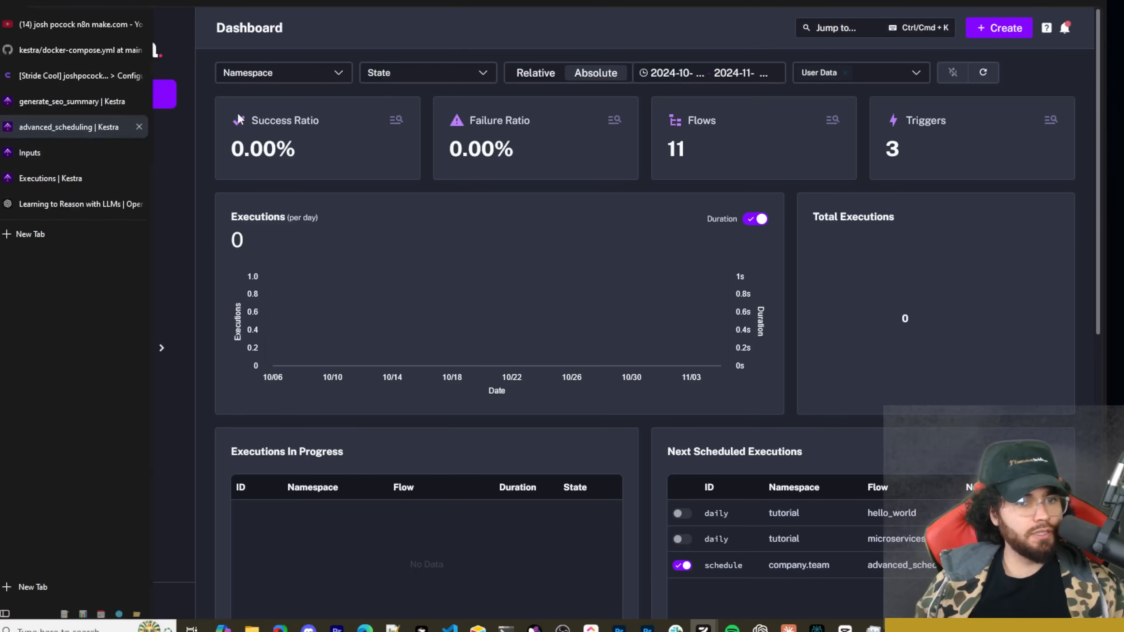
left_click(67, 101)
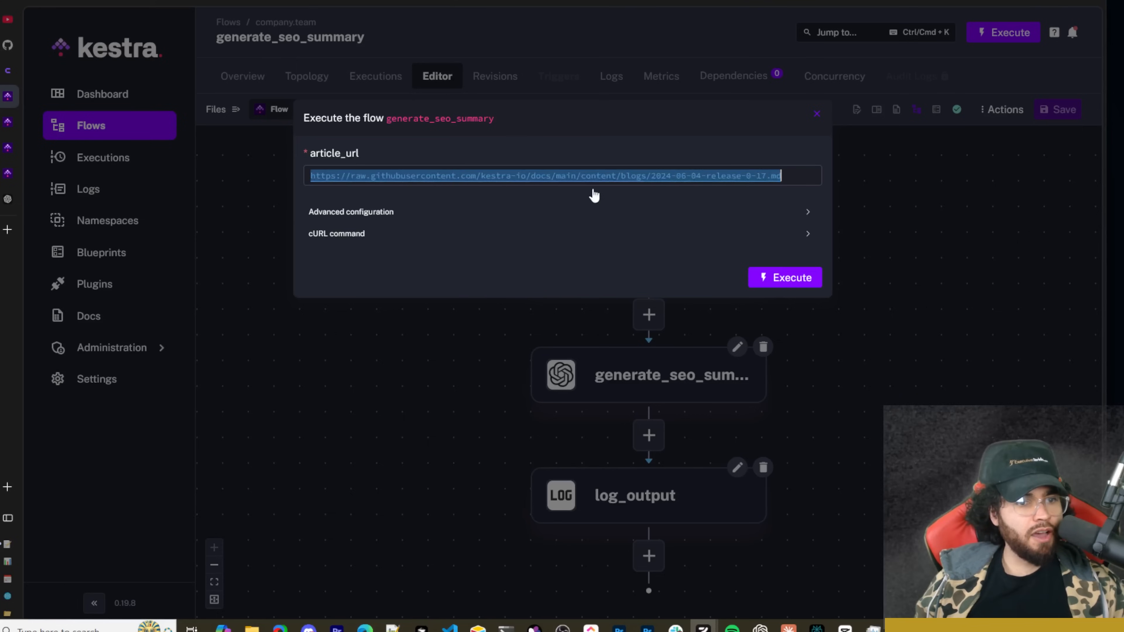
left_click(373, 213)
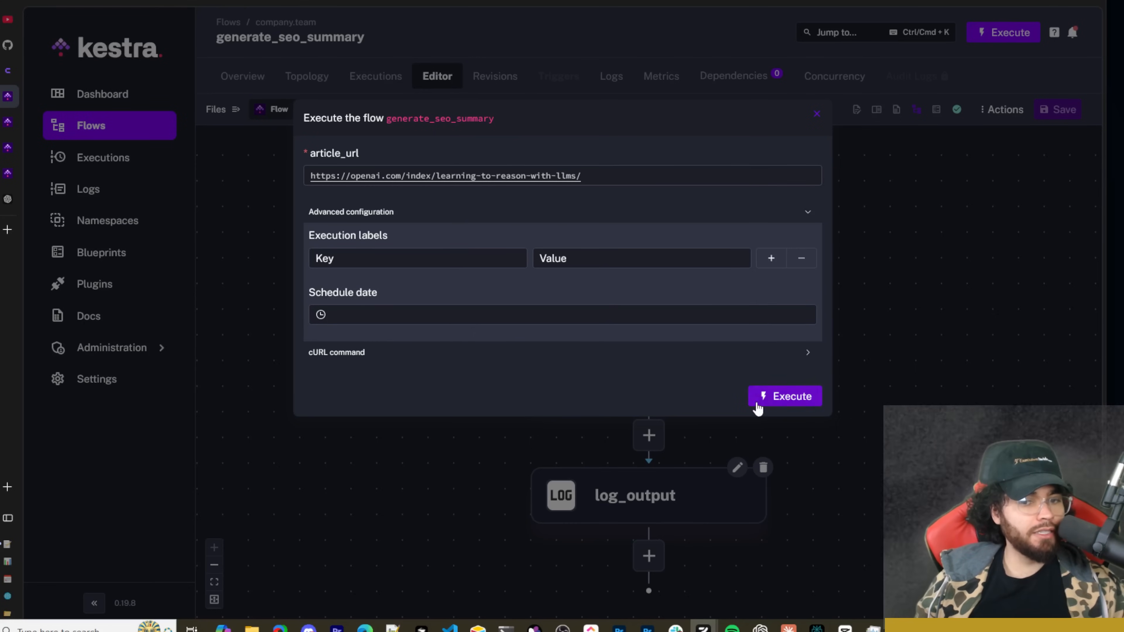
left_click(792, 398)
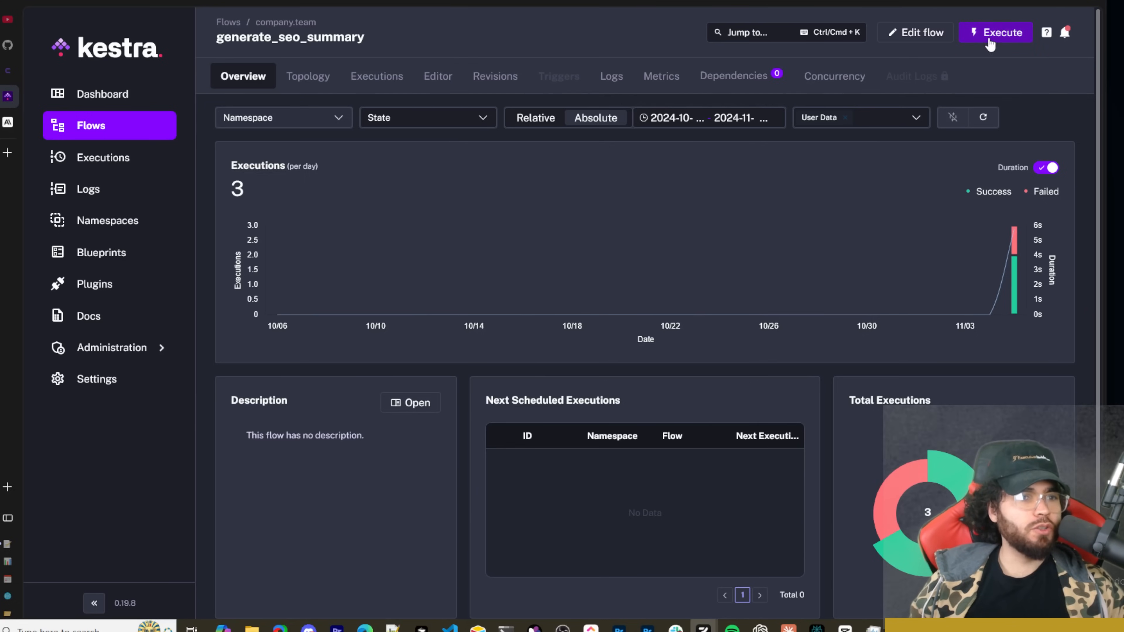
left_click(53, 122)
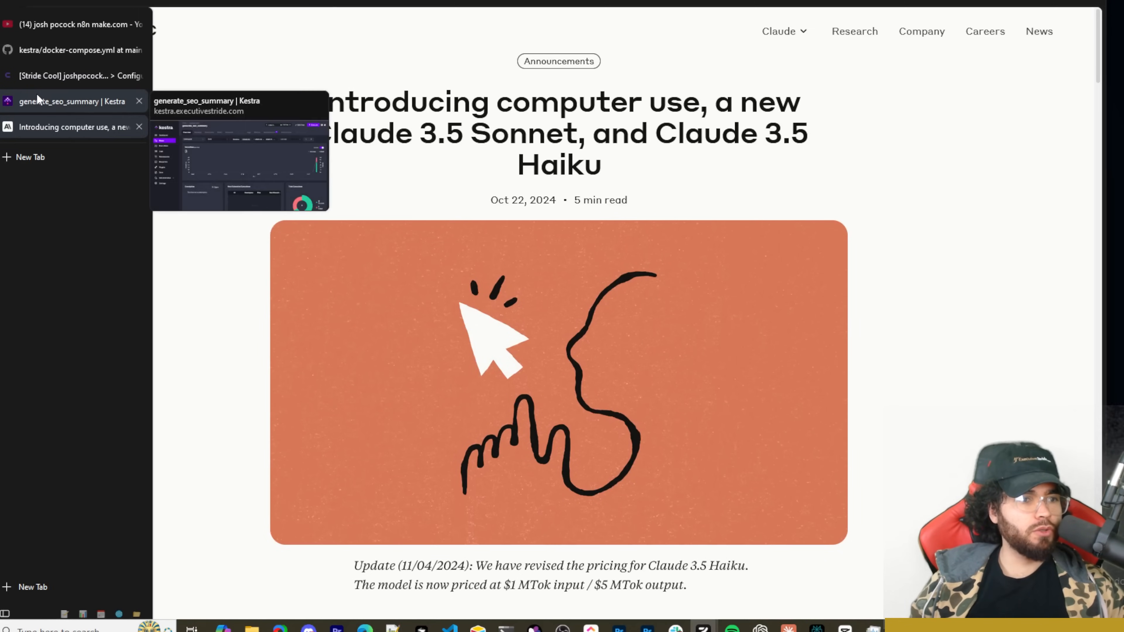
left_click(27, 100)
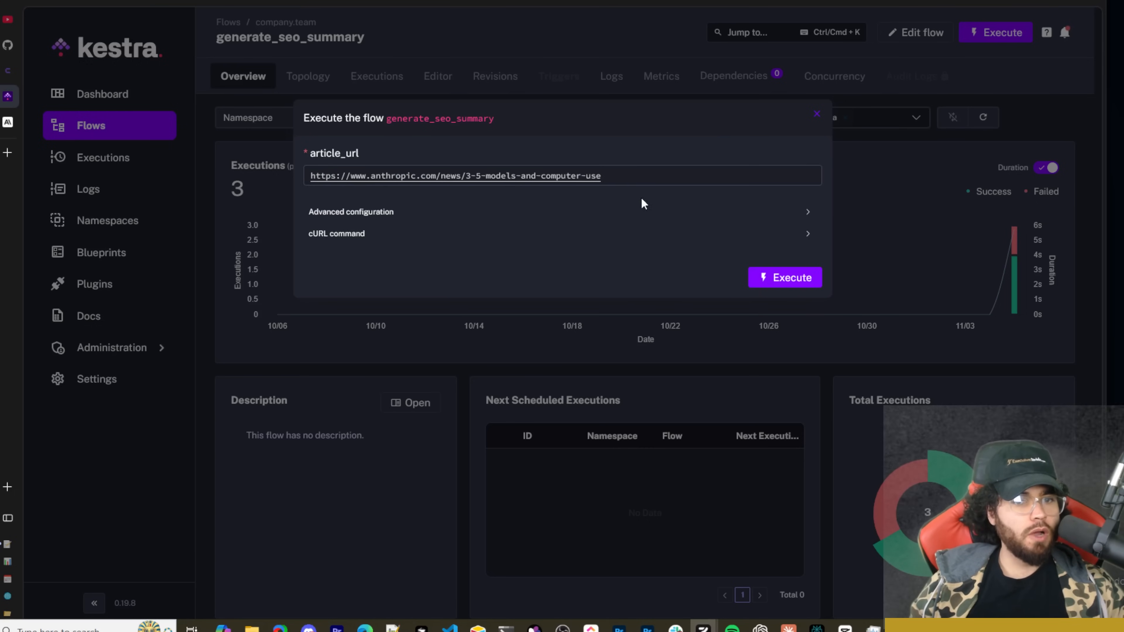
left_click(776, 277)
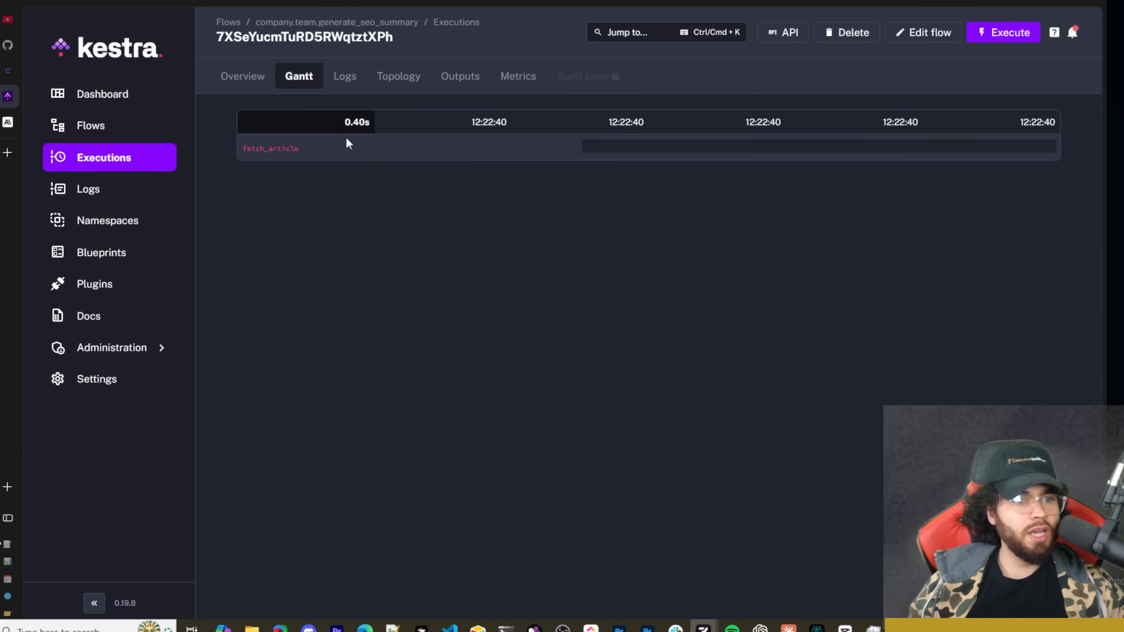
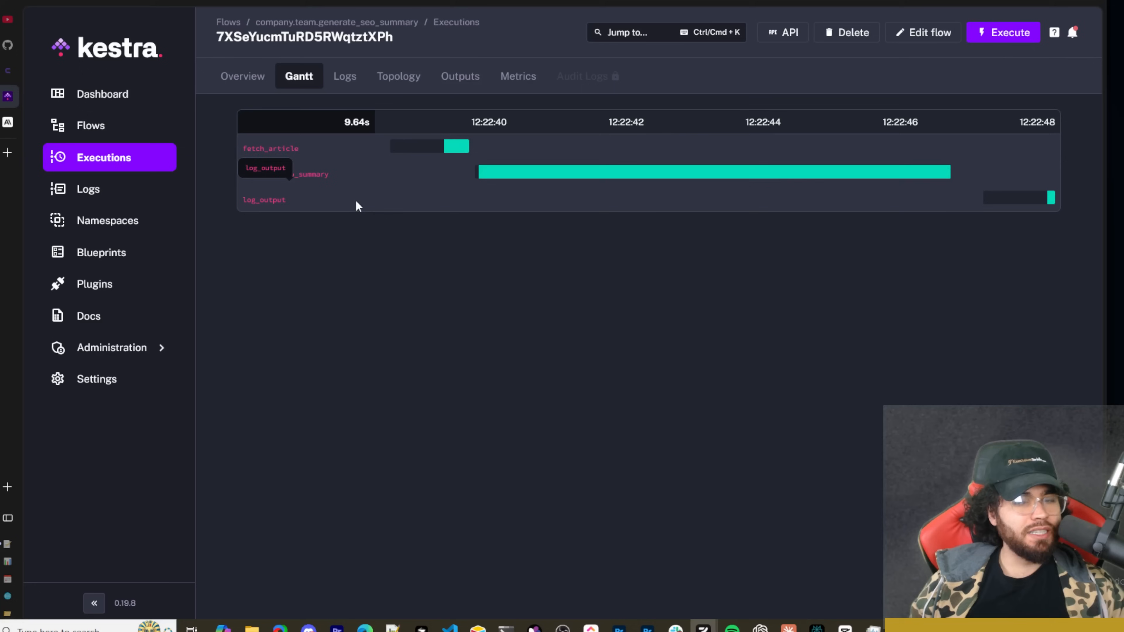
Expand the fetch_article, generate_seo_summary and log_output tasks in the execution's Gantt view and highlight the logged summary text
left_click(546, 154)
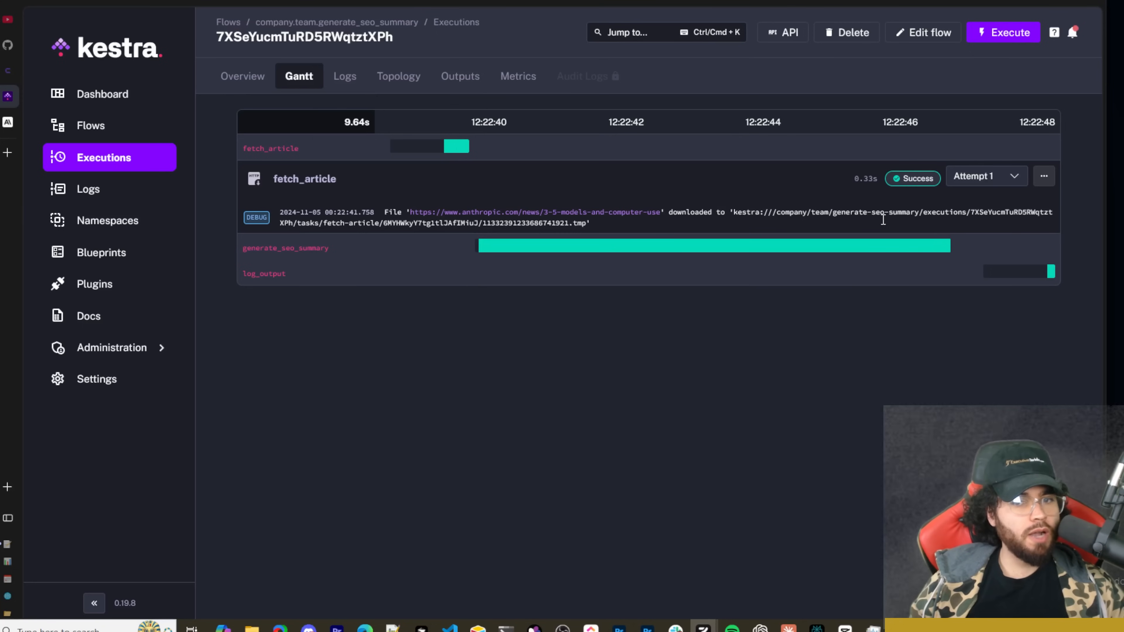
left_click(589, 251)
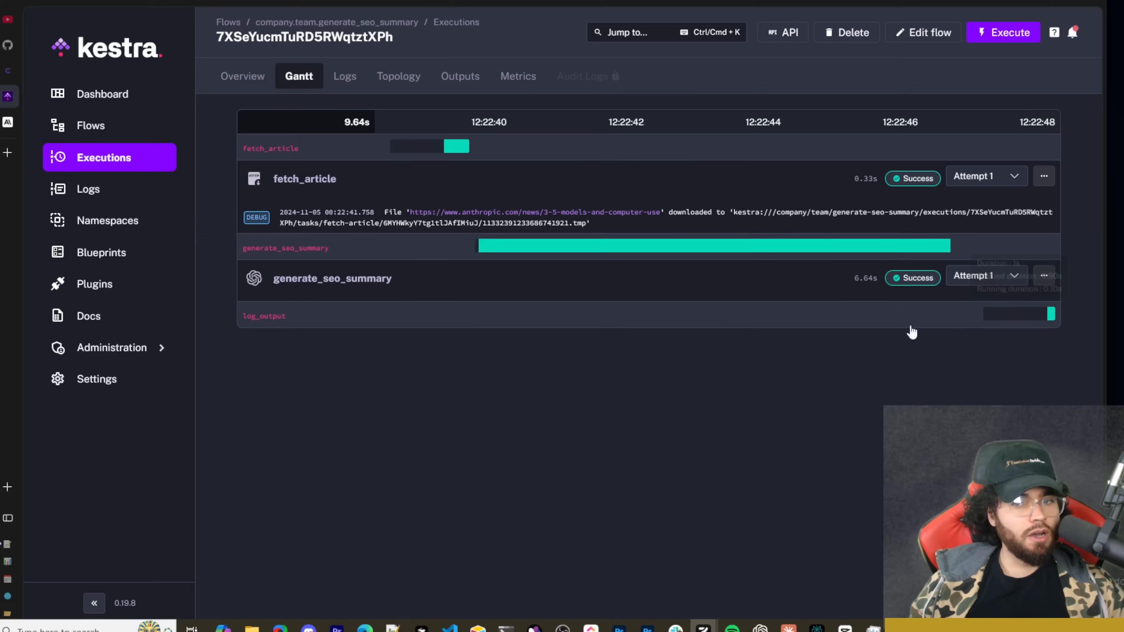
left_click(1026, 322)
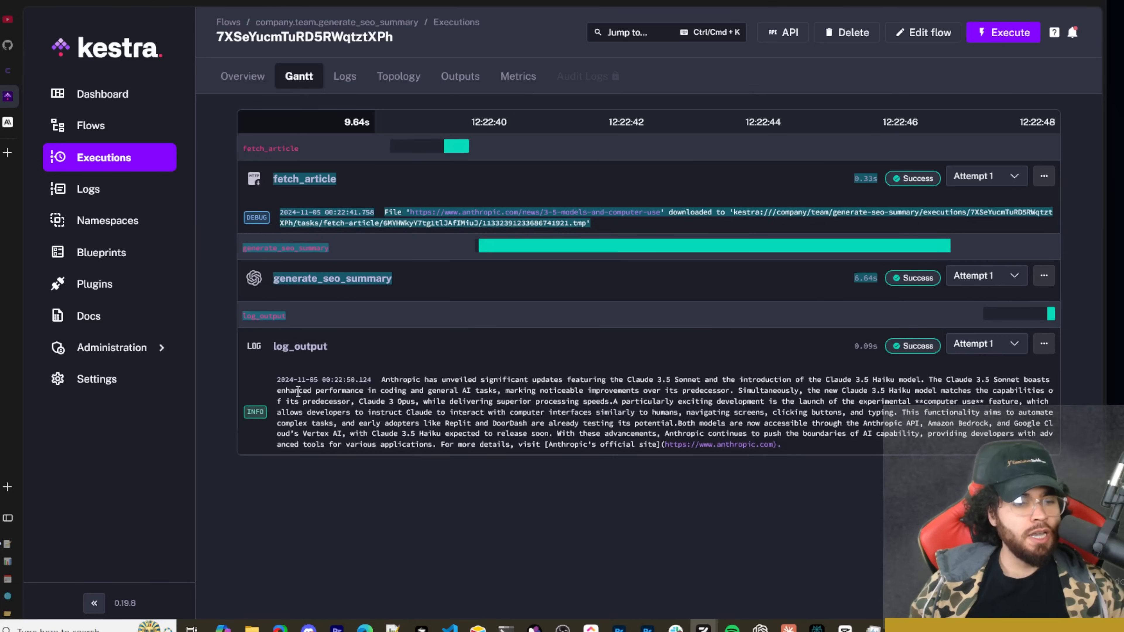
left_click(425, 382)
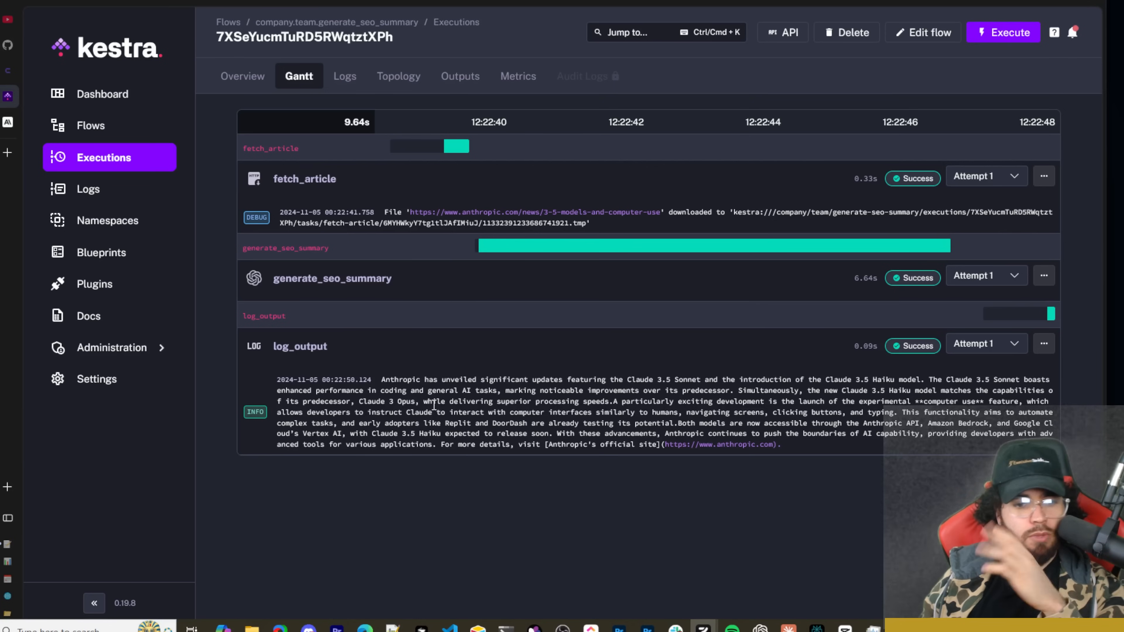
left_click_drag(393, 412, 855, 278)
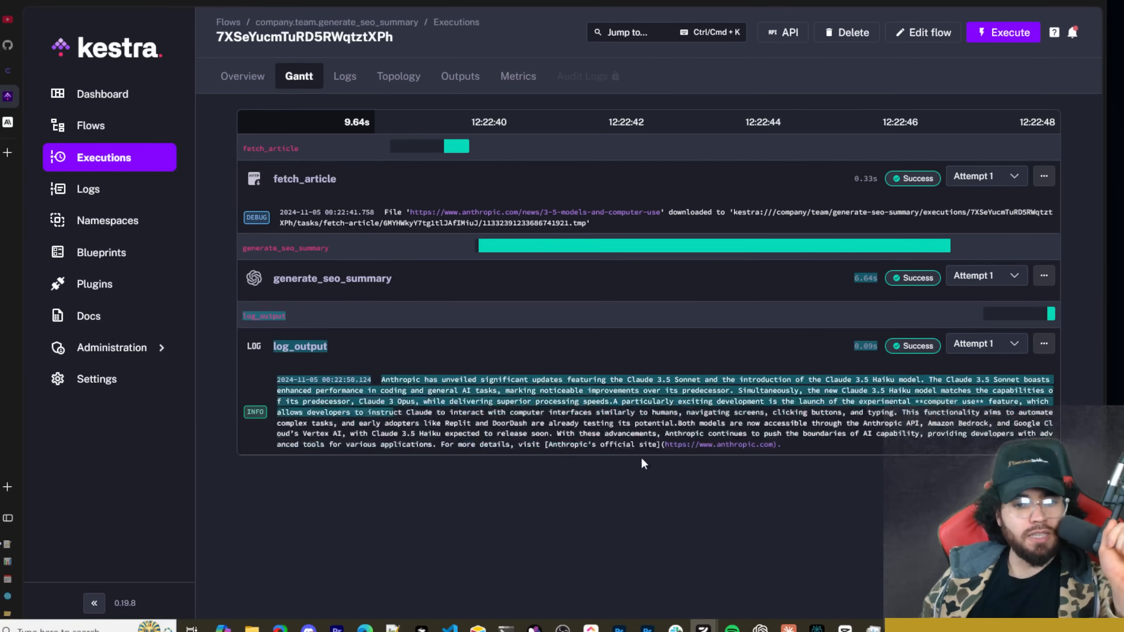
left_click_drag(642, 459, 901, 443)
left_click(831, 417)
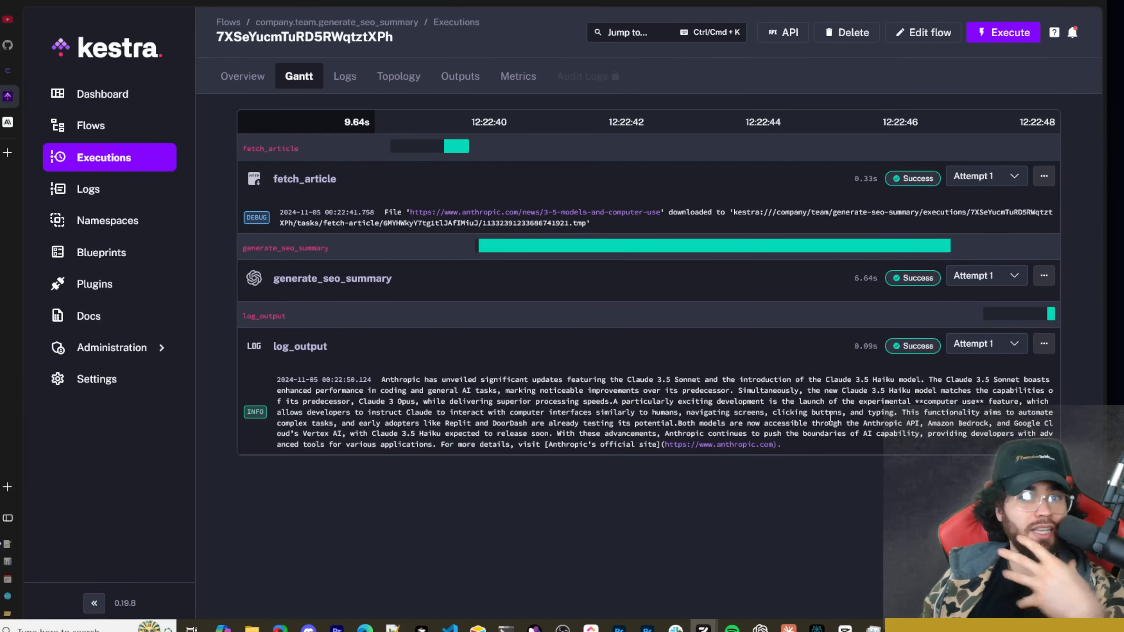
Look through the execution's overview, logs and topology
left_click(245, 78)
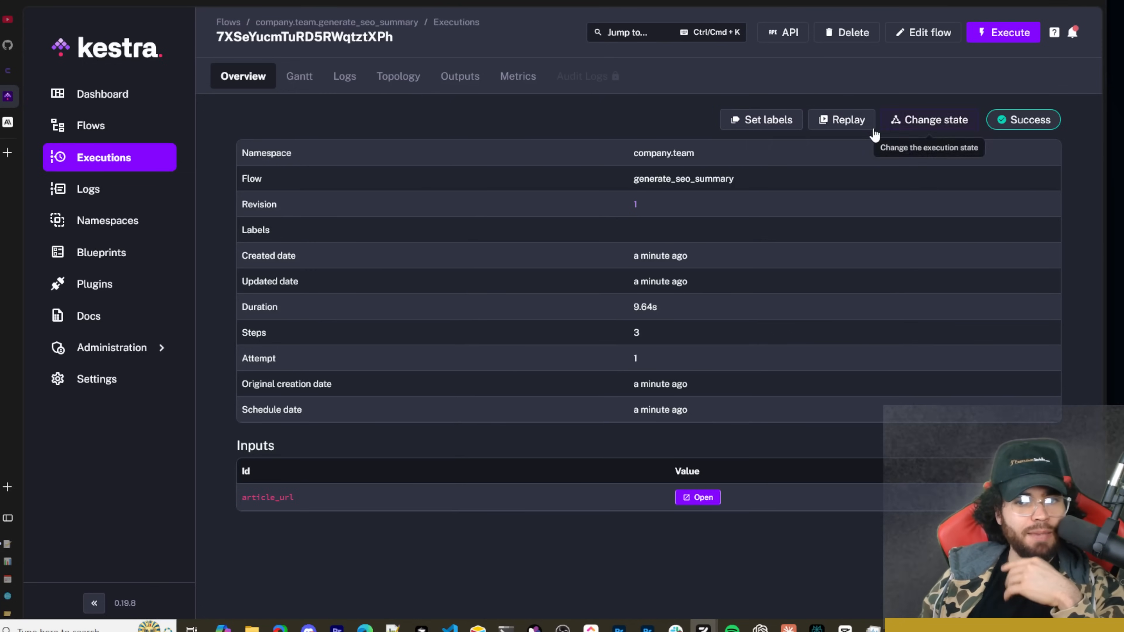
left_click(310, 83)
left_click(344, 84)
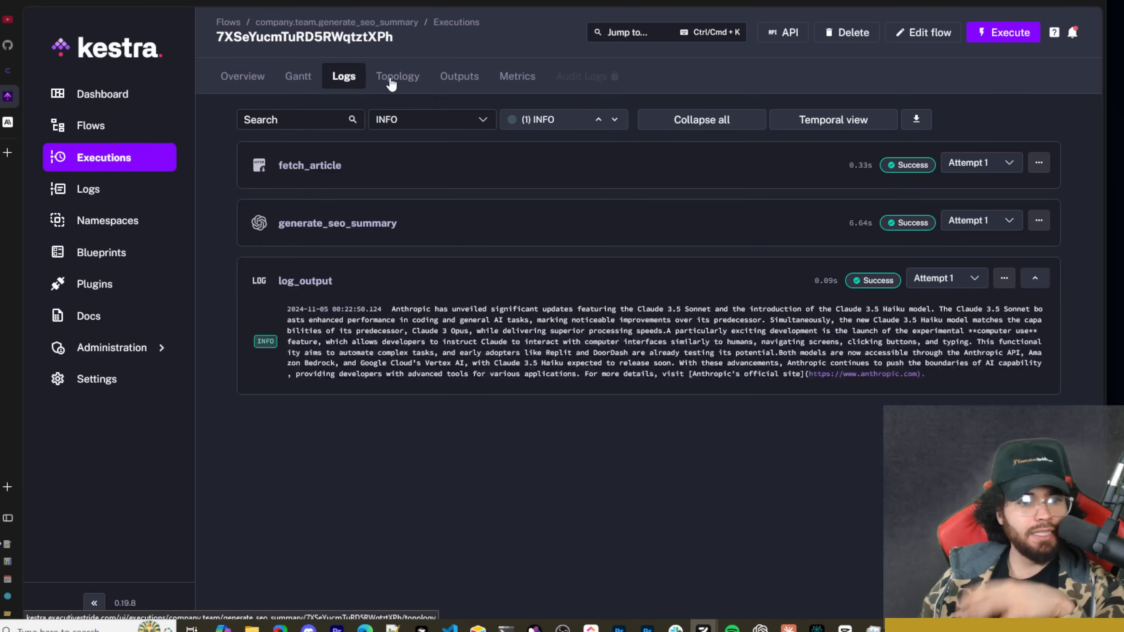
left_click(391, 84)
Inspect the execution's outputs for each task, including fetch_article's uri and code, and view the execution's metrics
left_click(462, 78)
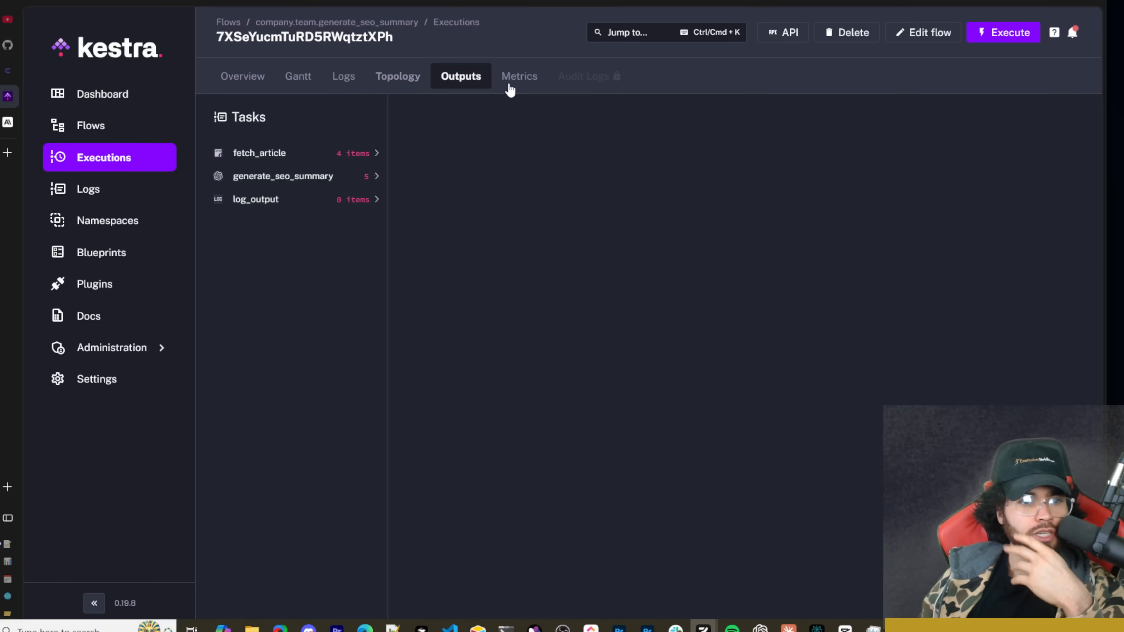
left_click(319, 155)
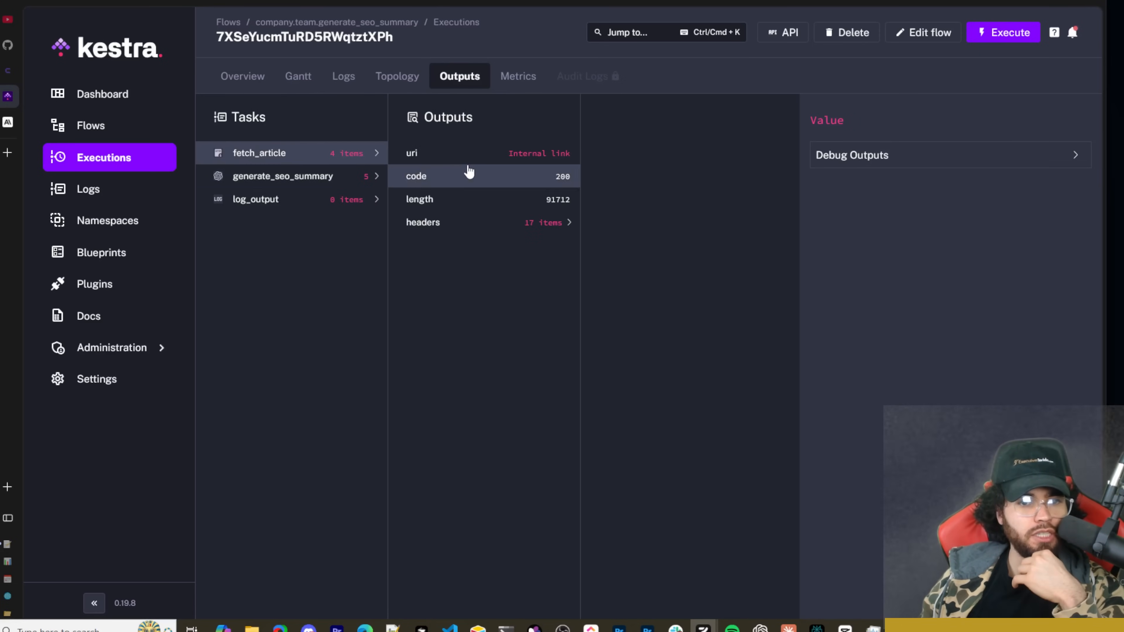
left_click(442, 153)
left_click(470, 182)
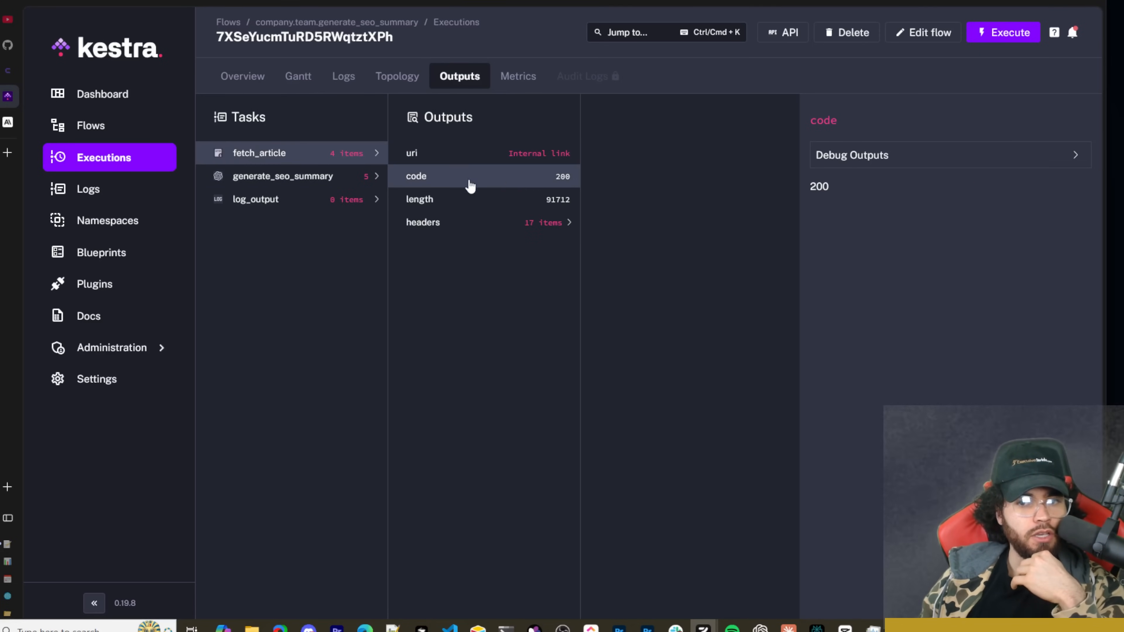
left_click(309, 180)
left_click(299, 210)
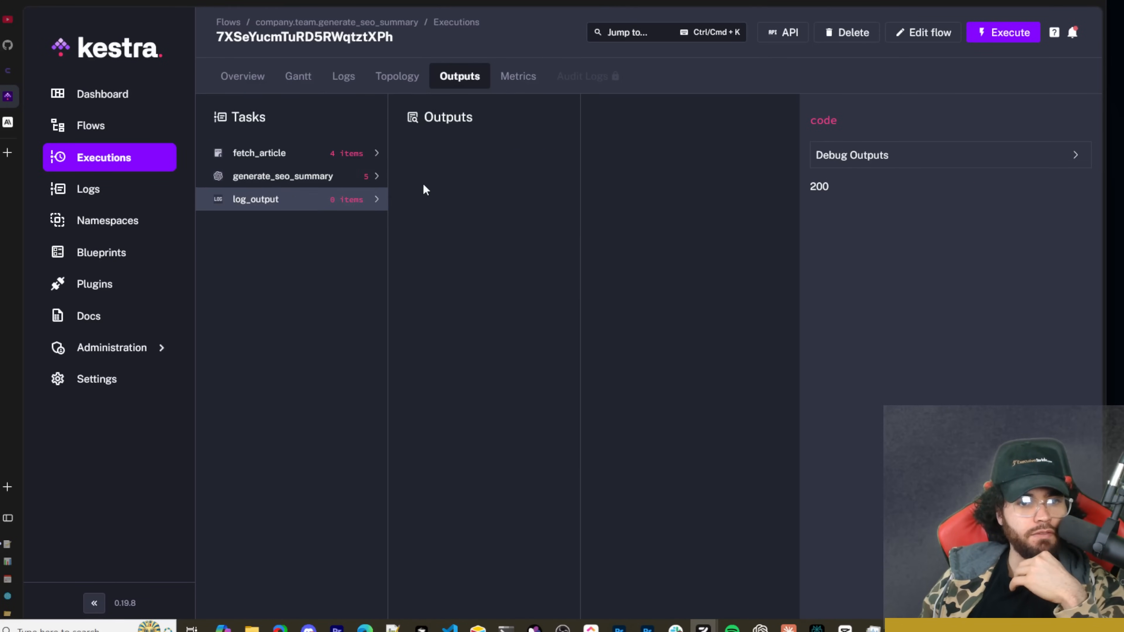
left_click(515, 76)
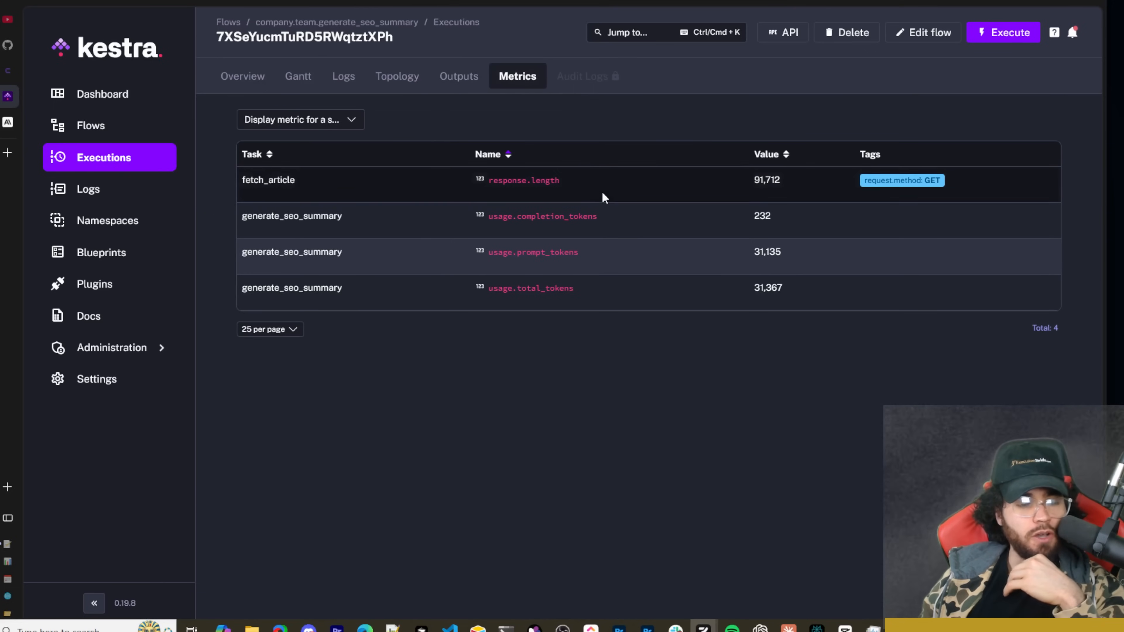